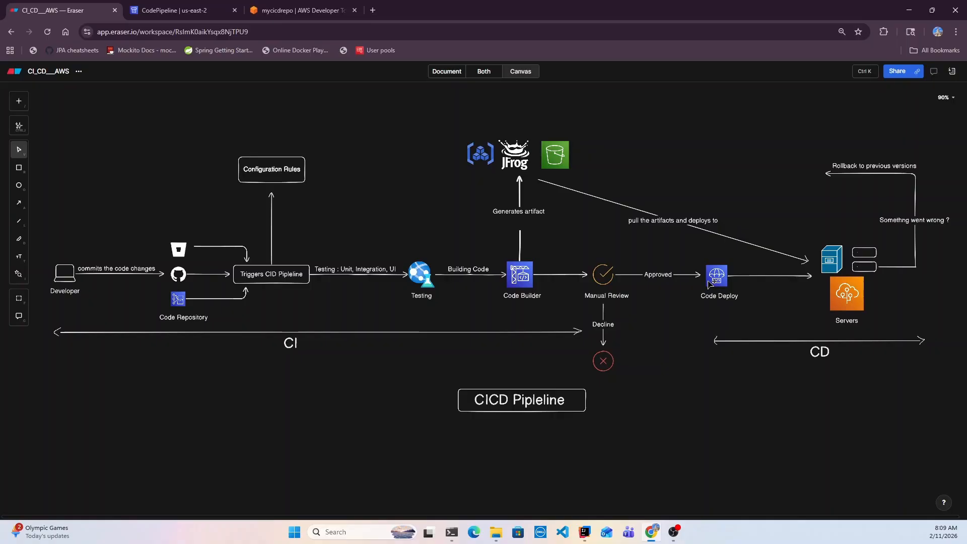
Examine the CI part of the pipeline diagram, highlighting the code repository icons, the "Generates artifact" arrow and the artifact storage icons.
left_click_drag(432, 140, 602, 190)
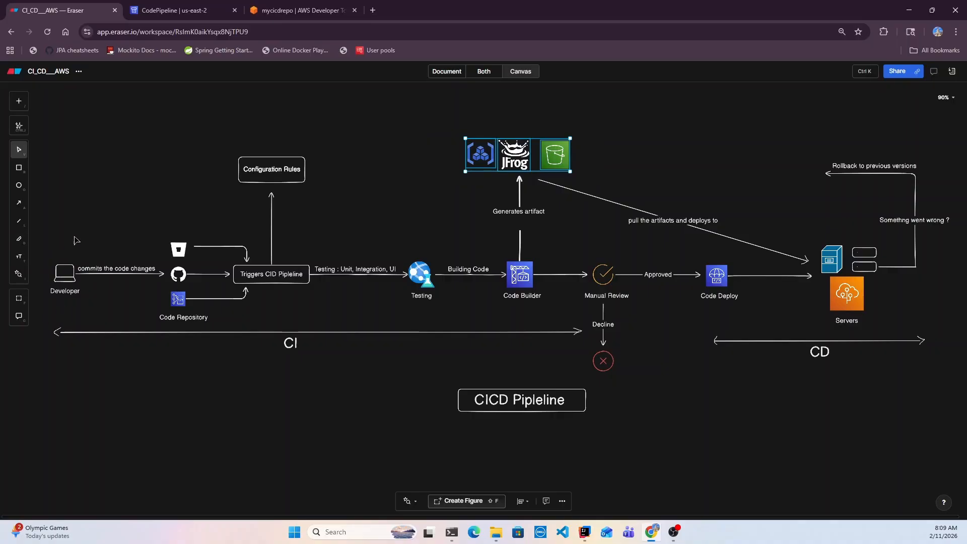
left_click_drag(149, 204, 206, 341)
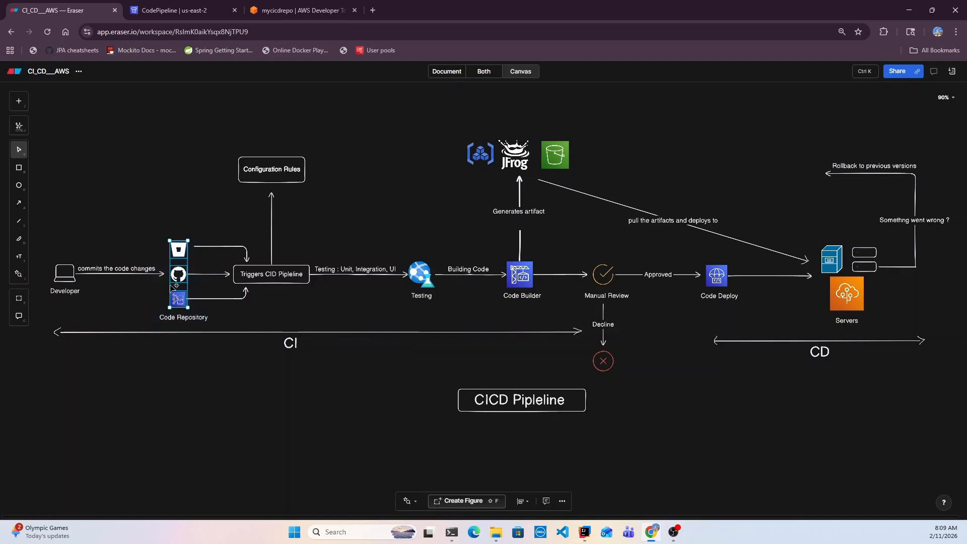
left_click(142, 191)
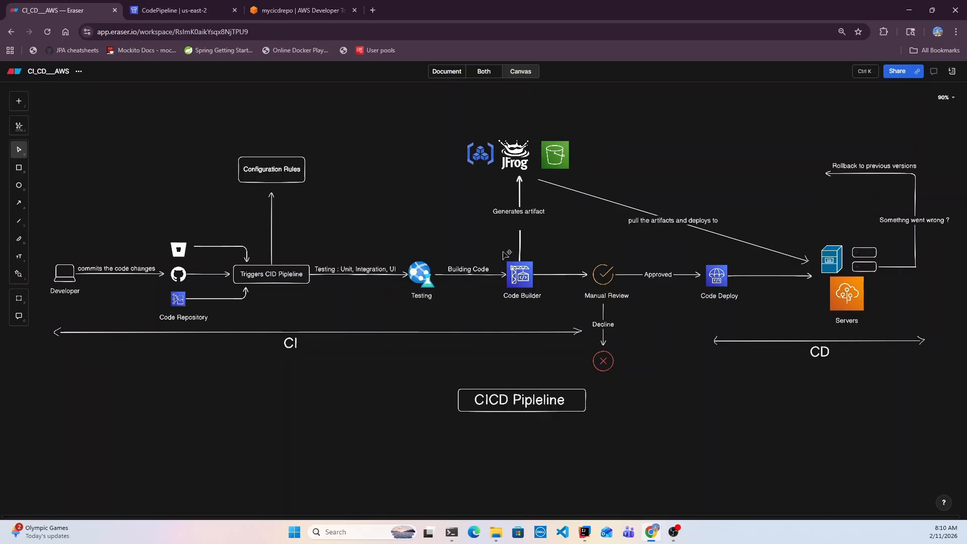
left_click_drag(461, 187, 575, 237)
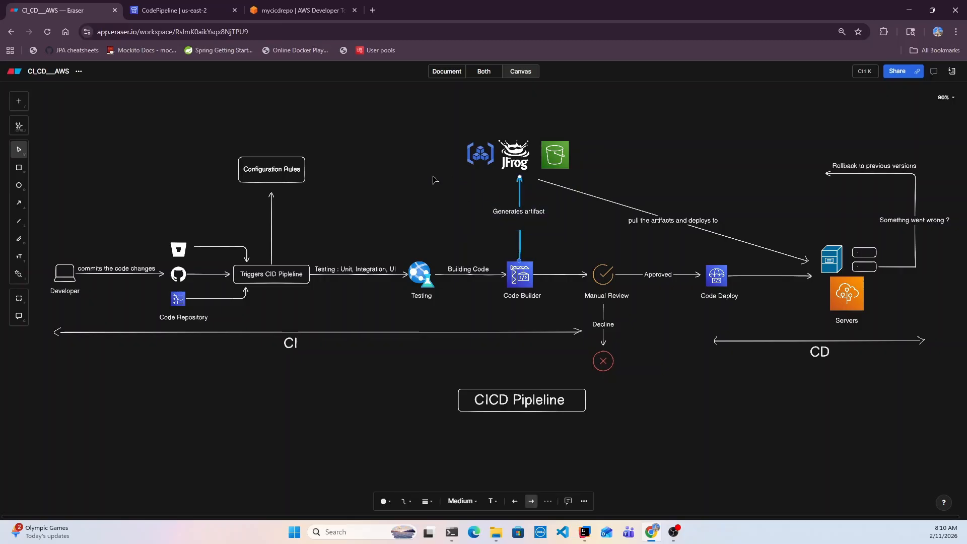
left_click(446, 201)
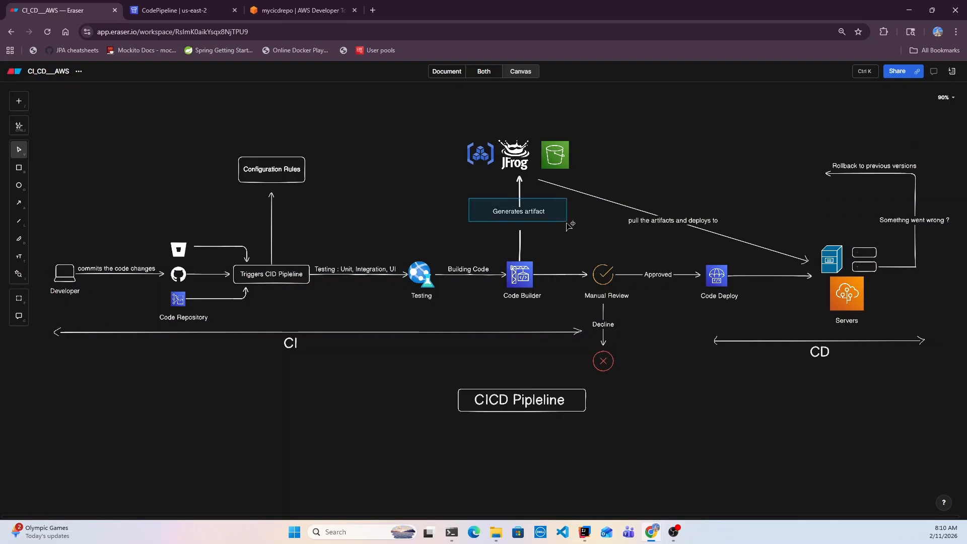
left_click_drag(436, 123, 590, 188)
left_click(417, 138)
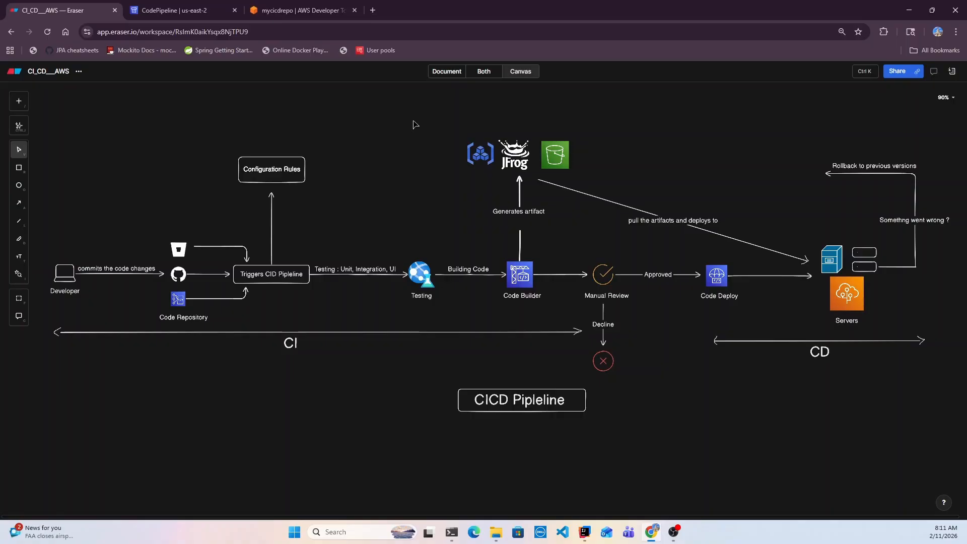
left_click_drag(413, 125, 601, 185)
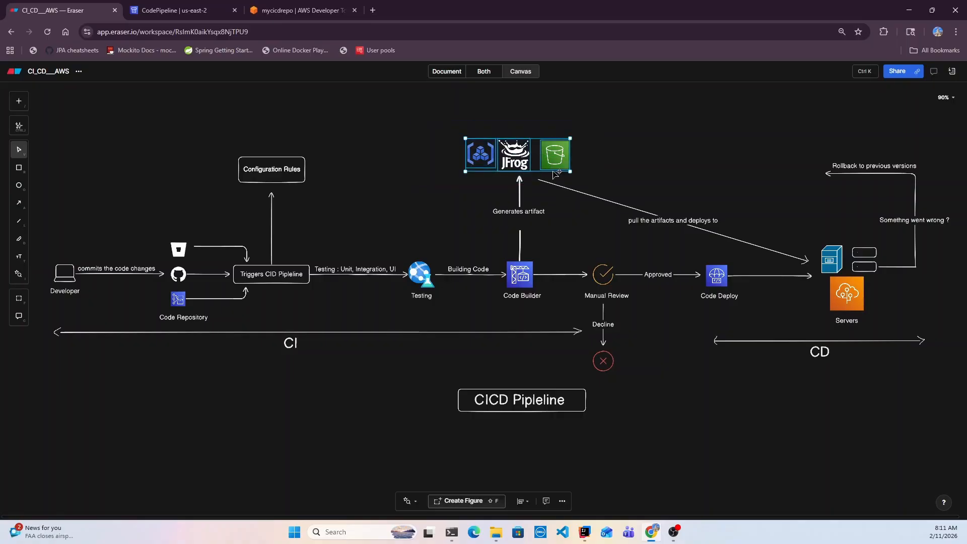
left_click(398, 156)
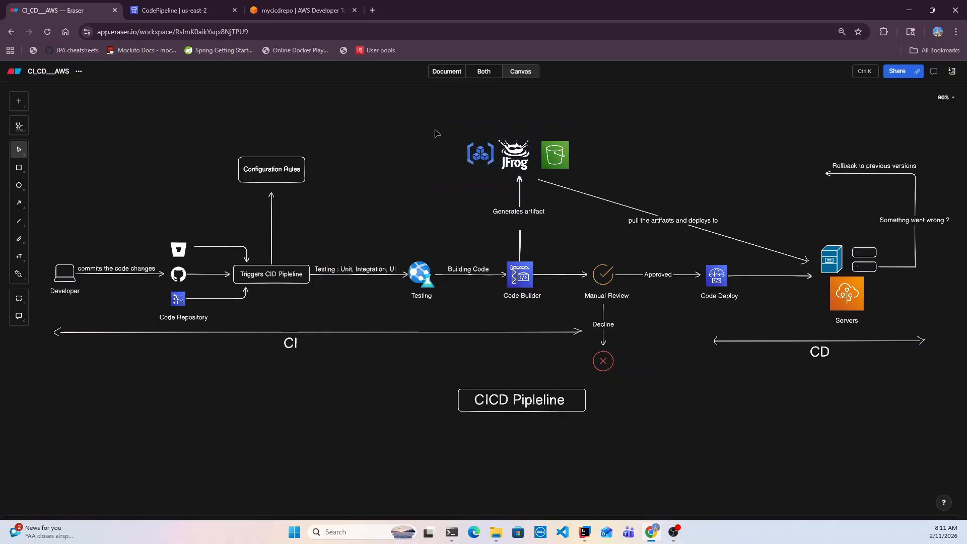
left_click_drag(436, 133, 601, 189)
left_click(614, 183)
Examine the deployment part of the diagram, highlighting Code Deploy, the servers and the rollback path.
left_click(716, 276)
left_click_drag(747, 309, 755, 317)
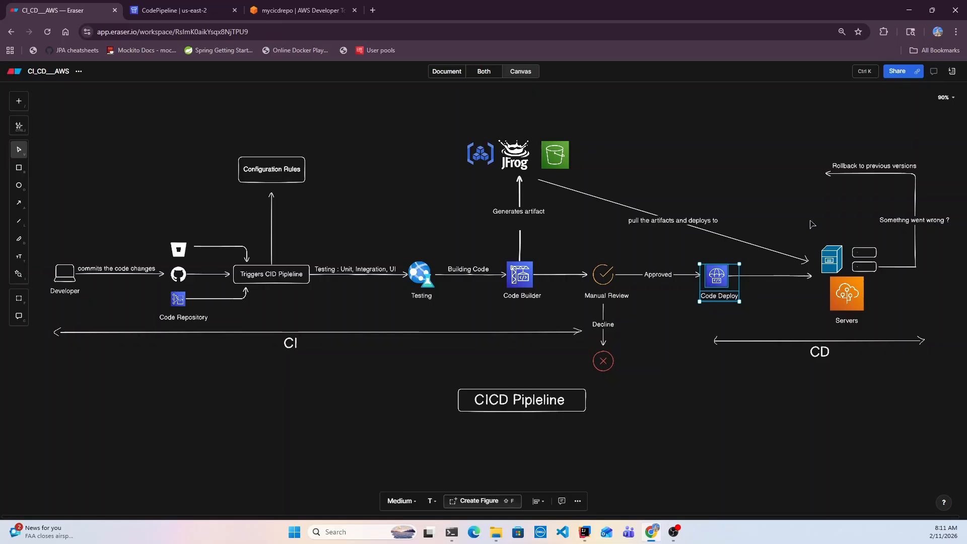
left_click_drag(812, 223, 894, 304)
left_click(904, 333)
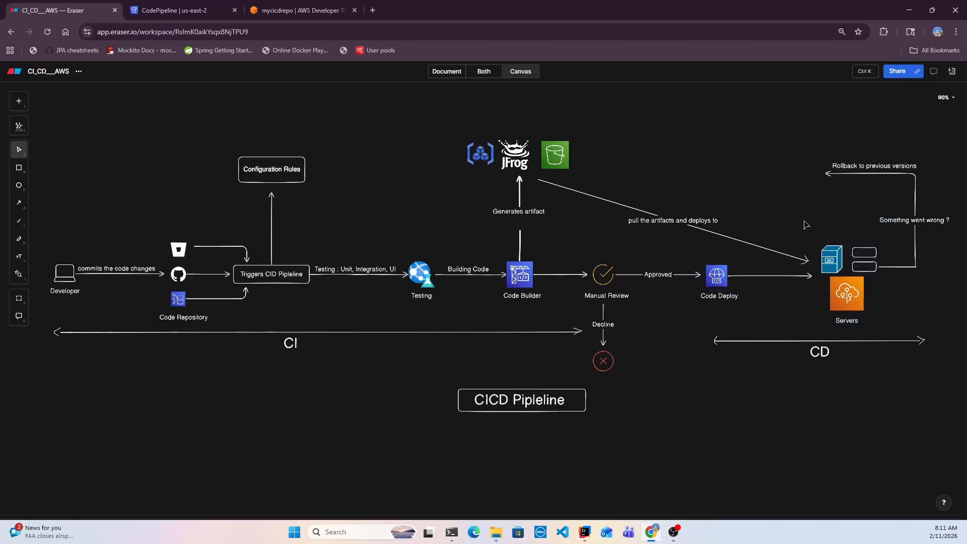
left_click_drag(813, 228, 895, 326)
left_click(808, 209)
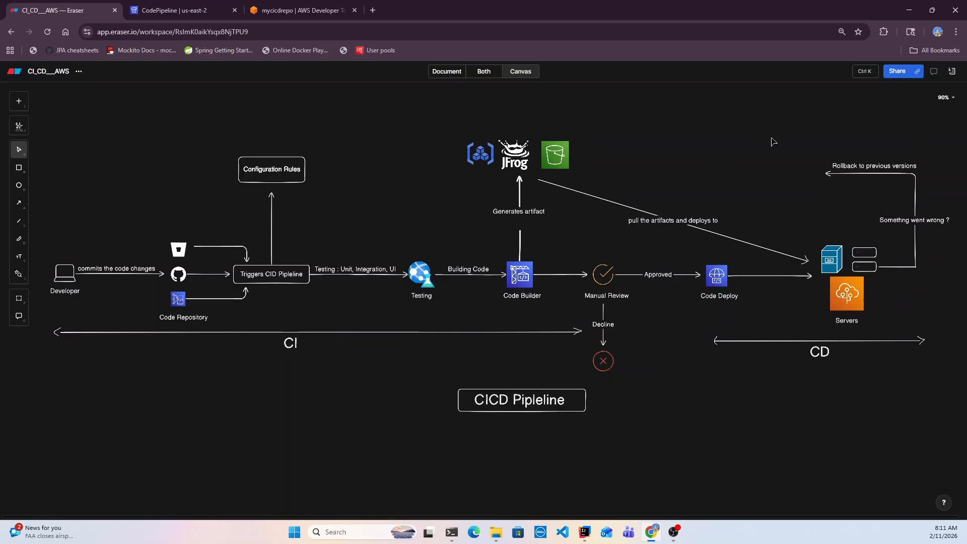
left_click_drag(772, 137, 954, 332)
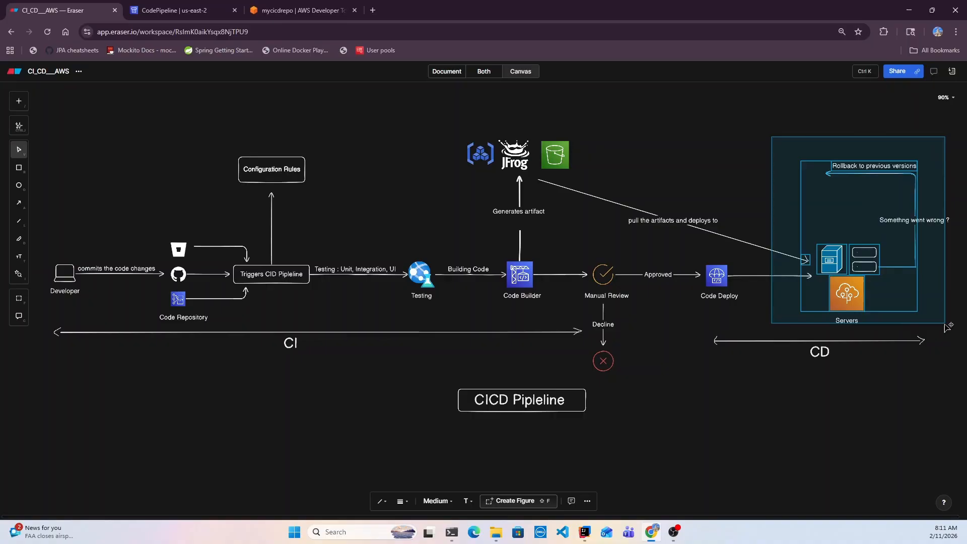
left_click(737, 159)
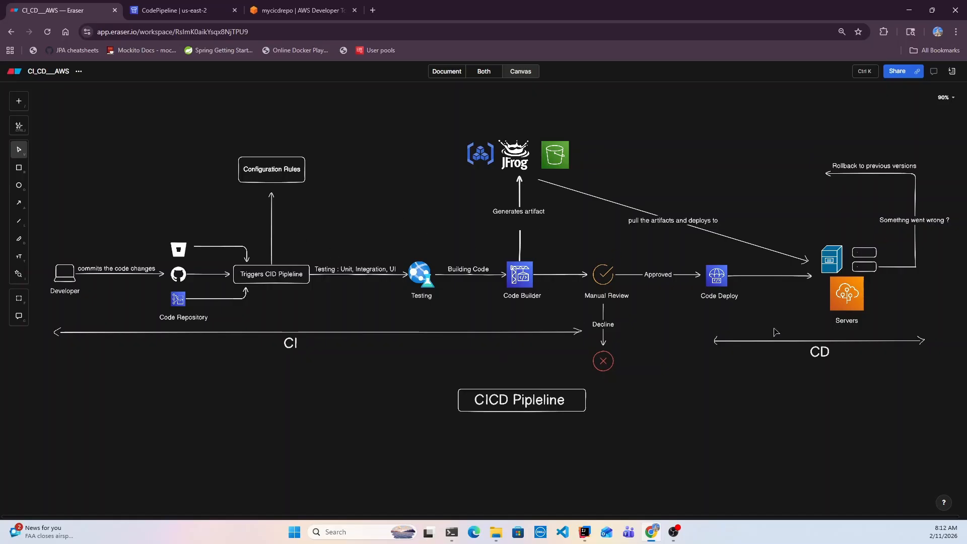
Examine the Manual Review branch with its Decline path and the complete CD section of the diagram.
left_click_drag(561, 238, 640, 416)
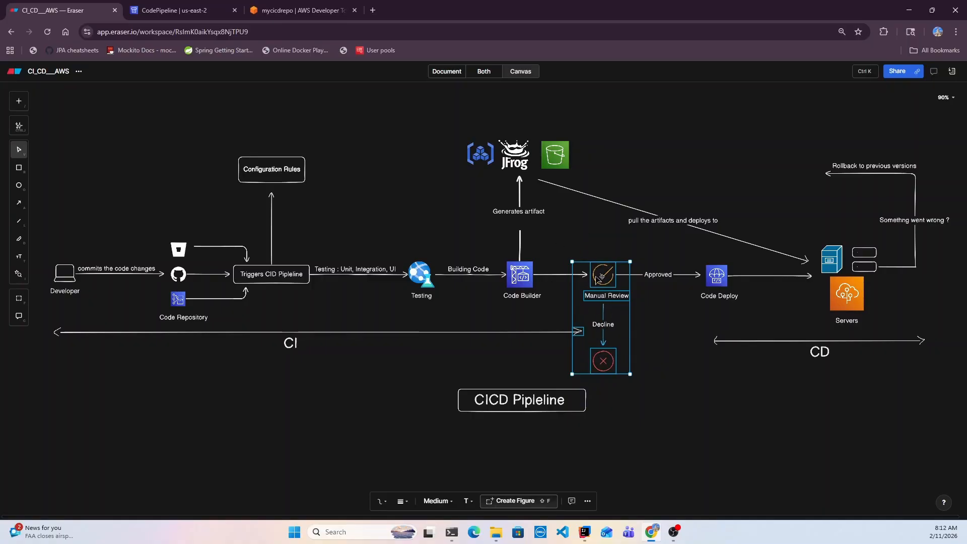
left_click(579, 231)
left_click_drag(566, 244, 649, 395)
left_click(610, 242)
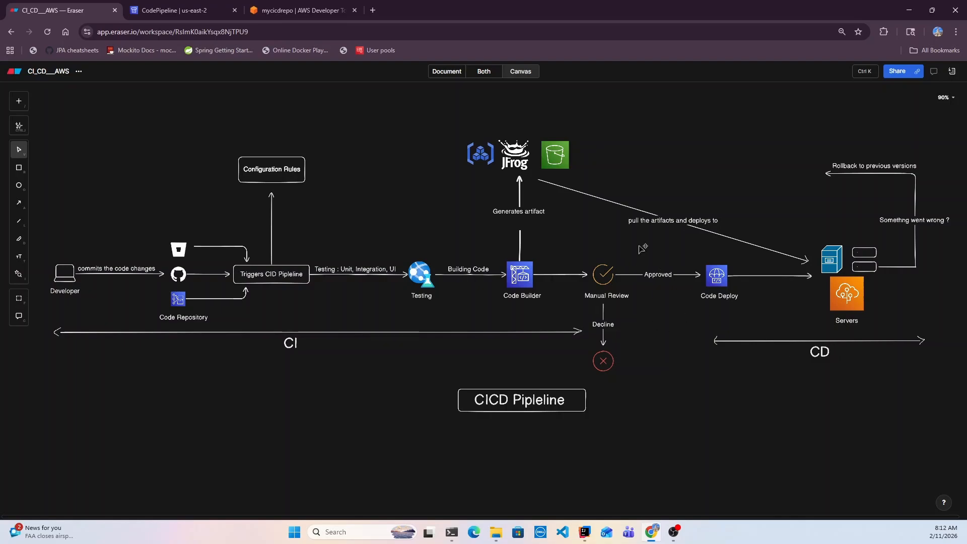
left_click_drag(761, 136, 953, 409)
left_click(760, 137)
Switch to the AWS CodePipeline console, search the services for "codepi", and return to the Eraser diagram.
key("ctrl+Tab")
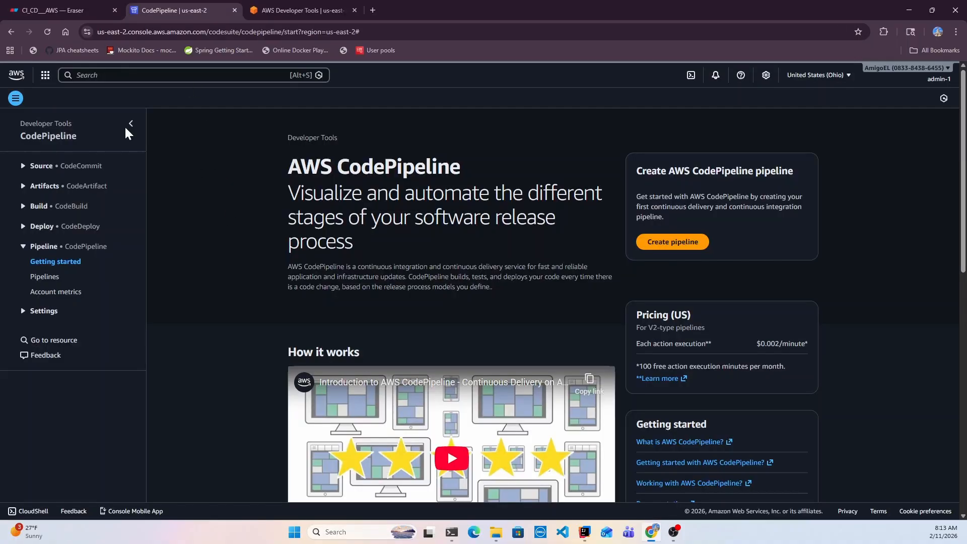
left_click(99, 77)
type("codep")
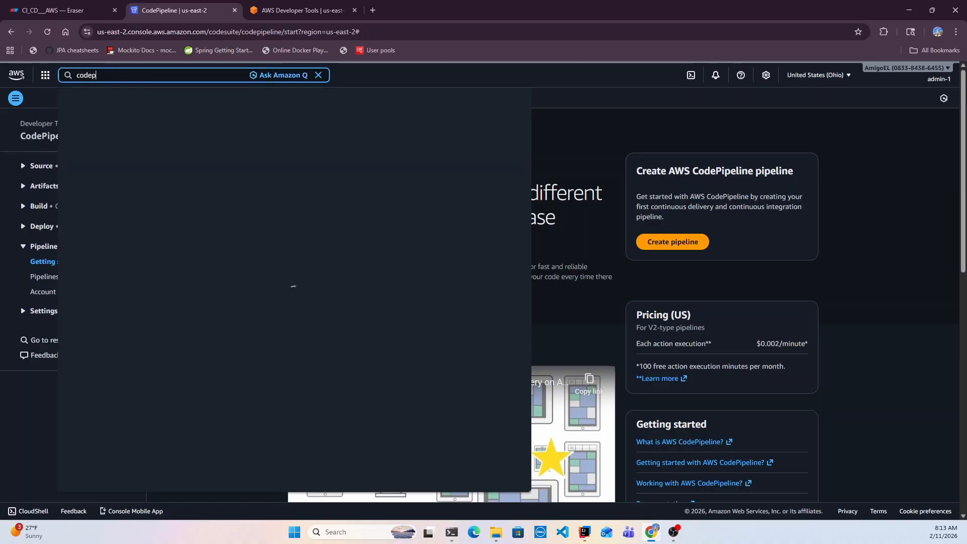
type("i")
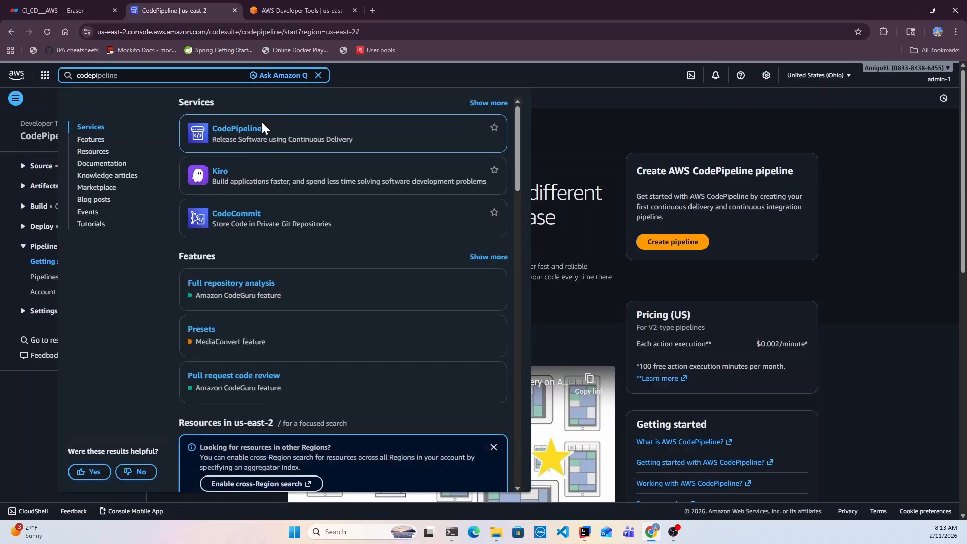
left_click(550, 121)
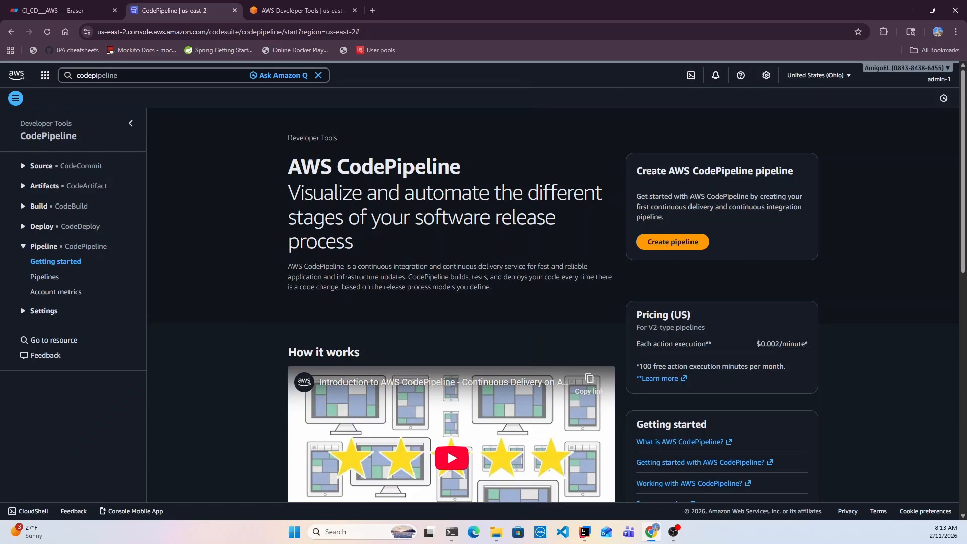
left_click(55, 10)
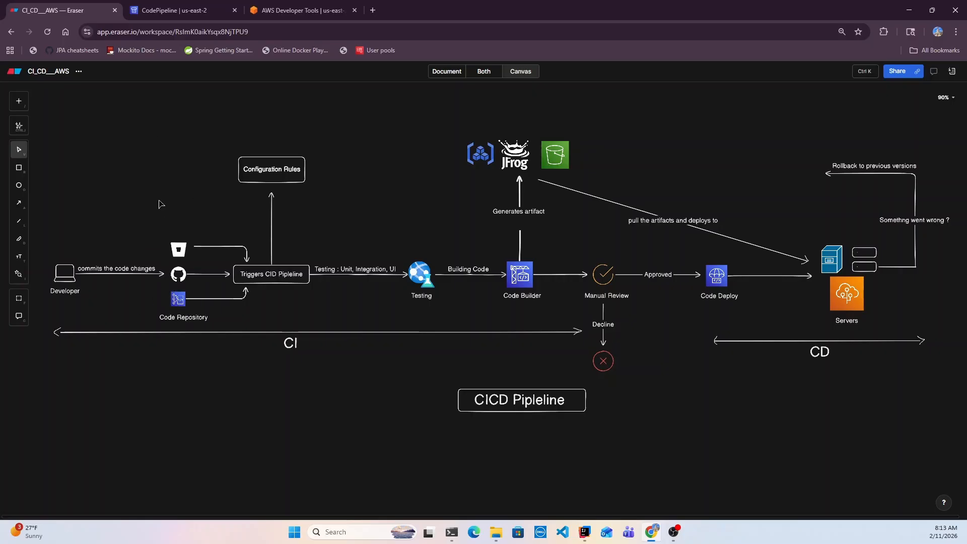
Create a new repository named mycicdrepo in AWS CodeCommit.
left_click(302, 7)
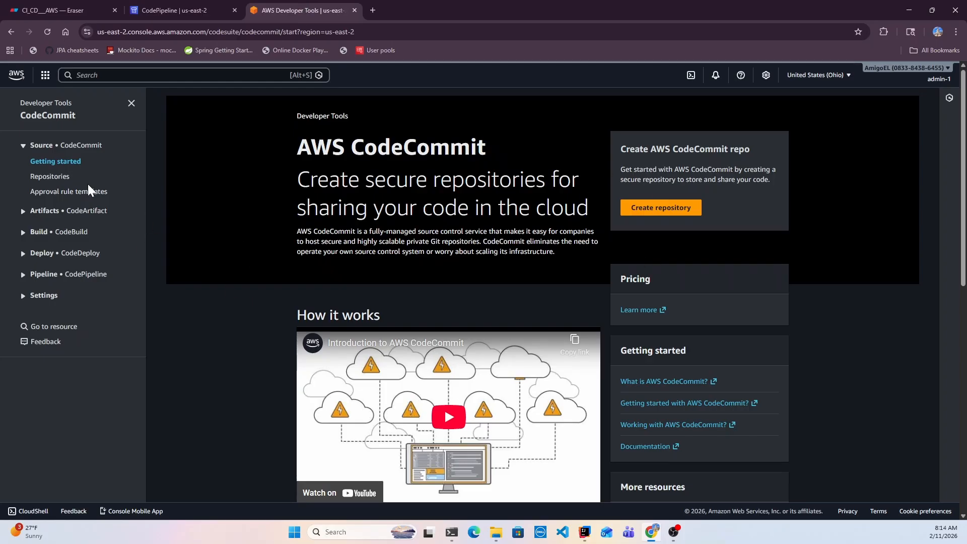
left_click(654, 209)
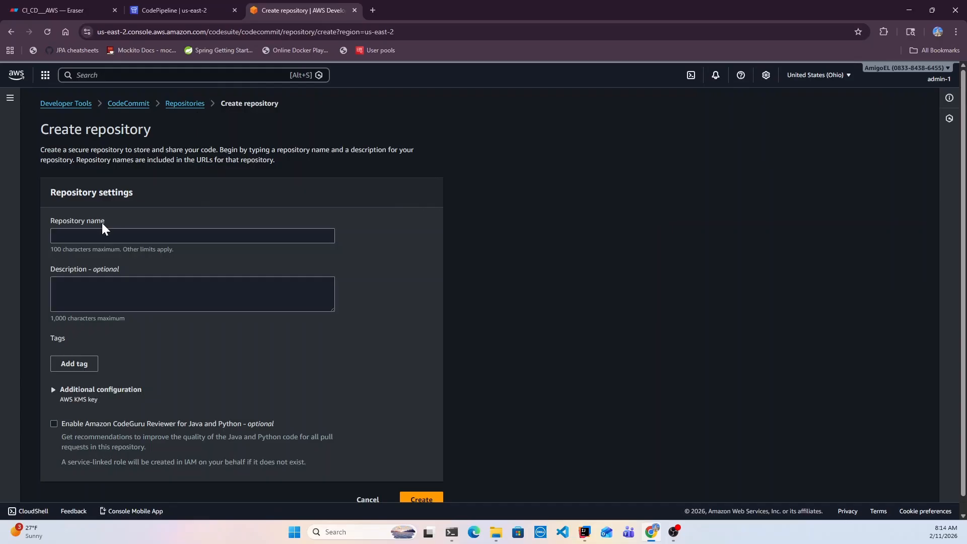
left_click(106, 235)
type("my")
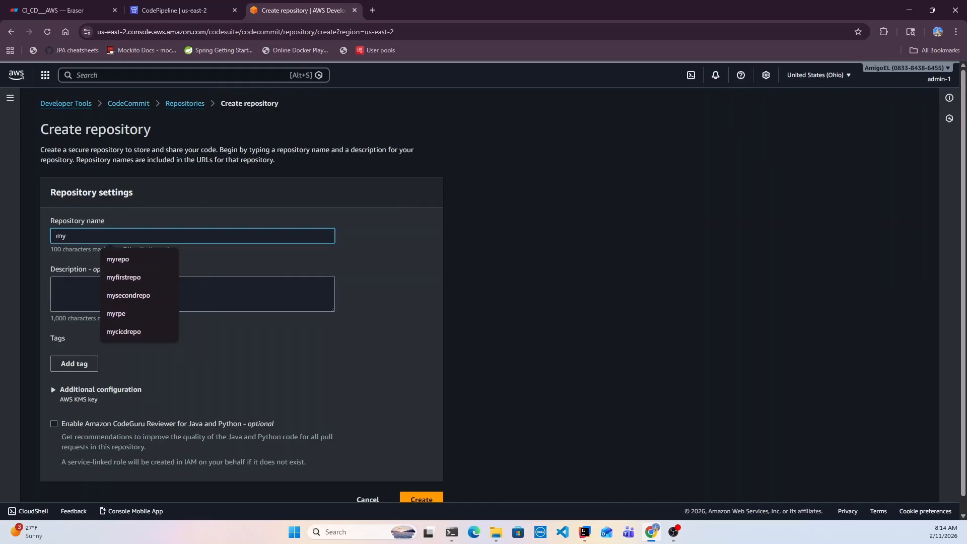
type("cicdrepo")
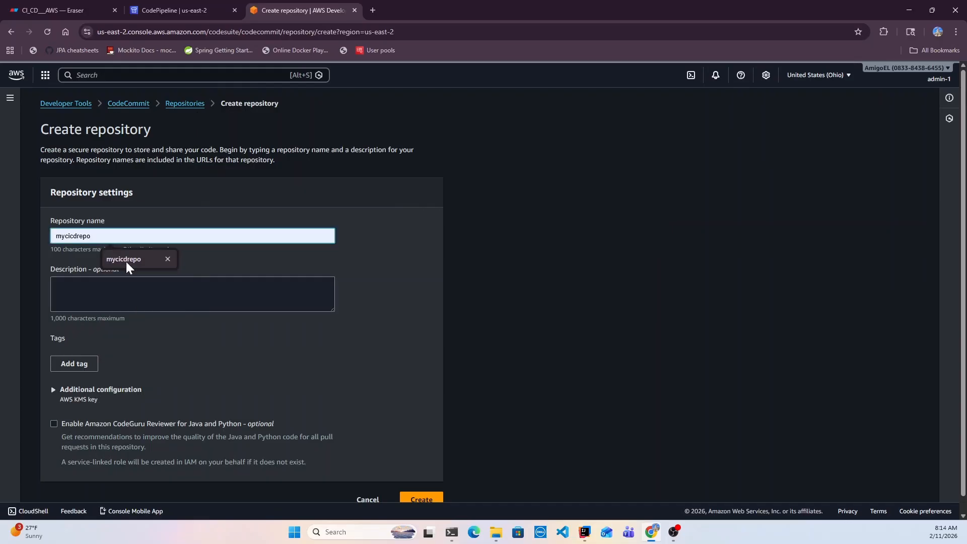
left_click(128, 260)
scroll(126, 272, "down", 1)
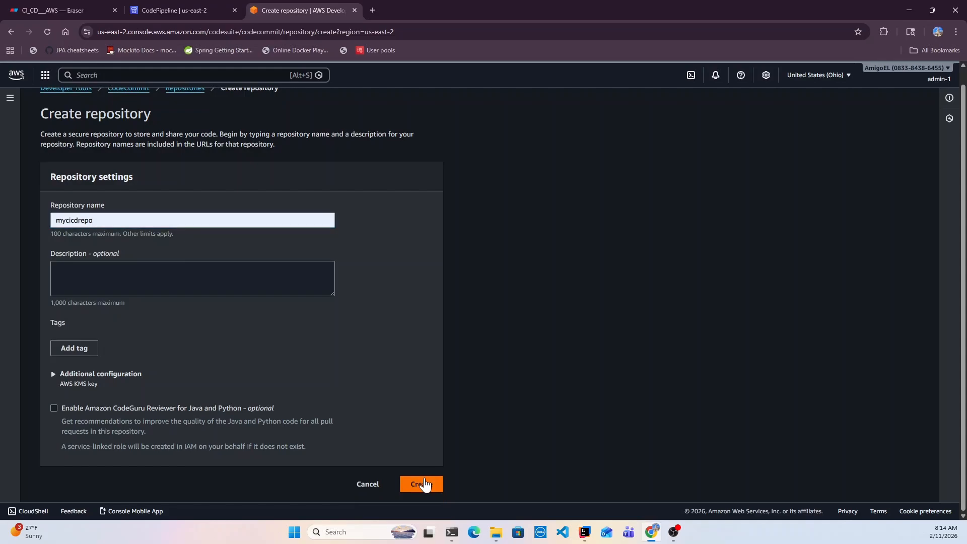
left_click(424, 485)
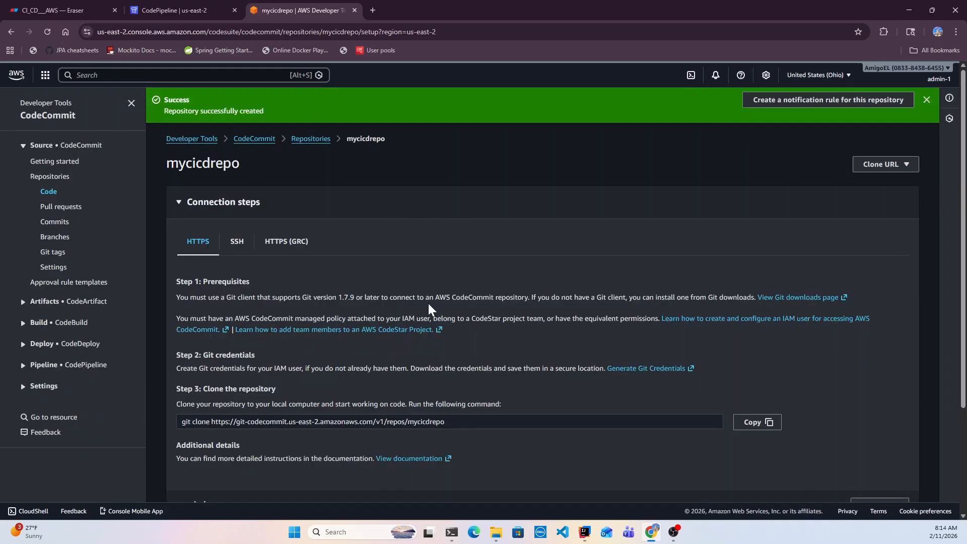
Copy the HTTPS clone address of mycicdrepo and clone the repository into the AWS_CICD folder in Windows PowerShell.
left_click(753, 424)
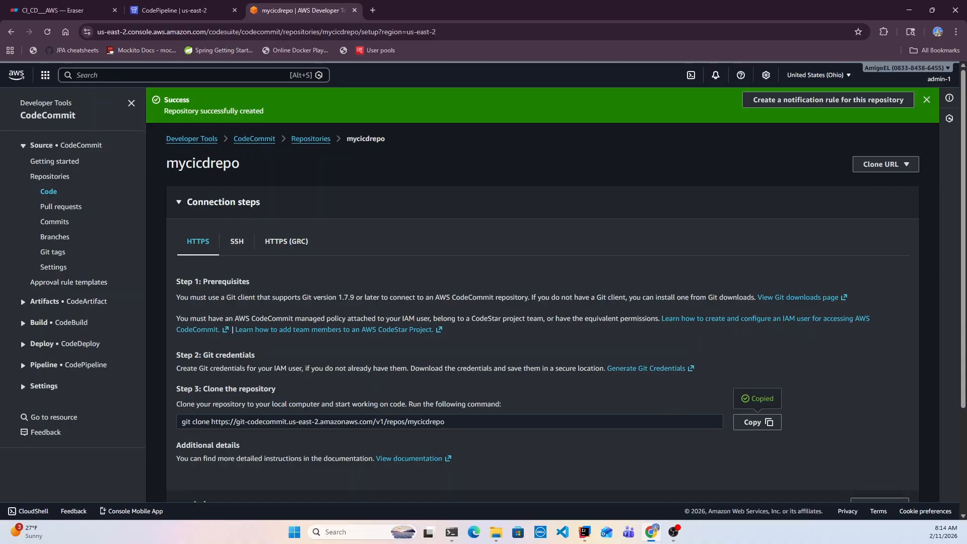
left_click(452, 533)
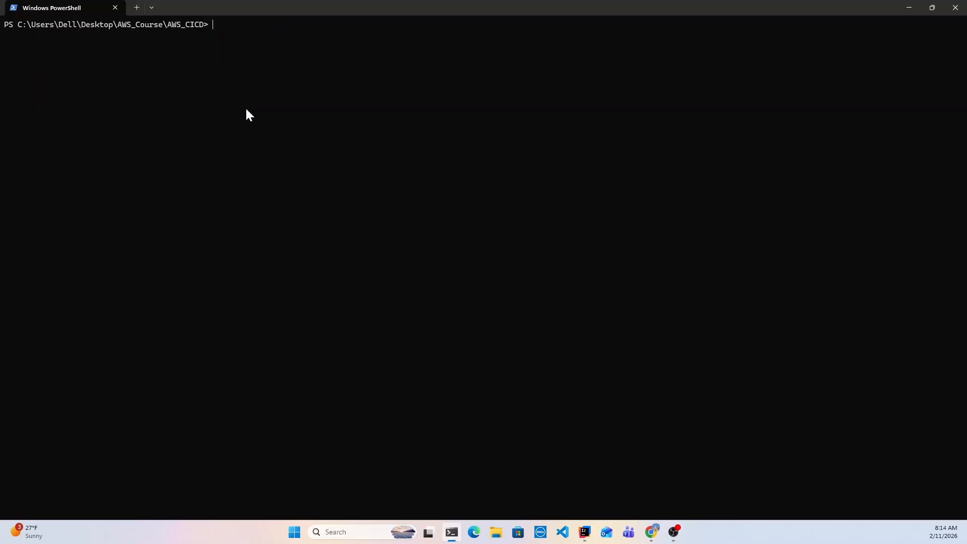
type("git clone")
key("ctrl+v")
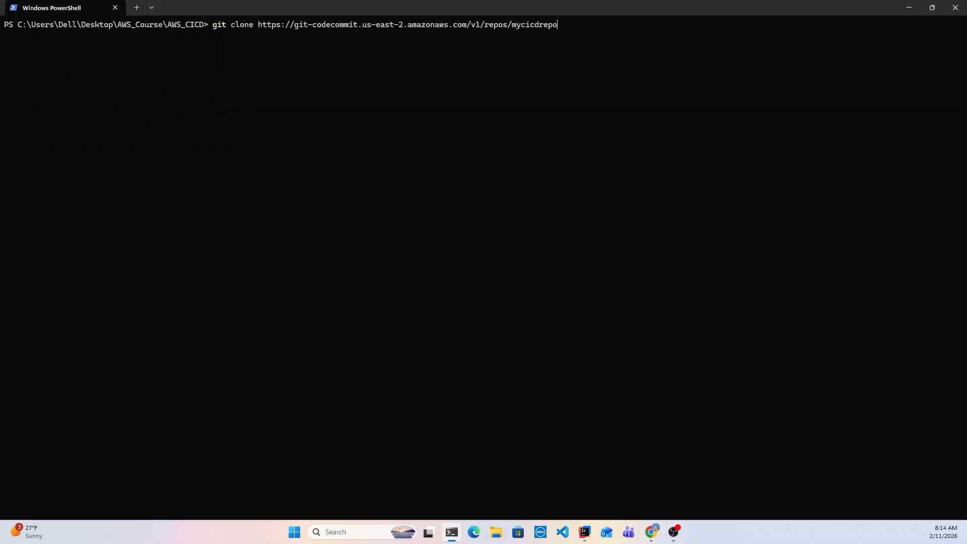
key("Return")
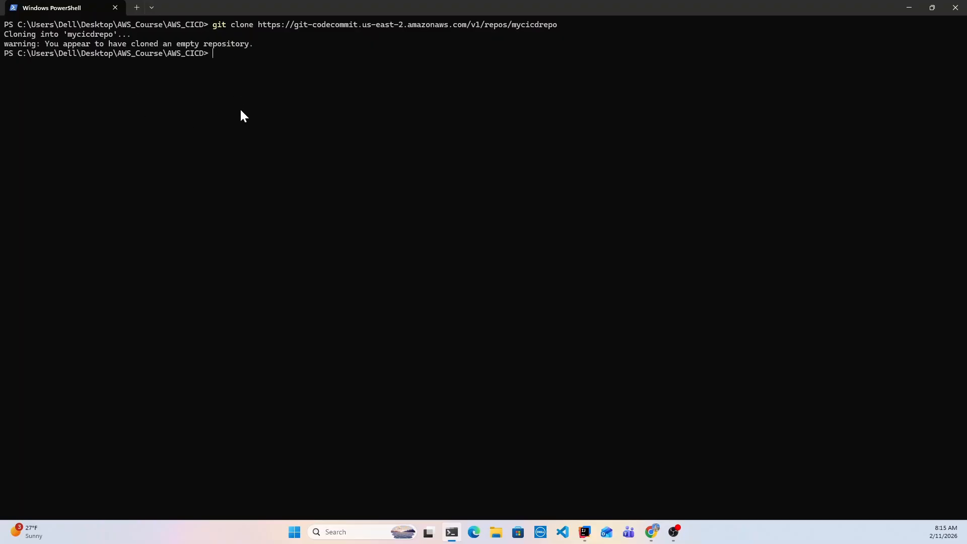
Change into the mycicdrepo directory, clear the terminal and list the folder's contents.
type("cd my")
key("Tab")
key("Return")
type("clear")
key("Return")
type("ls")
key("Return")
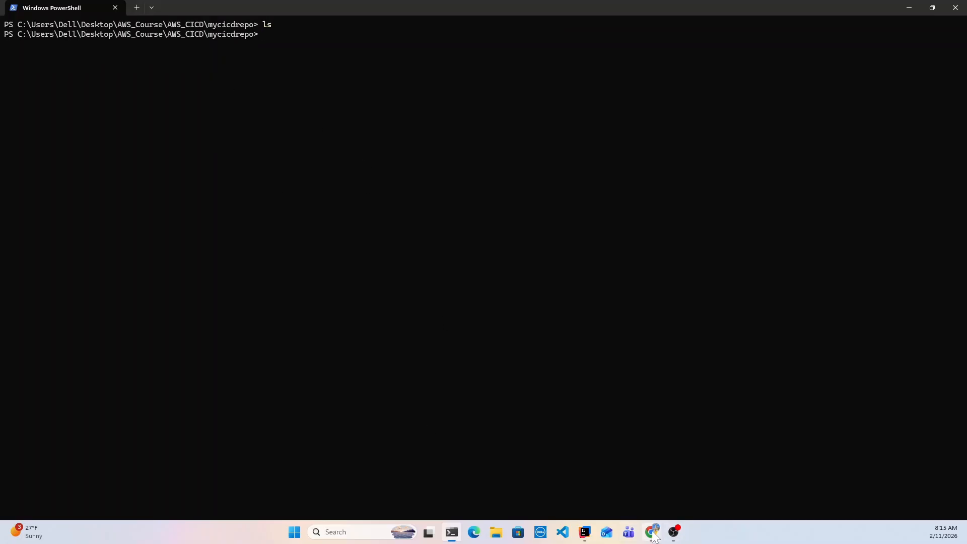
Revisit the mycicdrepo page in Chrome and switch to the spring-docker-demo project in IntelliJ IDEA.
mouse_move(652, 532)
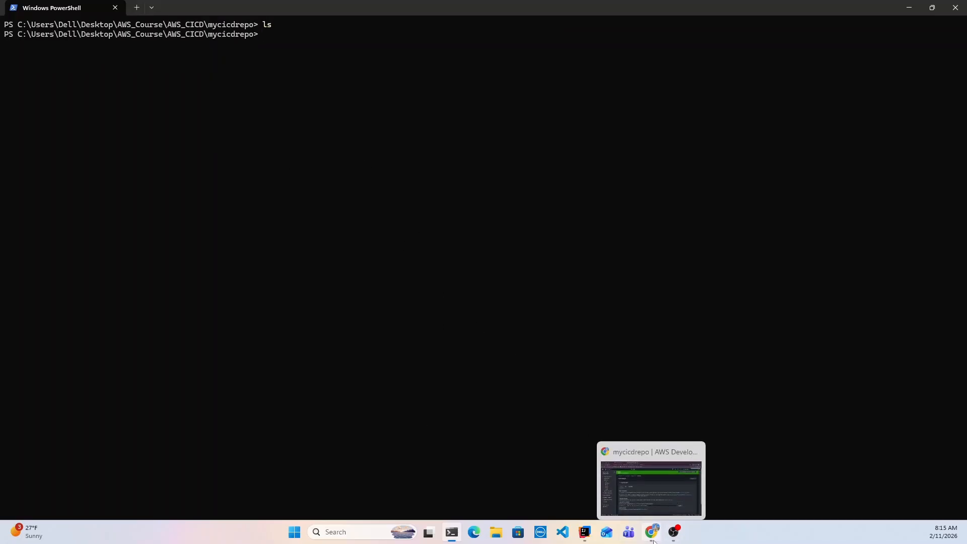
left_click(651, 476)
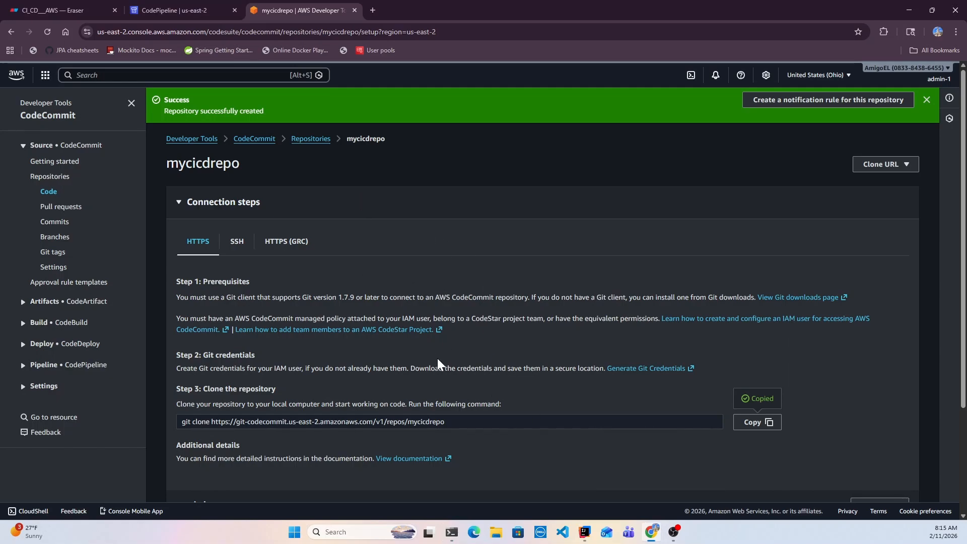
mouse_move(584, 532)
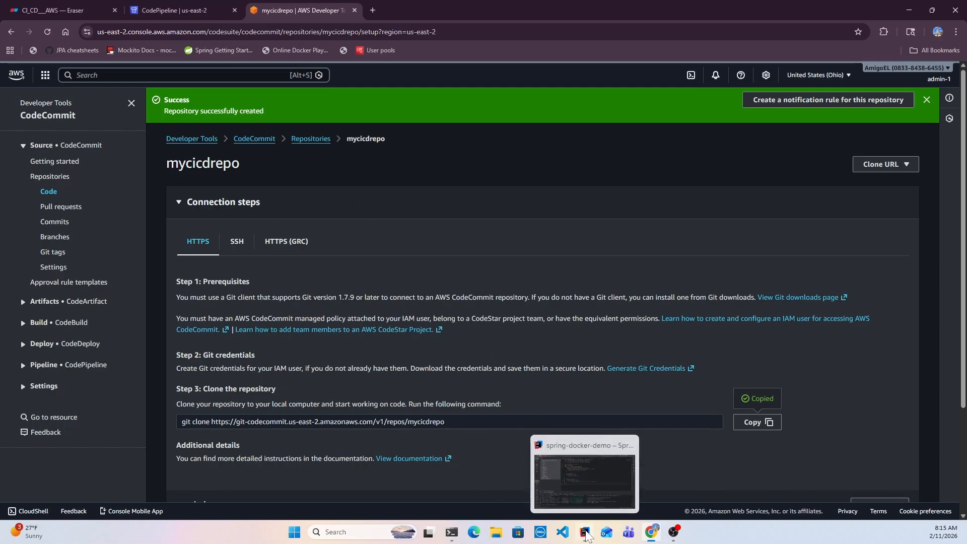
left_click(585, 474)
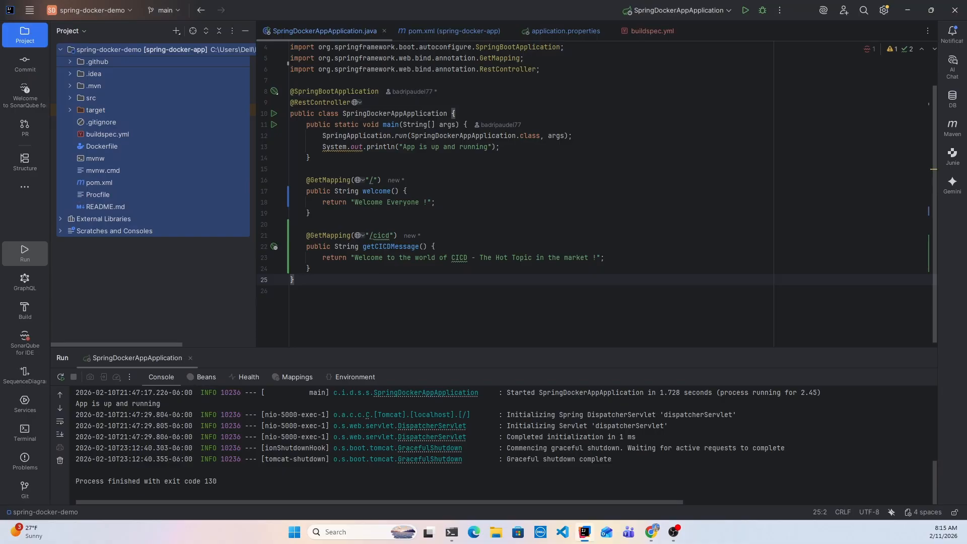
Paste the spring-docker-demo project files into the mycicdrepo folder in File Explorer and close the folder window.
left_click(309, 213)
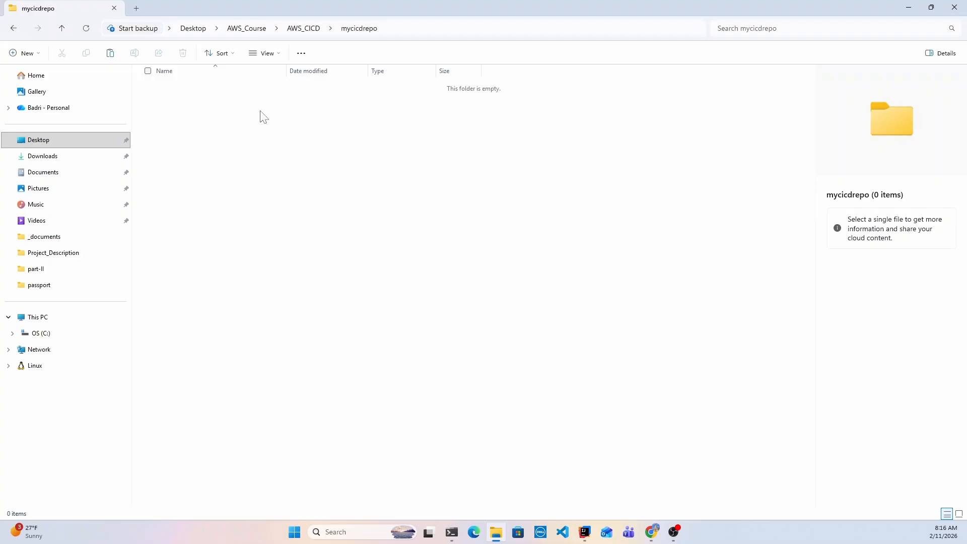
key("ctrl+v")
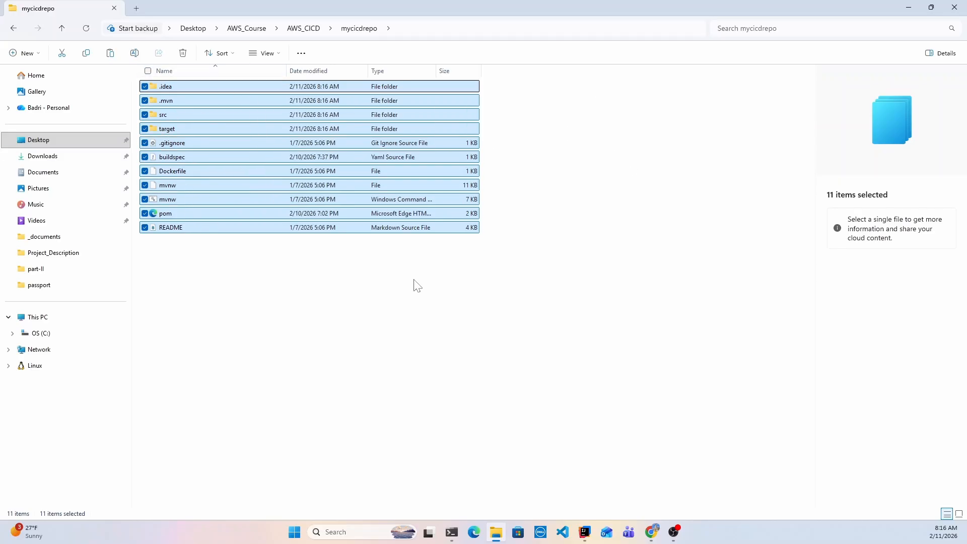
left_click(955, 7)
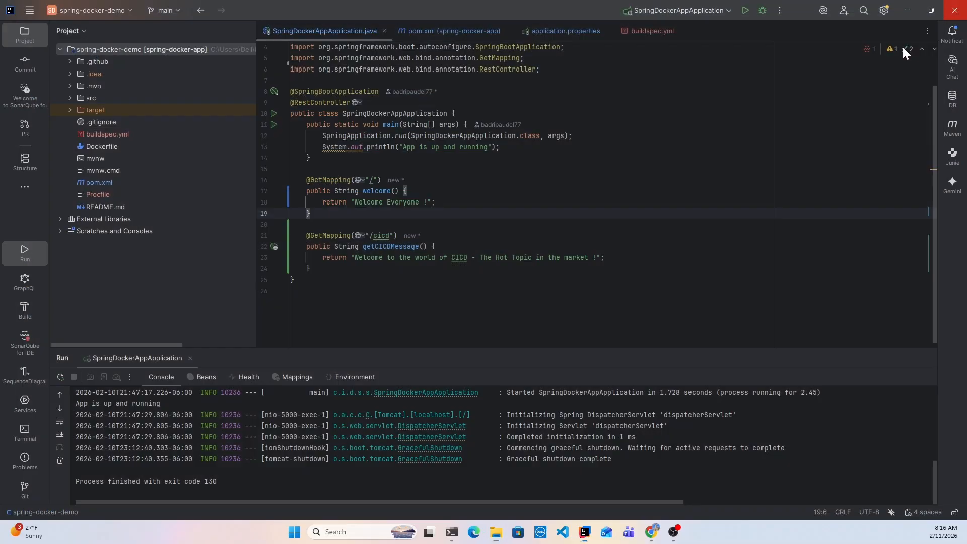
Switch to Chrome and review the Code Builder stage in the CI_CD__AWS pipeline diagram.
left_click(652, 533)
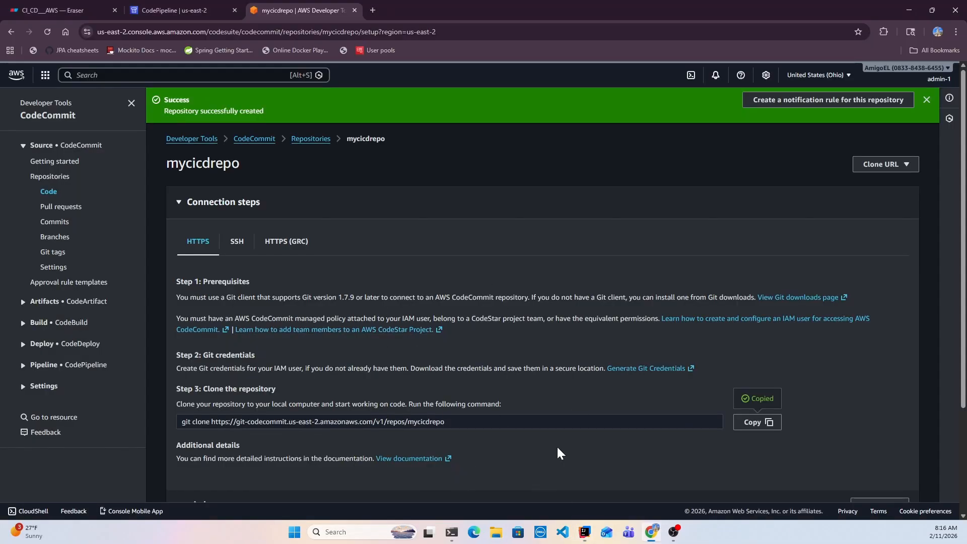
left_click(160, 9)
left_click(89, 9)
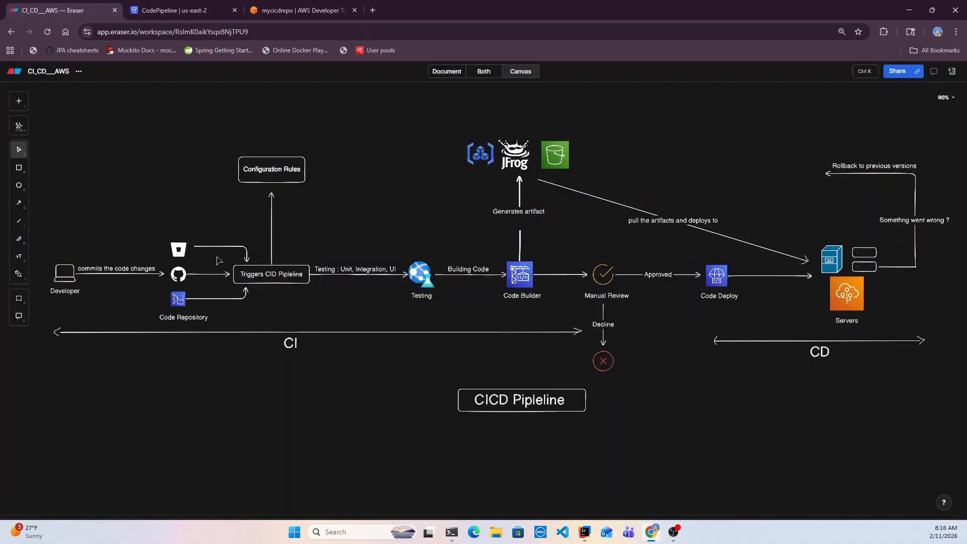
left_click_drag(474, 223, 548, 316)
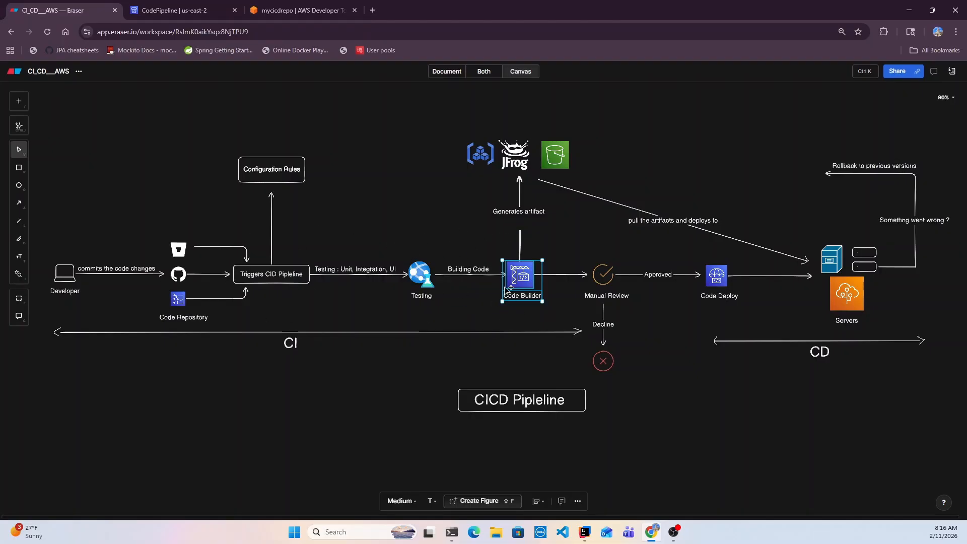
left_click(456, 200)
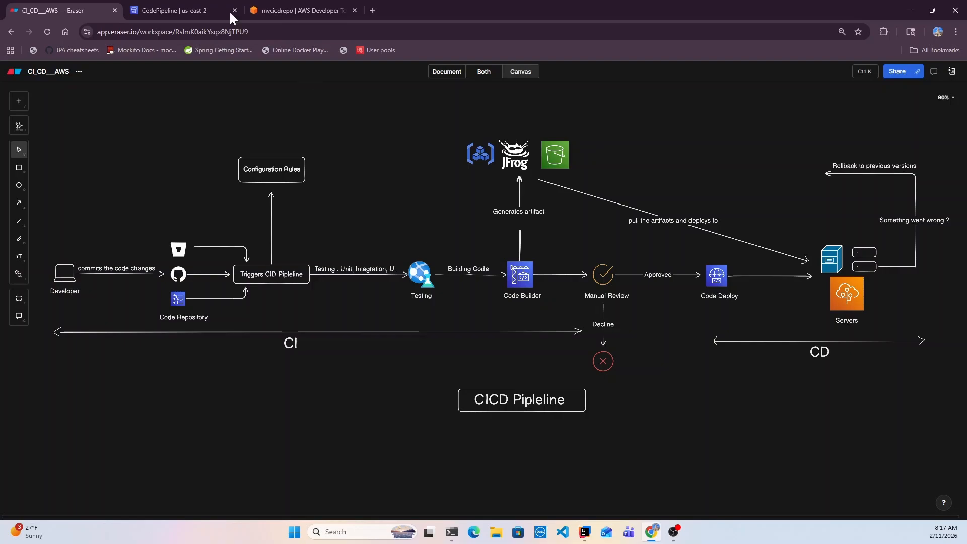
Go to the CodeBuild build projects and begin creating a new build project.
left_click(180, 7)
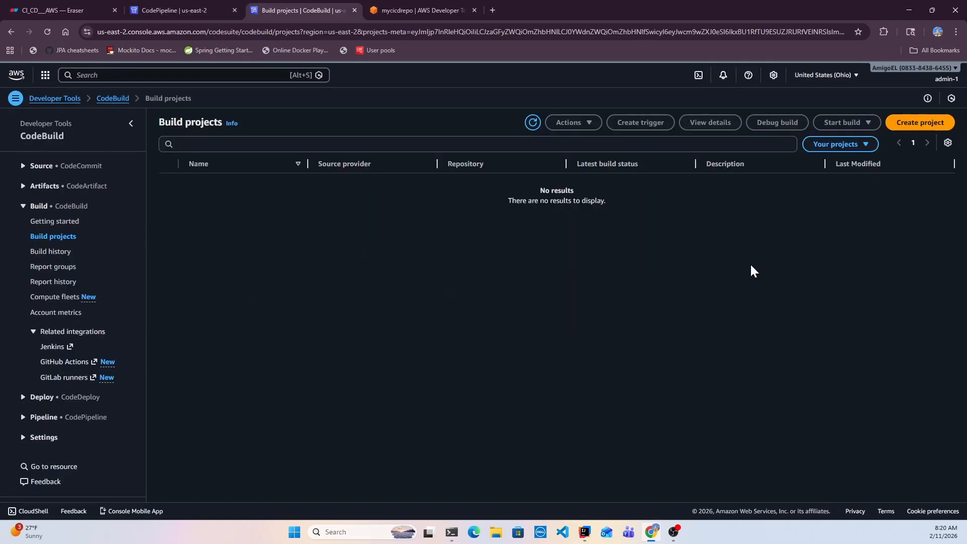
left_click(913, 126)
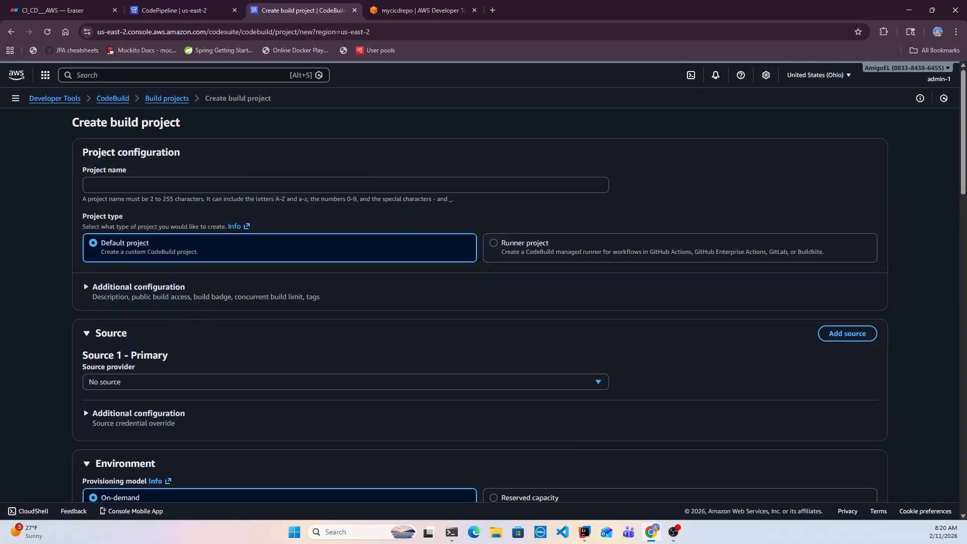
Name the build project mycicdcodebuilder and expand its additional project configuration.
left_click(101, 185)
type("mycicd")
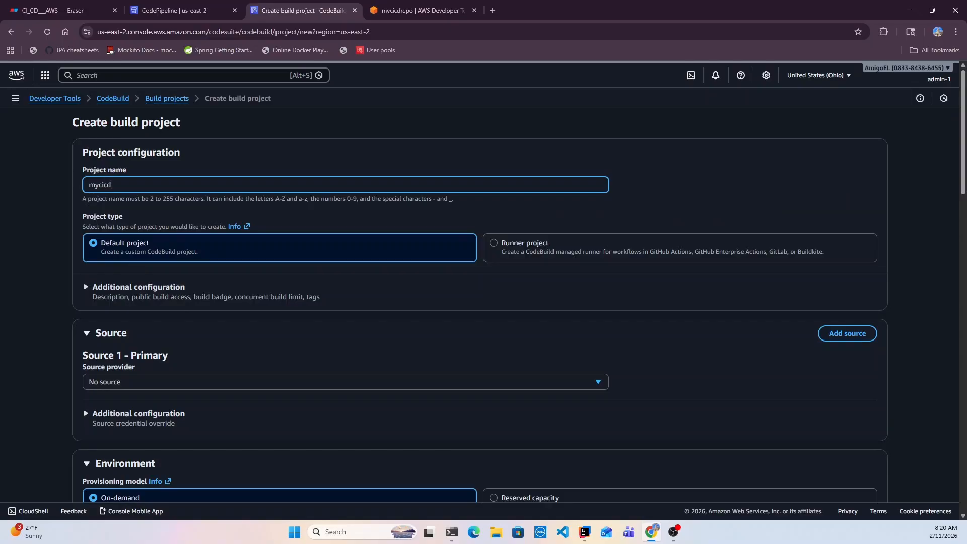
type("codebuilder")
scroll(83, 282, "down", 2)
left_click(89, 178)
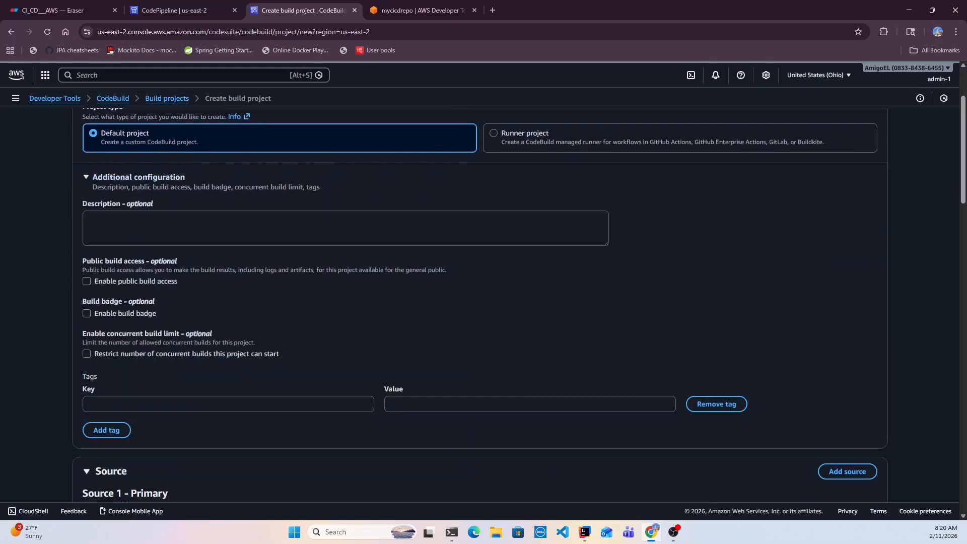
Set the primary source provider to AWS CodeCommit and choose mycicdrepo as the repository.
scroll(186, 264, "down", 6)
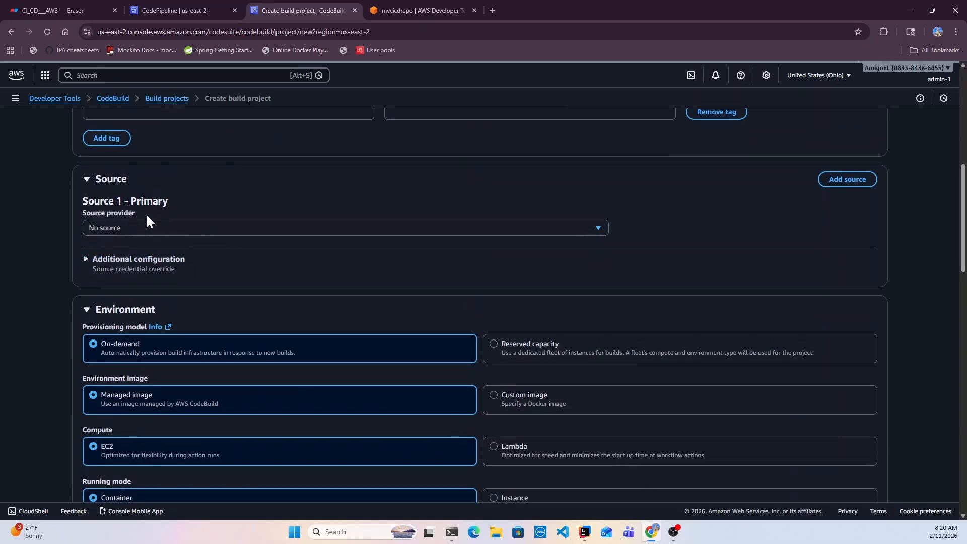
left_click(137, 229)
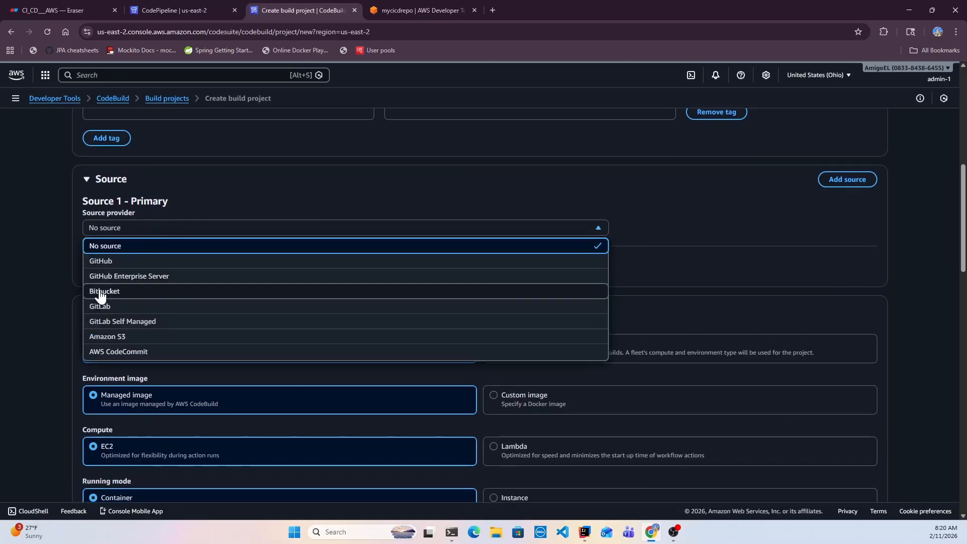
left_click(112, 357)
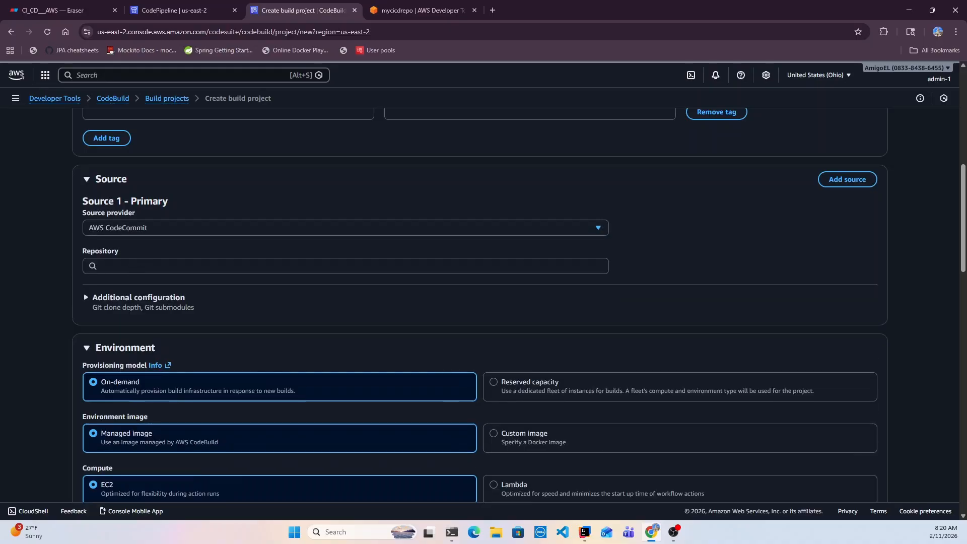
key("Tab")
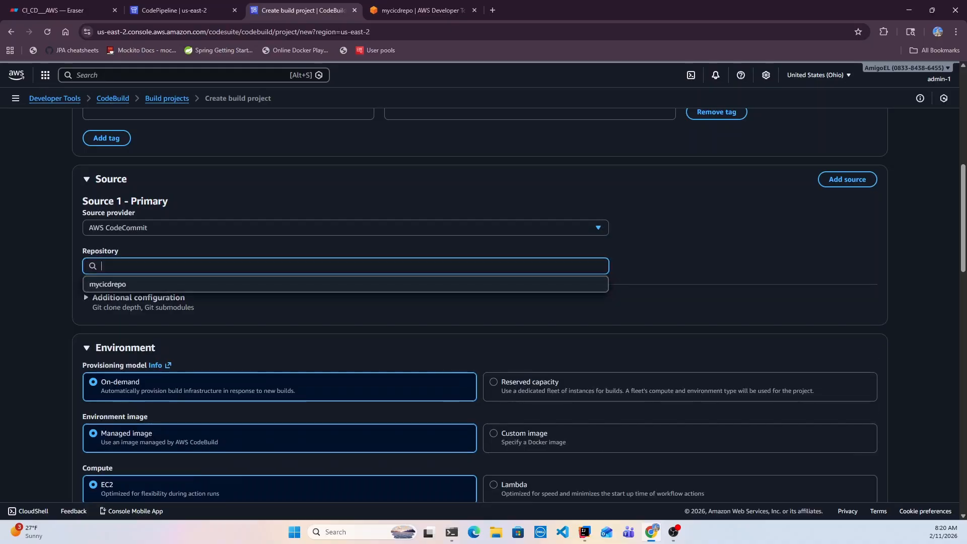
left_click(113, 285)
scroll(149, 323, "down", 1)
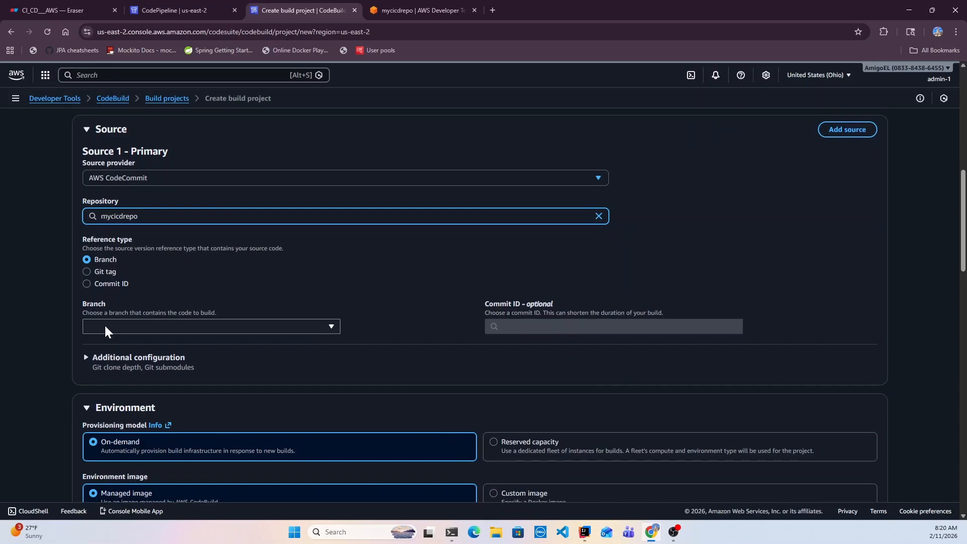
Try to select the main branch of mycicdrepo as the build project's source branch.
left_click(105, 327)
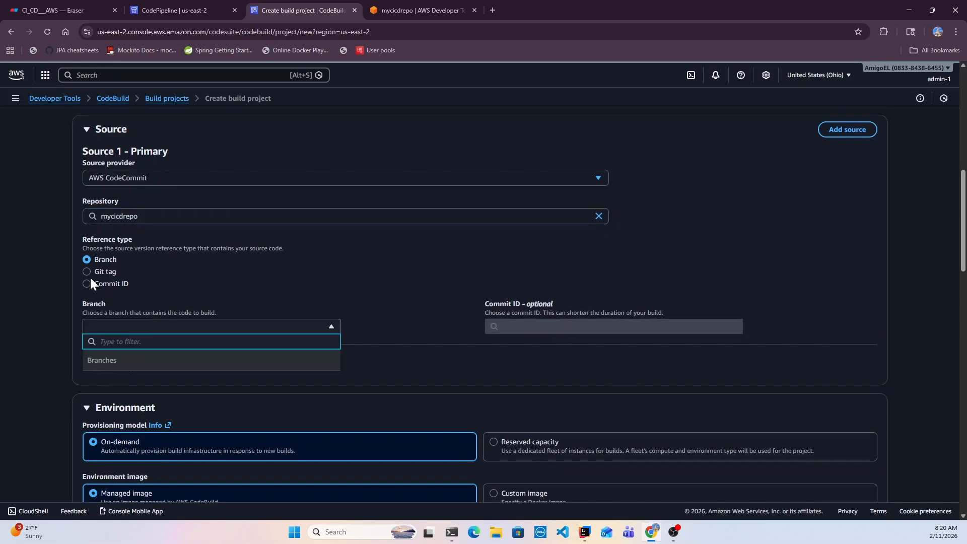
left_click(196, 259)
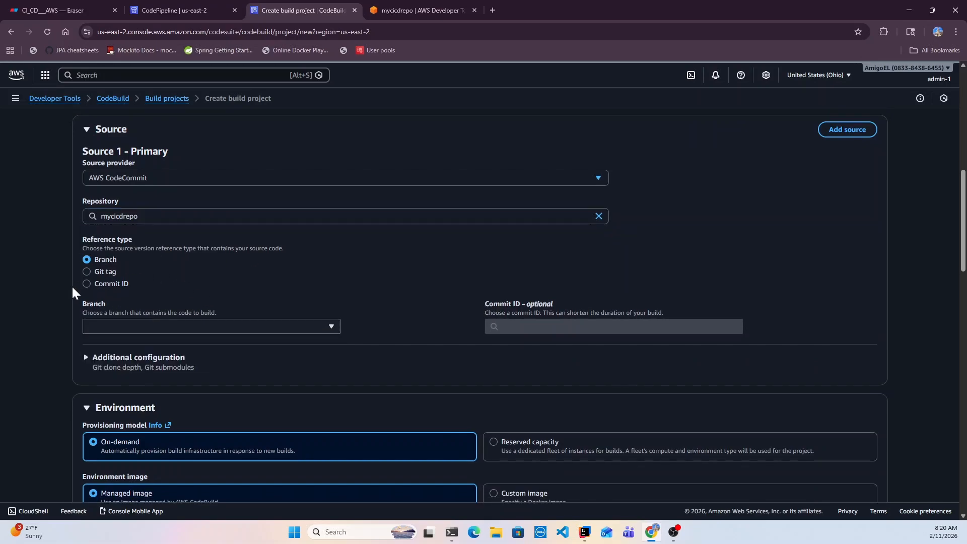
left_click(112, 329)
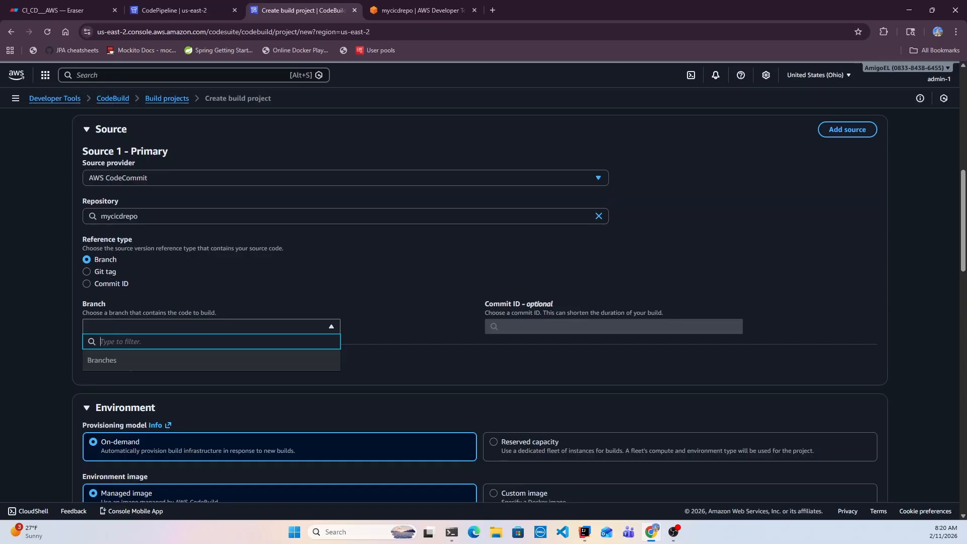
left_click(119, 216)
left_click(114, 250)
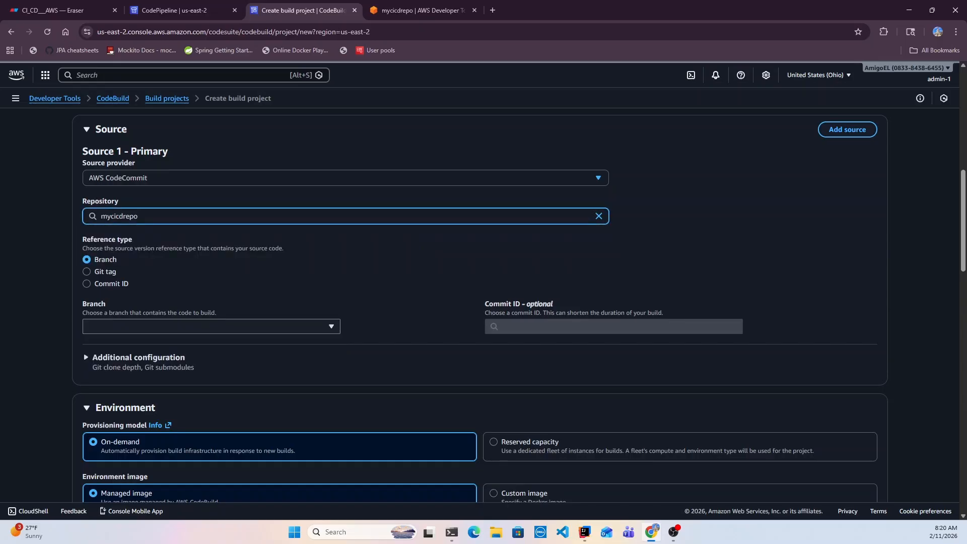
scroll(222, 271, "down", 2)
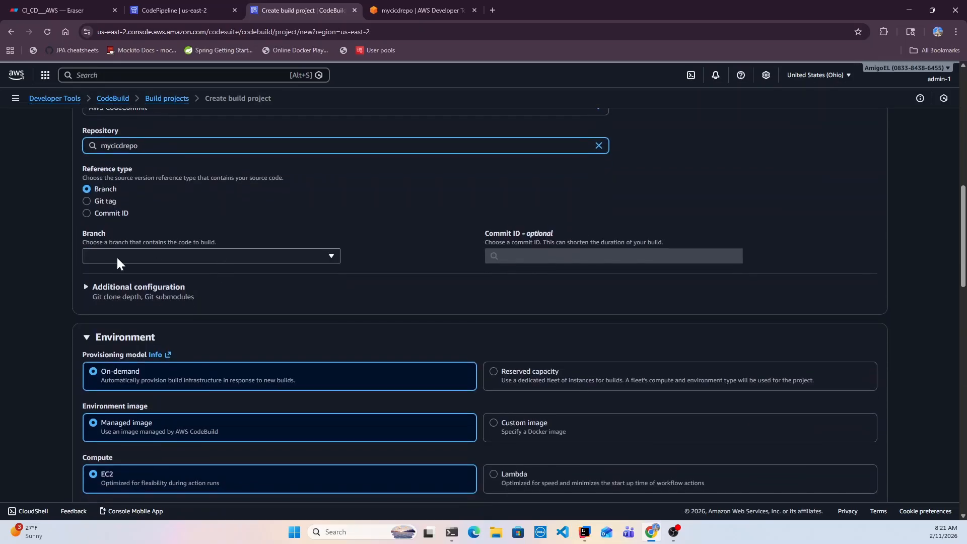
left_click(117, 256)
left_click(28, 270)
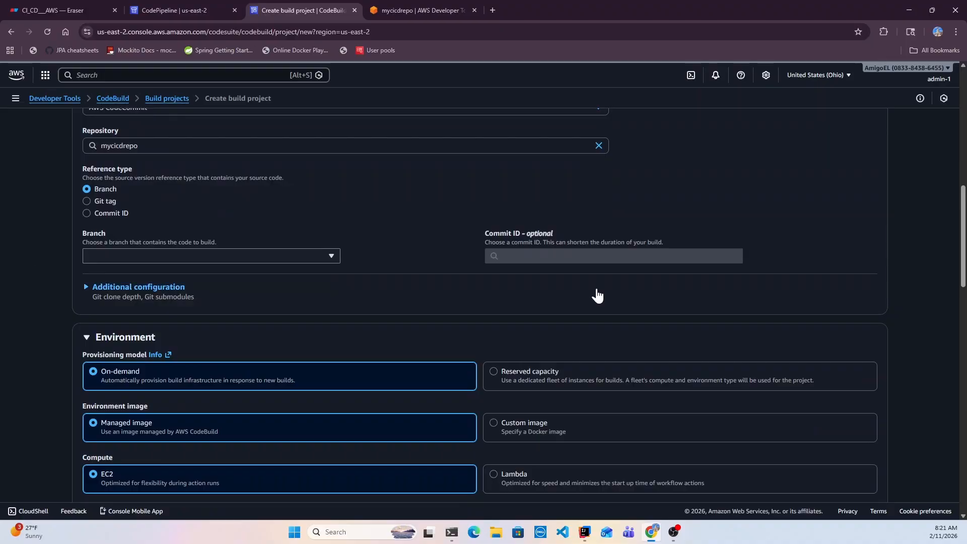
left_click(150, 258)
left_click(151, 258)
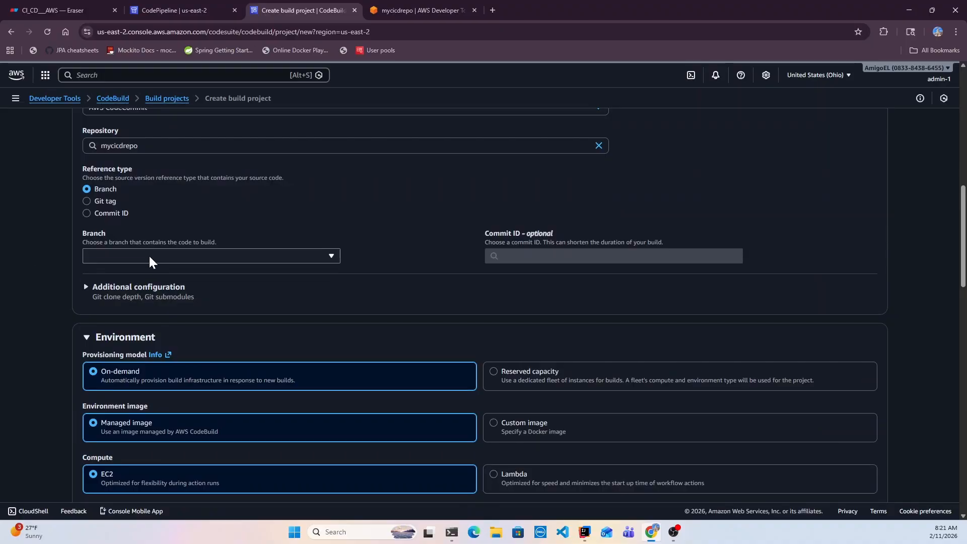
left_click(147, 253)
type("main")
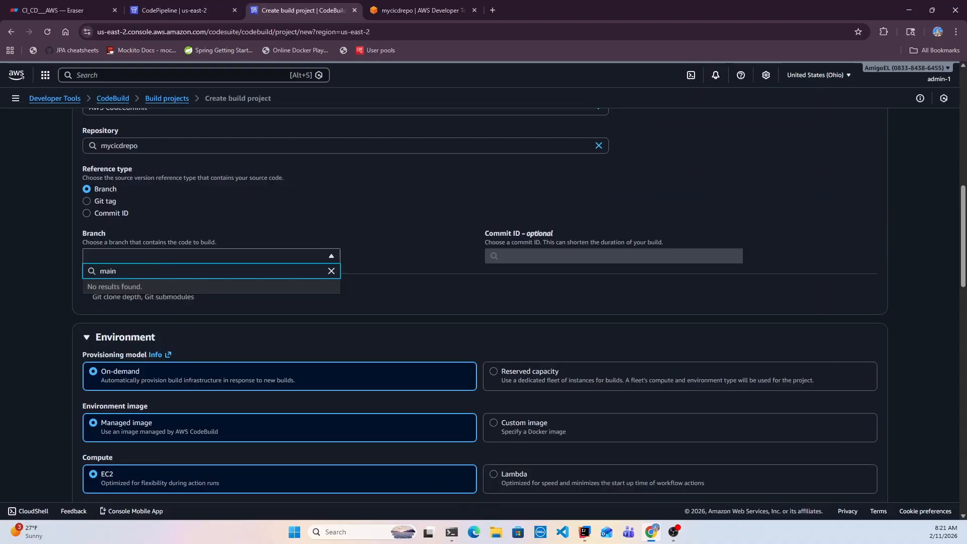
left_click(41, 258)
left_click(166, 257)
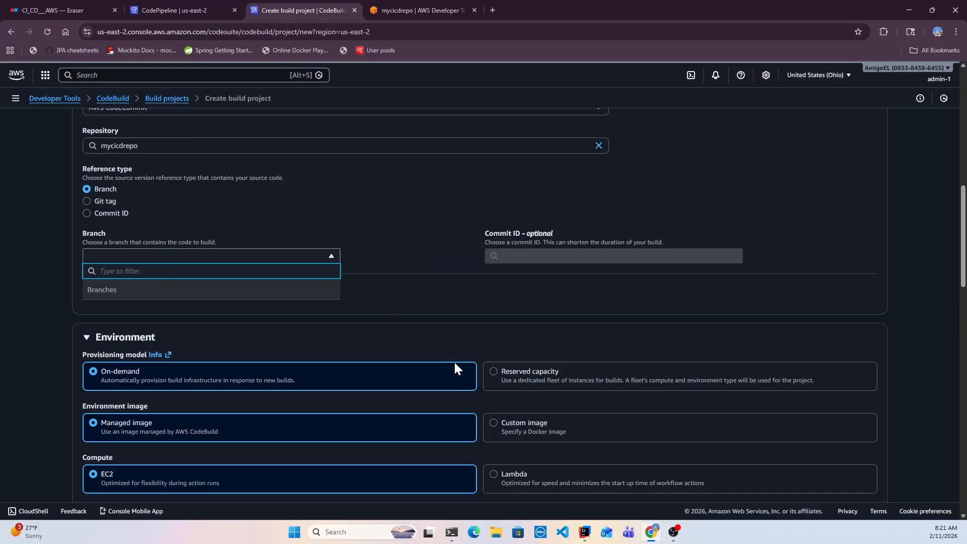
Check the Git status of the mycicdrepo clone in Windows PowerShell.
left_click(452, 532)
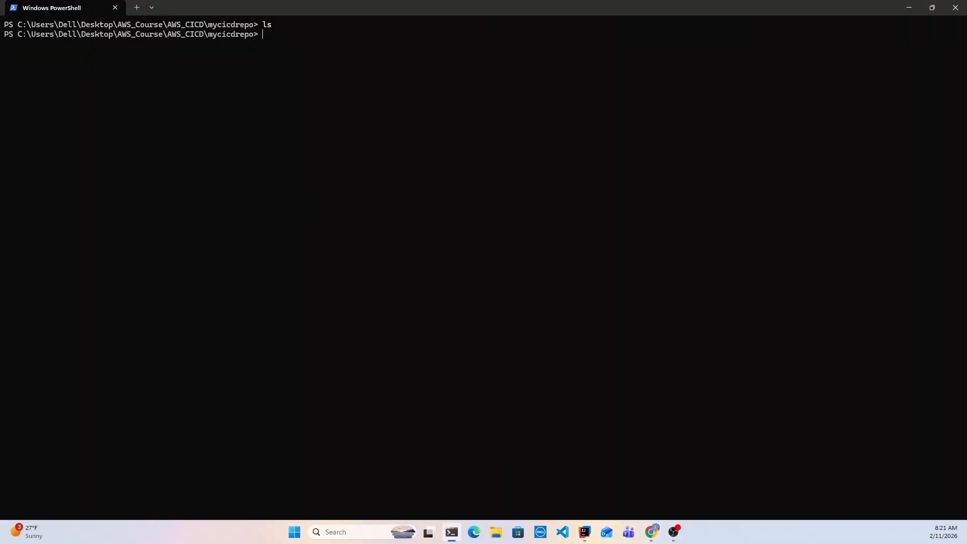
type("git status")
key("Return")
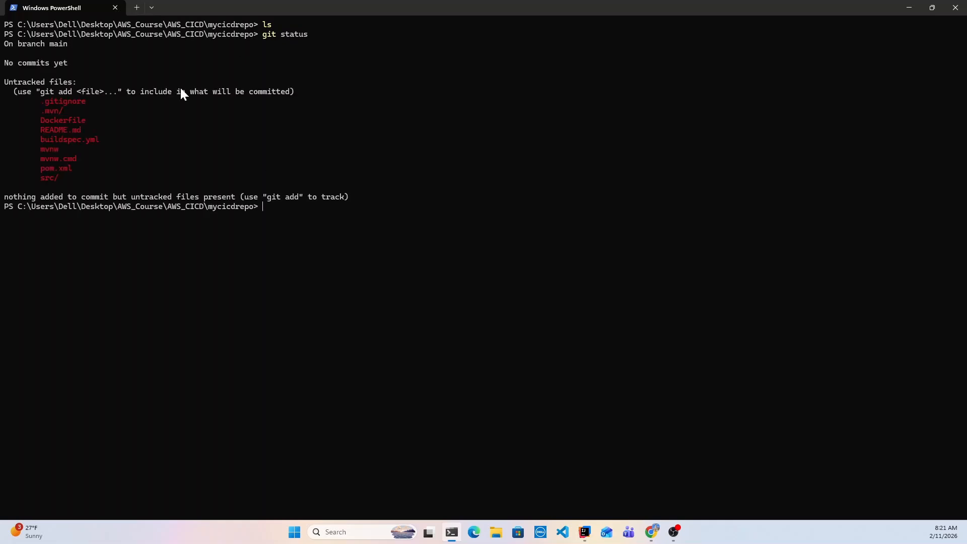
Stage all project files, commit them with the message "commit" and push them to the remote repository.
type("git add .")
key("Return")
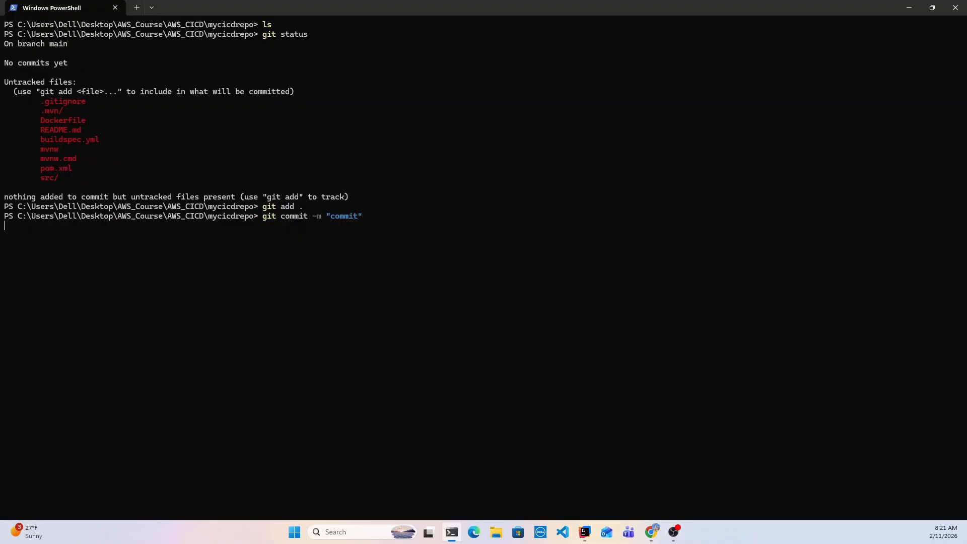
type("git push")
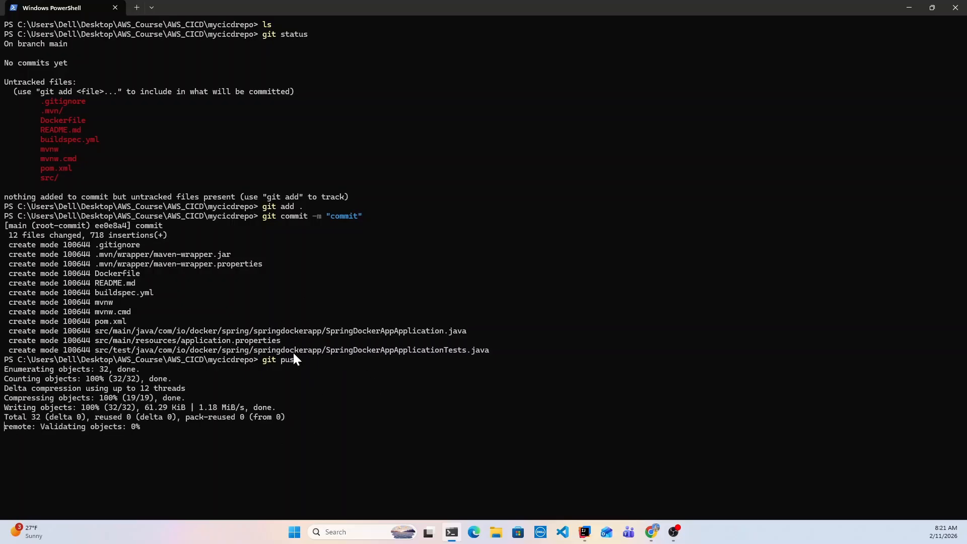
Reload the build project creation form in Chrome, discarding its entries, and name the project mycodebuilder.
left_click(652, 532)
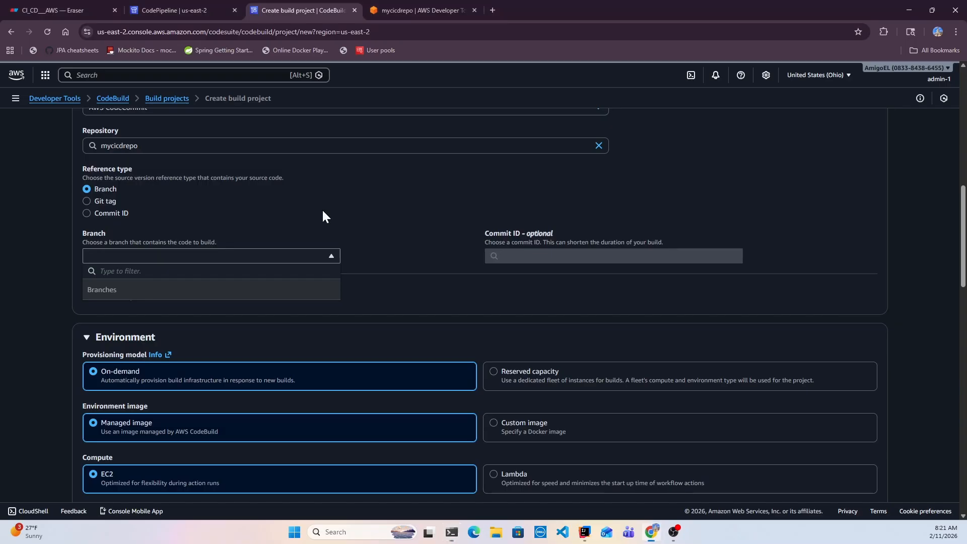
left_click(43, 29)
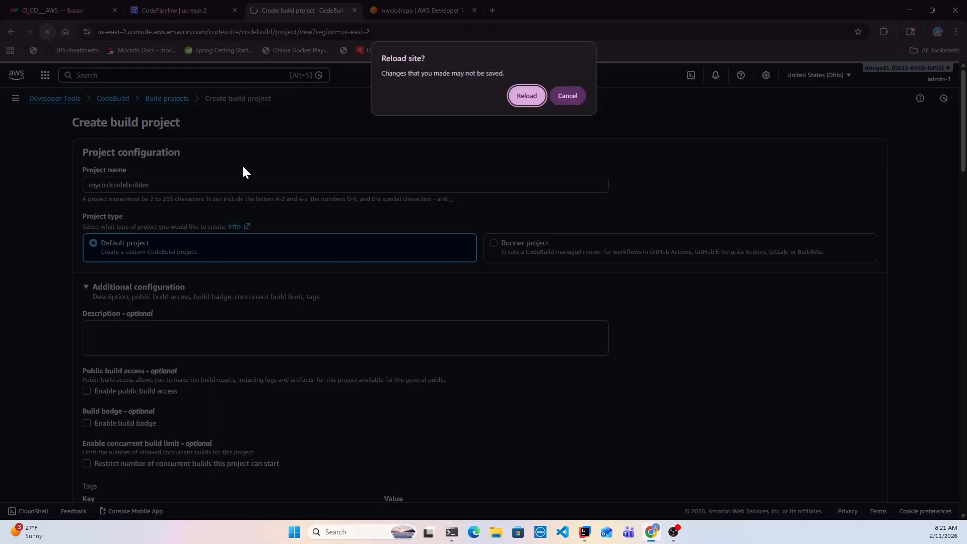
left_click(527, 95)
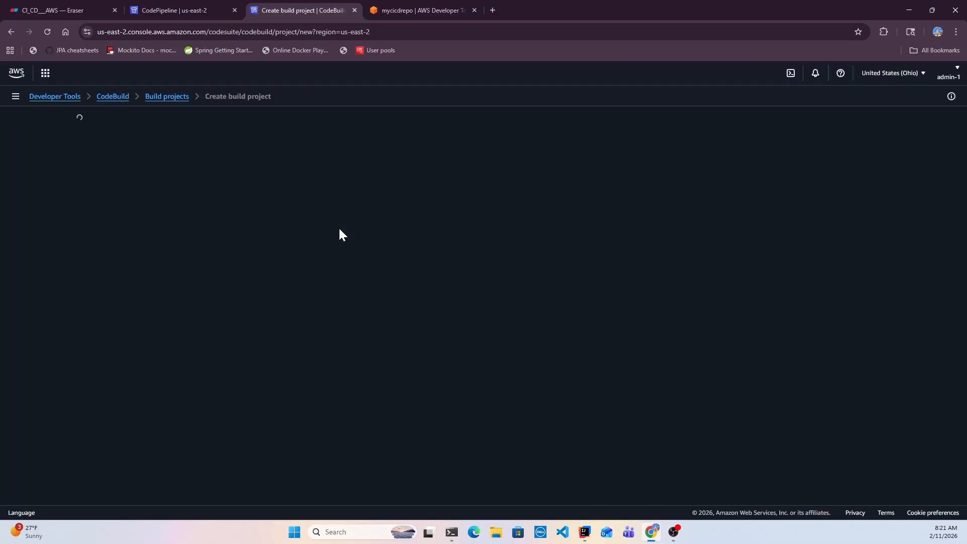
type("m")
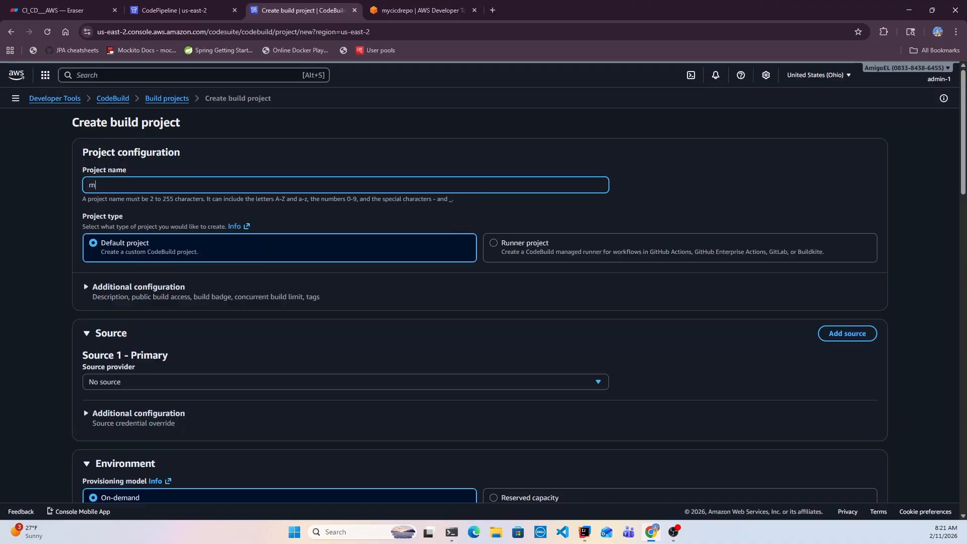
type("ycodebuid")
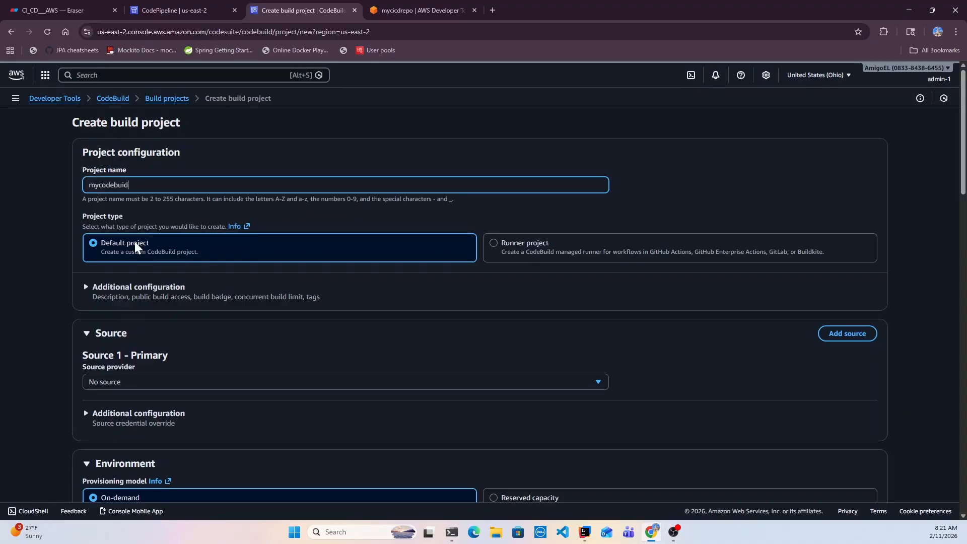
key("BackSpace")
type("lder")
scroll(171, 387, "down", 2)
scroll(172, 387, "down", 1)
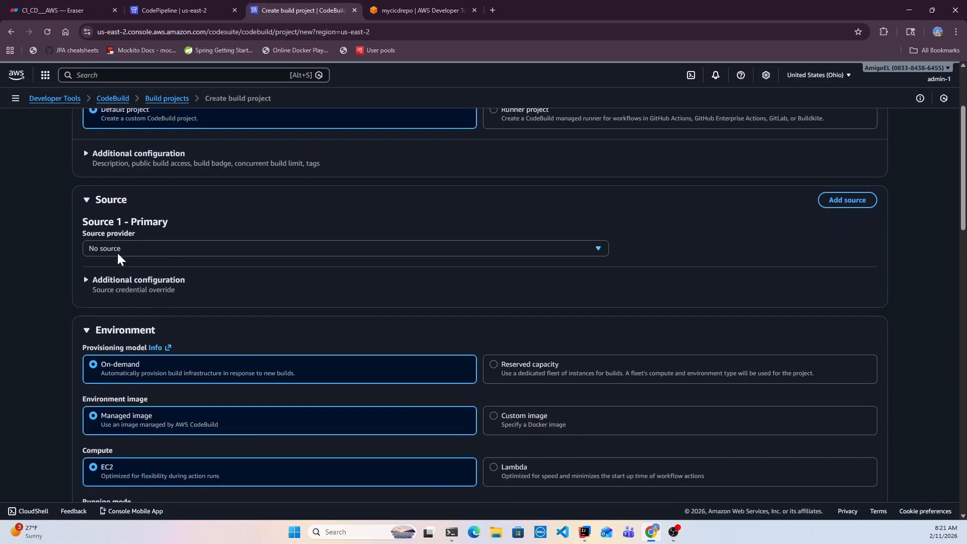
Set the build project's primary source provider to AWS CodeCommit.
left_click(121, 248)
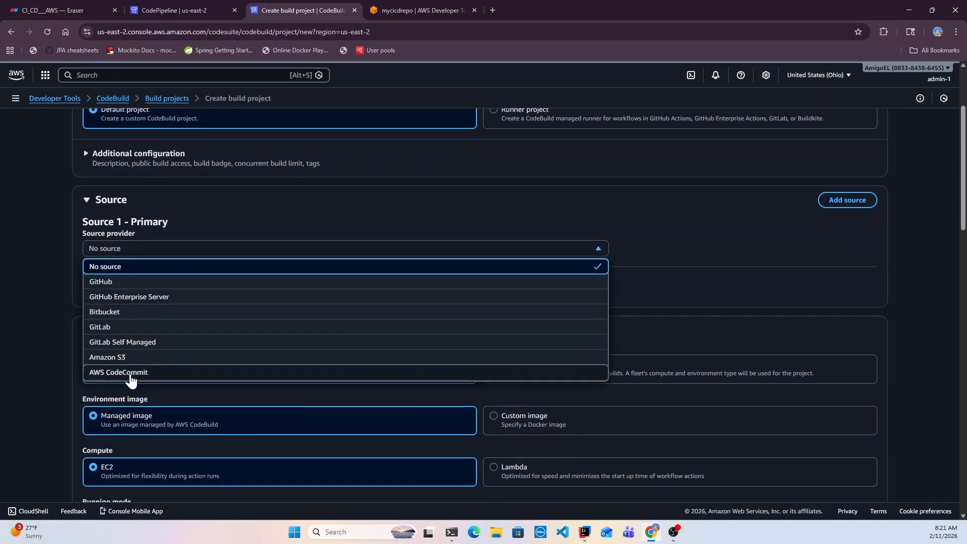
left_click(130, 373)
left_click(136, 247)
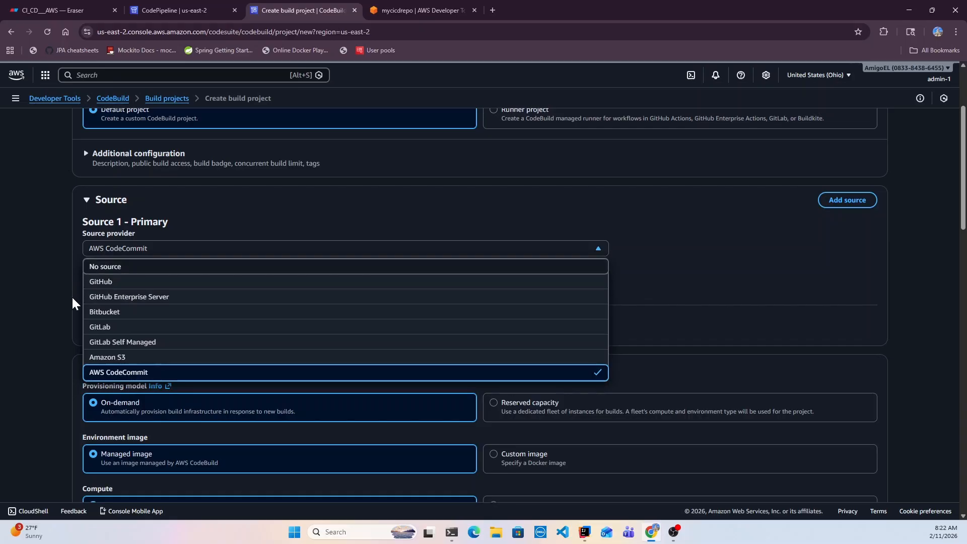
left_click(51, 288)
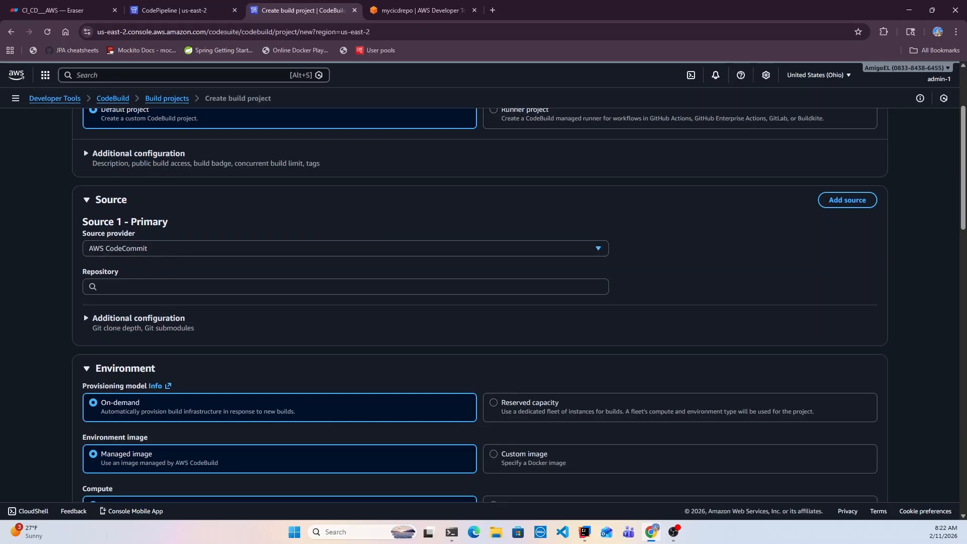
Choose mycicdrepo as the source repository and main as the branch to build.
scroll(161, 304, "down", 1)
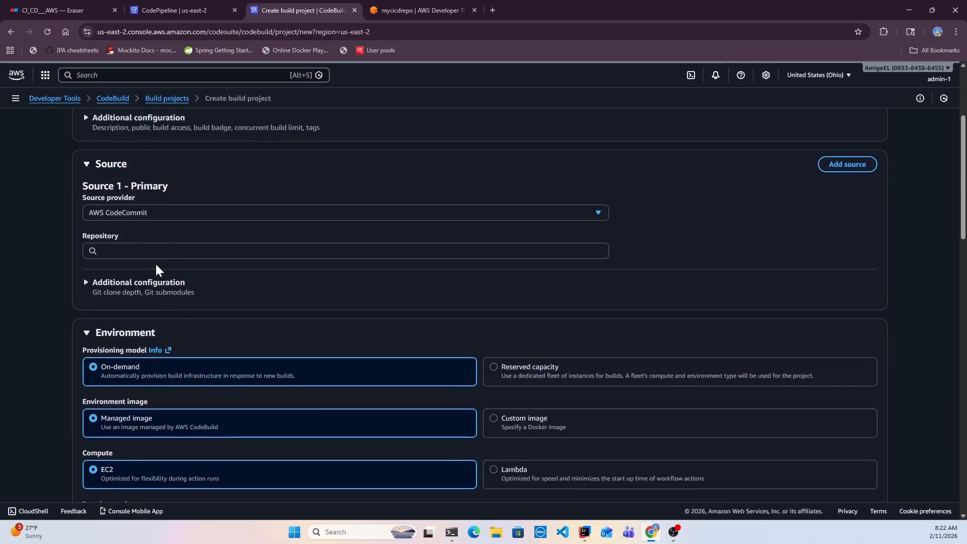
scroll(156, 266, "down", 2)
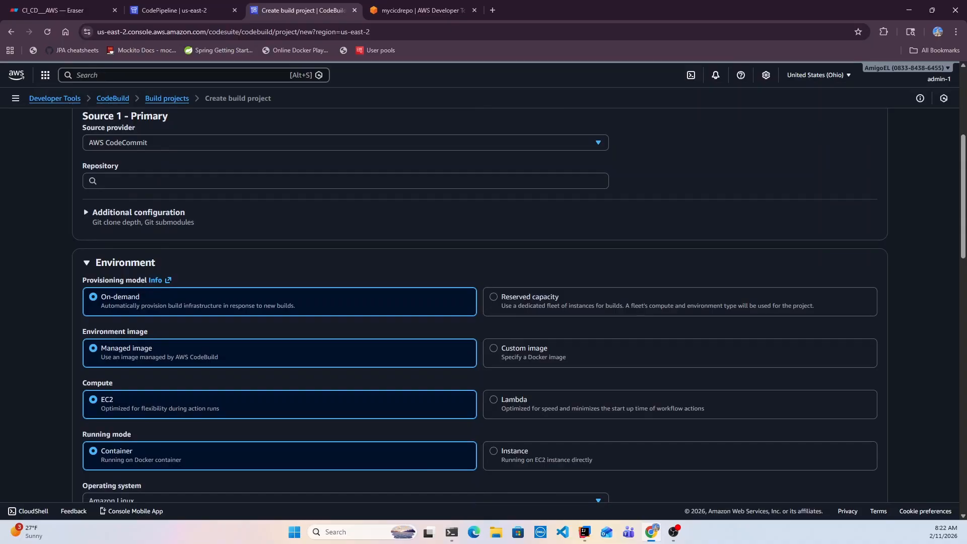
scroll(115, 192, "down", 1)
left_click(112, 170)
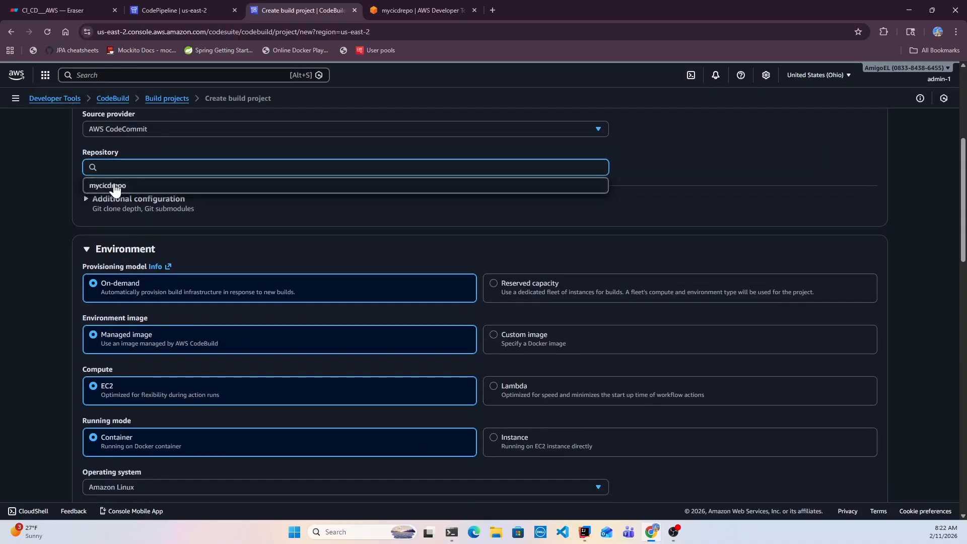
left_click(115, 187)
left_click(124, 278)
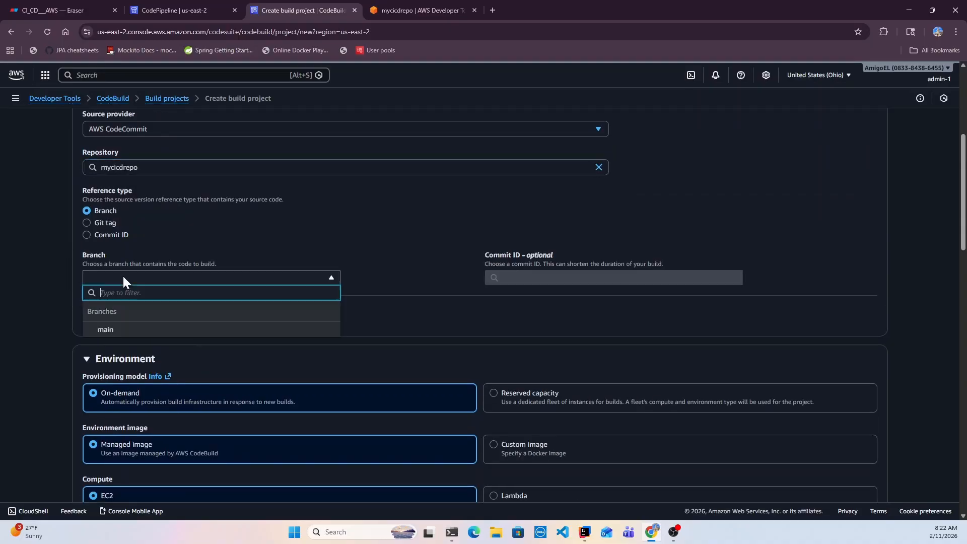
left_click(105, 329)
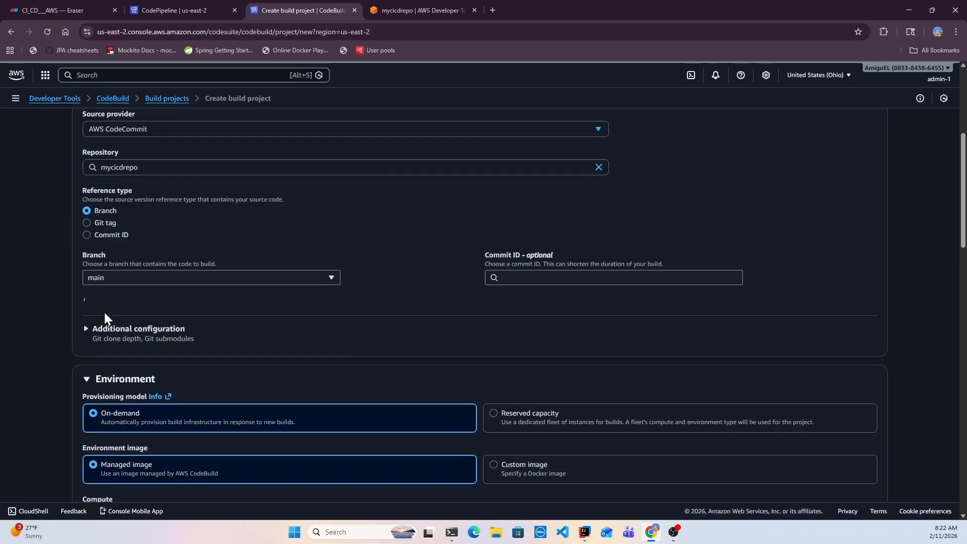
List the local Git branches of the mycicdrepo clone in Windows PowerShell, then return to the build project form in Chrome.
left_click(452, 533)
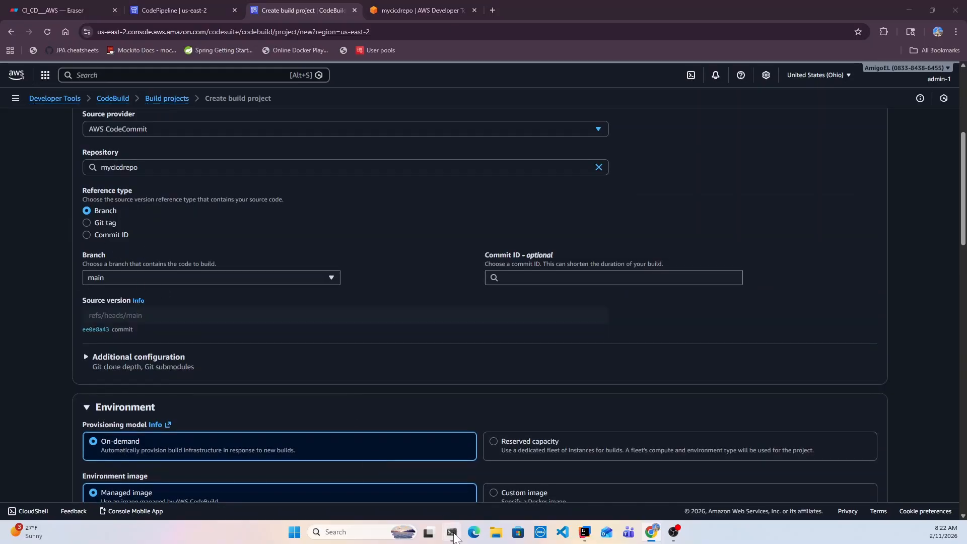
type("git b")
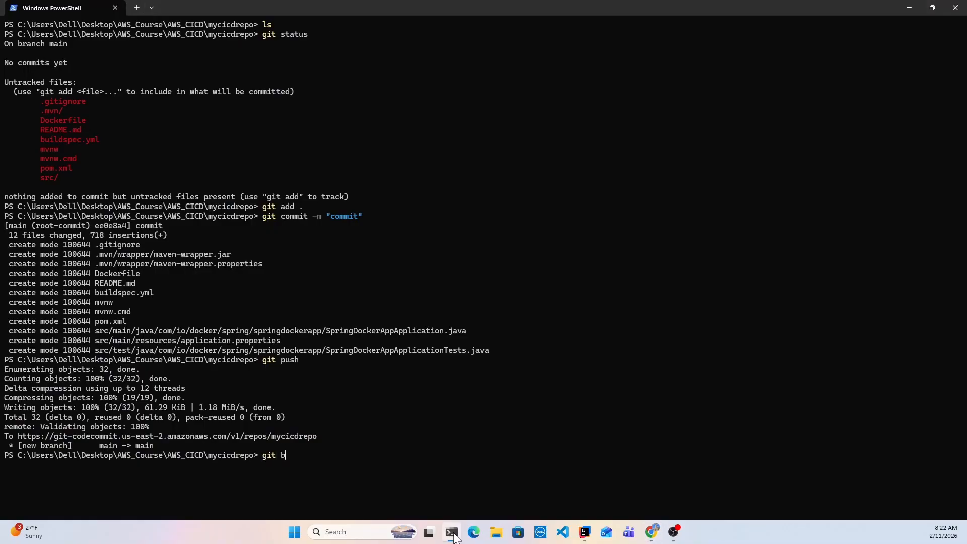
type("ranch")
key("Return")
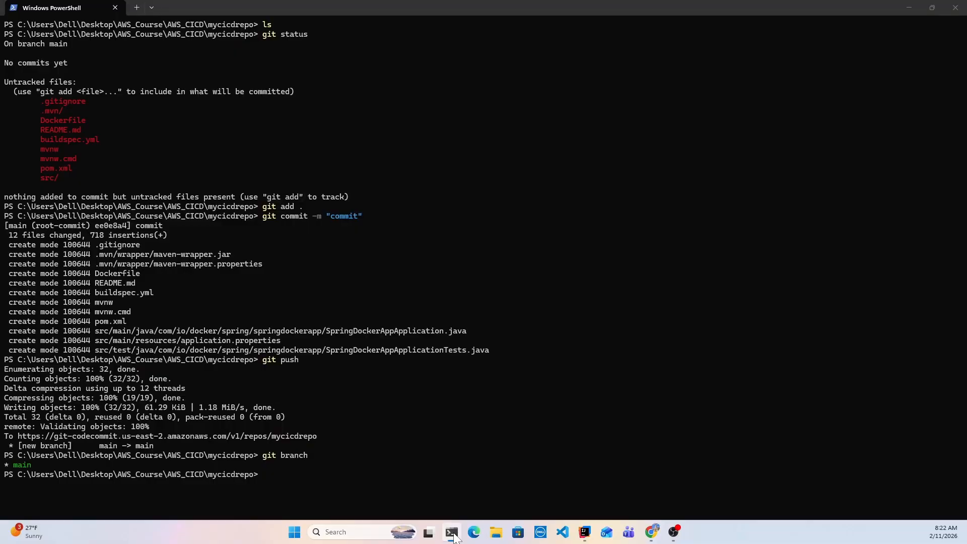
left_click(452, 533)
Set the build environment's running mode to Instance, keeping on-demand provisioning, the managed image and EC2 compute.
scroll(422, 291, "down", 2)
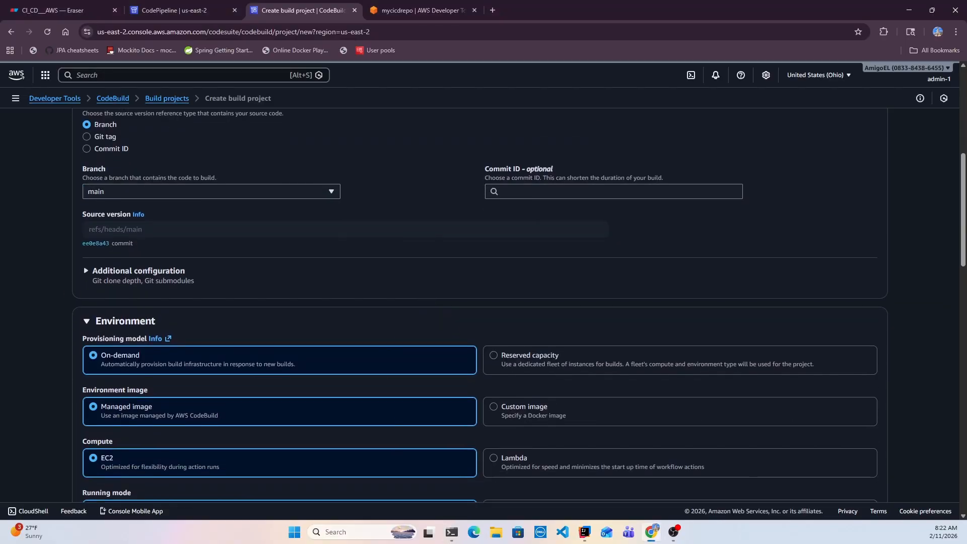
scroll(47, 313, "down", 3)
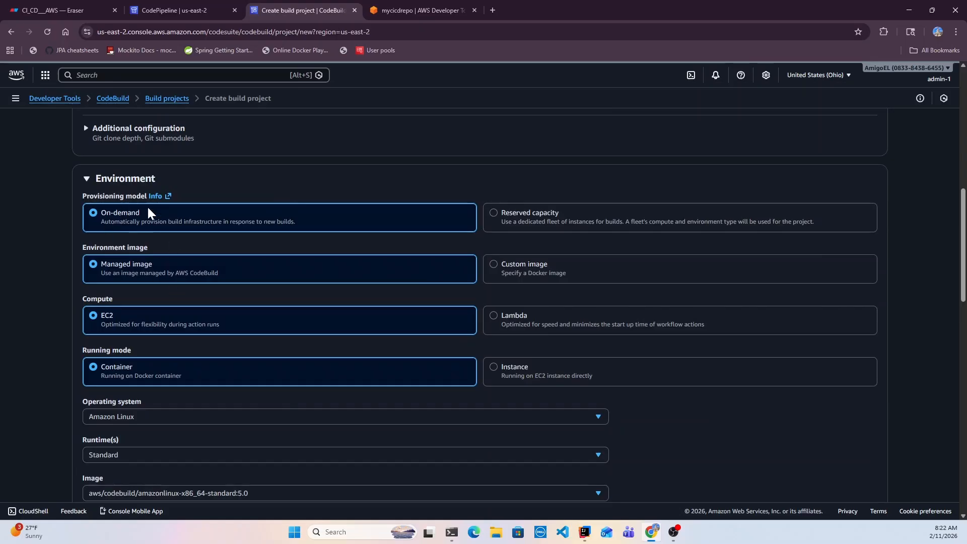
scroll(169, 234, "down", 2)
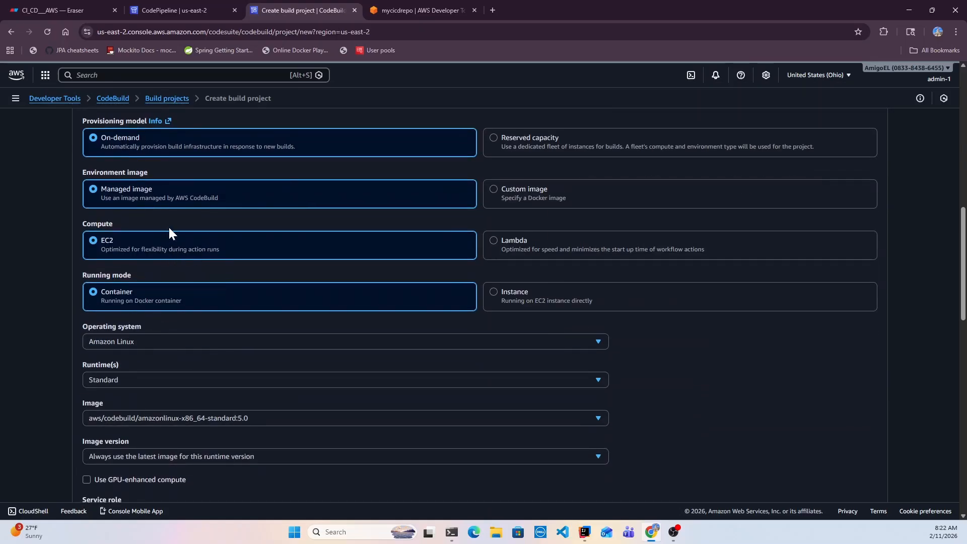
left_click(535, 297)
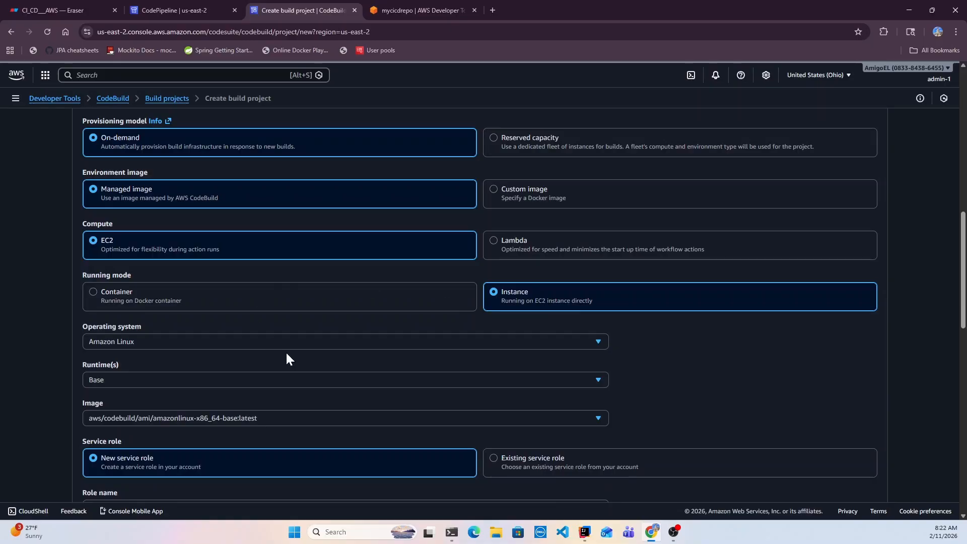
Name the new service role codebuild-mycodebuilder-service-role-cicd.
scroll(286, 352, "down", 2)
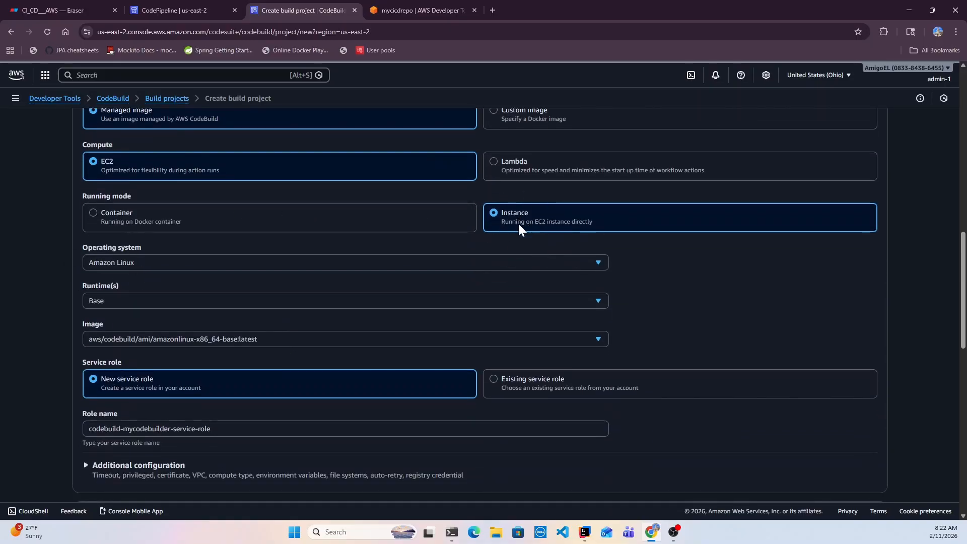
scroll(320, 307, "down", 1)
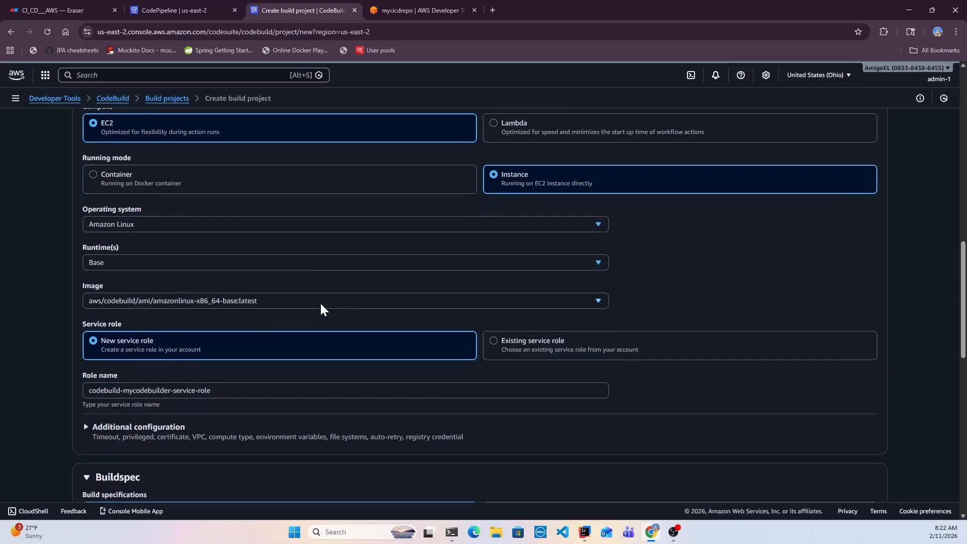
scroll(197, 301, "down", 3)
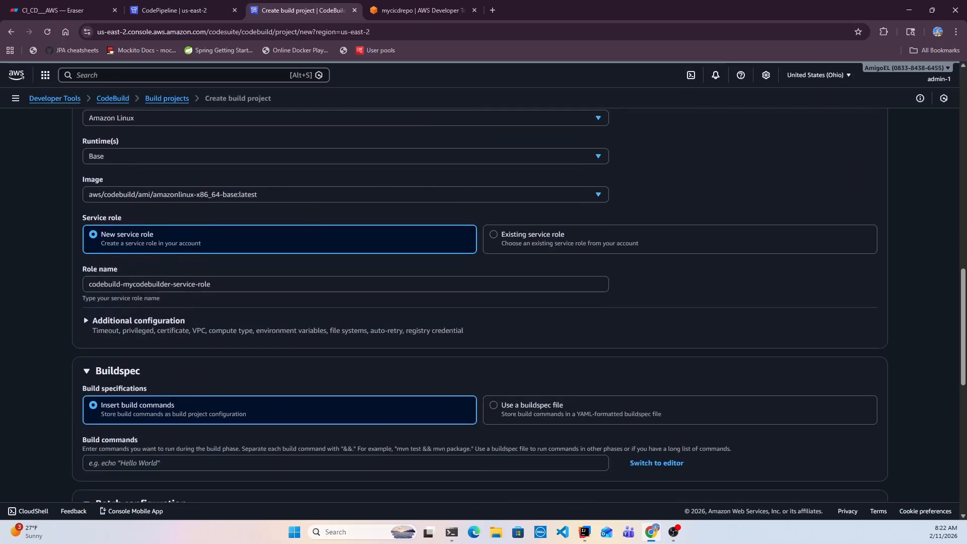
left_click(202, 284)
type("ci")
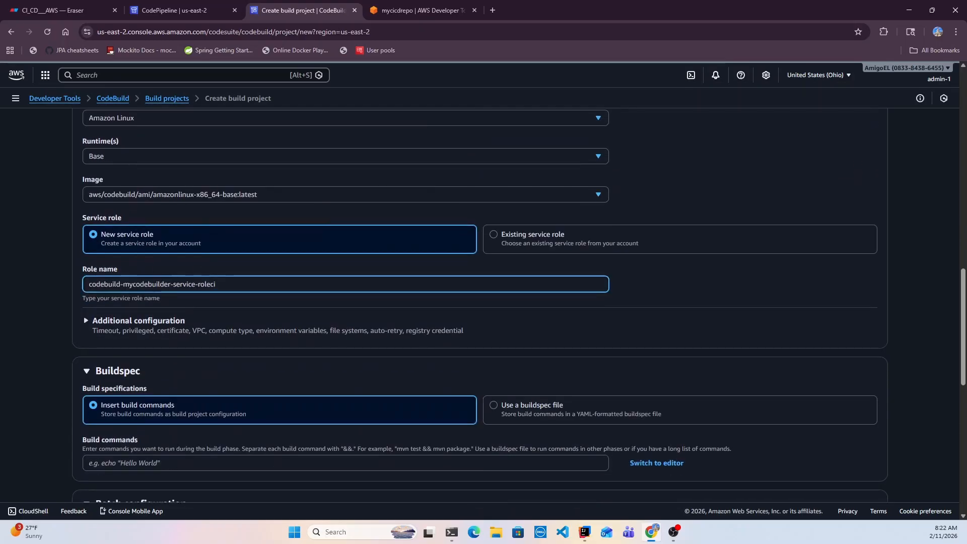
type("cd-")
Compare the two build specification options and choose to use a buildspec file, leaving the optional buildspec name empty.
scroll(255, 369, "down", 3)
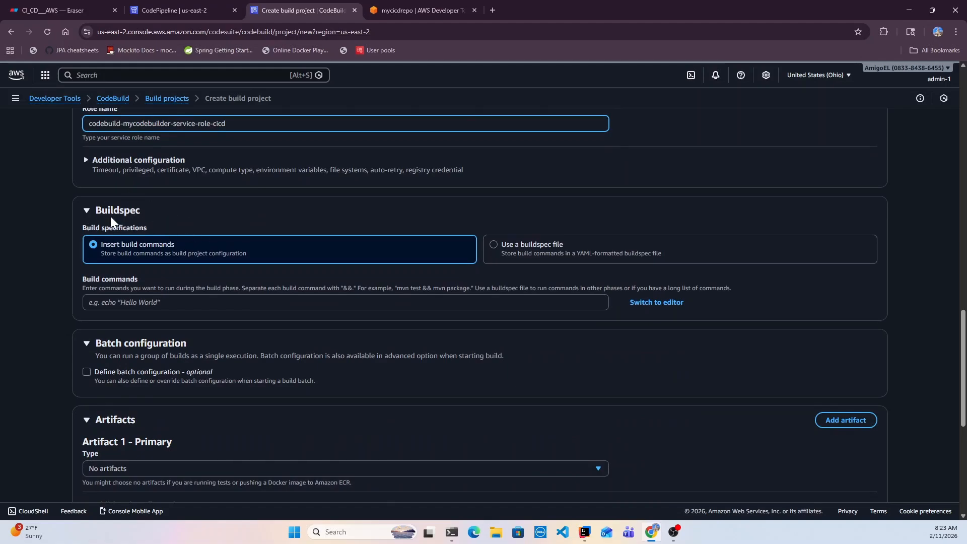
left_click(502, 252)
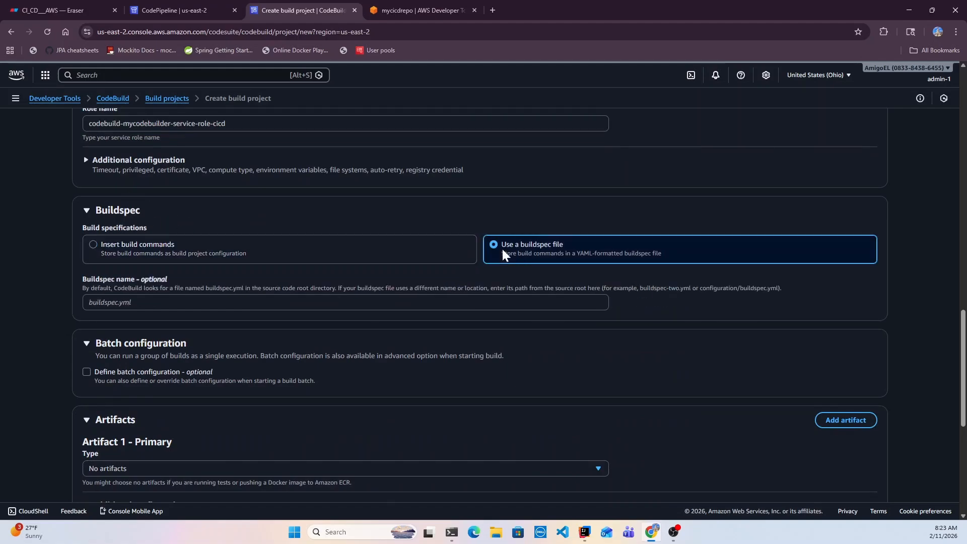
left_click(229, 244)
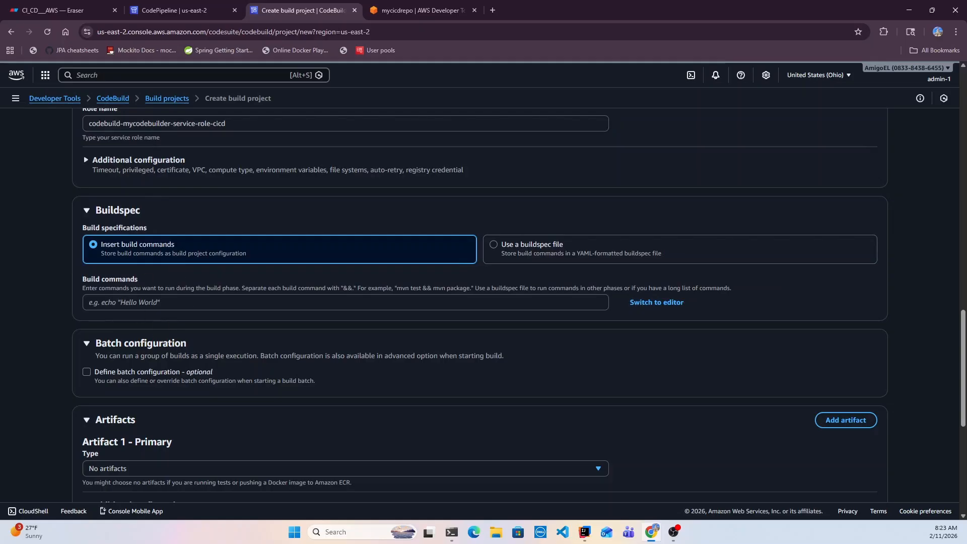
left_click(201, 302)
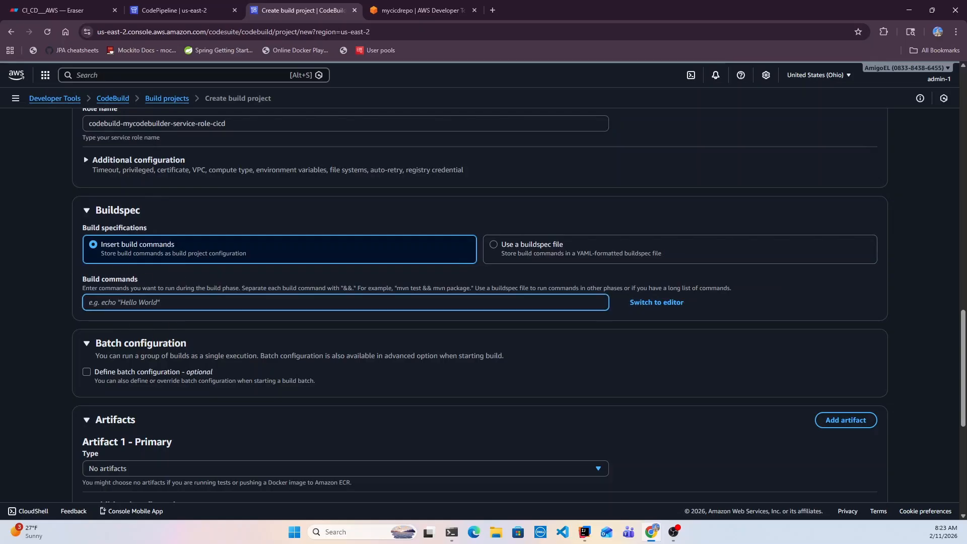
left_click(515, 251)
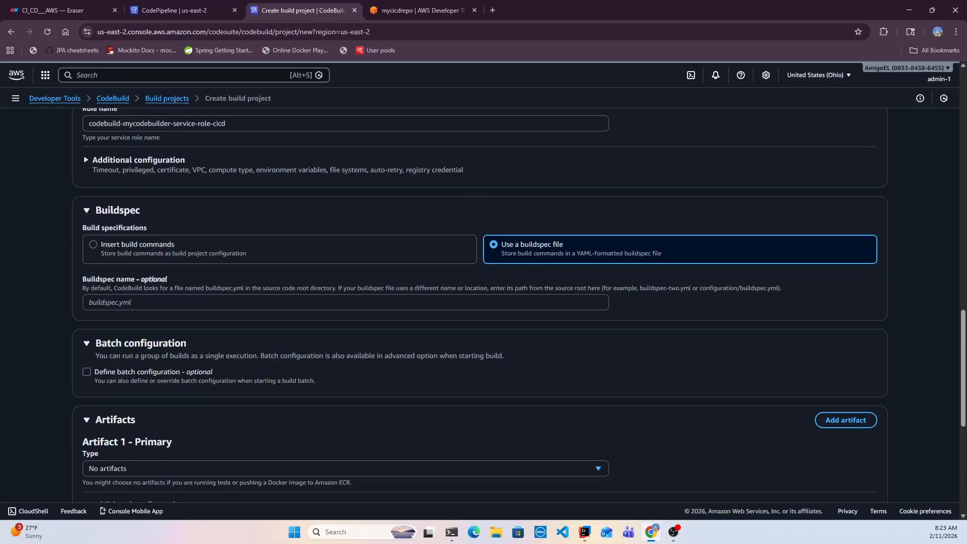
Switch to IntelliJ IDEA, open buildspec.yml and examine the install phase's Java runtime version and Maven install command.
left_click(584, 532)
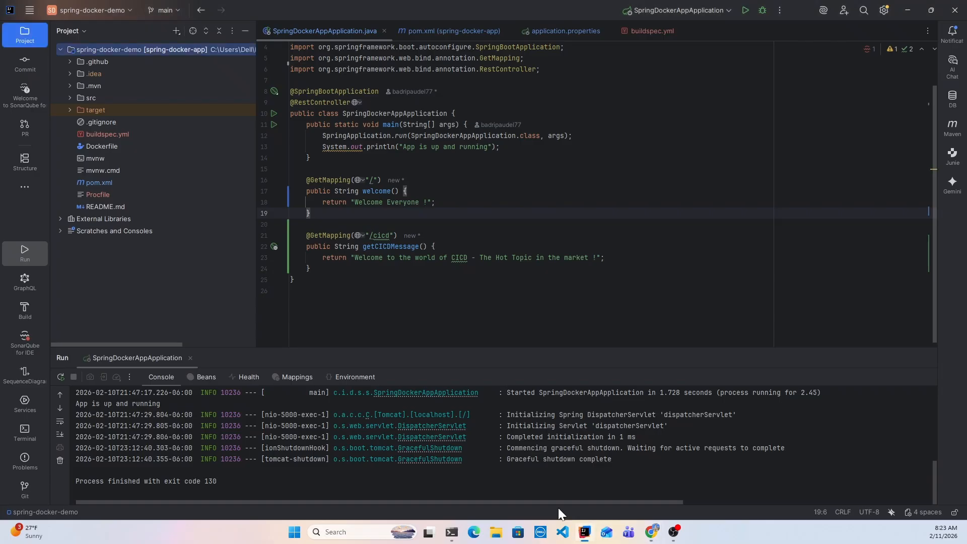
double_click(104, 133)
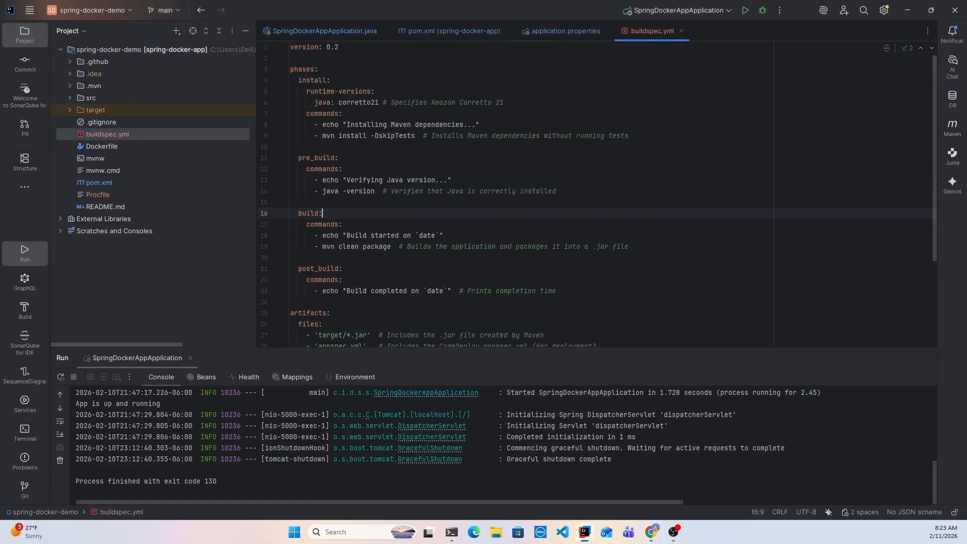
left_click(339, 158)
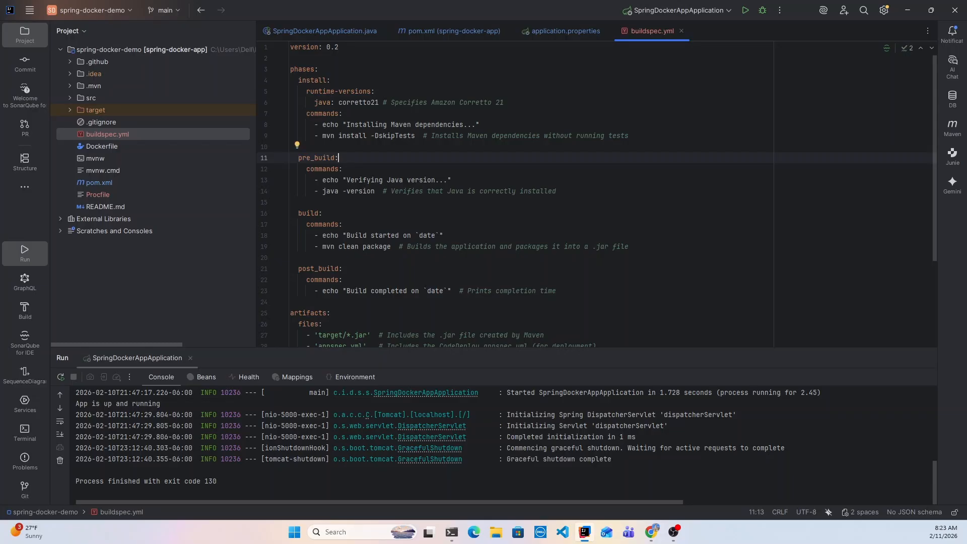
mouse_move(504, 102)
left_mouse_down()
mouse_move(307, 103)
mouse_move(344, 113)
mouse_move(504, 102)
left_mouse_up()
left_click(298, 80)
left_click(374, 91)
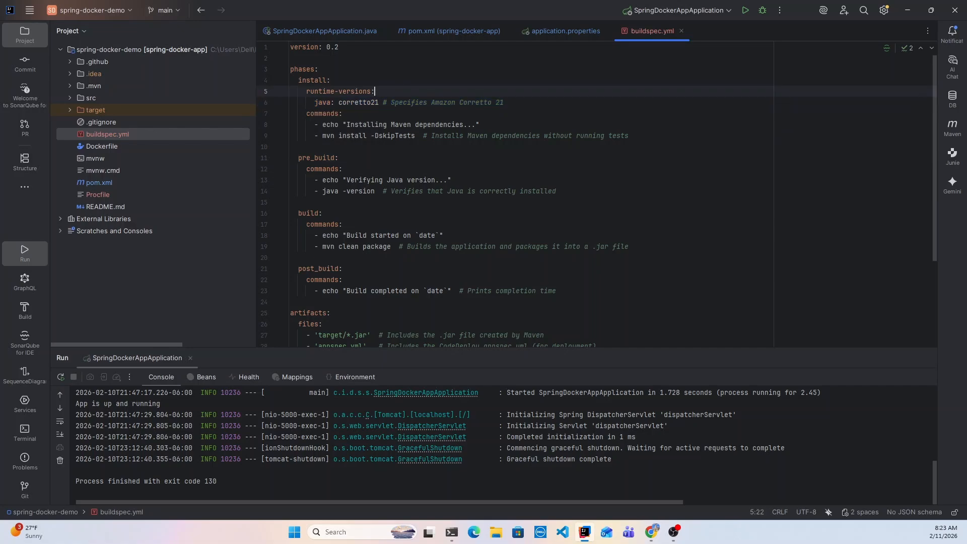
left_click_drag(306, 113, 343, 113)
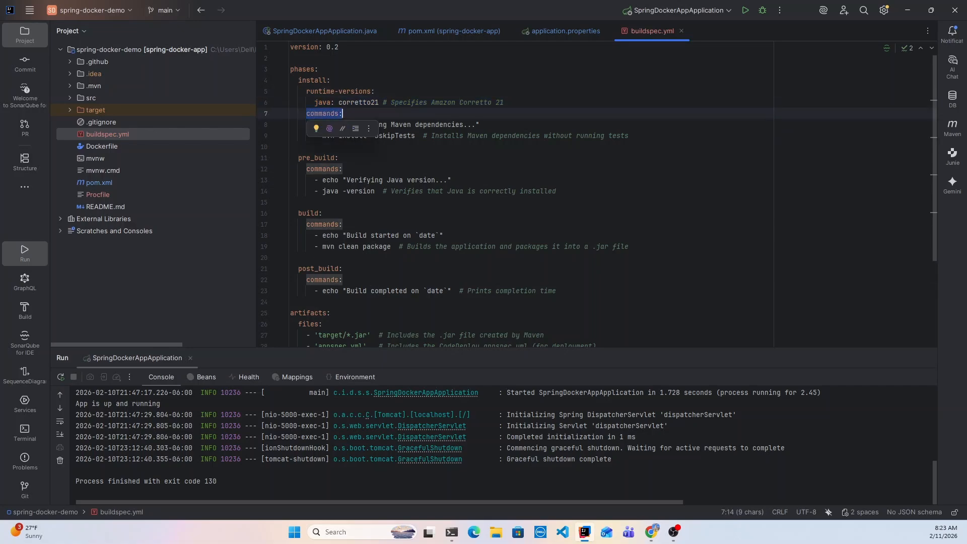
left_click_drag(298, 80, 331, 80)
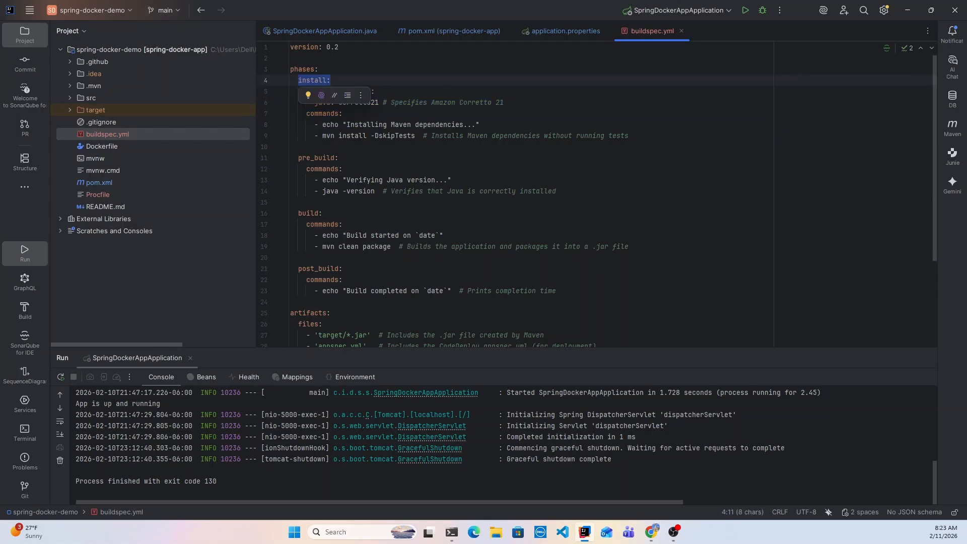
left_click_drag(322, 135, 629, 136)
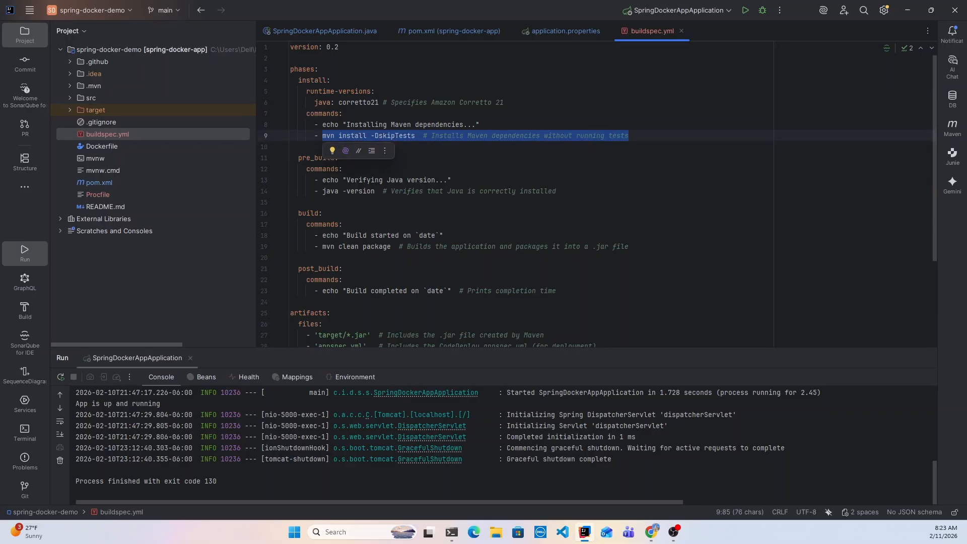
left_click(452, 180)
left_click_drag(375, 135, 419, 135)
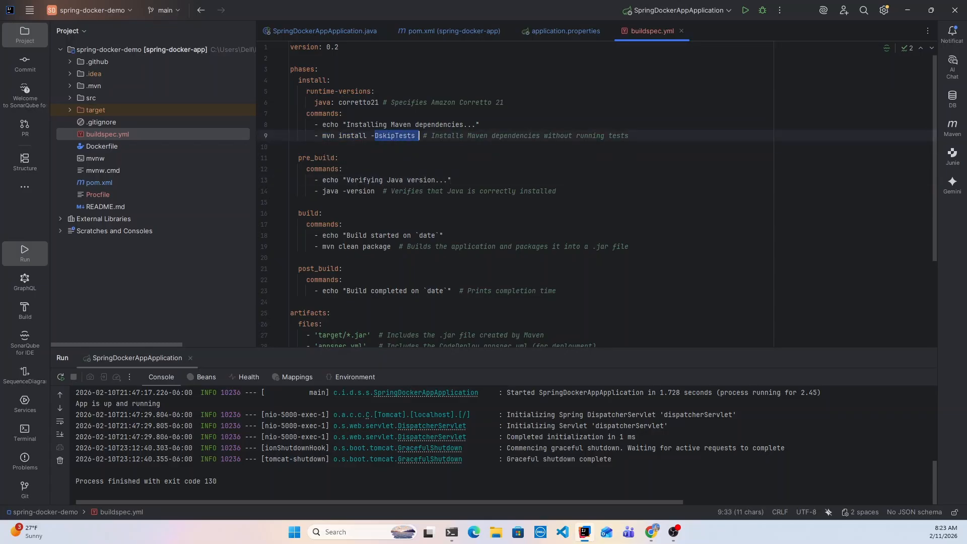
Examine the pre_build phase and its Java version check in buildspec.yml.
left_click(339, 158)
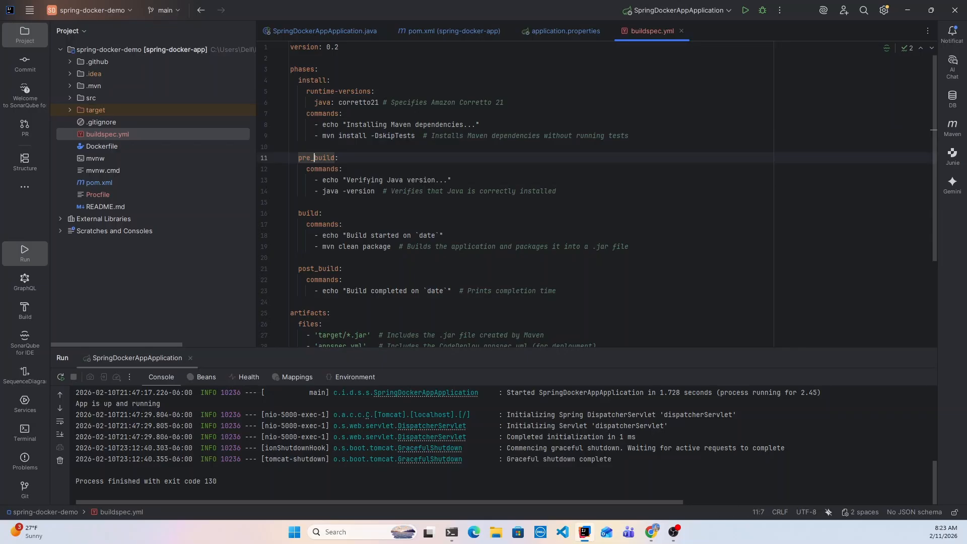
left_click_drag(339, 158, 290, 157)
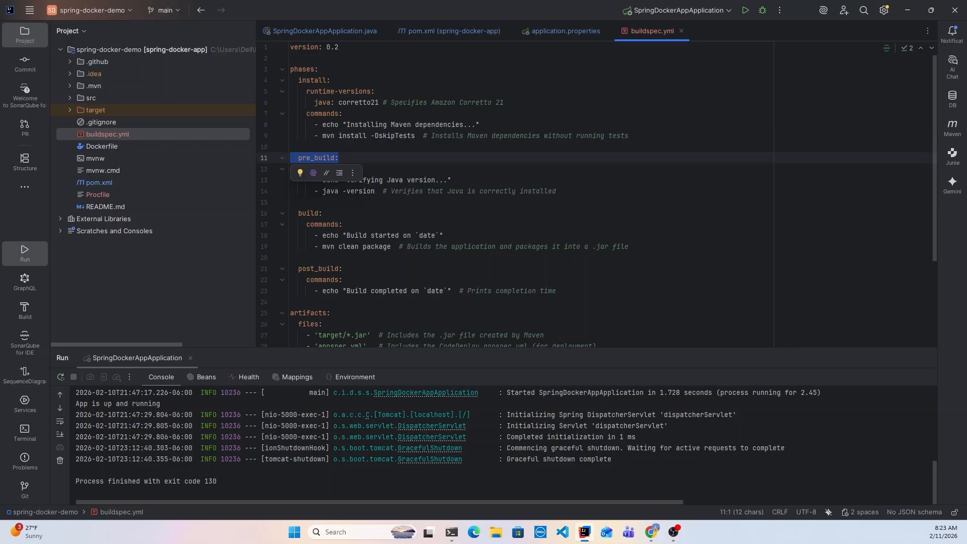
left_click(290, 202)
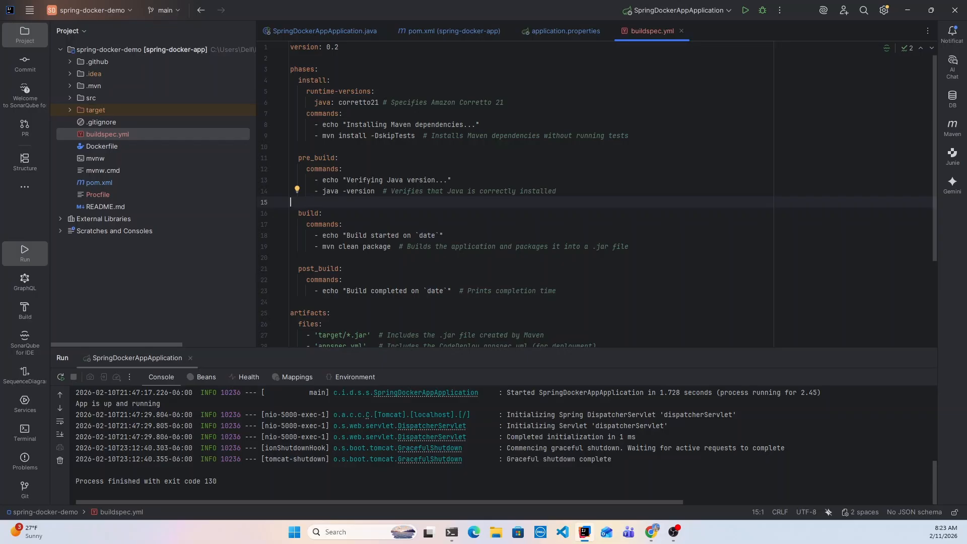
Review the pre_build commands that echo a message and run java -version.
left_click_drag(556, 191, 269, 174)
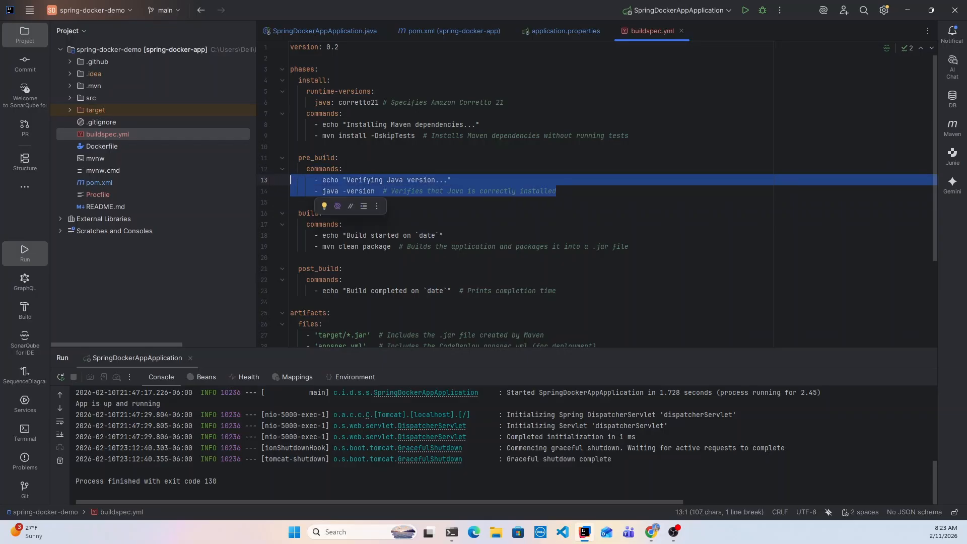
left_click(323, 216)
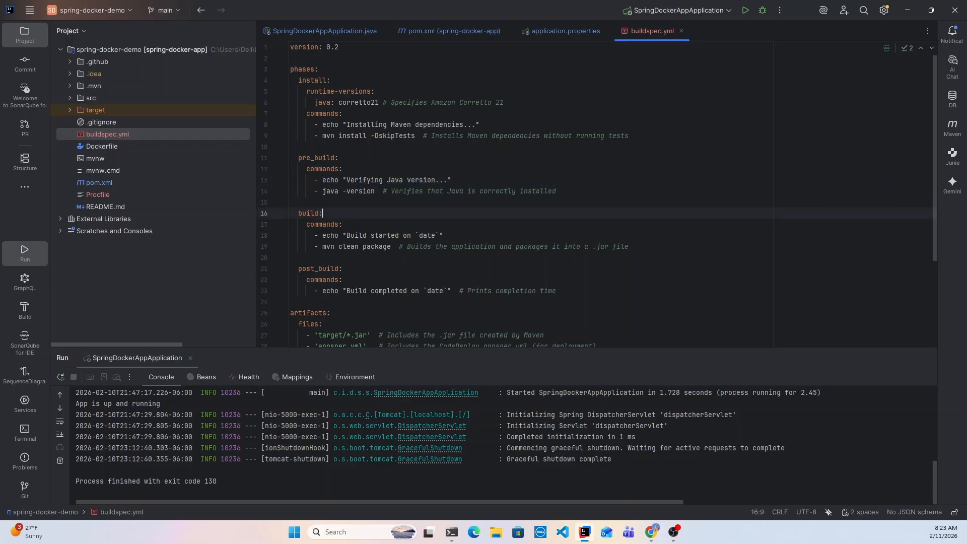
left_click_drag(319, 191, 375, 191)
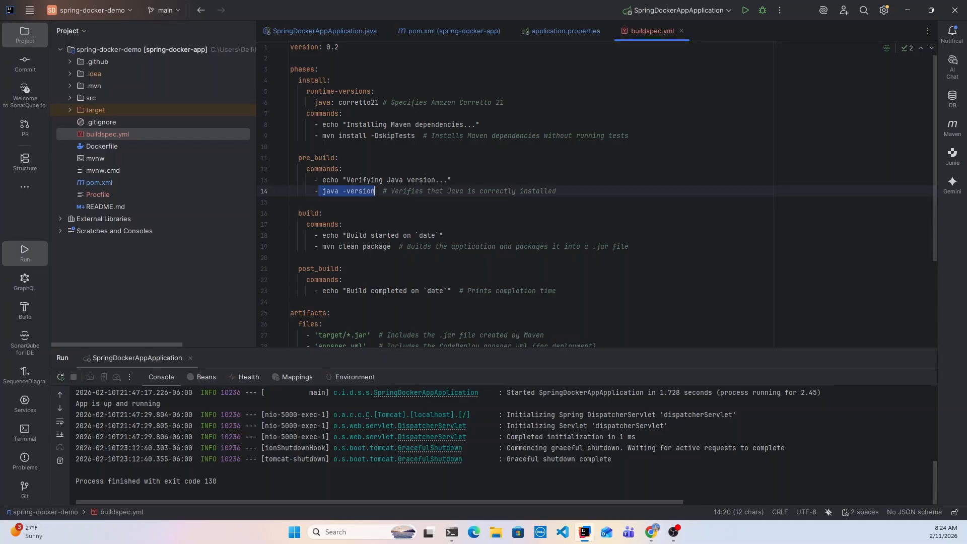
key("Escape")
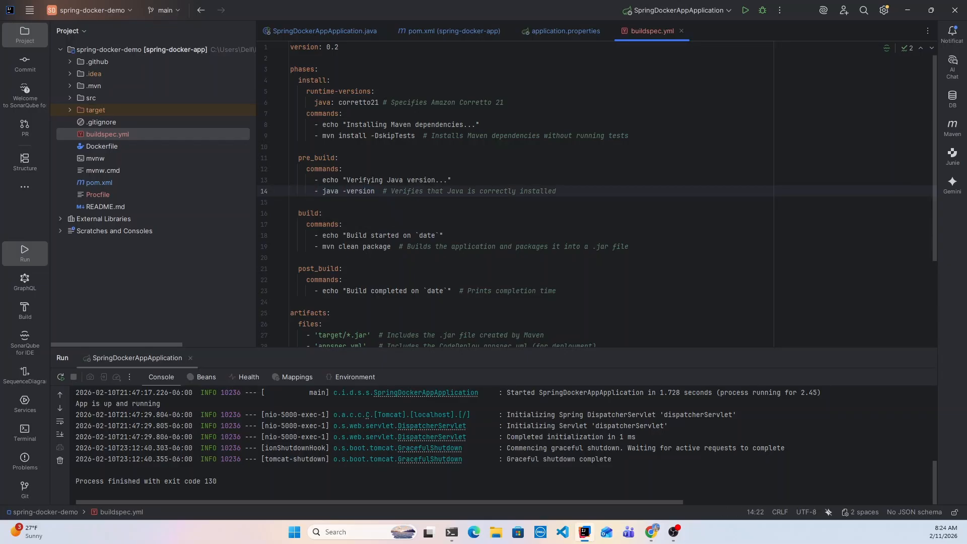
Examine the build phase in buildspec.yml and its mvn clean package command.
scroll(597, 196, "down", 1)
key("Down")
key("Down")
key("shift+Home")
key("shift+Home")
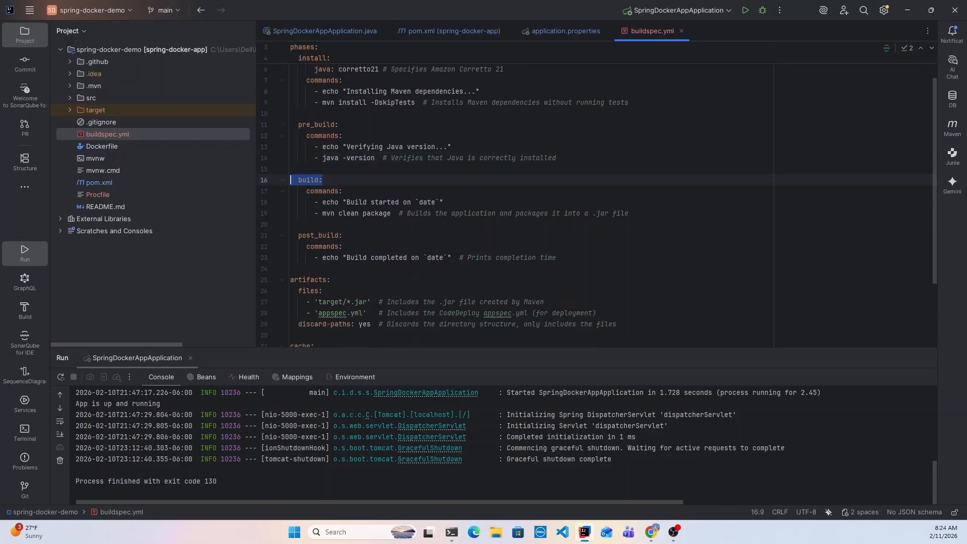
left_click_drag(323, 213, 392, 213)
key("Escape")
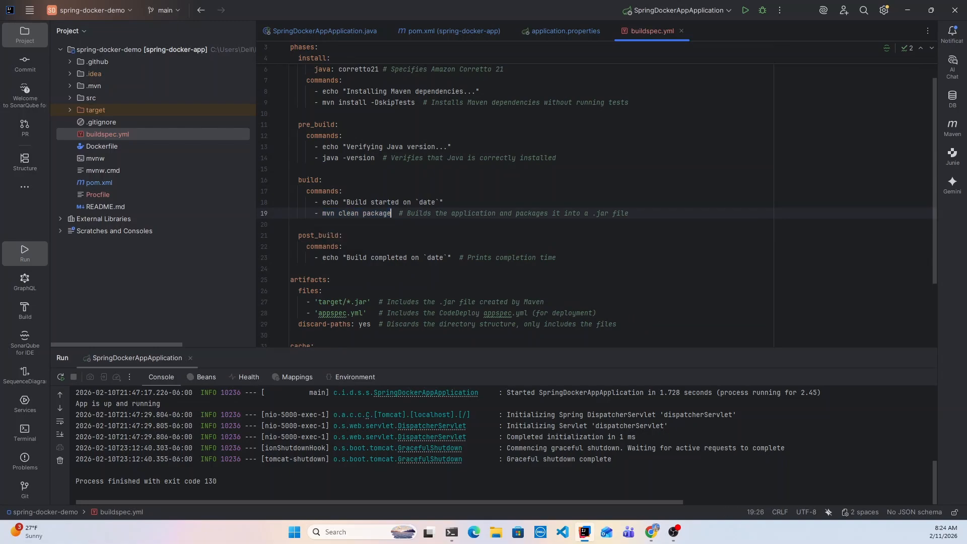
Run mvn clean package in the project's local terminal.
left_click(24, 433)
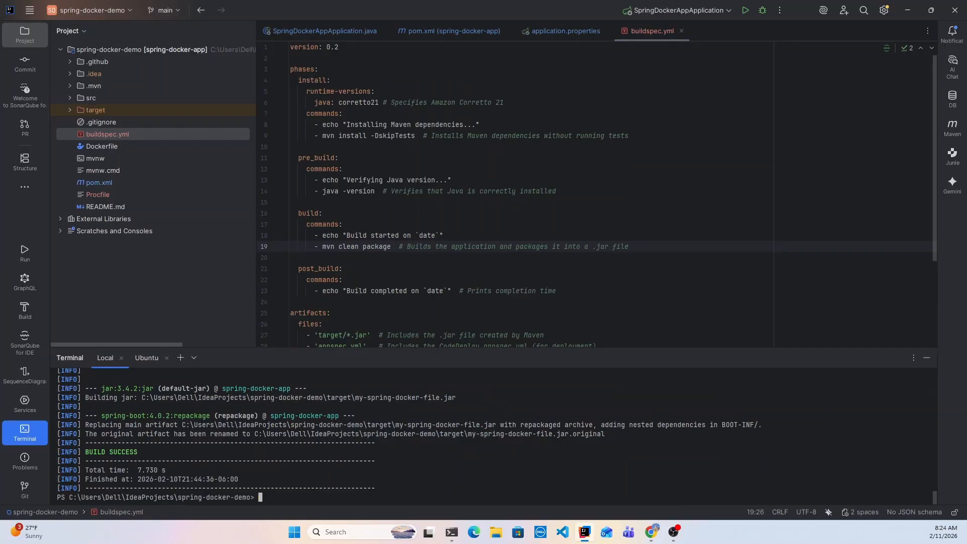
type("mvn clean package")
key("Return")
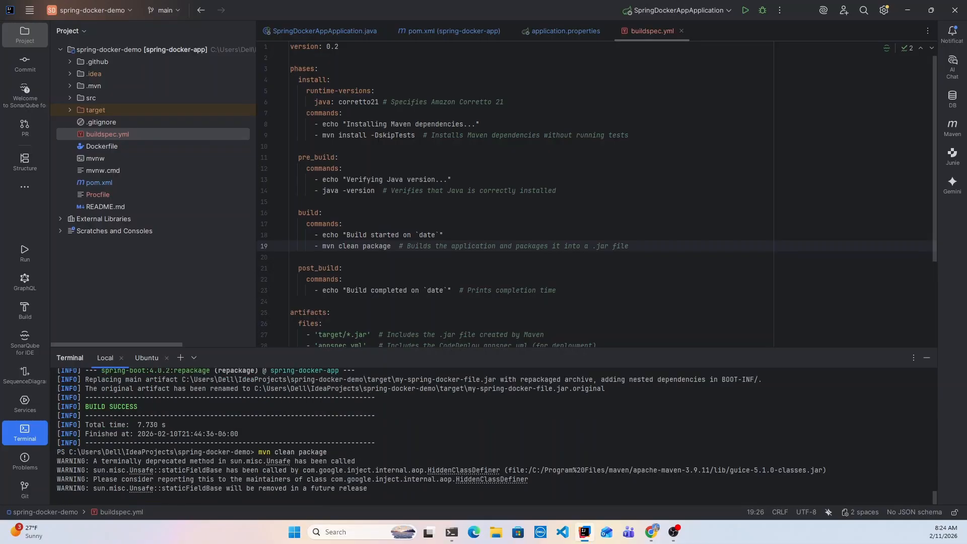
Examine the post_build phase and its build completion echo command in buildspec.yml.
scroll(504, 197, "down", 2)
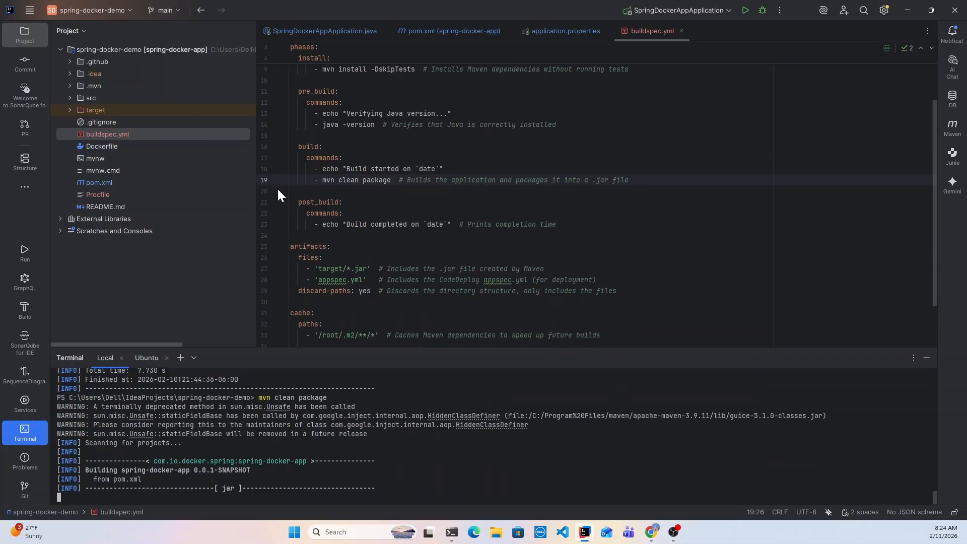
left_click_drag(322, 224, 291, 236)
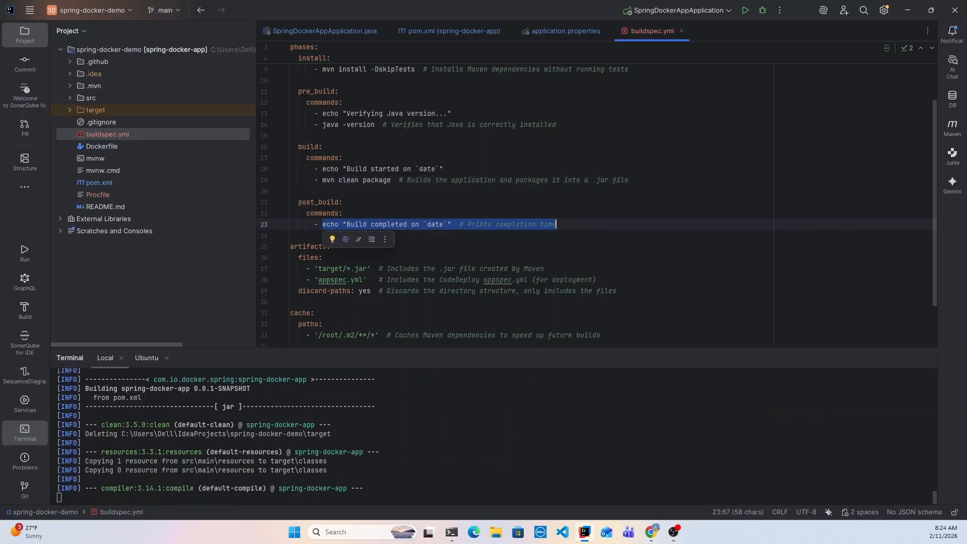
left_click(343, 213)
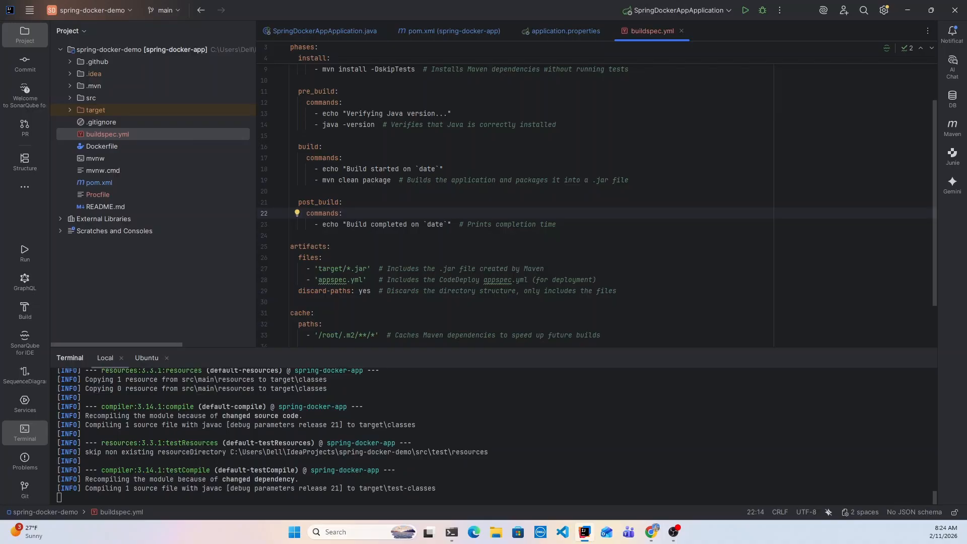
Examine the artifact files target/*.jar and appspec.yml in buildspec.yml, and expand the target folder in the project tree.
left_click(301, 279)
left_click_drag(301, 280, 597, 279)
left_click_drag(346, 269, 387, 269)
left_click(70, 110)
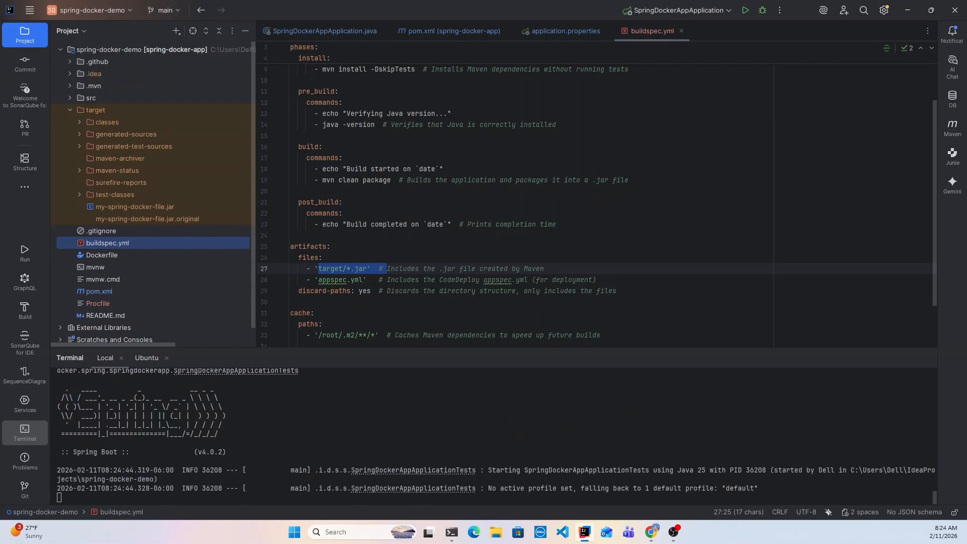
Examine the discard-paths setting and the cache paths in buildspec.yml, and collapse the target folder in the project tree.
left_click(334, 291)
scroll(334, 290, "down", 2)
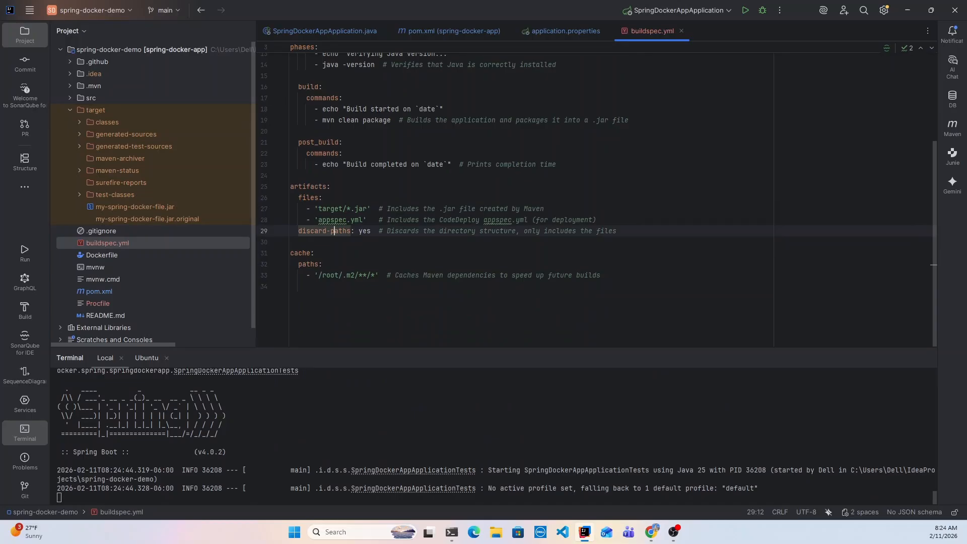
left_click_drag(602, 276, 283, 245)
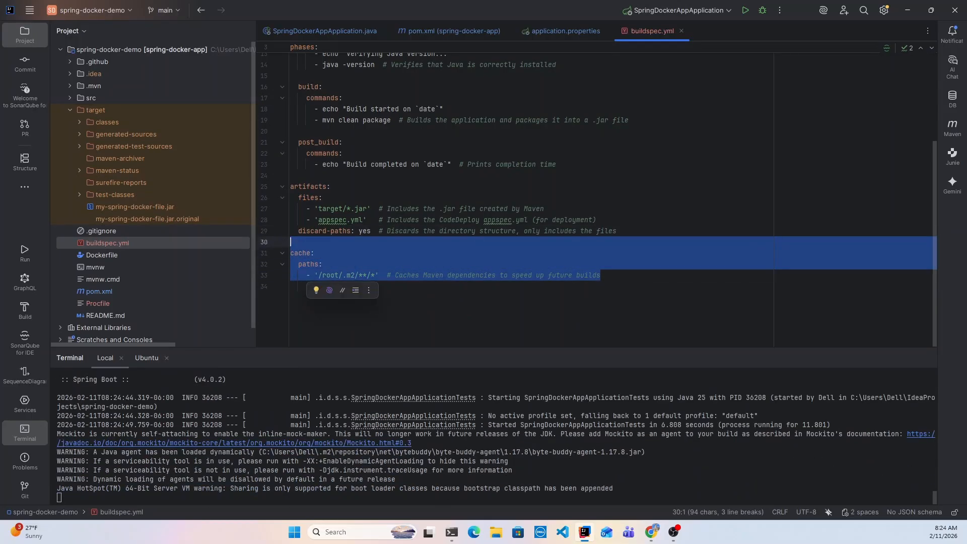
left_click(386, 165)
scroll(386, 164, "up", 4)
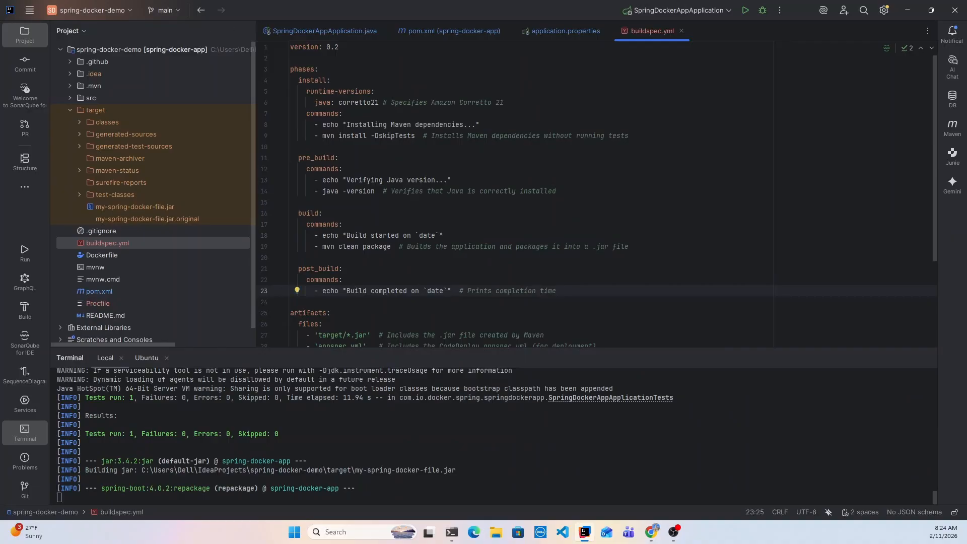
left_click(293, 202)
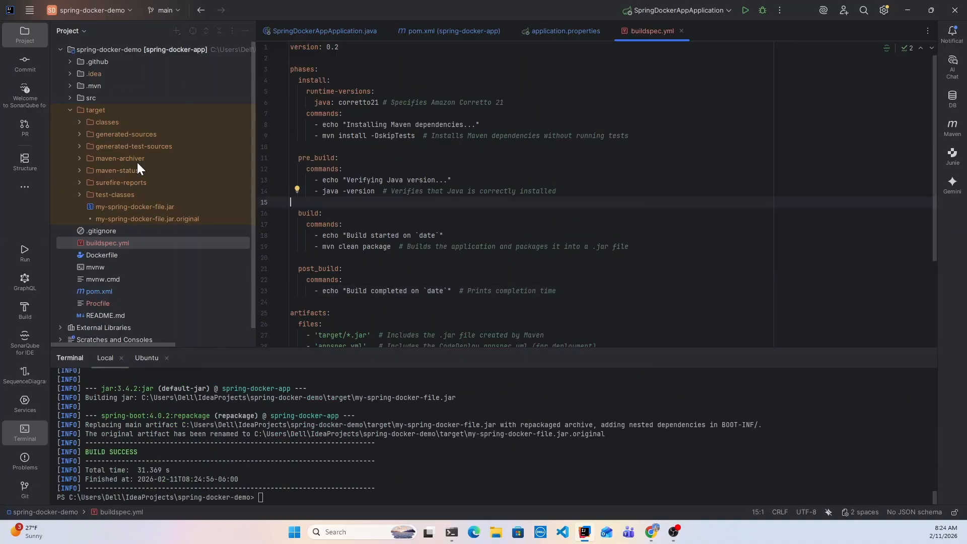
left_click(71, 111)
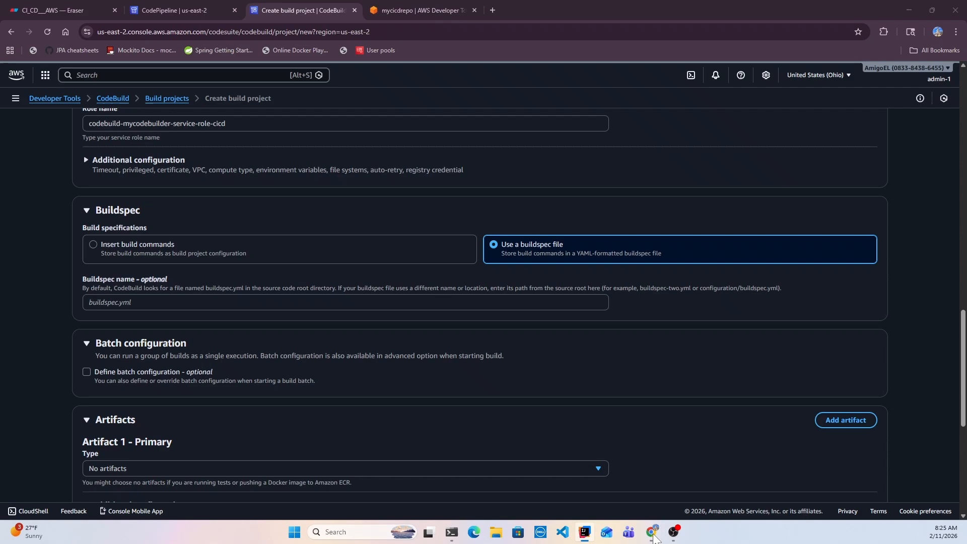
Switch to the CodeBuild project form in Chrome and set the primary artifact's type to Amazon S3.
left_click(651, 532)
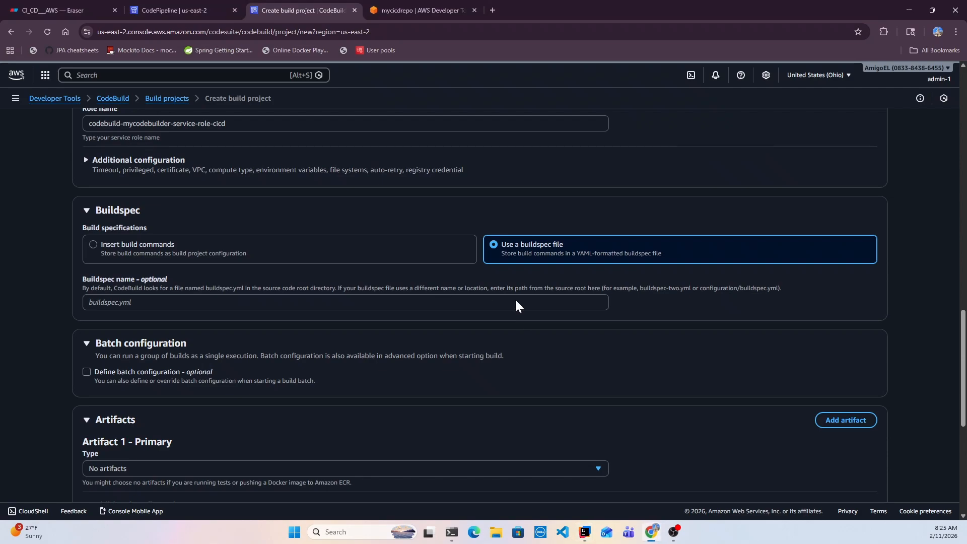
scroll(313, 317, "down", 1)
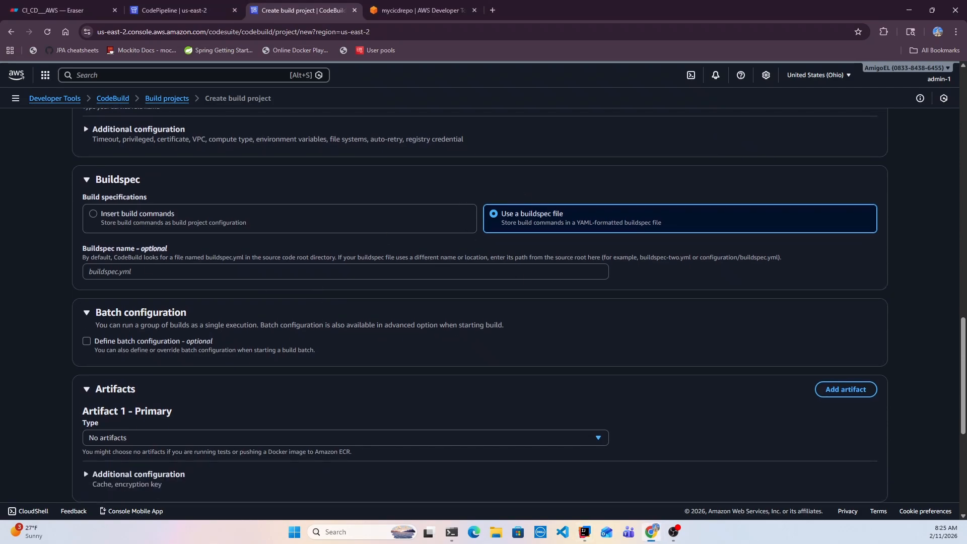
left_click(302, 272)
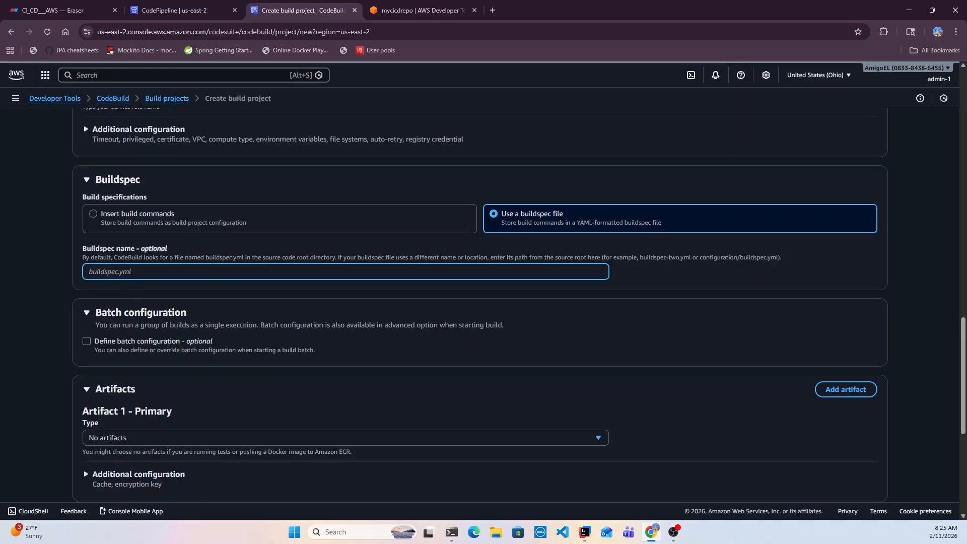
scroll(133, 334, "down", 2)
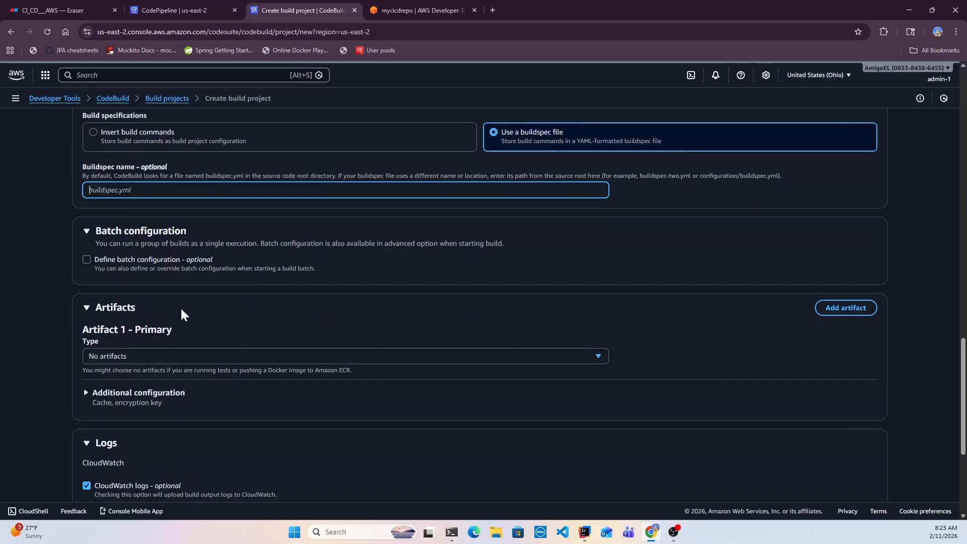
scroll(181, 312, "down", 2)
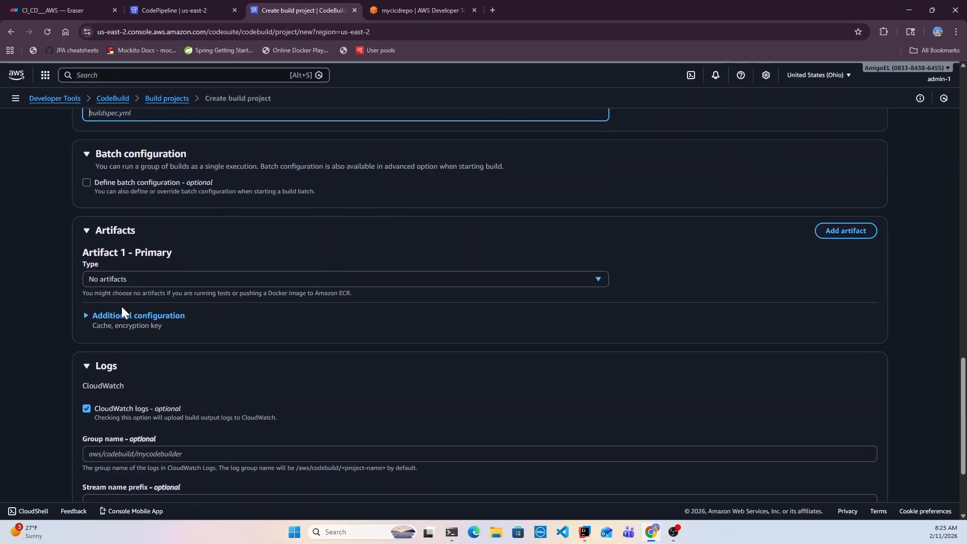
left_click(156, 282)
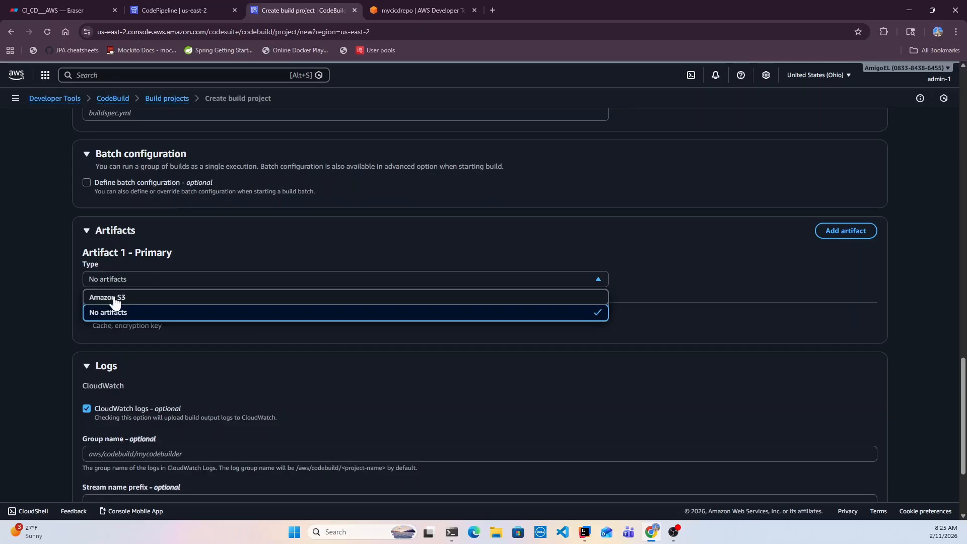
left_click(95, 297)
Check the console's region and choose the bucket codepipeline-us-east-2-118df7cb1d0f-4df5-991b-da4ef6be23a2 for the artifact.
left_click(101, 338)
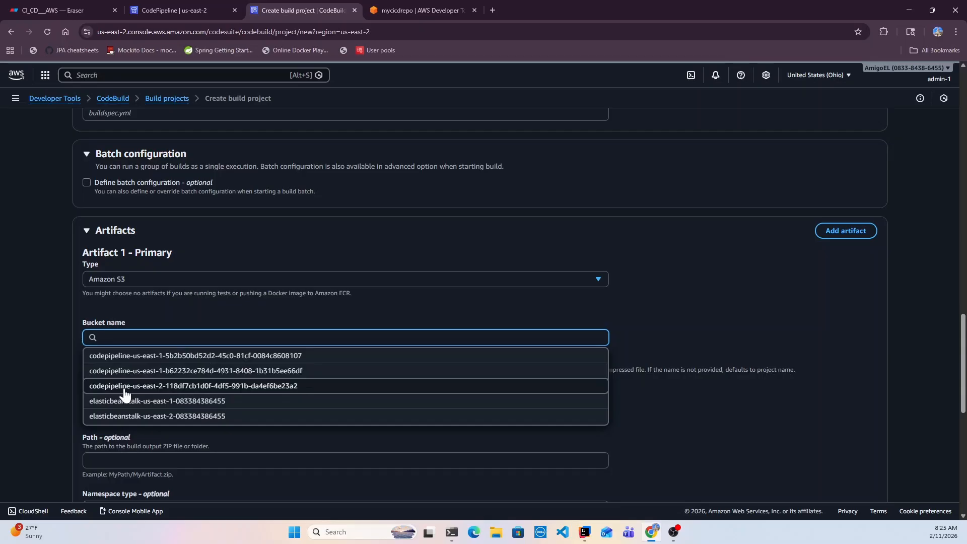
left_click(809, 77)
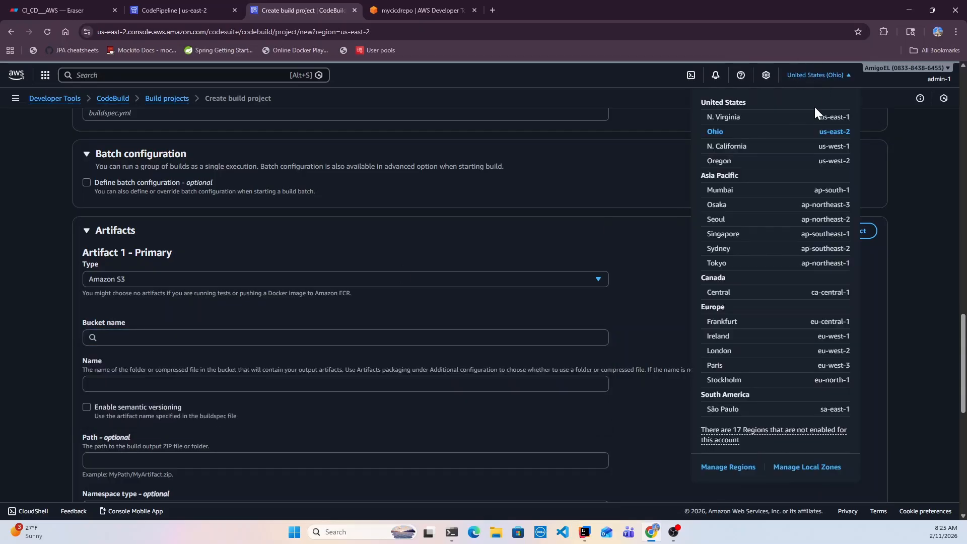
left_click(912, 177)
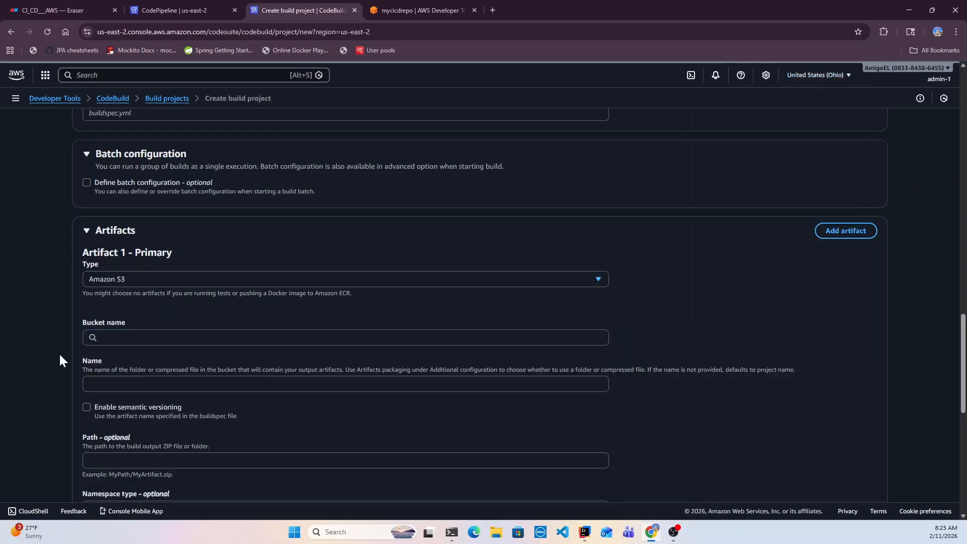
left_click(152, 337)
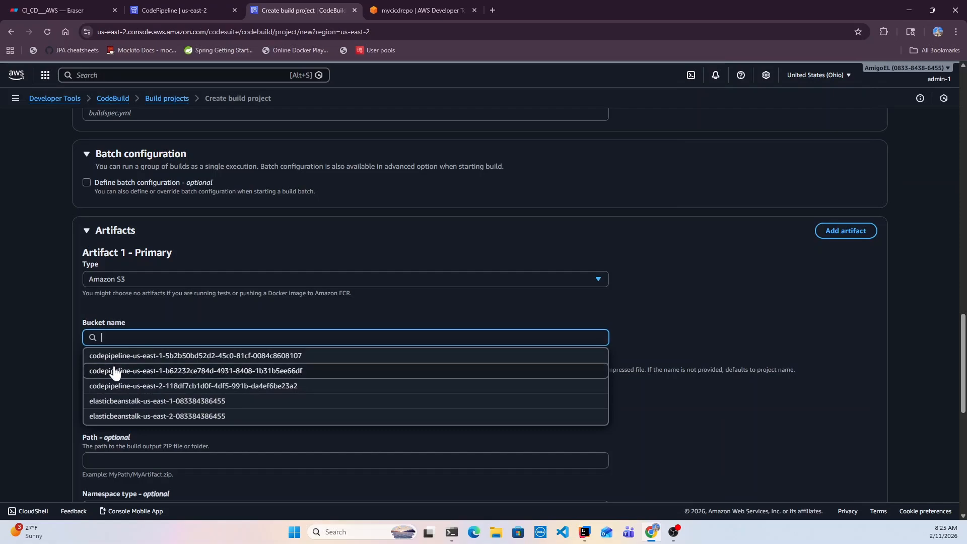
left_click(176, 387)
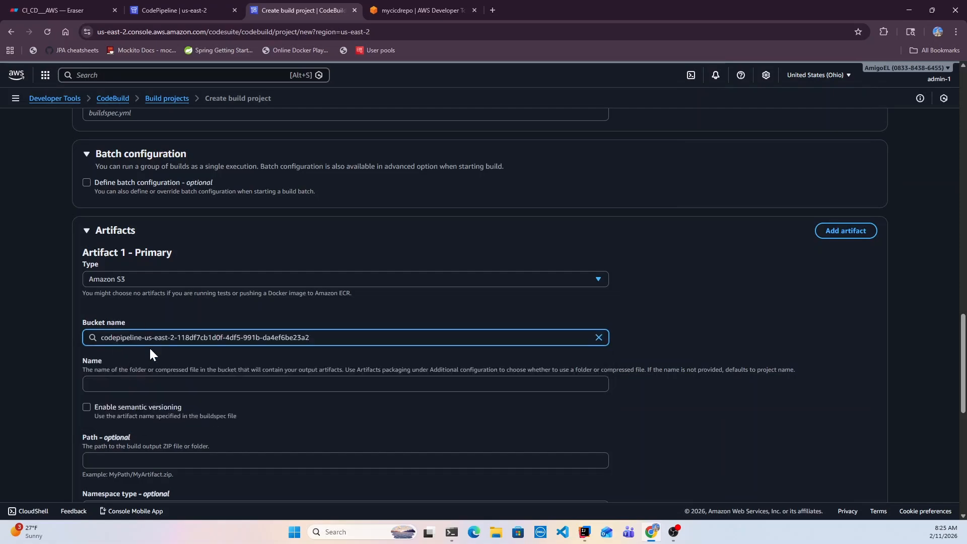
Name the artifact output folder builds/ and set the artifacts packaging to Zip.
scroll(86, 256, "down", 3)
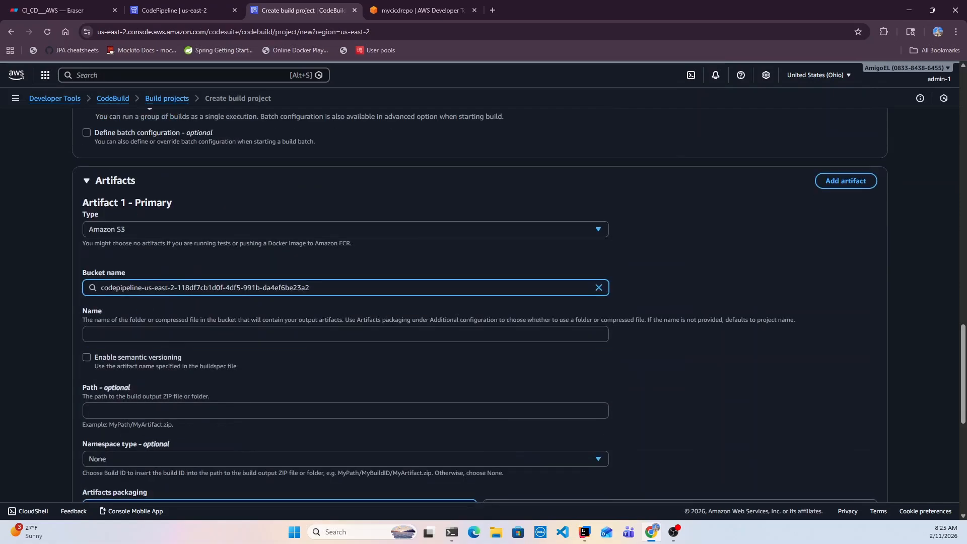
left_click(88, 267)
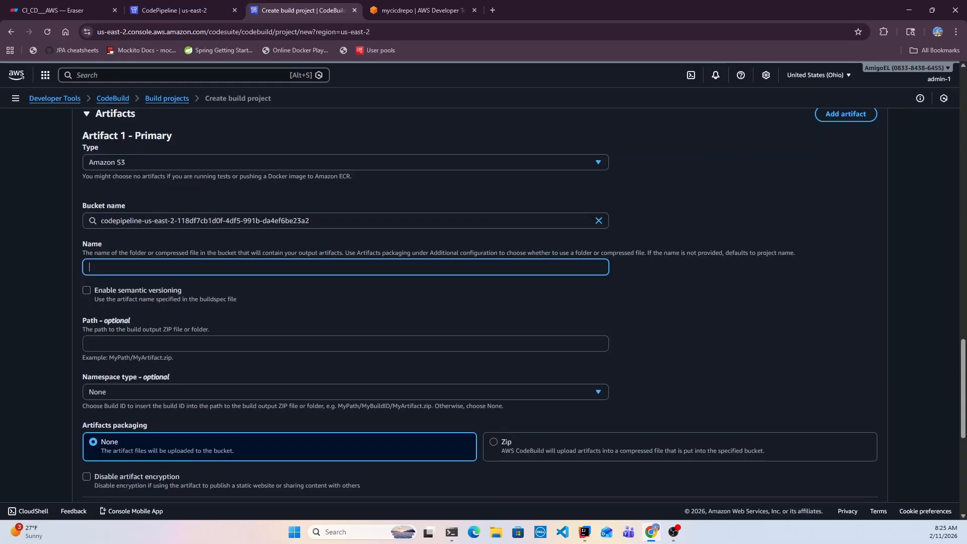
type("builds/")
scroll(117, 307, "down", 2)
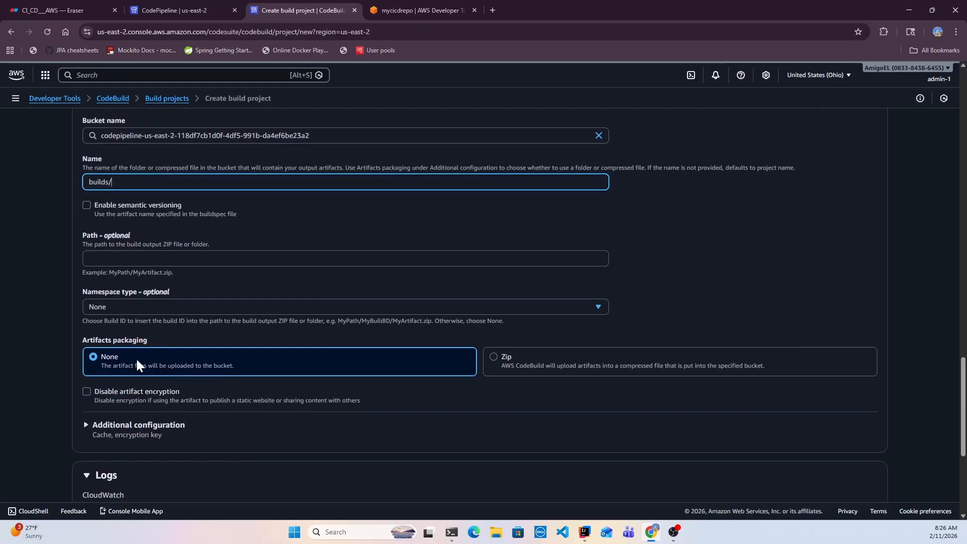
scroll(137, 359, "down", 2)
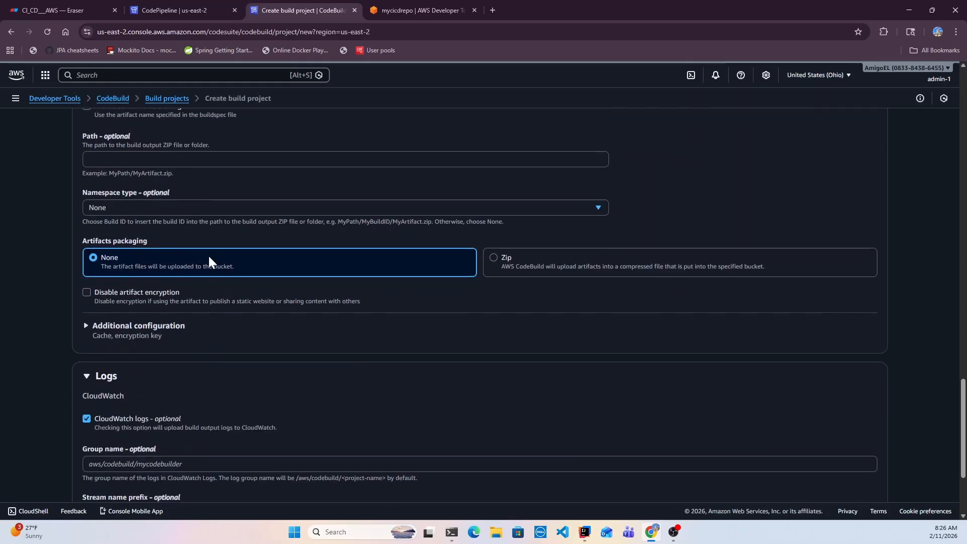
left_click(490, 260)
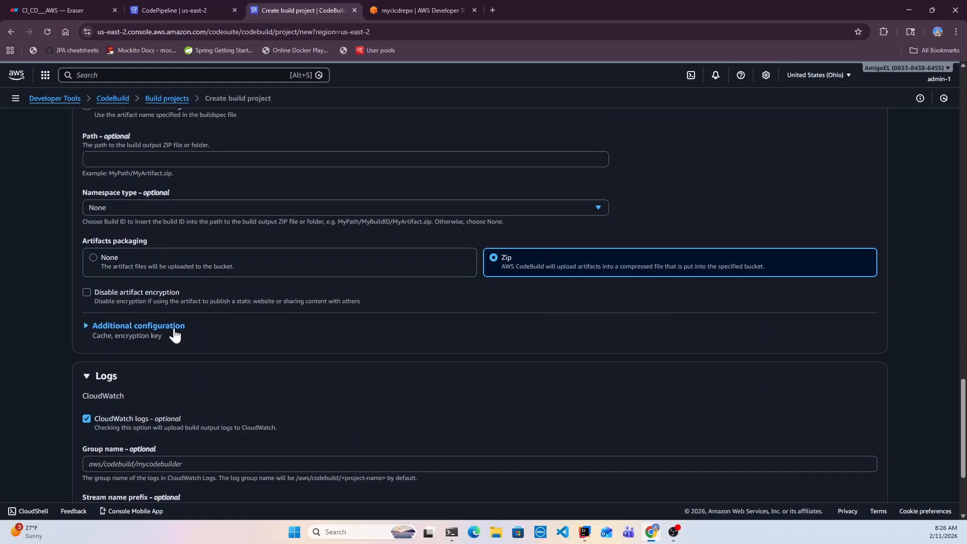
Expand the additional configuration of the artifacts section and check the available cache types.
scroll(151, 322, "down", 1)
left_click(85, 264)
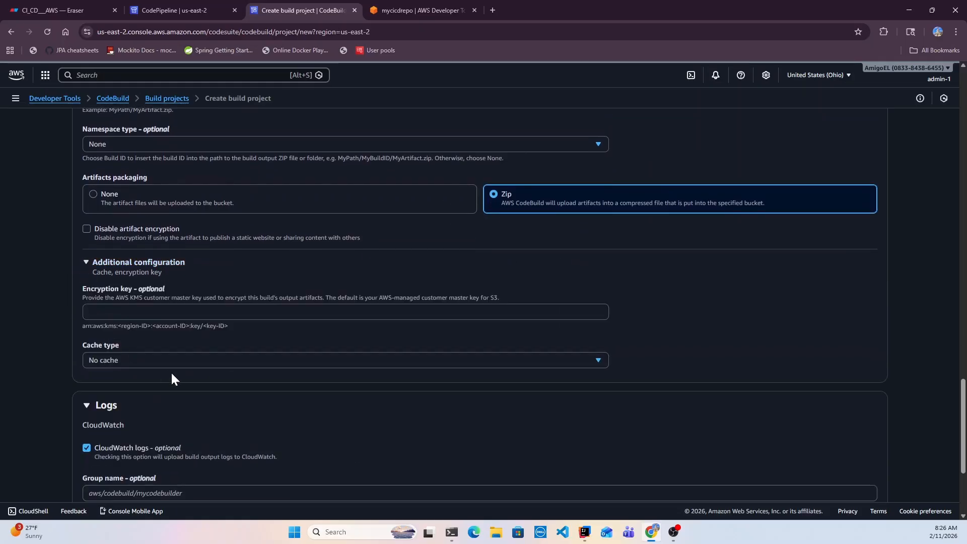
scroll(151, 333, "down", 1)
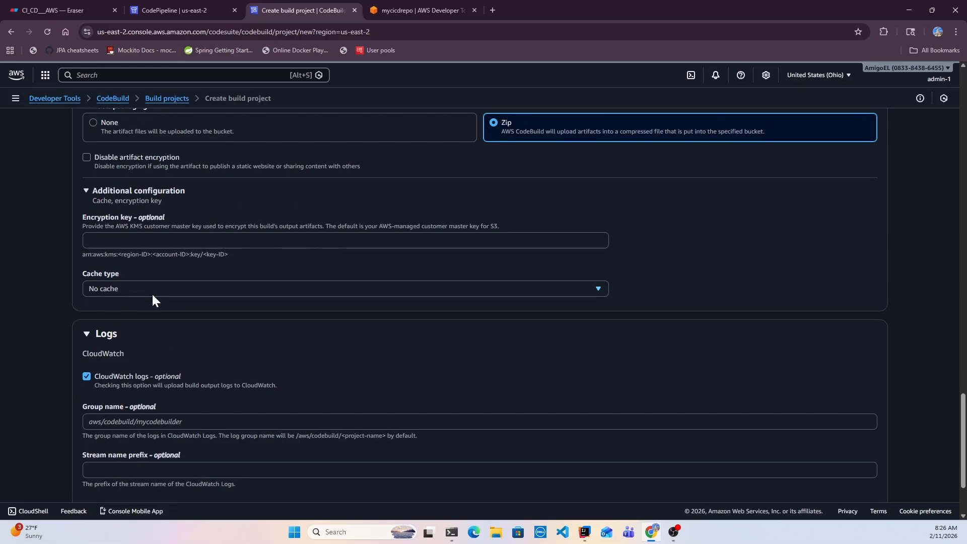
left_click(153, 292)
left_click(47, 292)
Try to create the build project, submitting the form a second time.
scroll(197, 353, "down", 2)
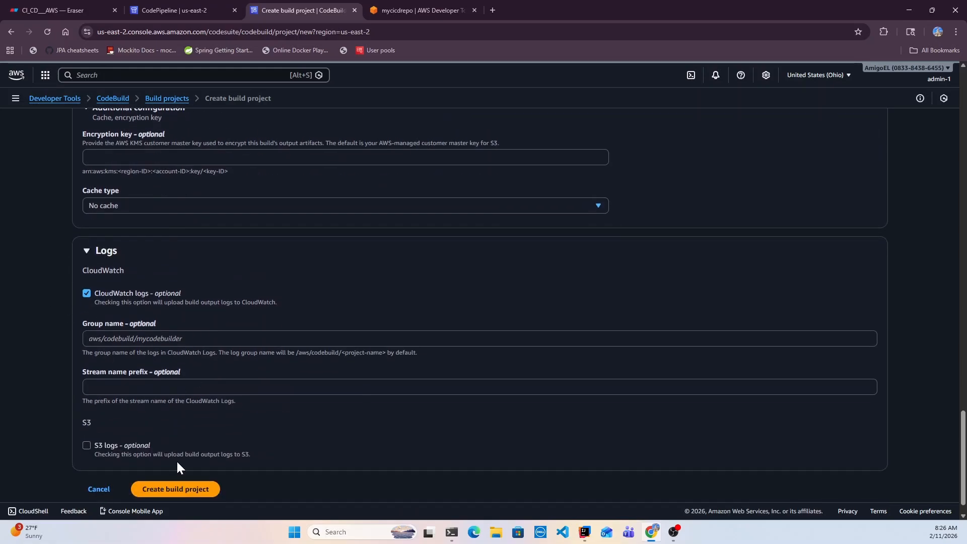
scroll(177, 462, "down", 1)
left_click(179, 464)
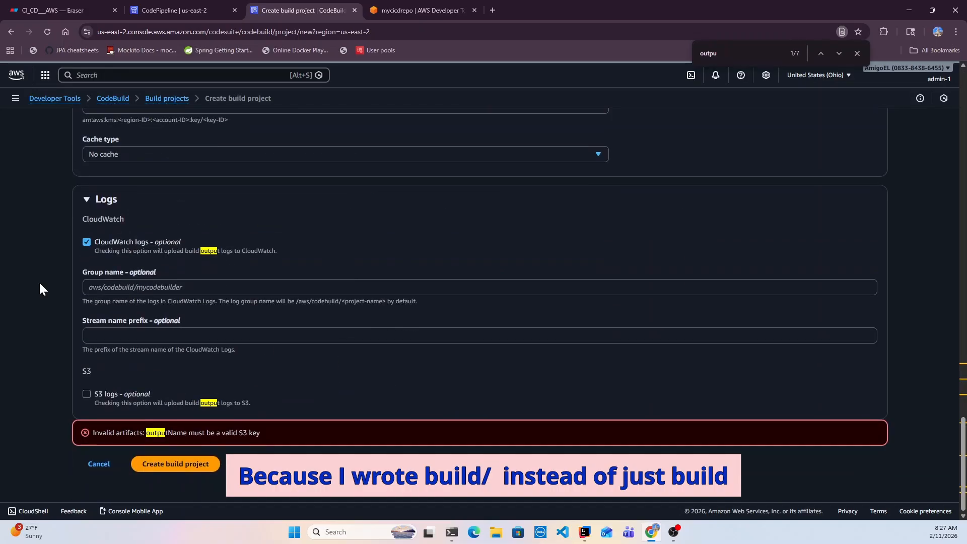
left_click(174, 465)
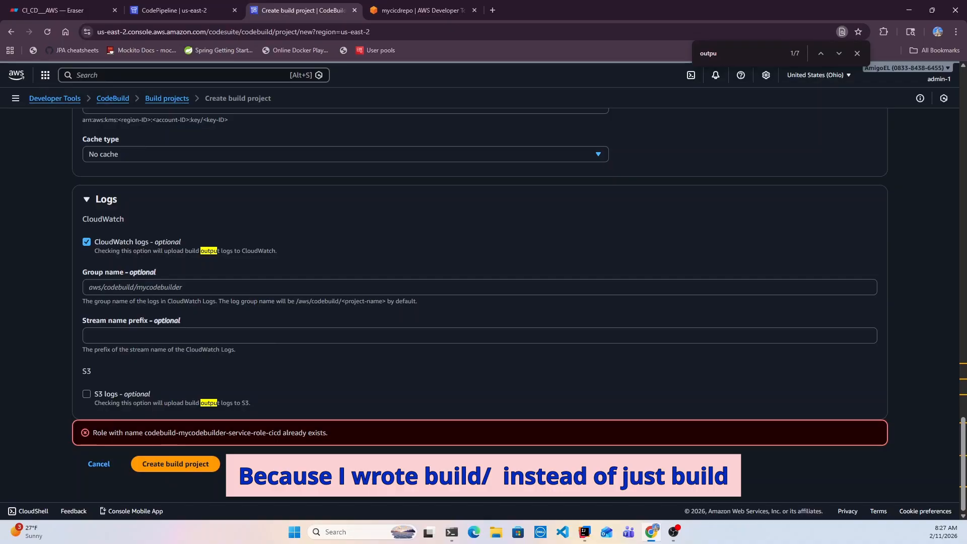
Rename the new service role as codebuild-mycodebuilder-service-role-cicd1.
scroll(257, 370, "up", 20)
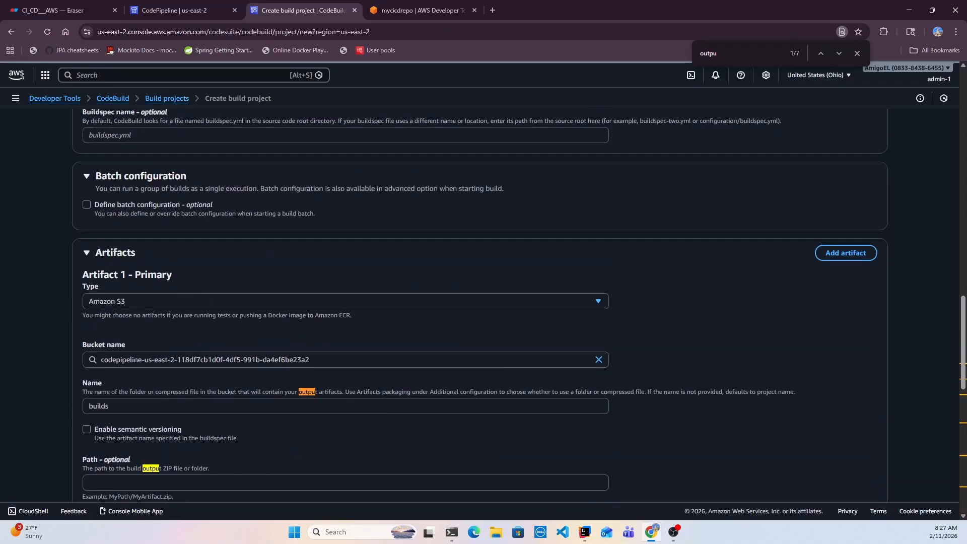
scroll(257, 372, "up", 3)
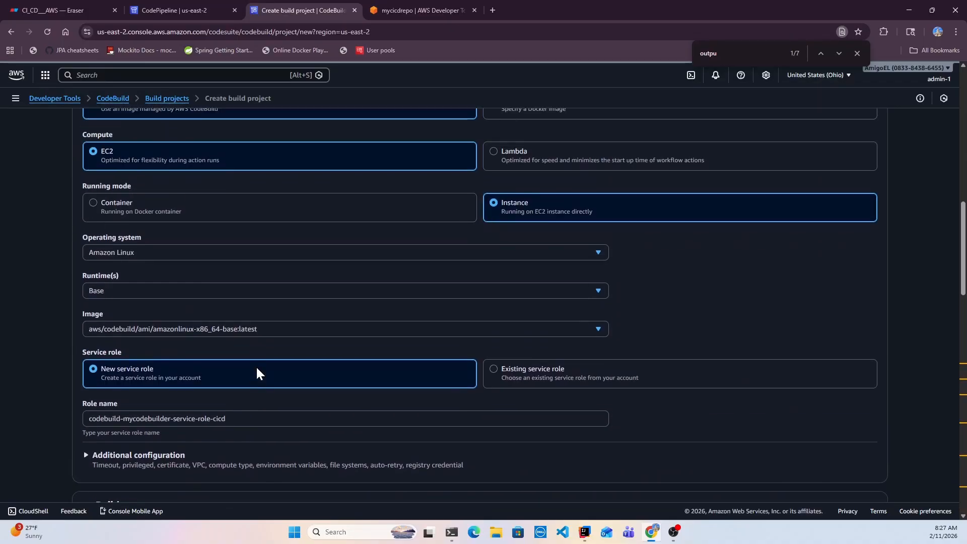
scroll(217, 280, "down", 3)
left_click(222, 263)
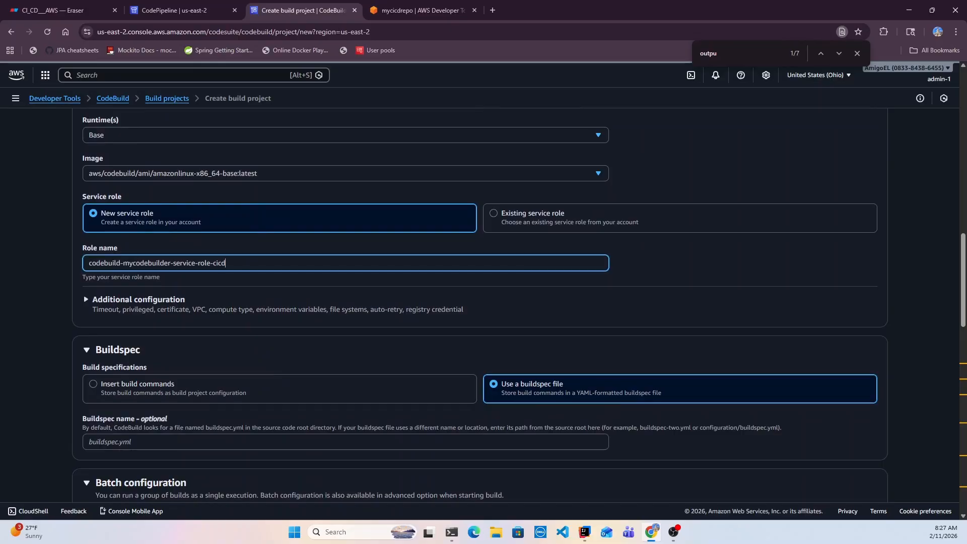
type("1")
scroll(211, 383, "down", 6)
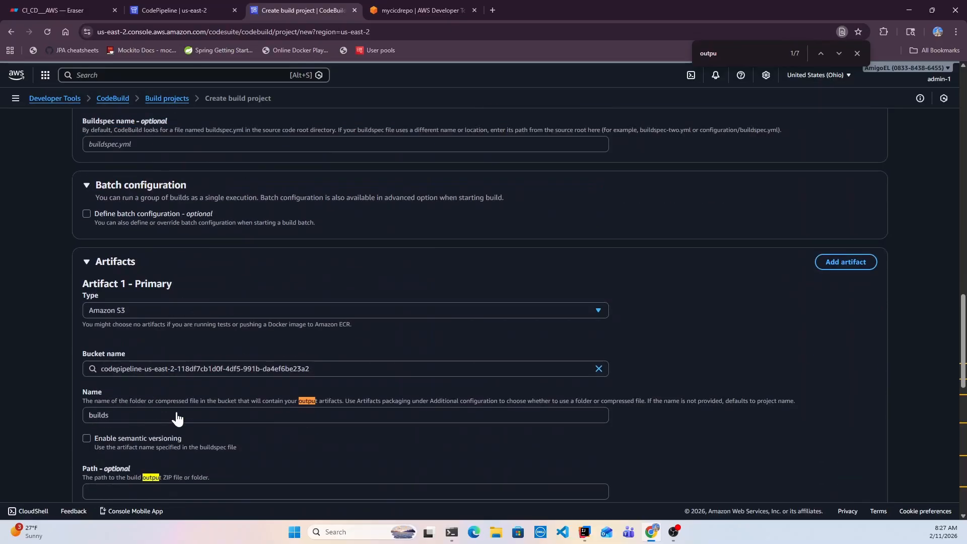
scroll(170, 278, "up", 5)
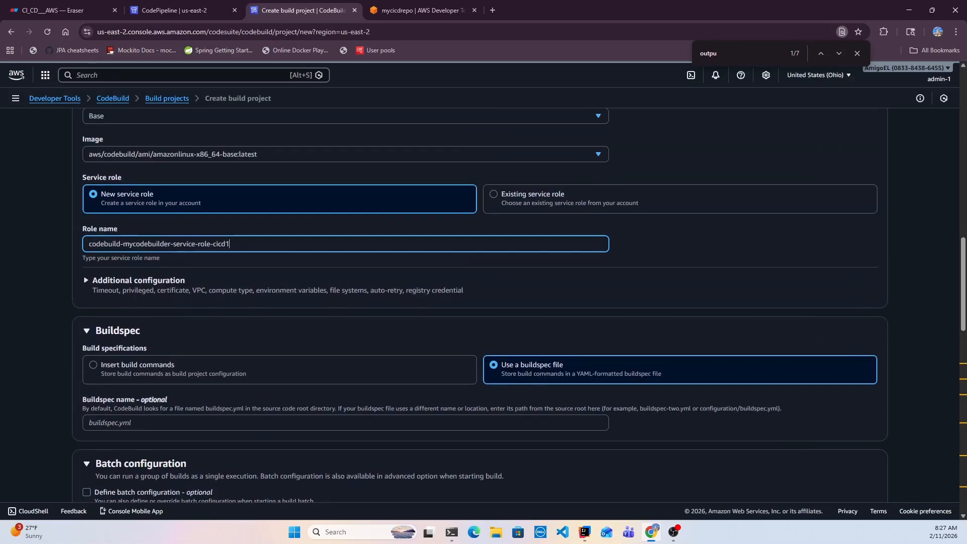
scroll(283, 334, "down", 2)
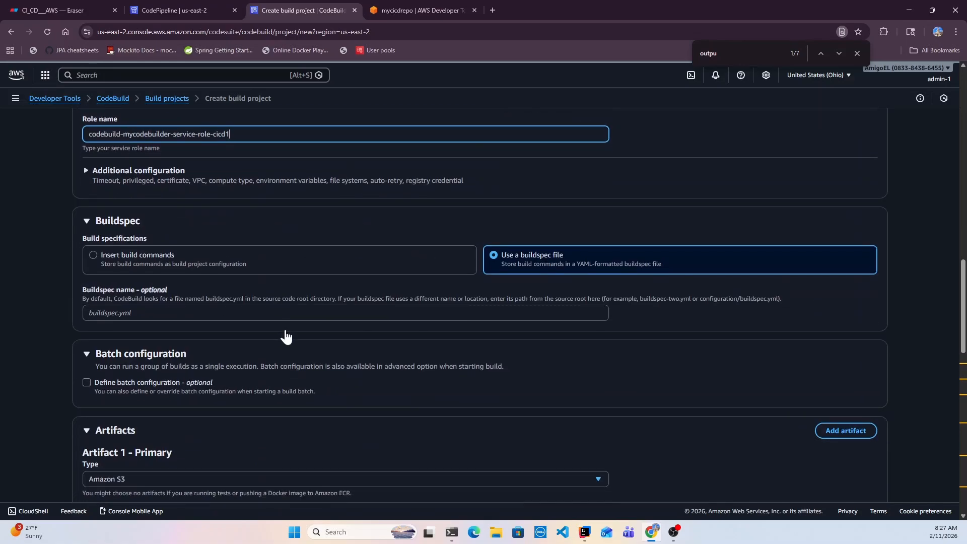
Switch the project to an existing service role and choose codebuild-MySecCodeBuildCICD-service-rolecicd as its role ARN.
scroll(287, 332, "up", 2)
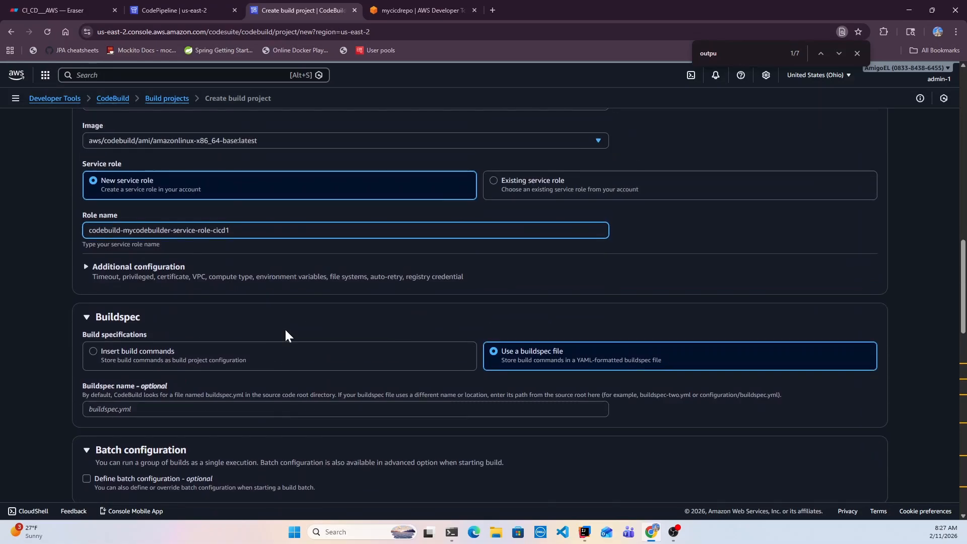
left_click(518, 190)
left_click(131, 231)
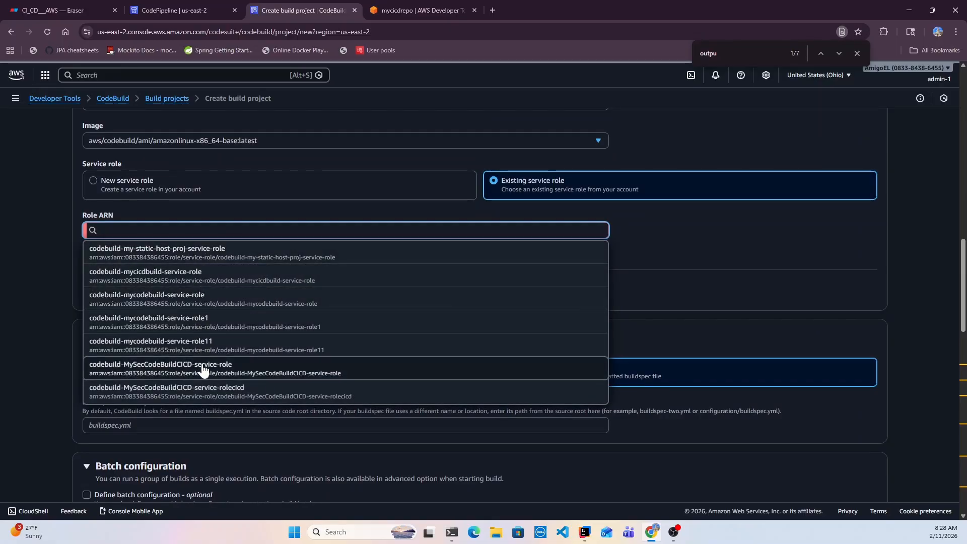
left_click(193, 391)
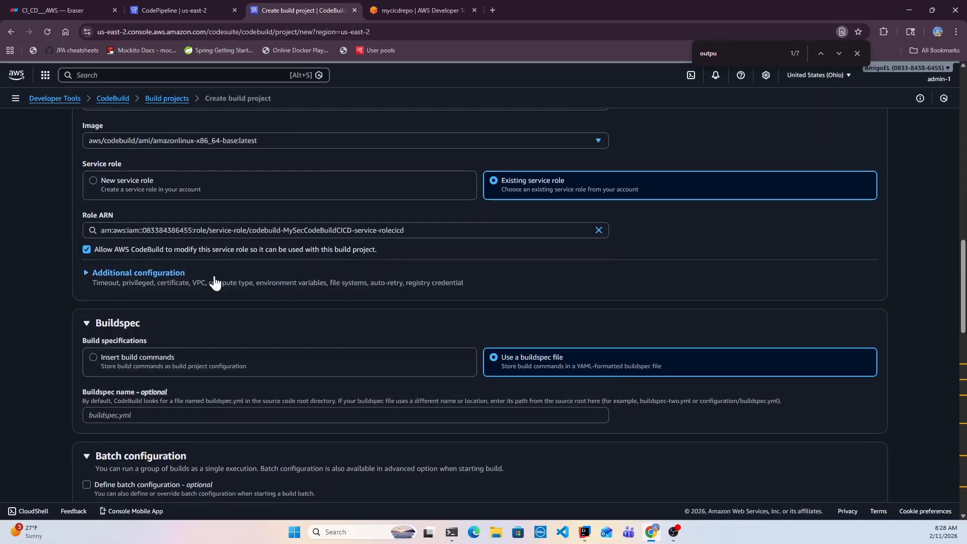
Create the build project with the existing service role and dismiss the success notification.
scroll(291, 296, "down", 1)
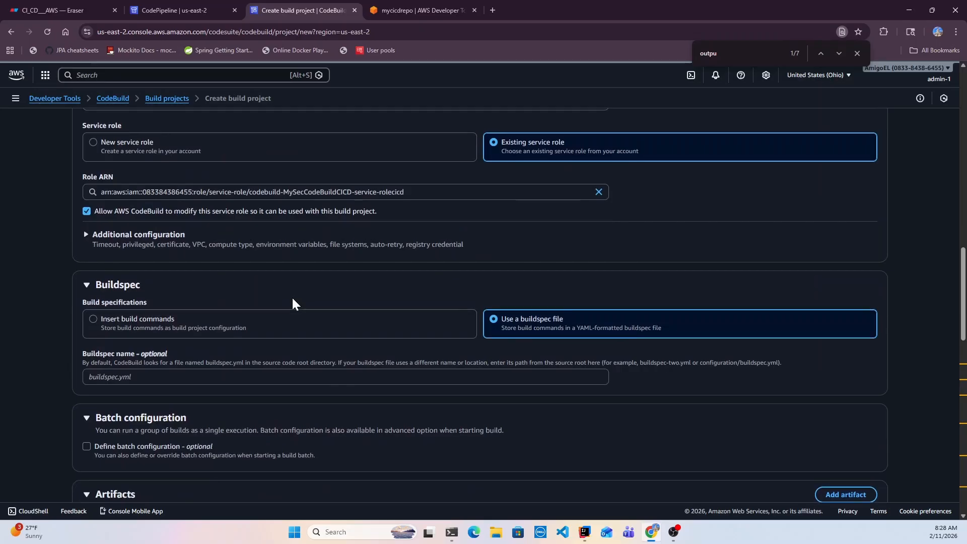
scroll(293, 301, "down", 15)
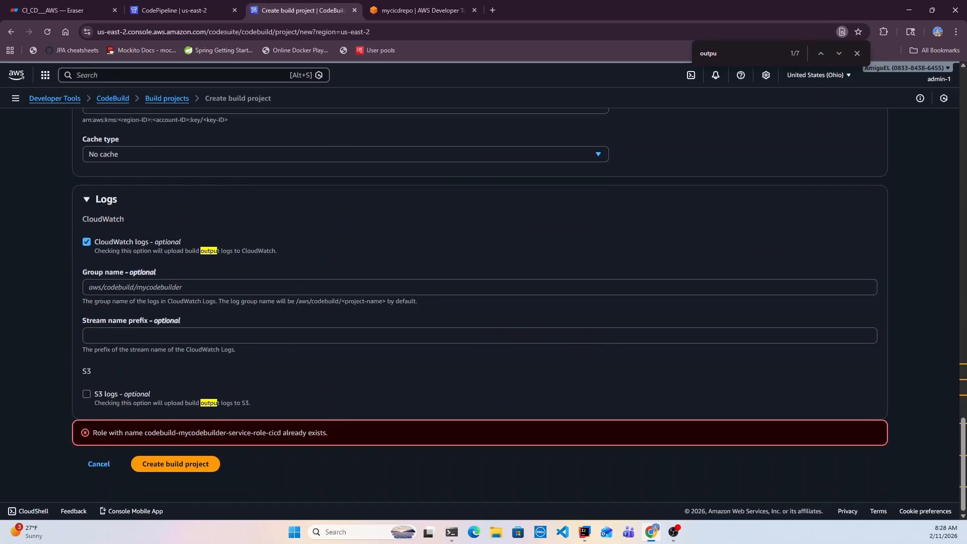
left_click(181, 464)
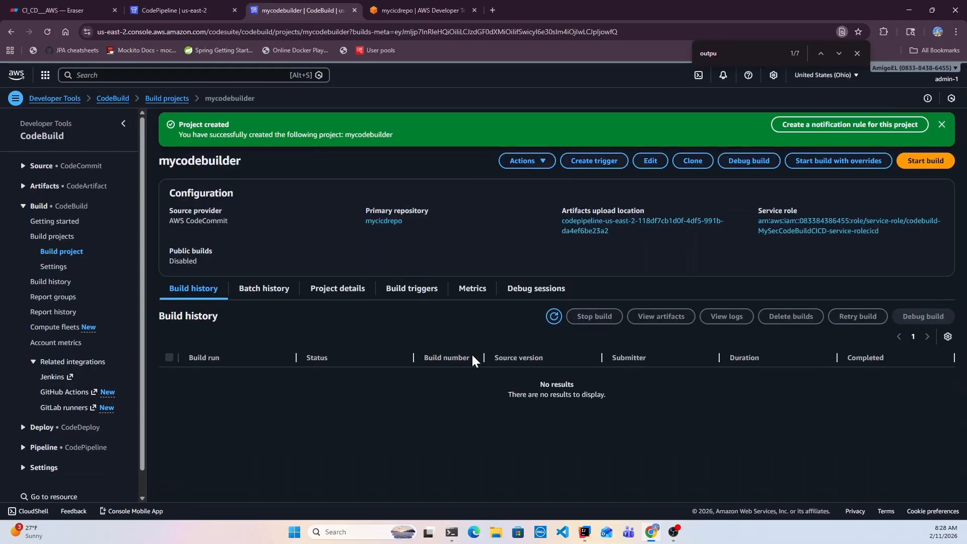
left_click(942, 125)
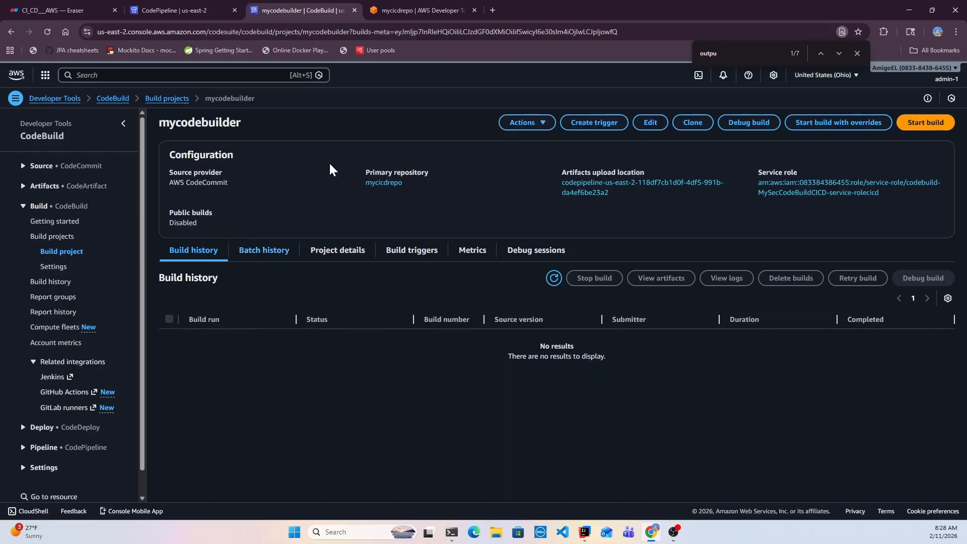
Switch to the CI_CD__AWS diagram in Eraser and select the servers and rollback part of the CD stage for review.
left_click(174, 10)
left_click(64, 6)
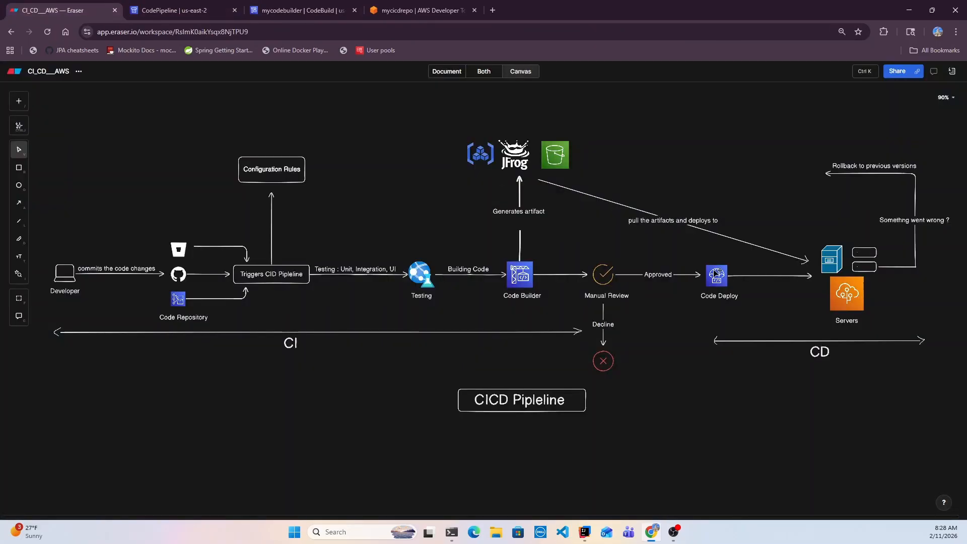
left_click_drag(794, 152, 949, 412)
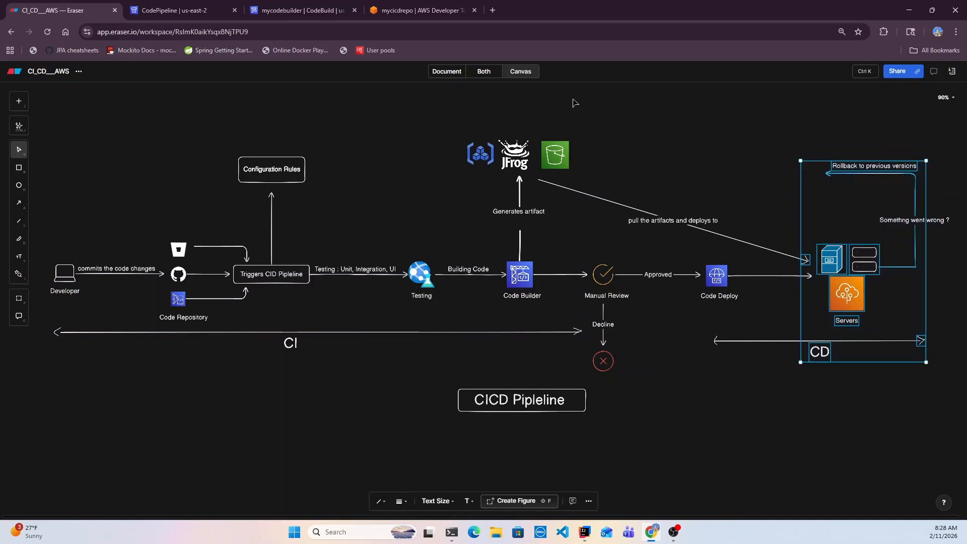
Switch back to the AWS console, open CodeCommit in another browser tab, search for elastic b and open Elastic Beanstalk.
left_click(401, 10)
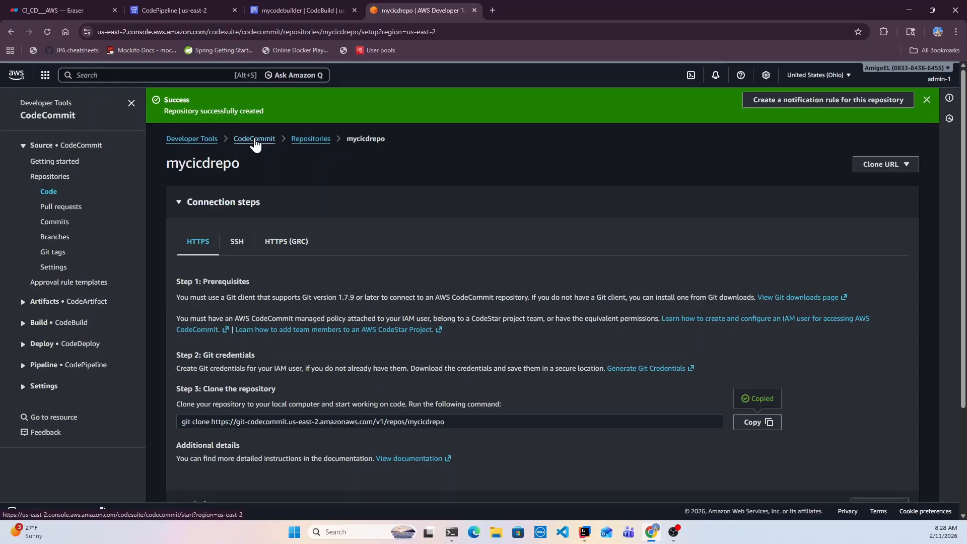
left_click(493, 10)
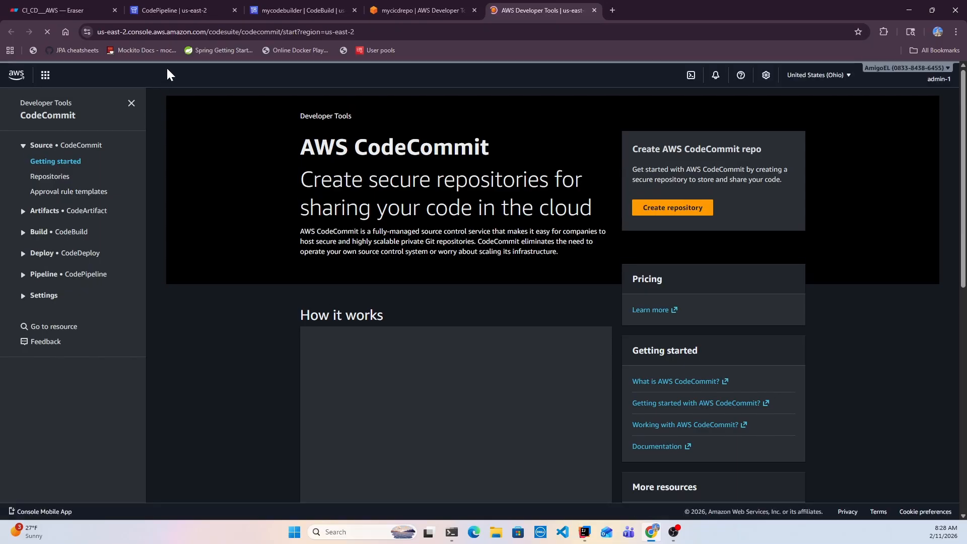
left_click(111, 76)
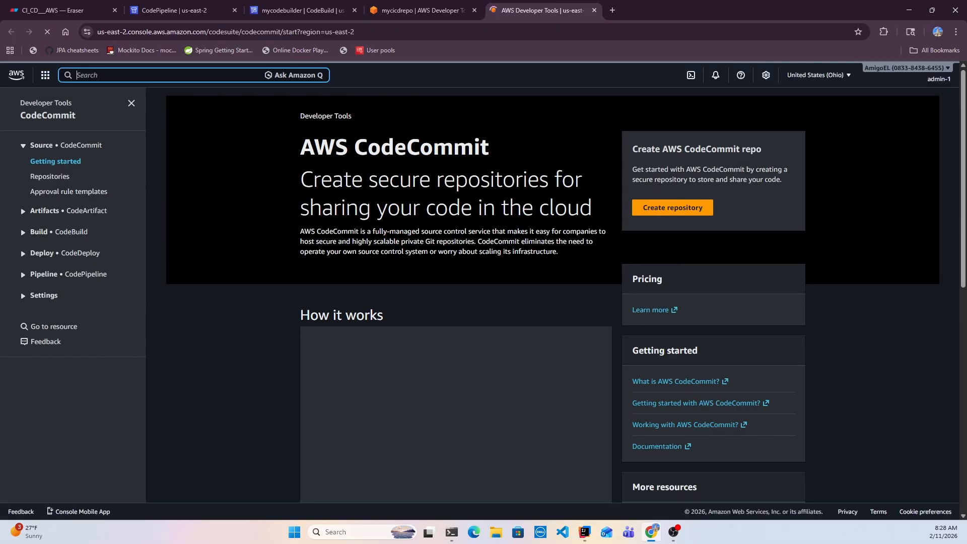
type("elastic")
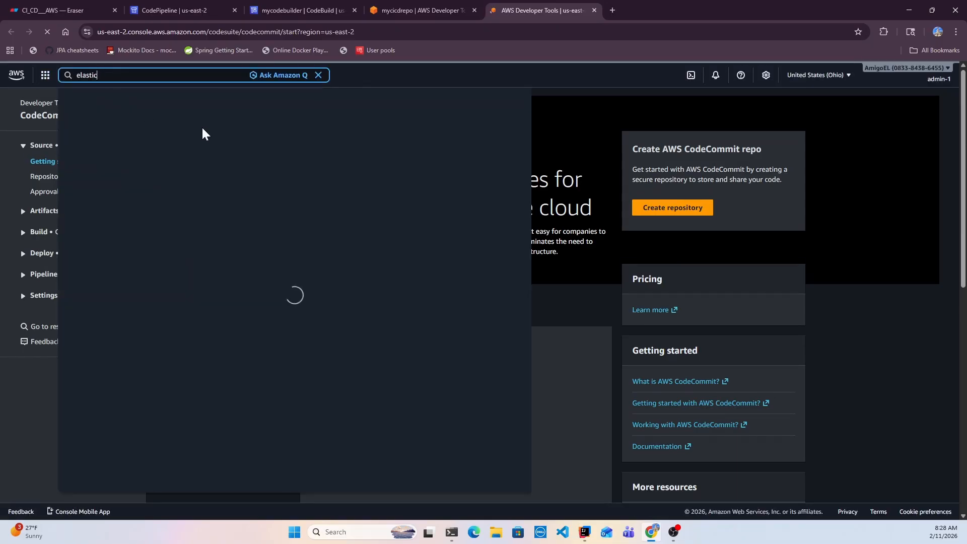
type("b")
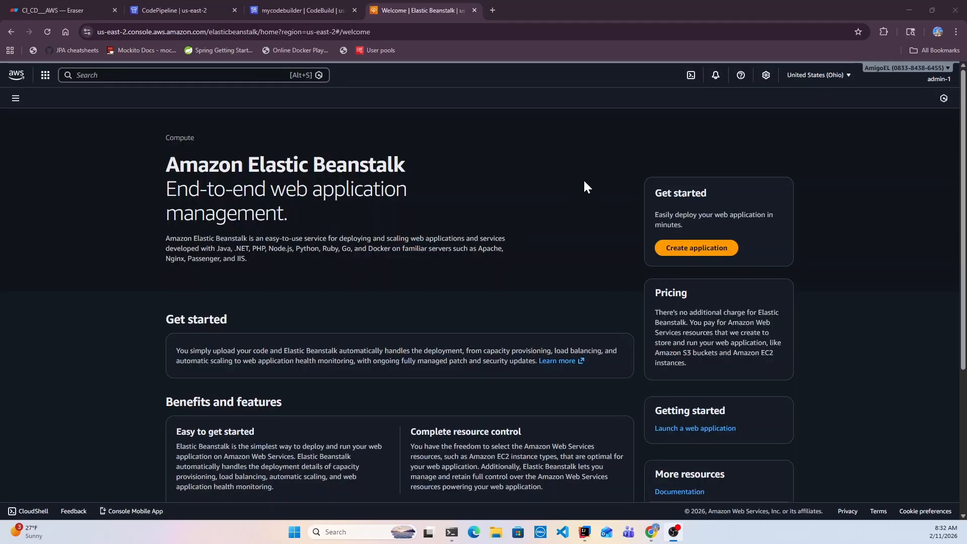
Start creating an Elastic Beanstalk application and name it mywebserver_cicd.
left_click(686, 249)
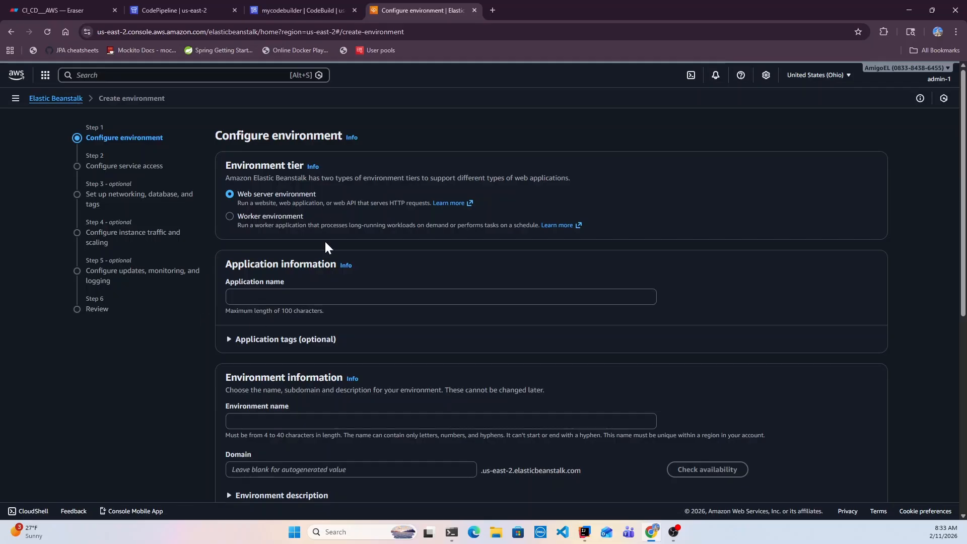
left_click(441, 297)
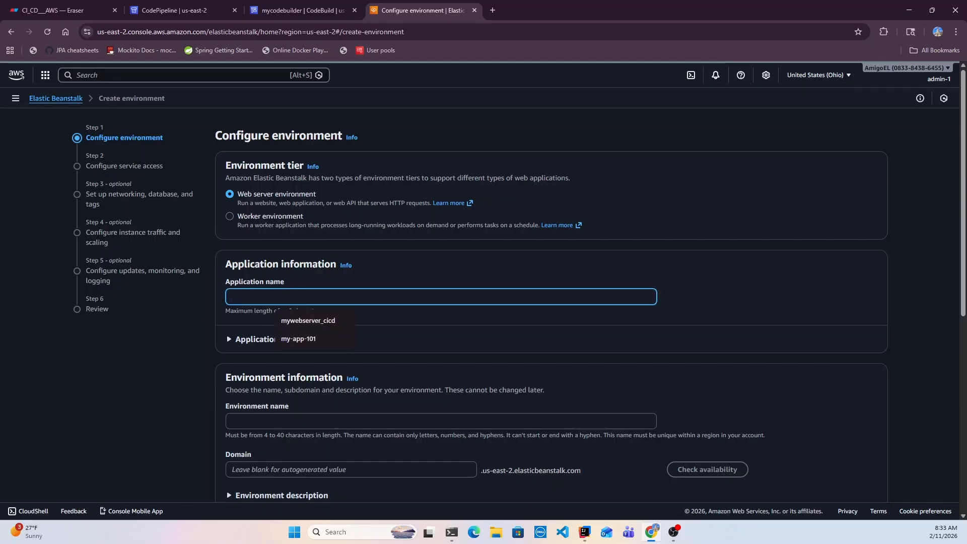
left_click(315, 323)
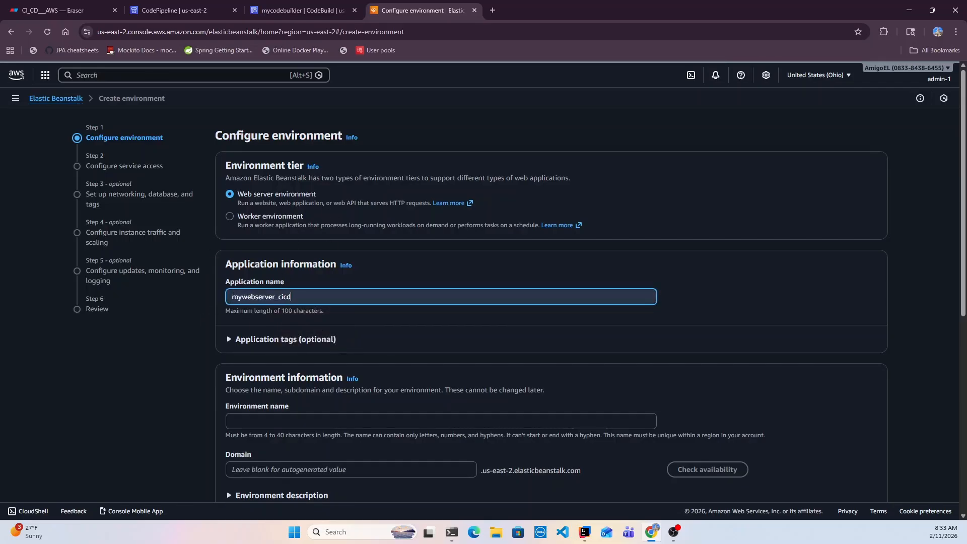
Set the environment name to dev-env-cicd.
scroll(244, 300, "down", 2)
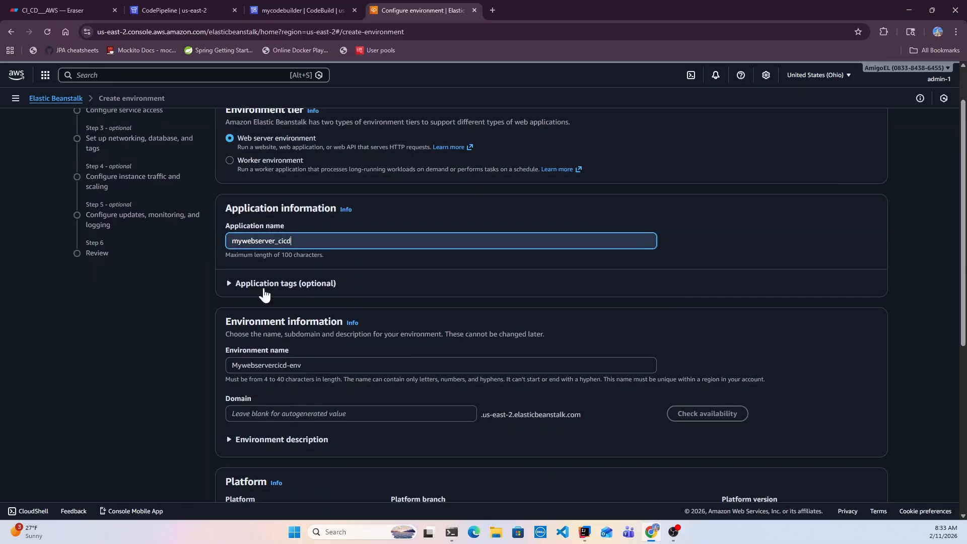
left_click(243, 298)
key("ctrl+a")
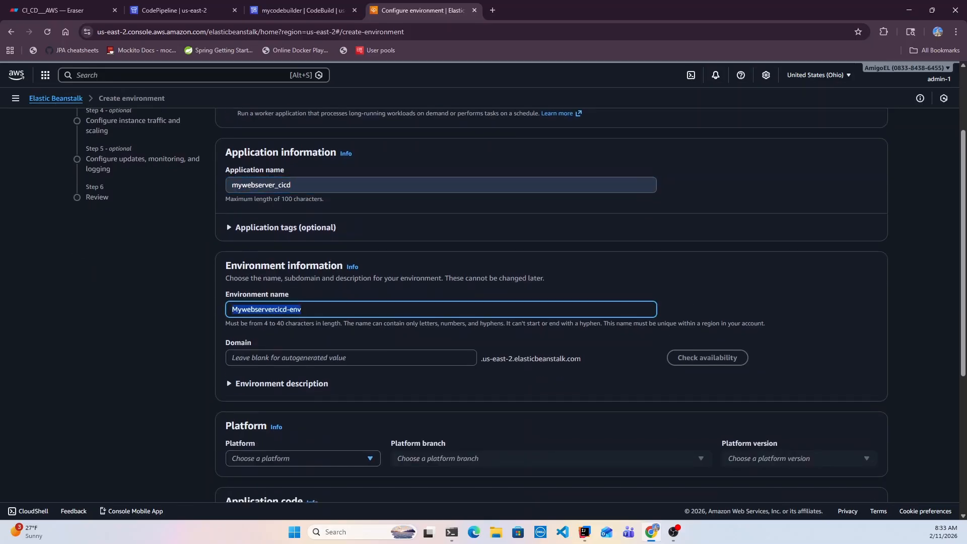
type("dev-env")
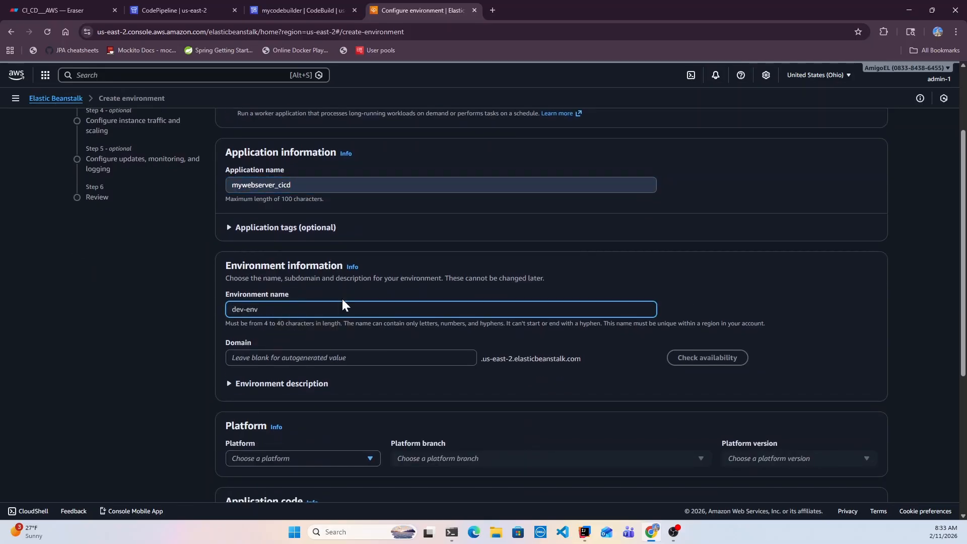
type("-cicd")
Set the environment's platform to Java with the Corretto 21 running on 64bit Amazon Linux 2023 branch and proceed to service access.
scroll(316, 319, "down", 1)
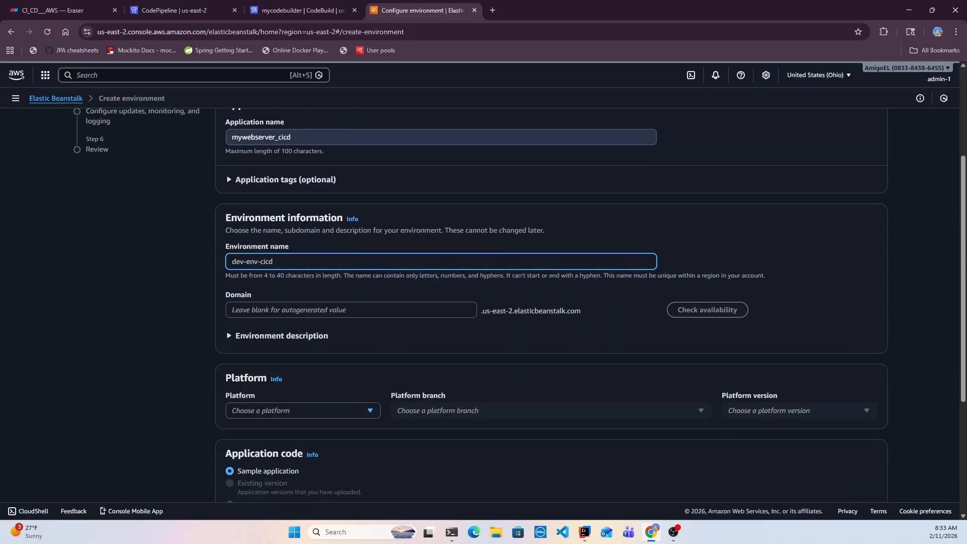
scroll(614, 330, "down", 2)
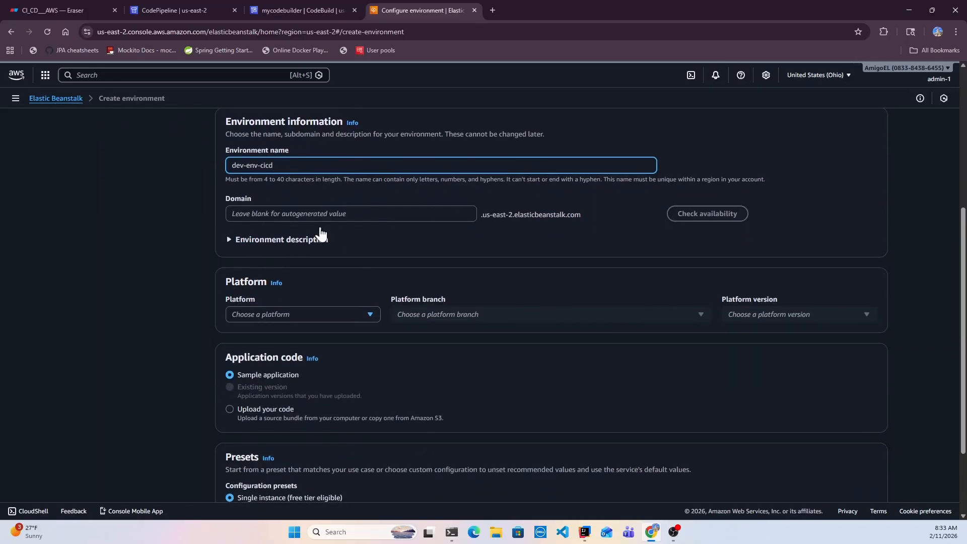
left_click(228, 245)
scroll(335, 310, "down", 3)
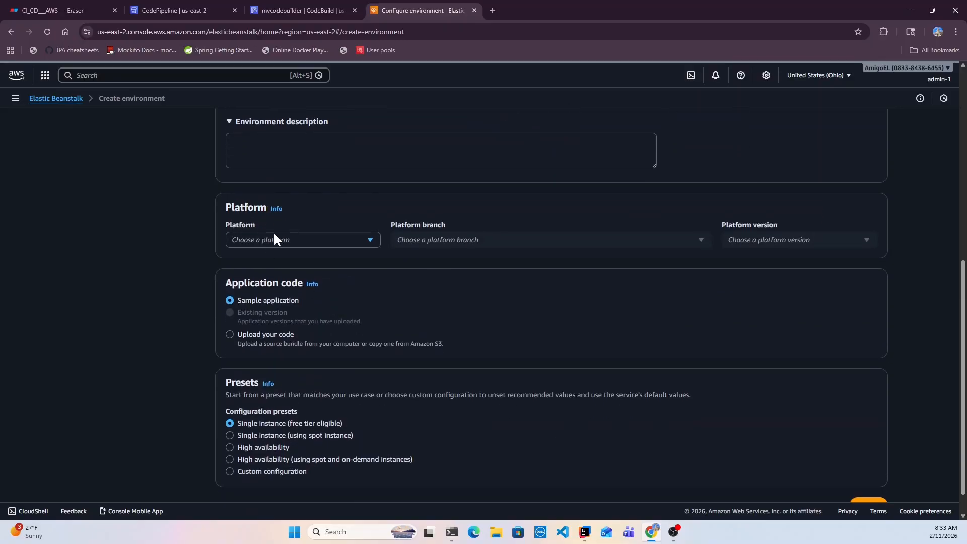
left_click(281, 241)
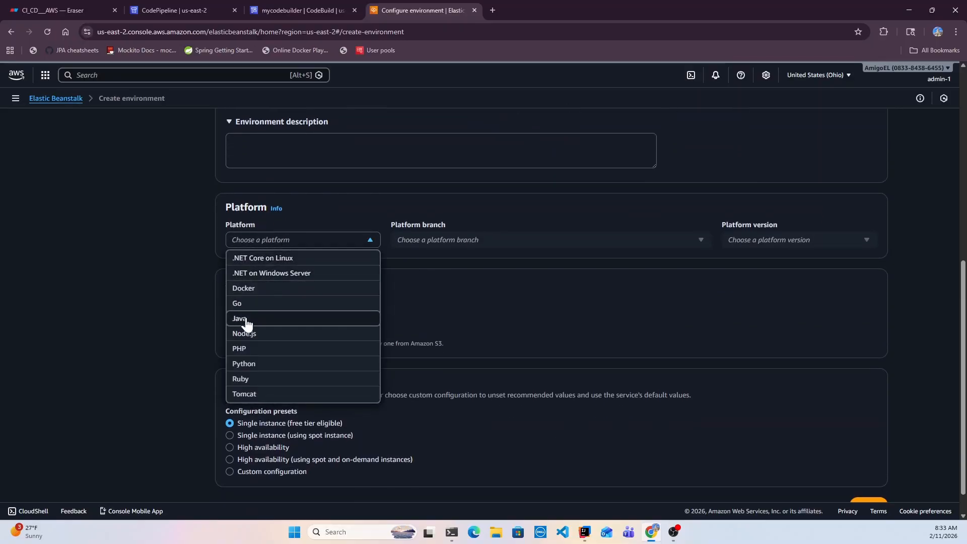
left_click(303, 318)
left_click(467, 241)
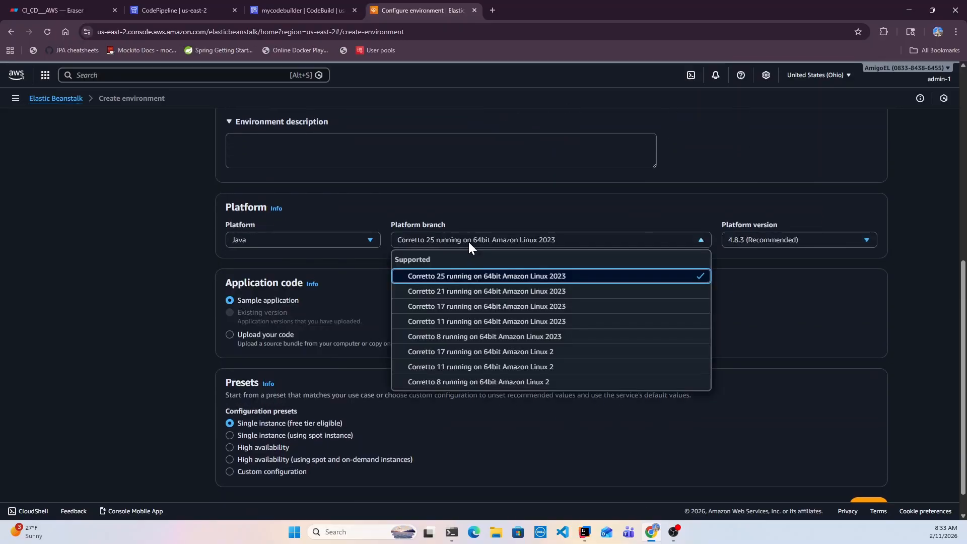
left_click(443, 292)
scroll(542, 348, "down", 1)
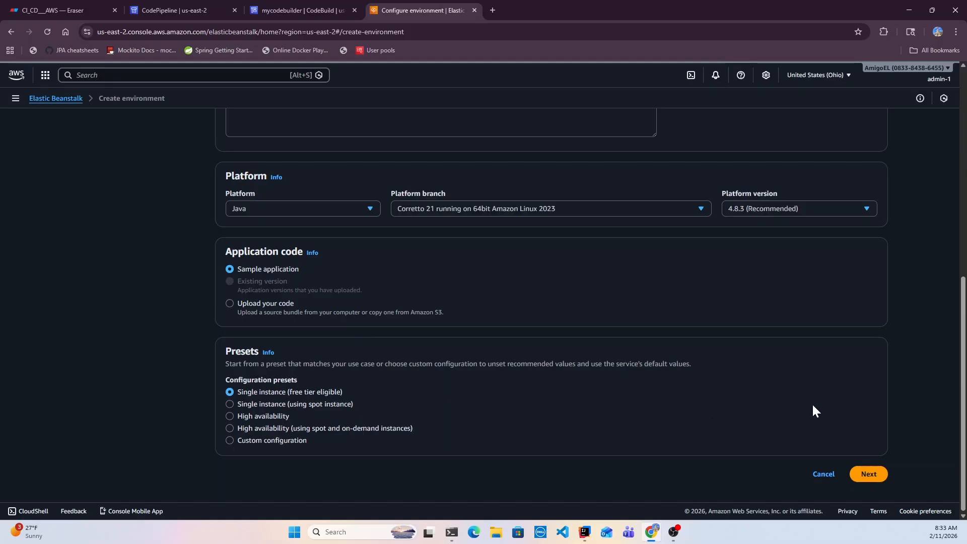
left_click(869, 473)
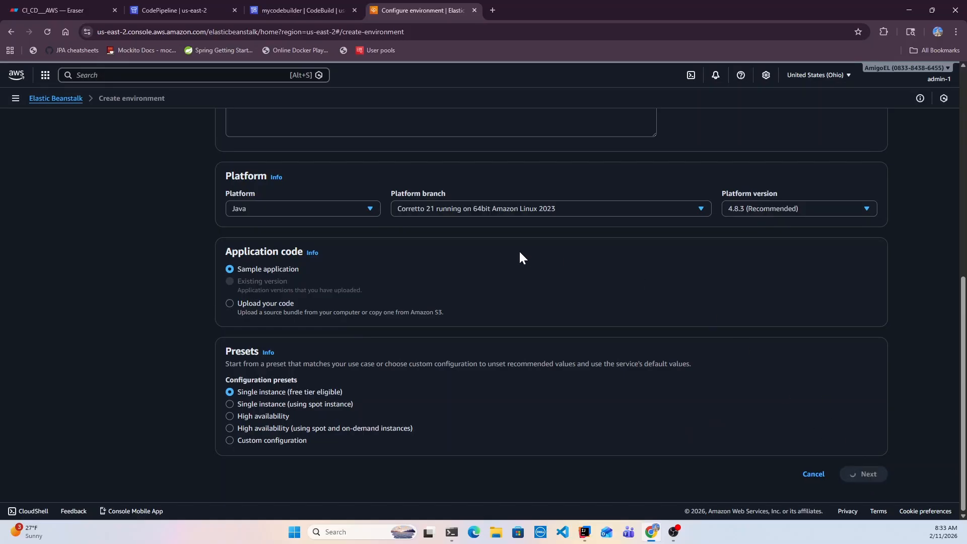
Choose aws-elasticbeanstalk-ec2-role-cicd as the environment's service role.
left_click(342, 227)
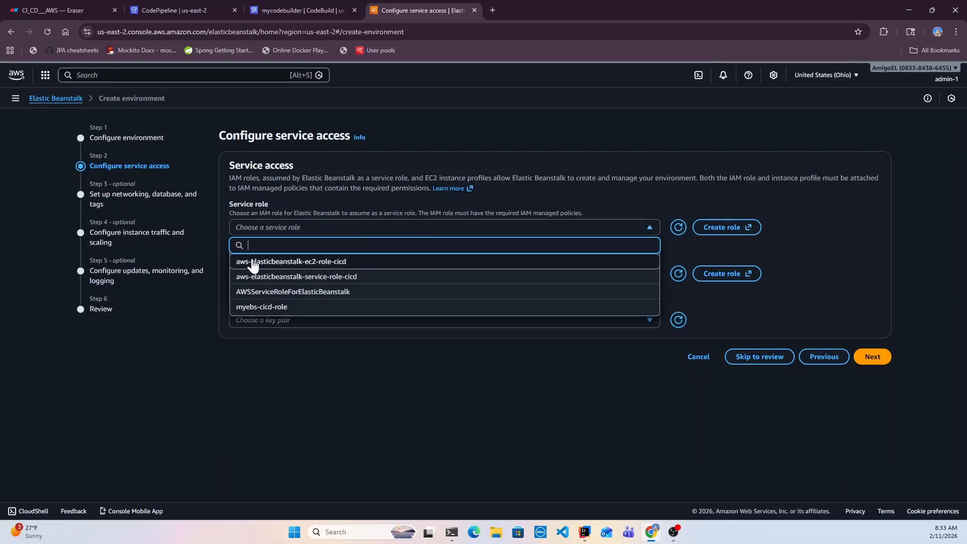
left_click(319, 264)
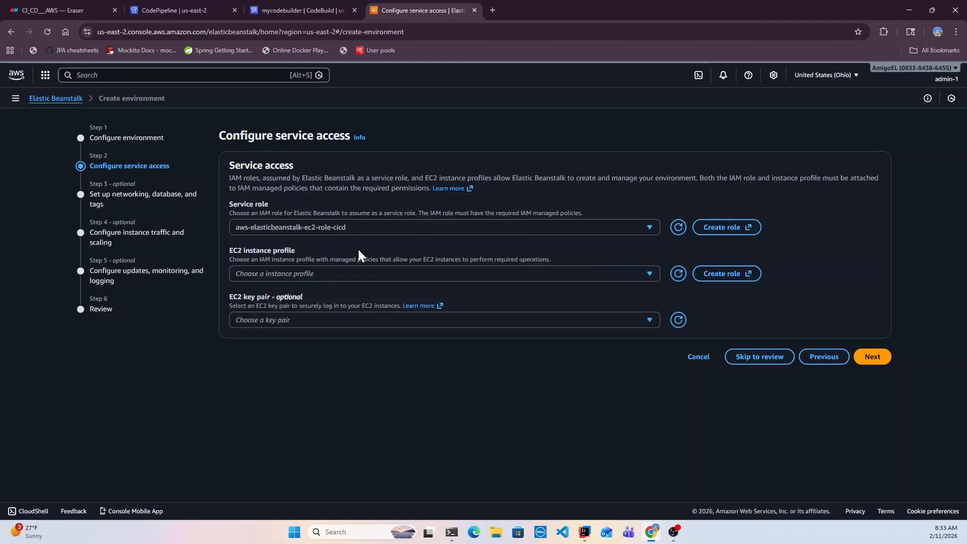
Examine the IAM creation pages for an Elastic Beanstalk service role, including its permissions policies and trust policy, without creating the role.
left_click(721, 228)
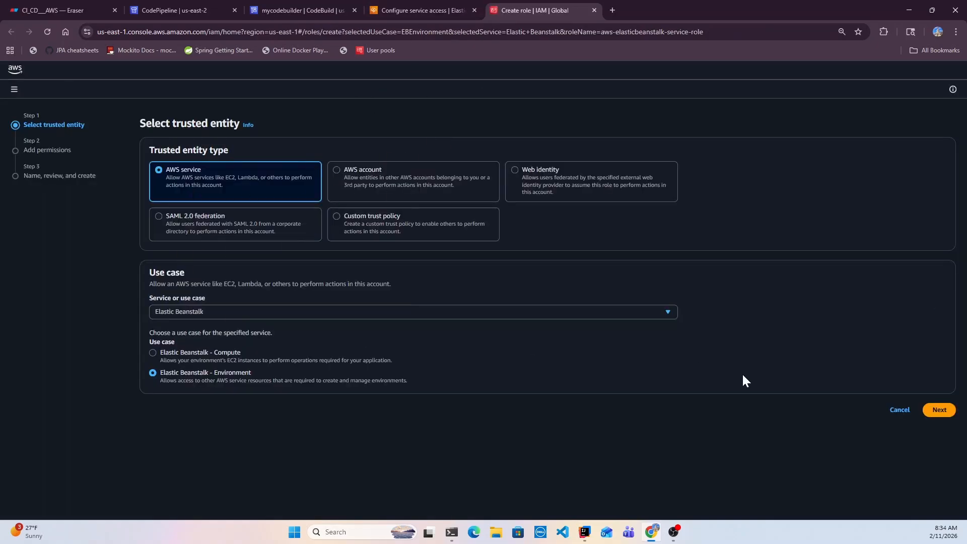
left_click(937, 416)
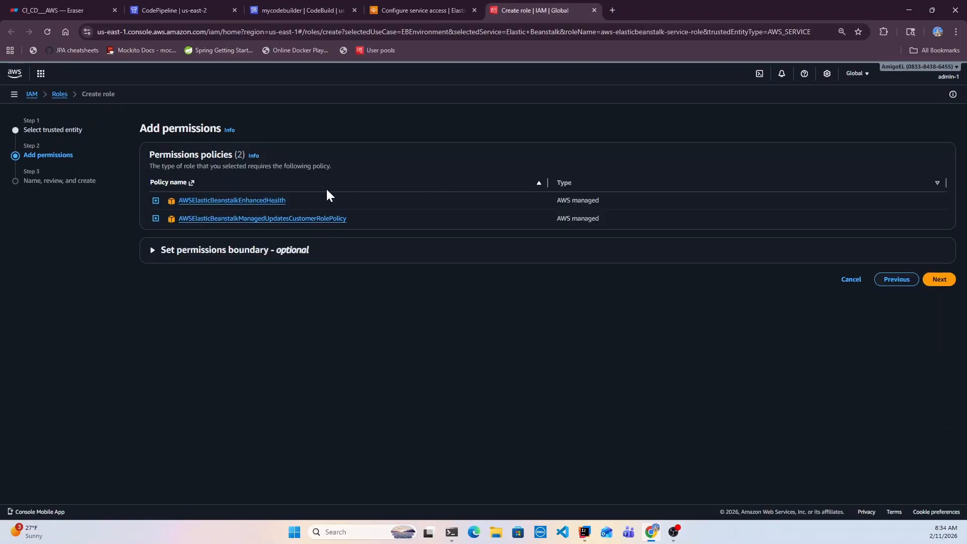
left_click(939, 279)
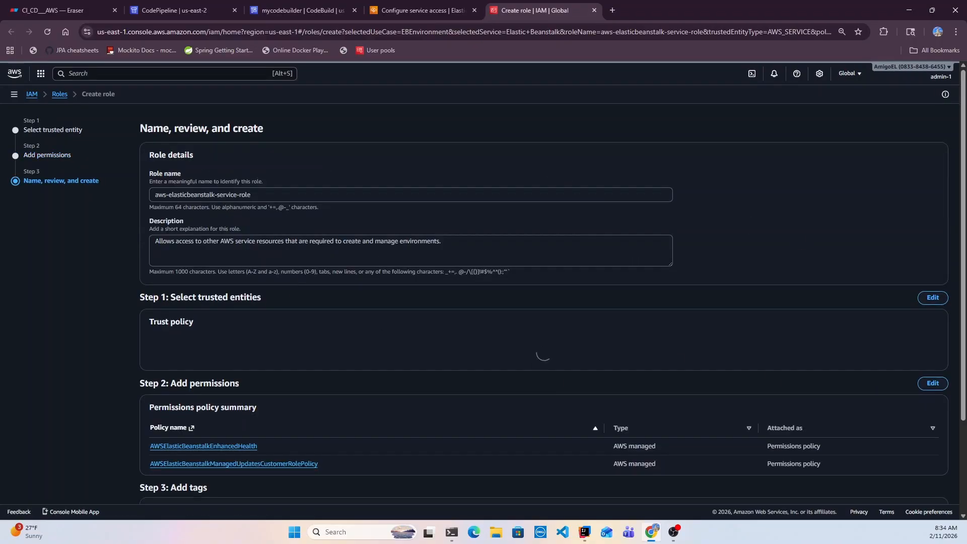
scroll(485, 383, "down", 3)
scroll(485, 376, "up", 3)
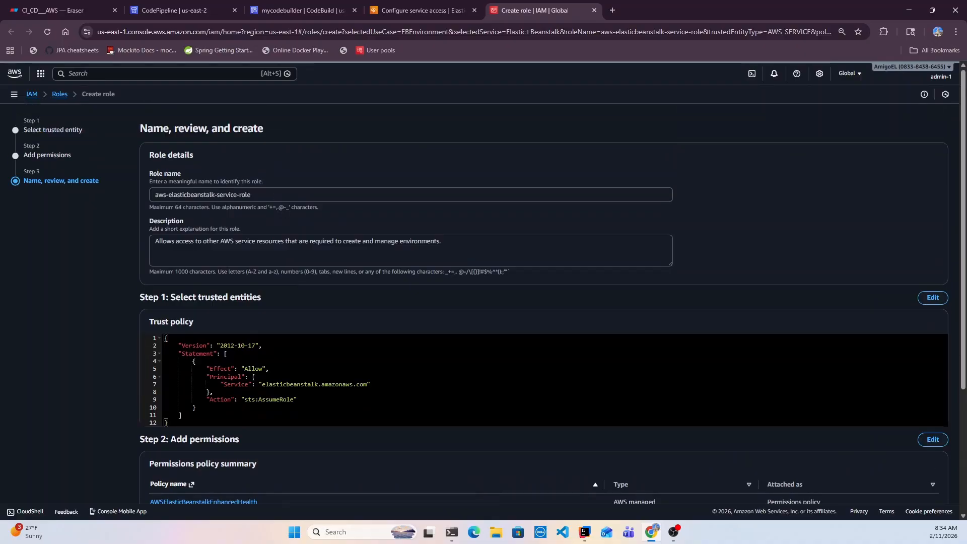
left_click(595, 10)
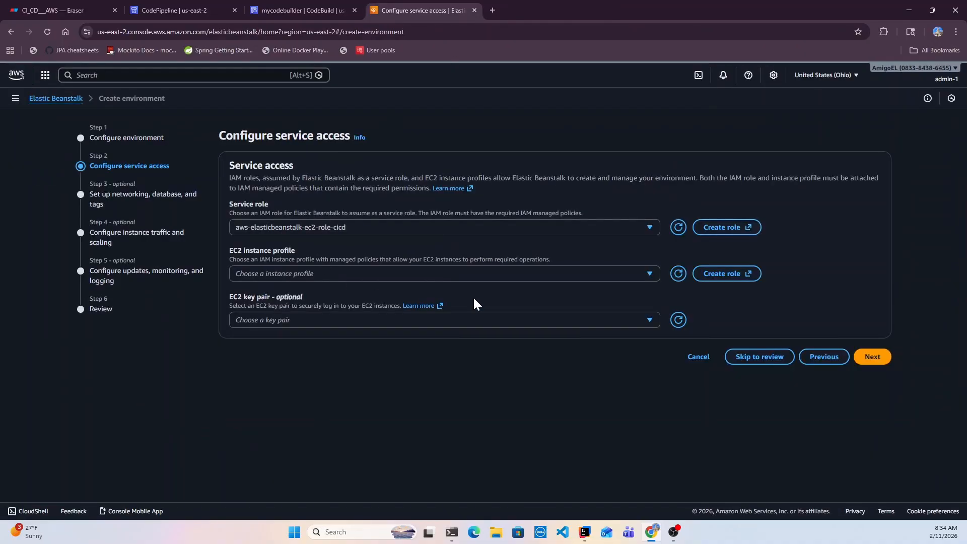
Refresh the EC2 instance profiles, choose mycicdcompute-role, and proceed past networking, database and tags with the default settings.
left_click(677, 276)
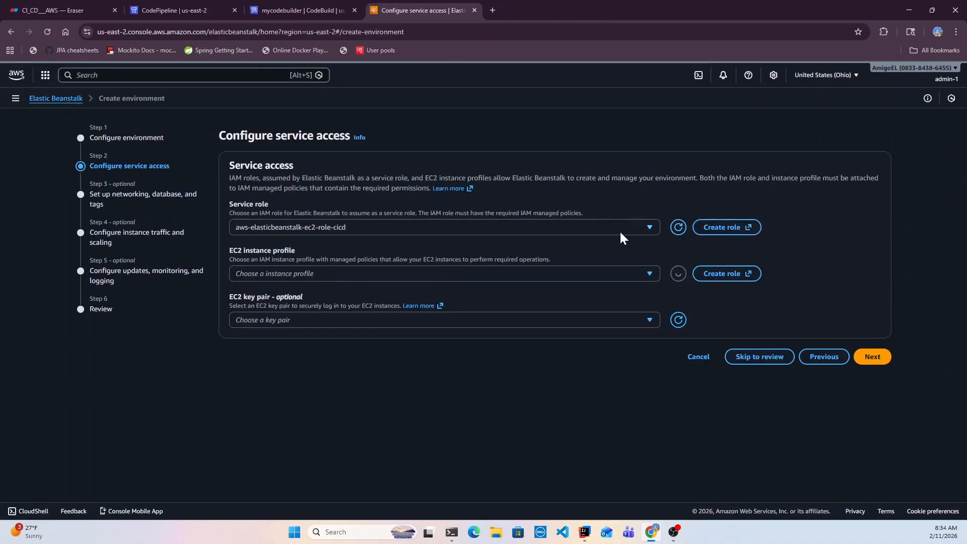
left_click(350, 273)
left_click(262, 339)
left_click(874, 359)
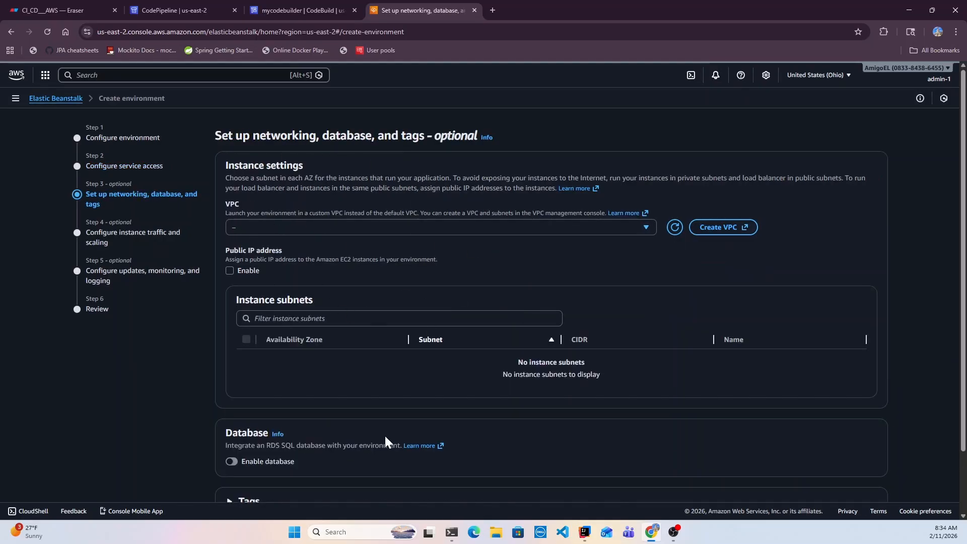
scroll(424, 393, "down", 3)
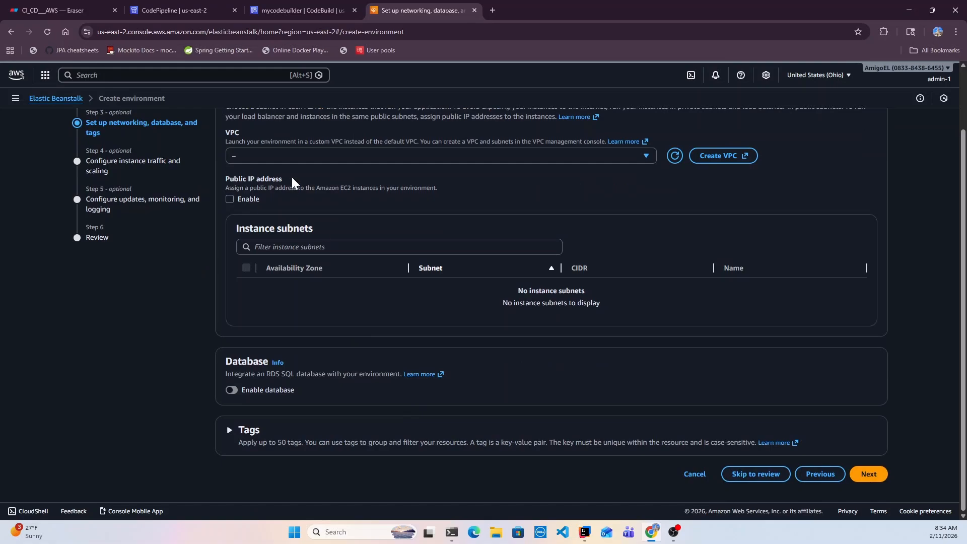
left_click(876, 476)
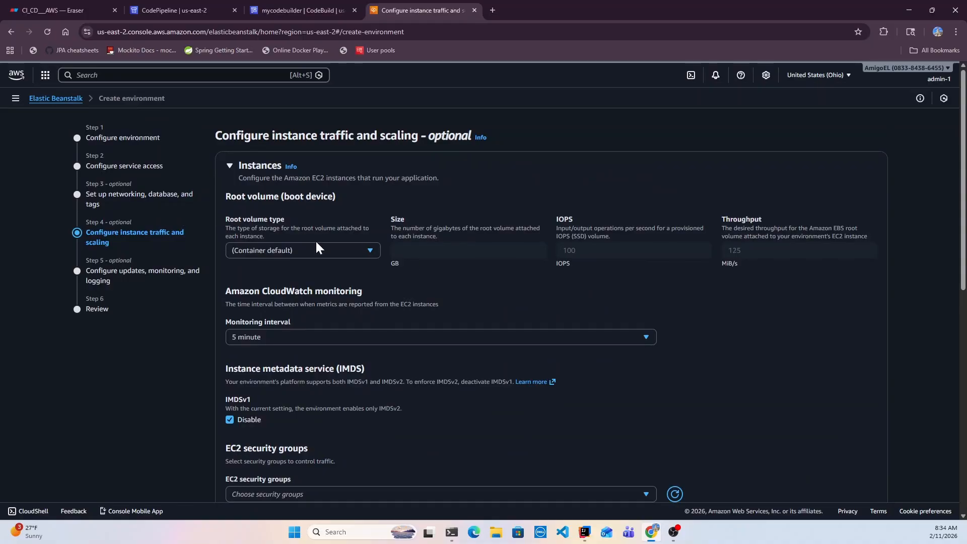
Allow IMDSv1 by clearing its Disable option and view the available EC2 security groups without choosing any.
scroll(313, 280, "down", 1)
scroll(319, 301, "down", 2)
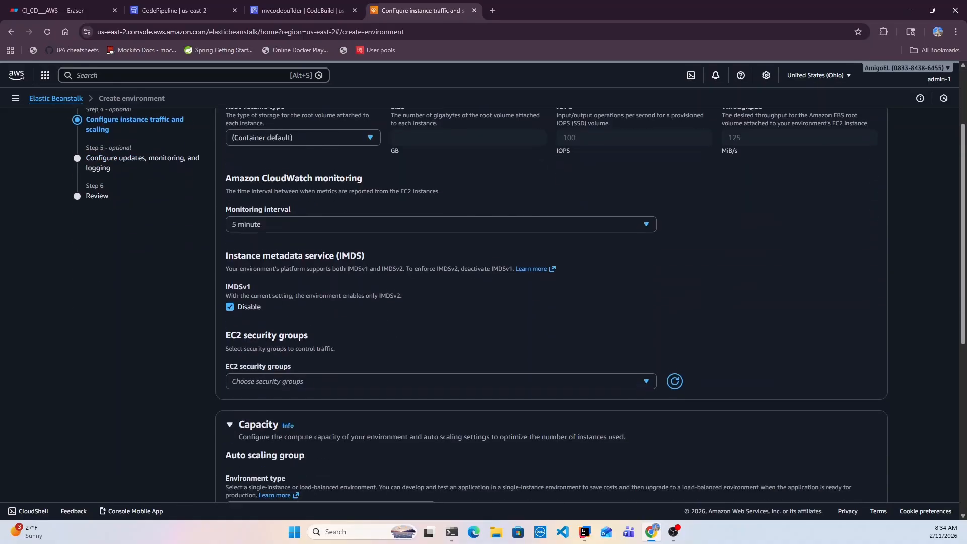
left_click(230, 294)
scroll(325, 289, "down", 2)
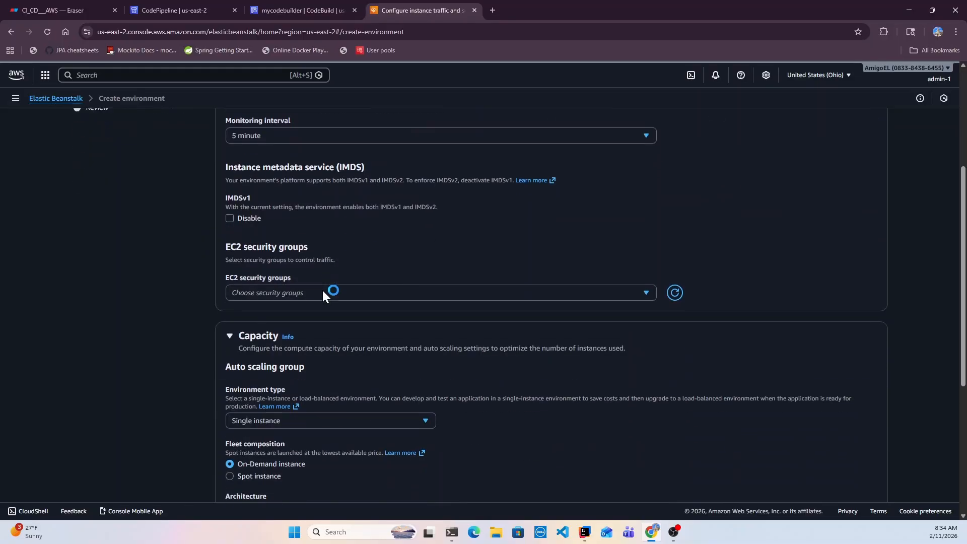
left_click(267, 286)
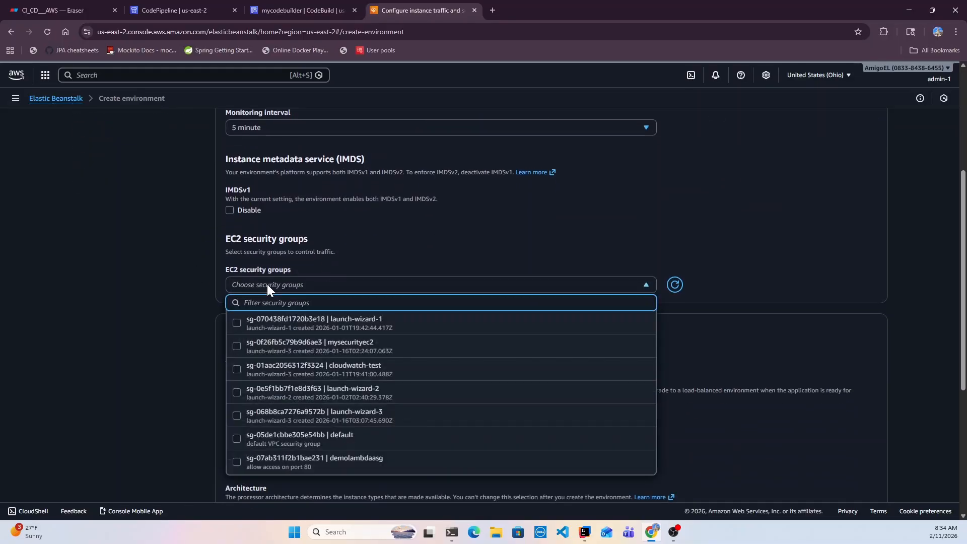
left_click(371, 253)
Set the first instance type to t2.micro for the single-instance environment and proceed to updates, monitoring and logging.
scroll(382, 275, "down", 1)
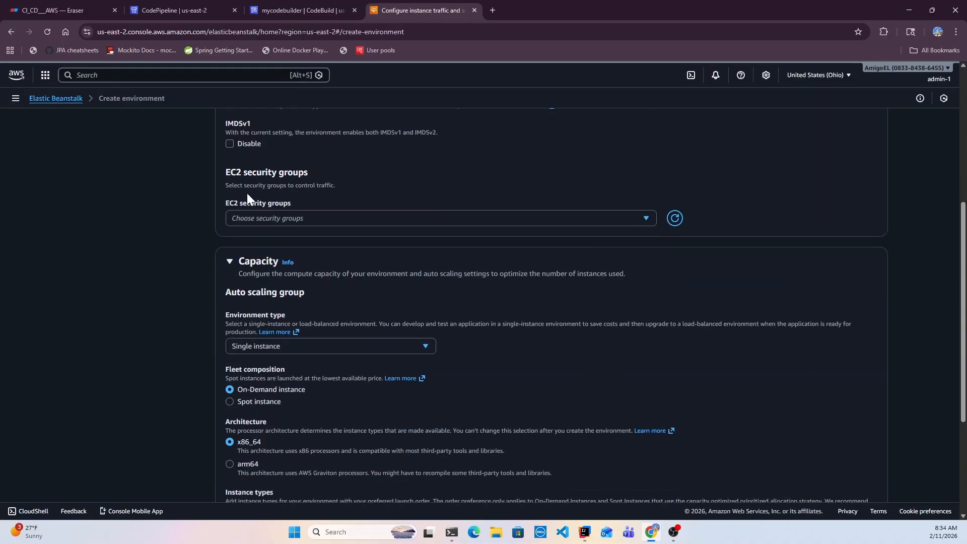
scroll(310, 283, "down", 1)
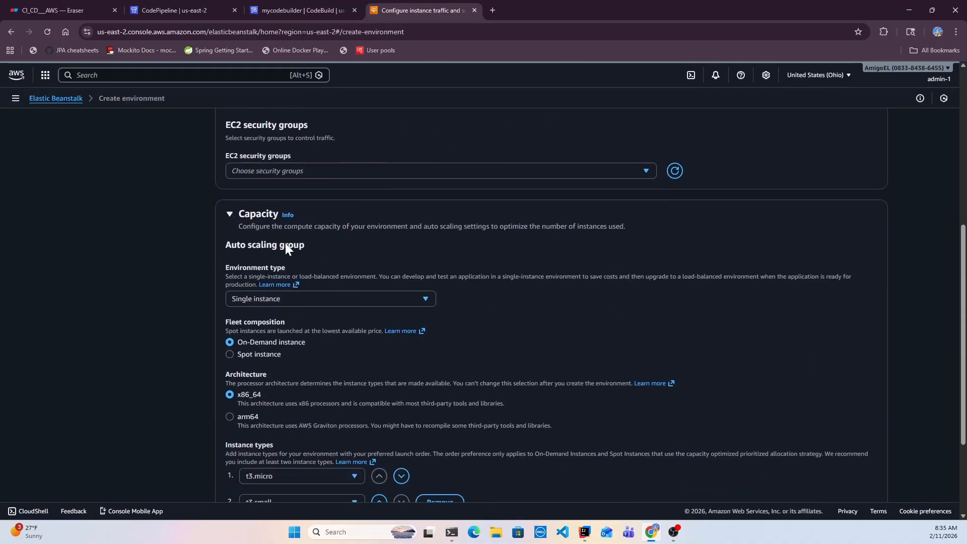
scroll(389, 308, "down", 1)
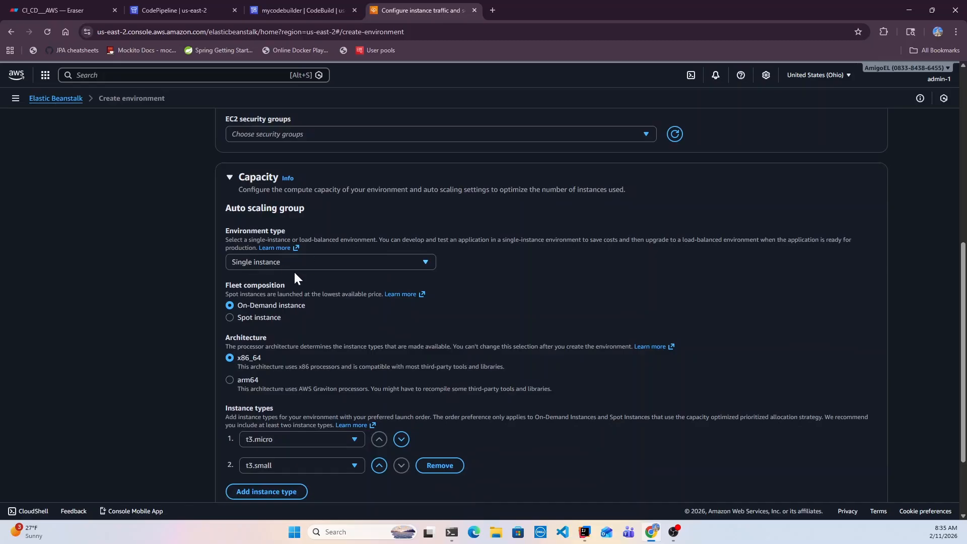
scroll(299, 280, "down", 1)
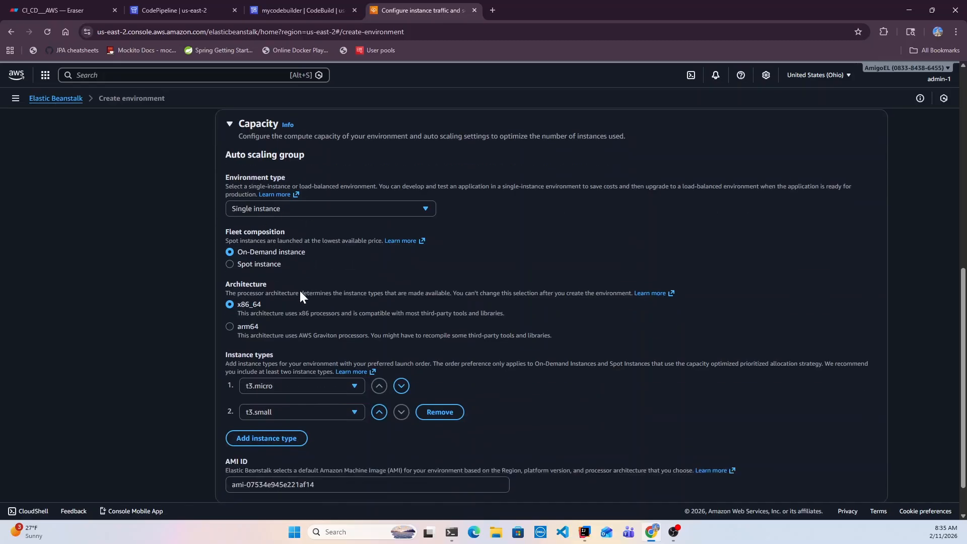
scroll(301, 305, "down", 1)
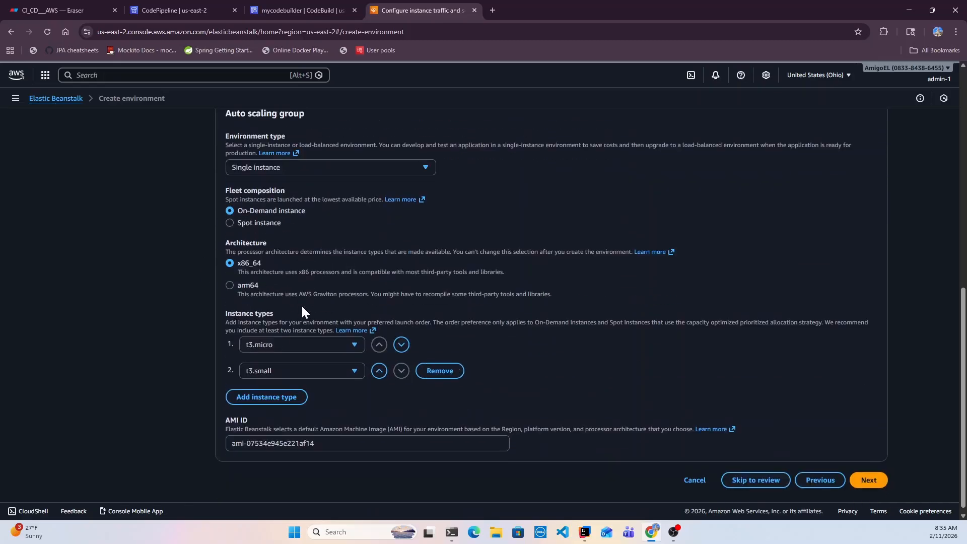
left_click(283, 340)
type("t2.mi")
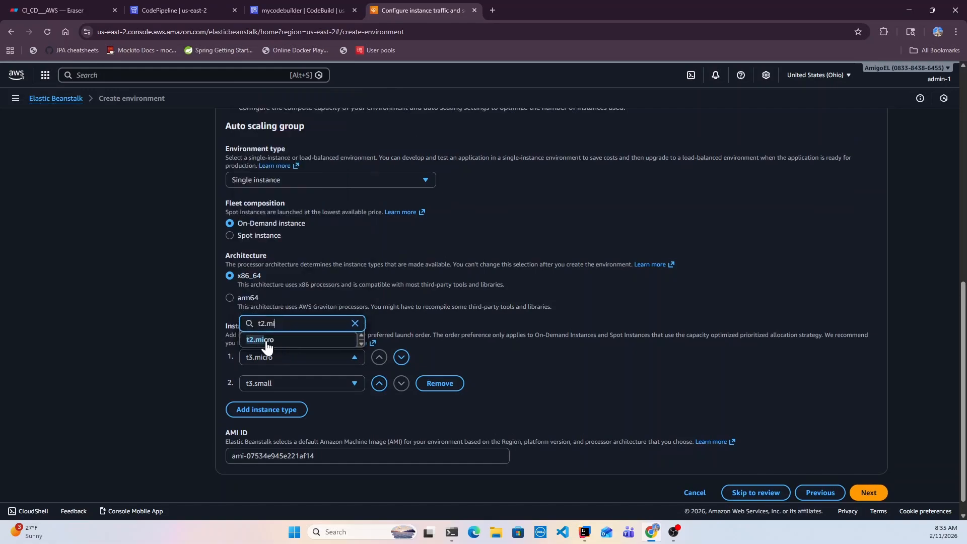
left_click(267, 339)
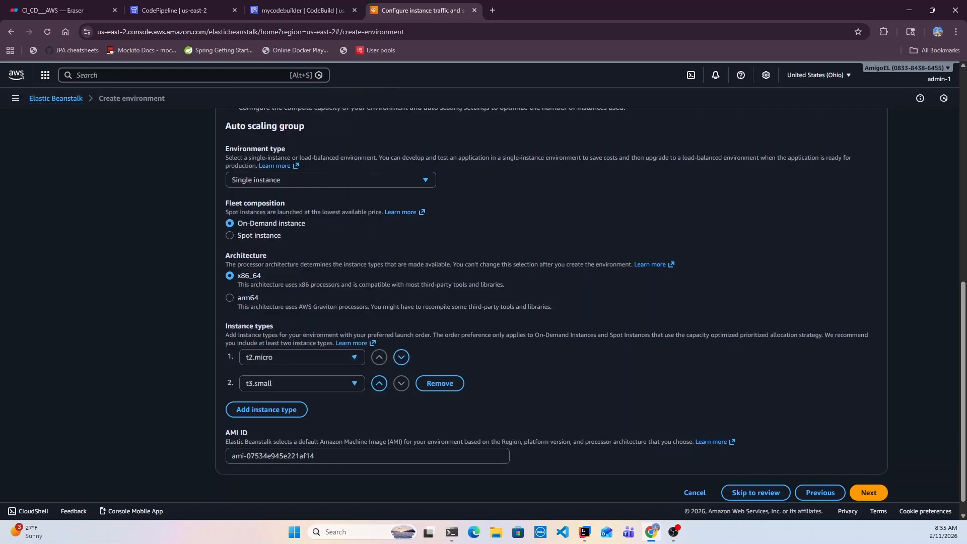
scroll(299, 309, "down", 1)
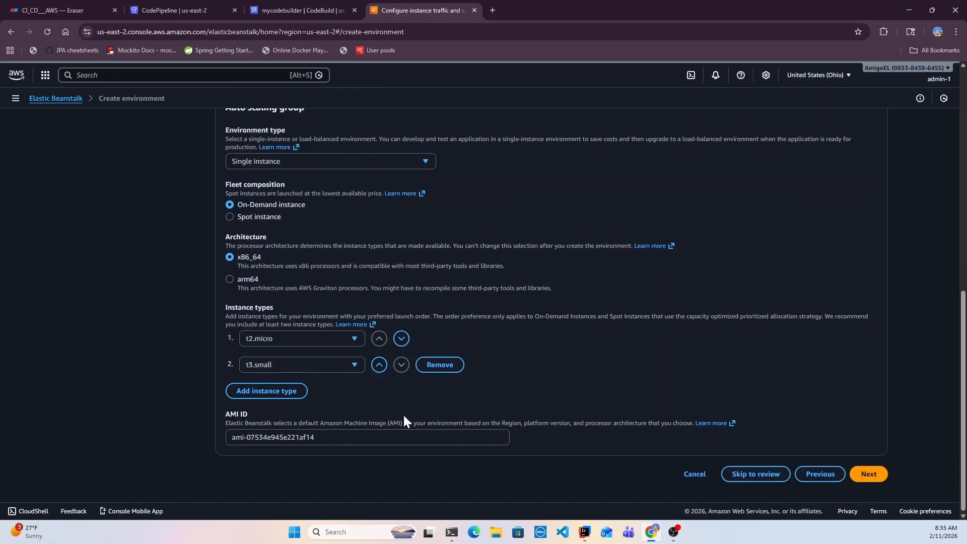
left_click(866, 472)
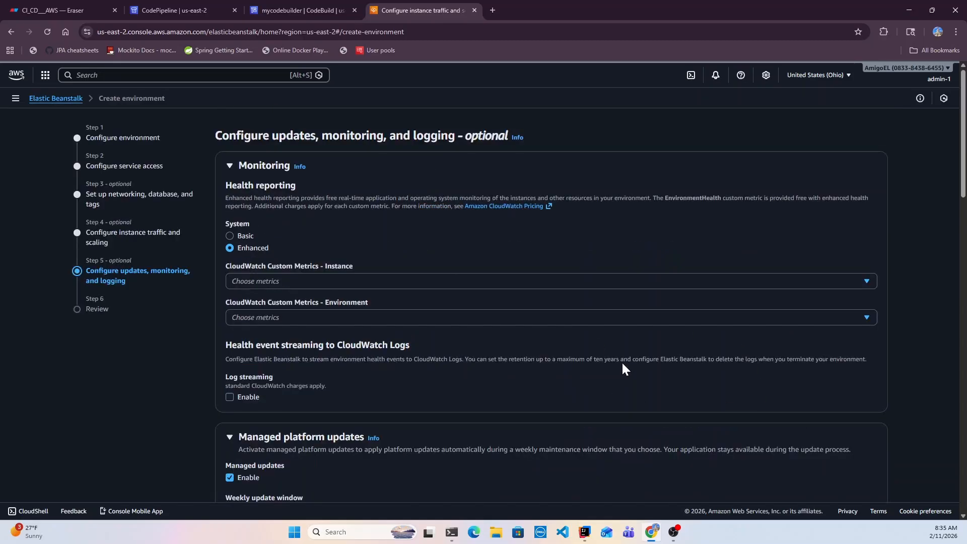
Set health reporting to Basic, disable managed platform updates, and proceed to the environment review.
left_click(229, 236)
scroll(323, 217, "down", 4)
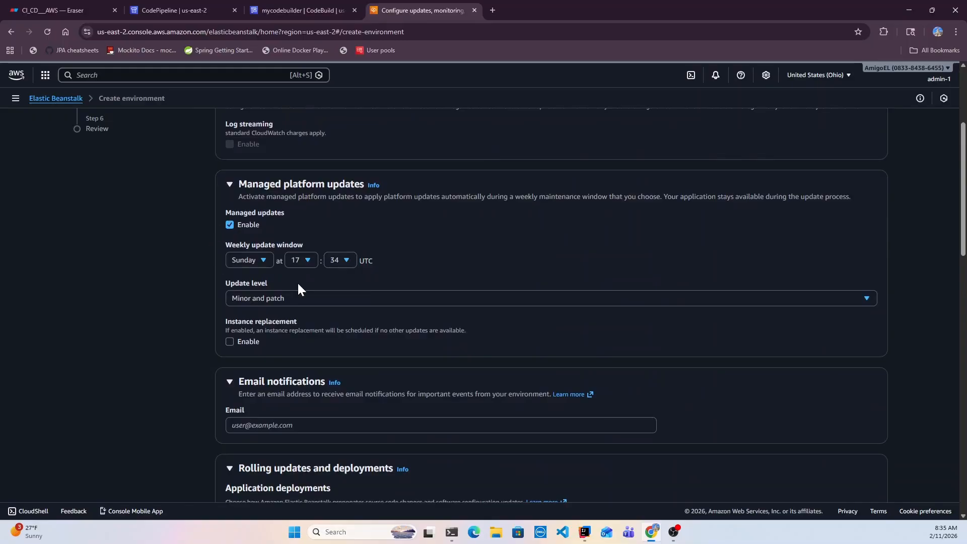
left_click(230, 224)
scroll(353, 236, "down", 3)
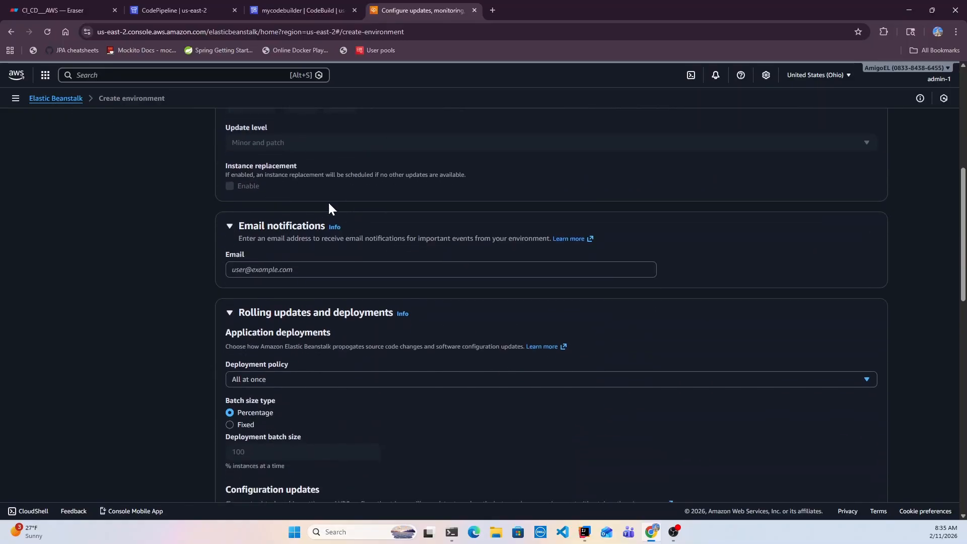
scroll(282, 272, "down", 2)
scroll(419, 351, "down", 5)
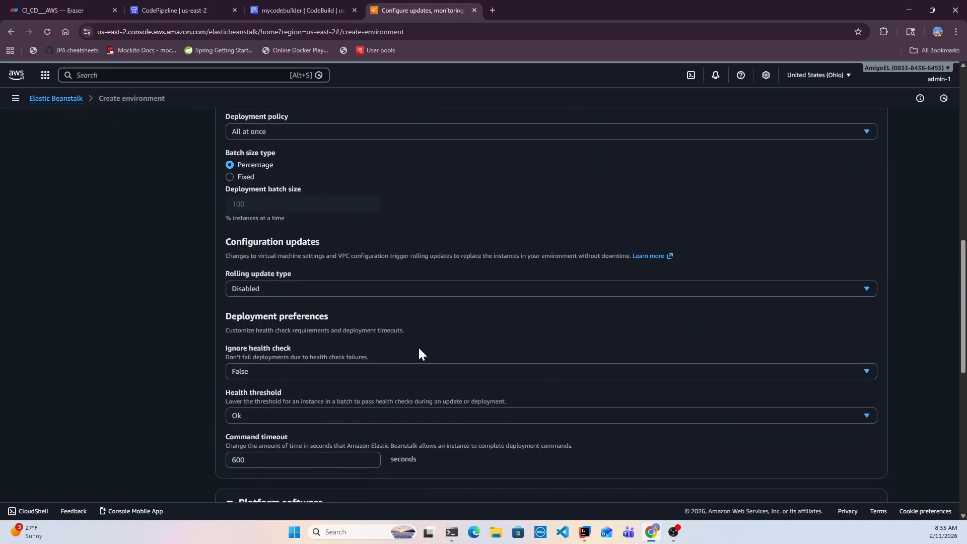
scroll(420, 352, "down", 9)
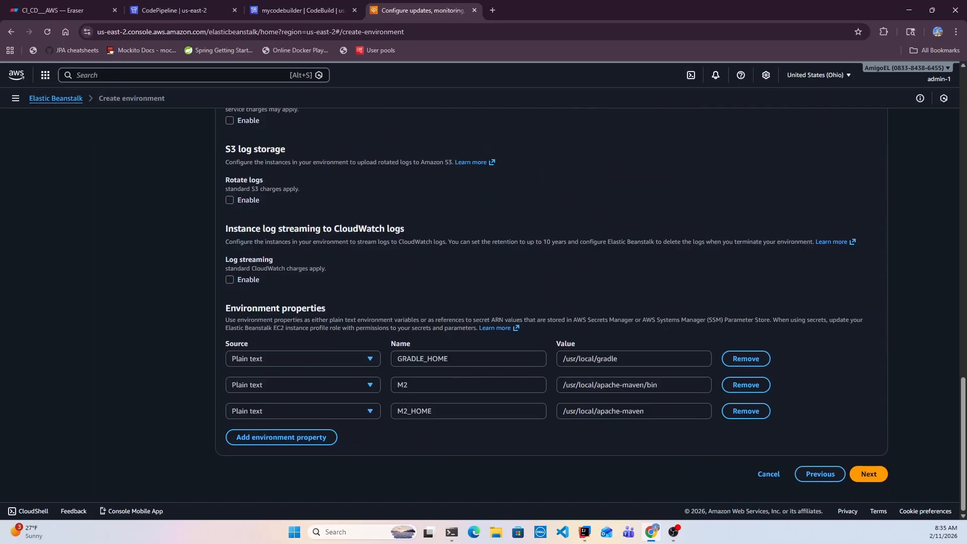
left_click(870, 475)
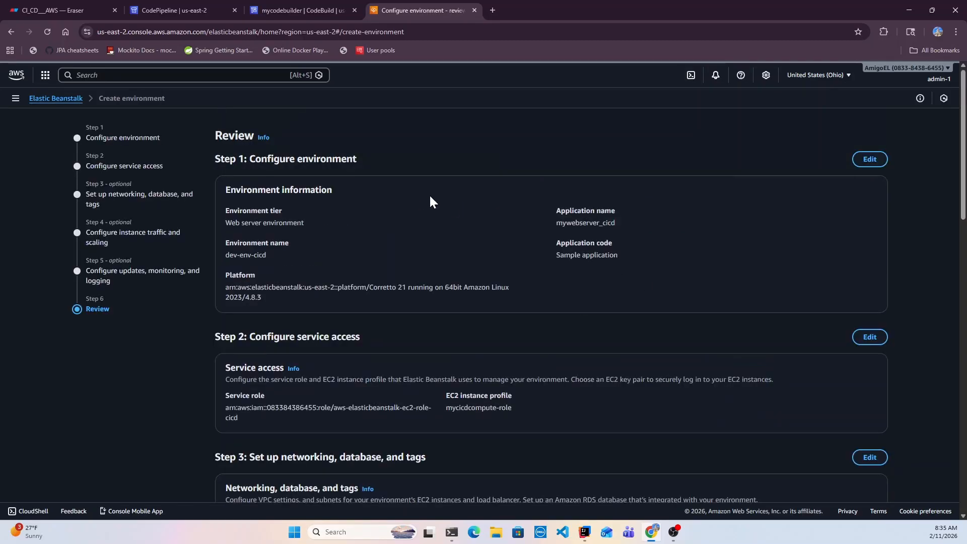
Review the environment configuration through to the environment properties and create the dev-env-cicd environment.
scroll(575, 304, "down", 10)
scroll(575, 306, "down", 8)
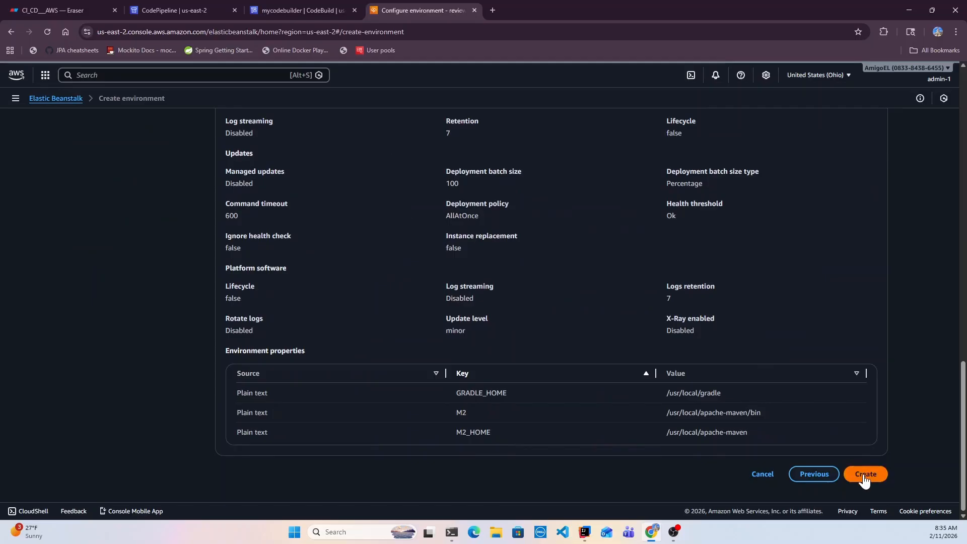
left_click(864, 474)
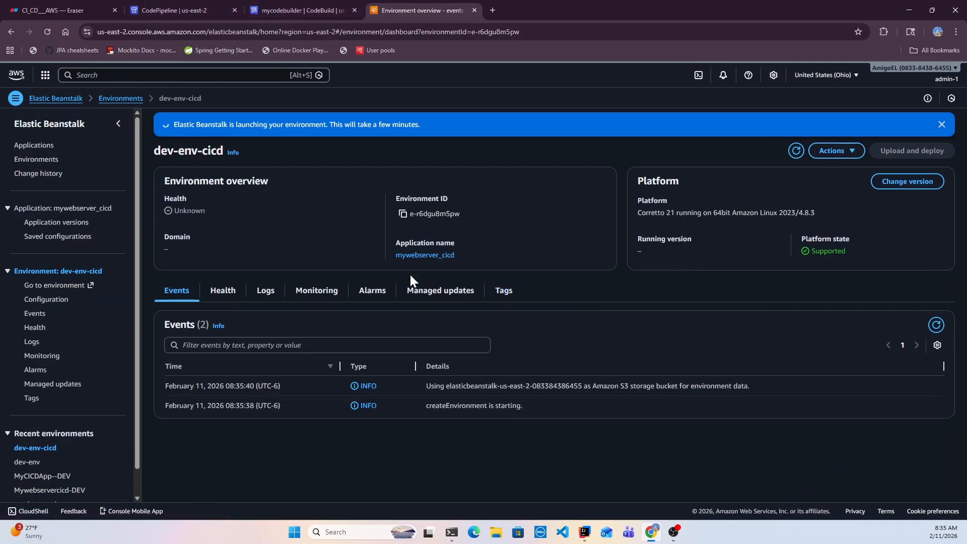
Switch to the Eraser diagram and examine its testing, code building and code deployment sections.
left_click(299, 8)
left_click(58, 4)
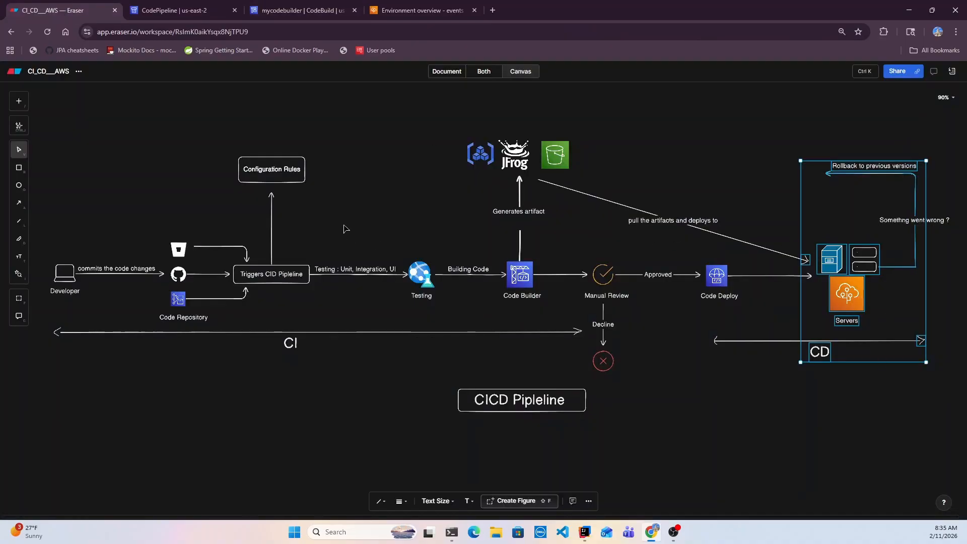
left_click_drag(368, 192, 566, 338)
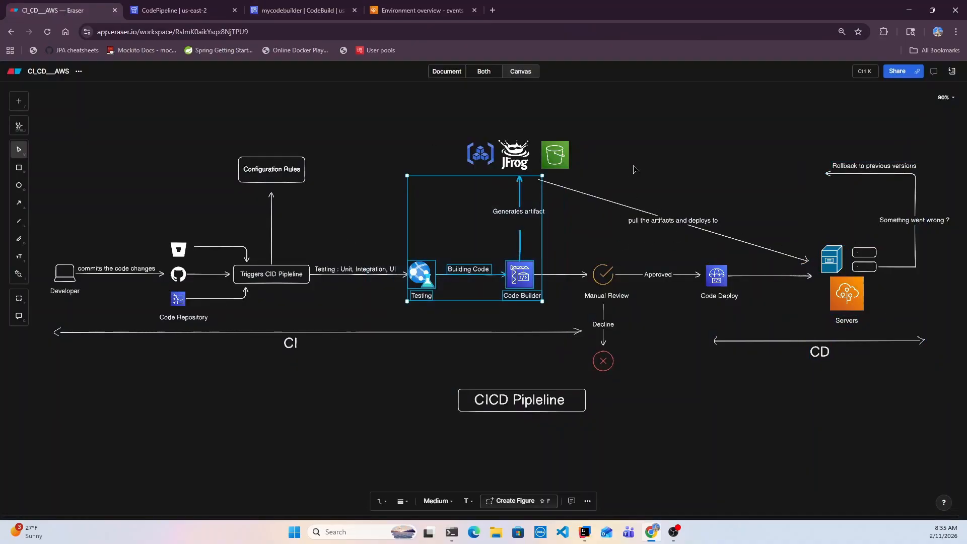
left_click_drag(633, 164, 799, 347)
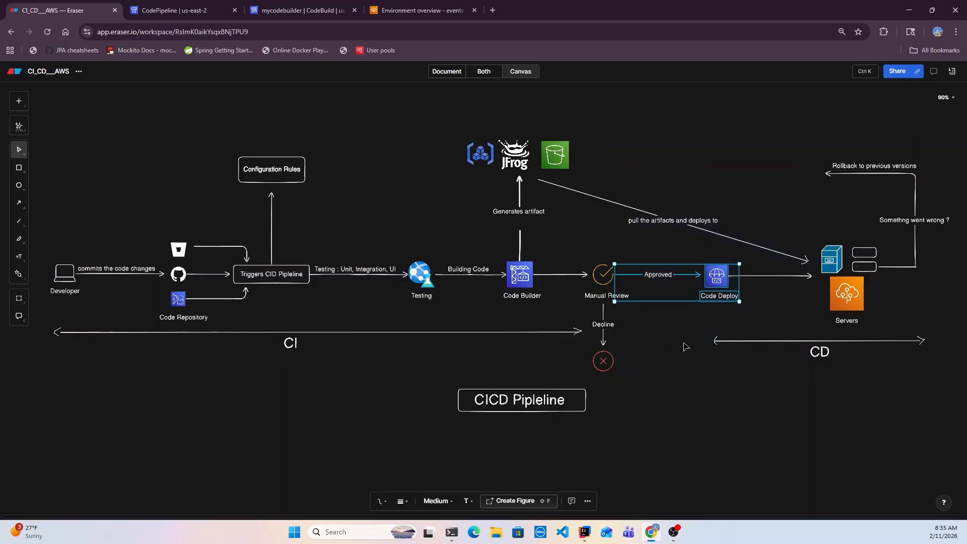
left_click(685, 425)
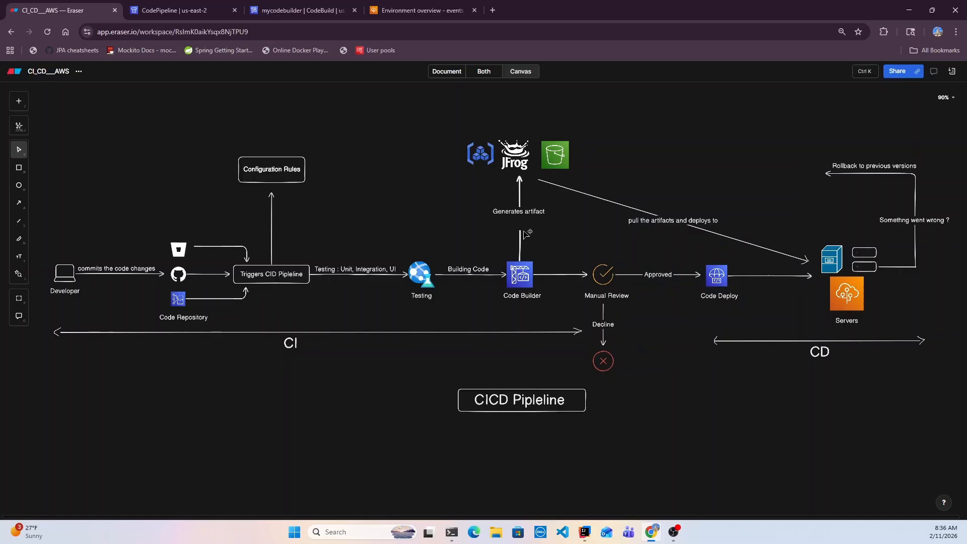
Switch to CodePipeline, start a new pipeline with the Build custom pipeline category, and proceed to the pipeline settings.
left_click(169, 9)
left_click(667, 243)
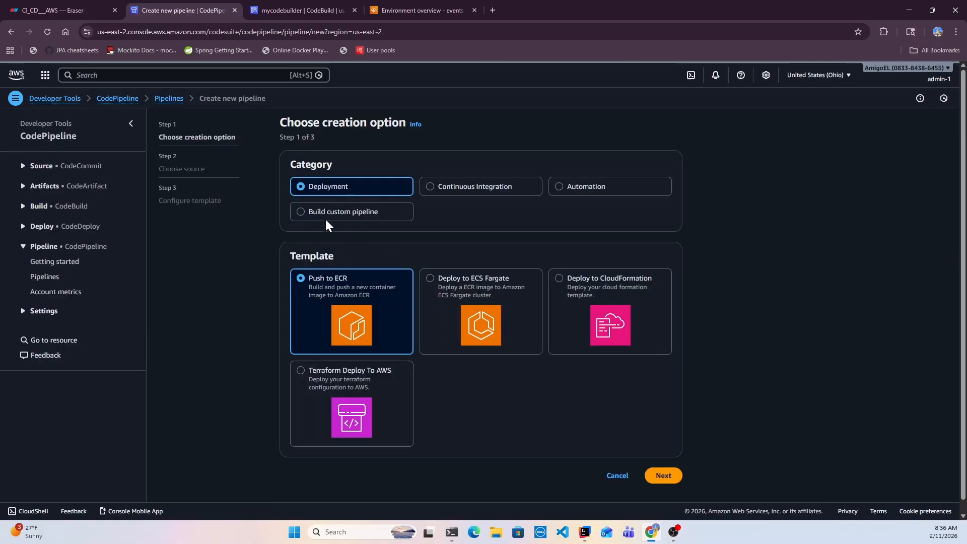
left_click(361, 212)
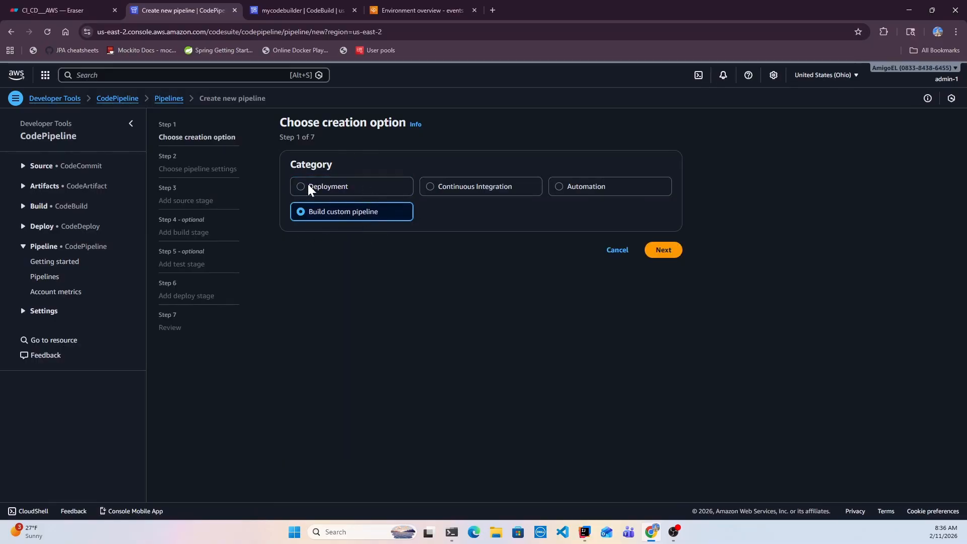
left_click(664, 250)
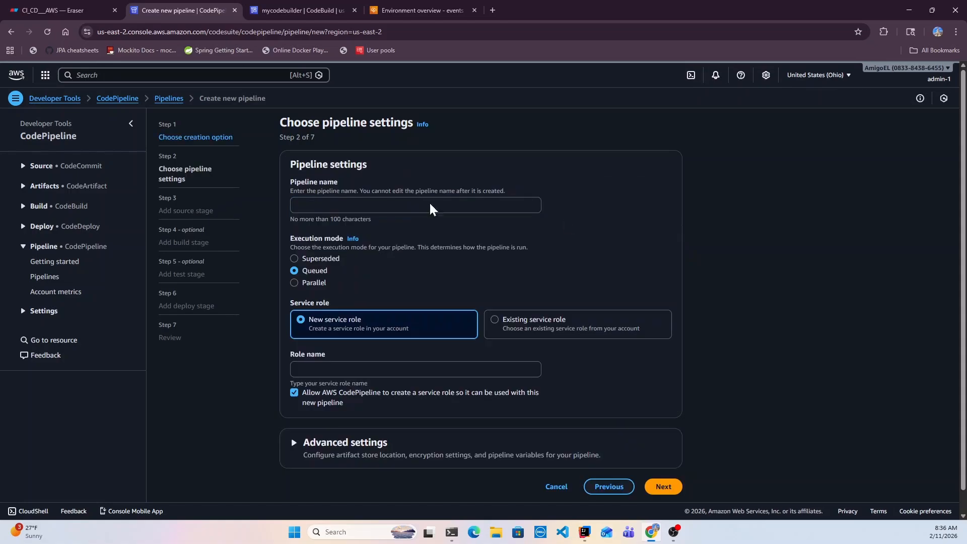
Name the pipeline mycicdpipeline, keep the new service role and default advanced settings, and proceed to the source stage.
type("mycic")
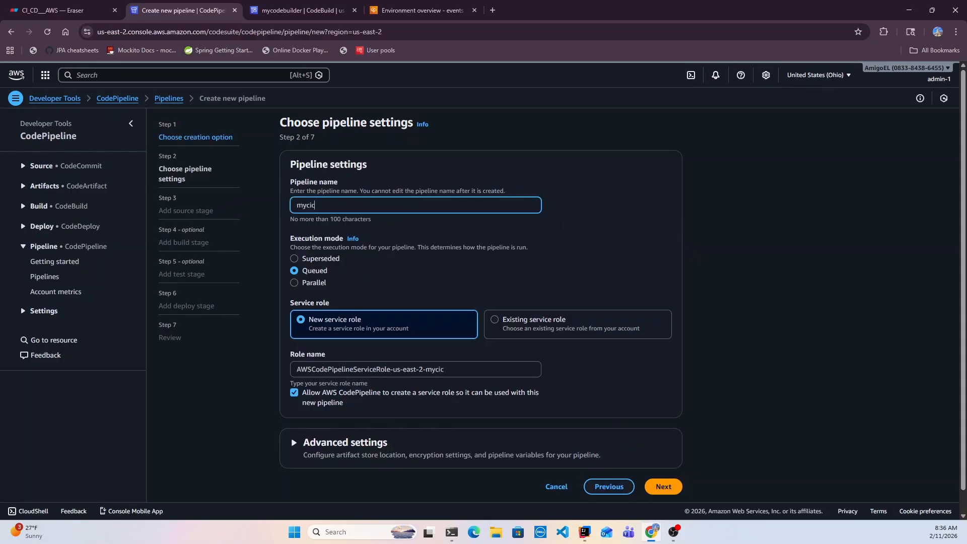
type("dpi")
key("BackSpace")
type("dpiple")
key("BackSpace")
type("eline")
scroll(509, 303, "down", 1)
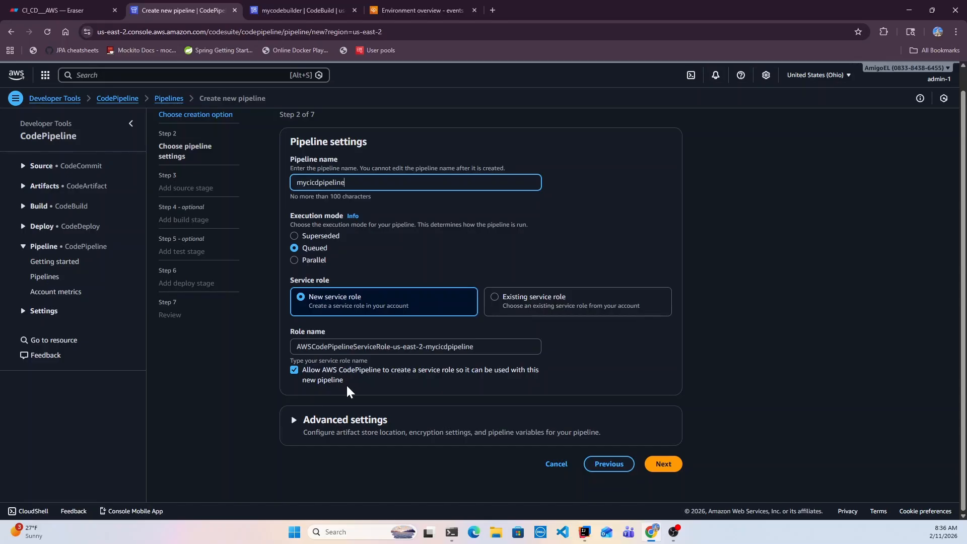
left_click(358, 420)
scroll(398, 442, "down", 5)
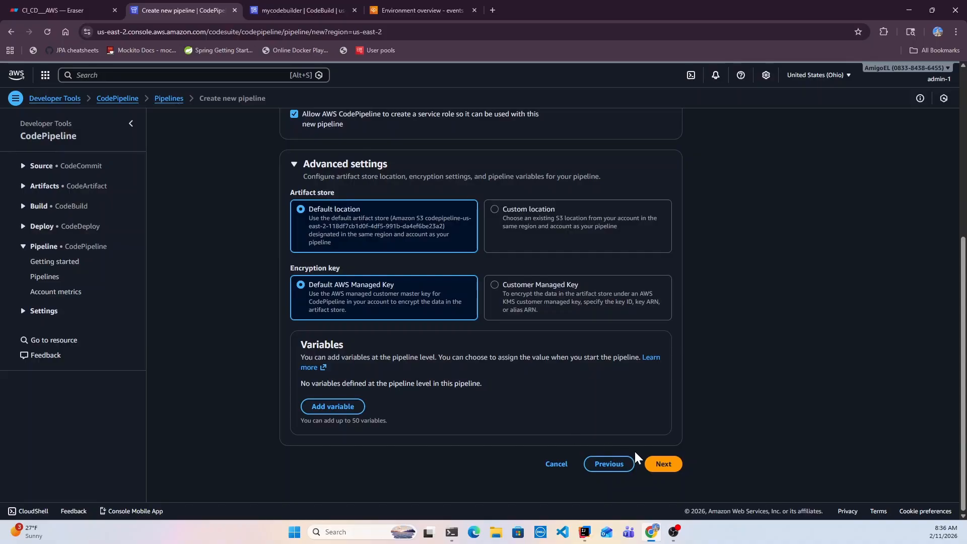
left_click(662, 463)
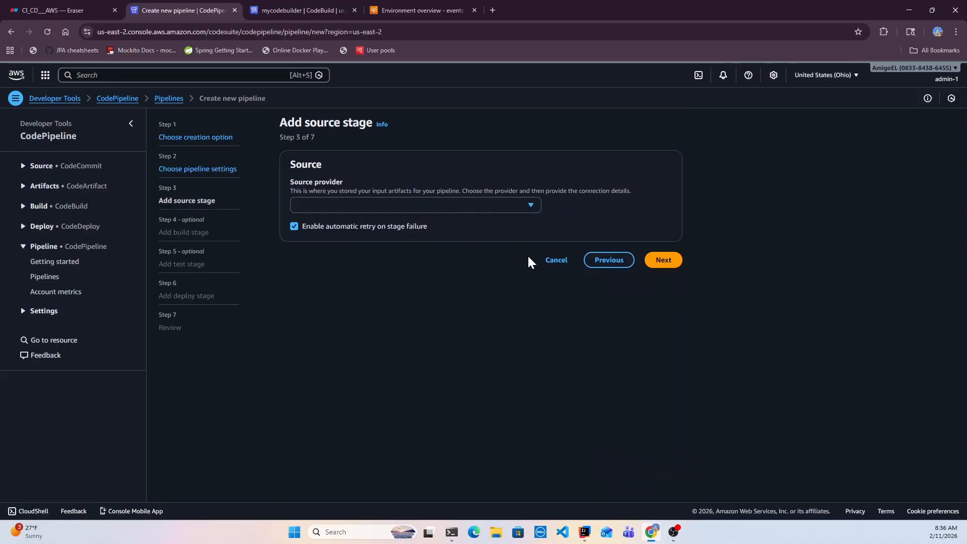
Set the source to AWS CodeCommit with repository mycicdrepo and branch main, and proceed to the build stage.
left_click(343, 205)
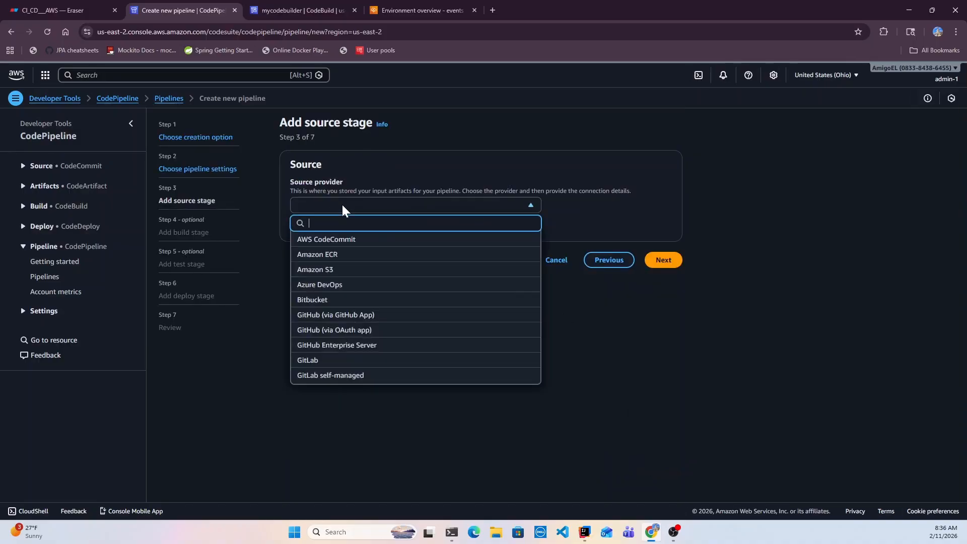
left_click(330, 245)
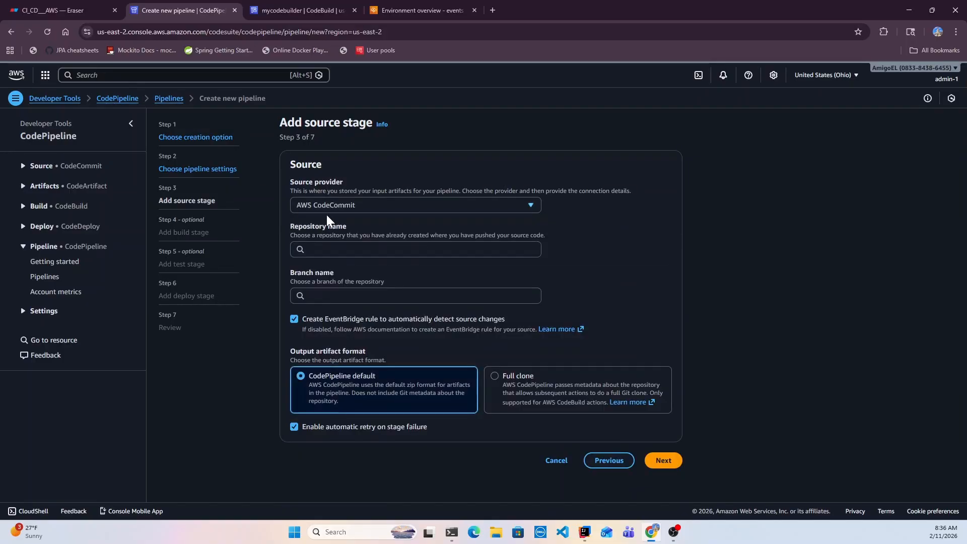
left_click(325, 249)
left_click(325, 266)
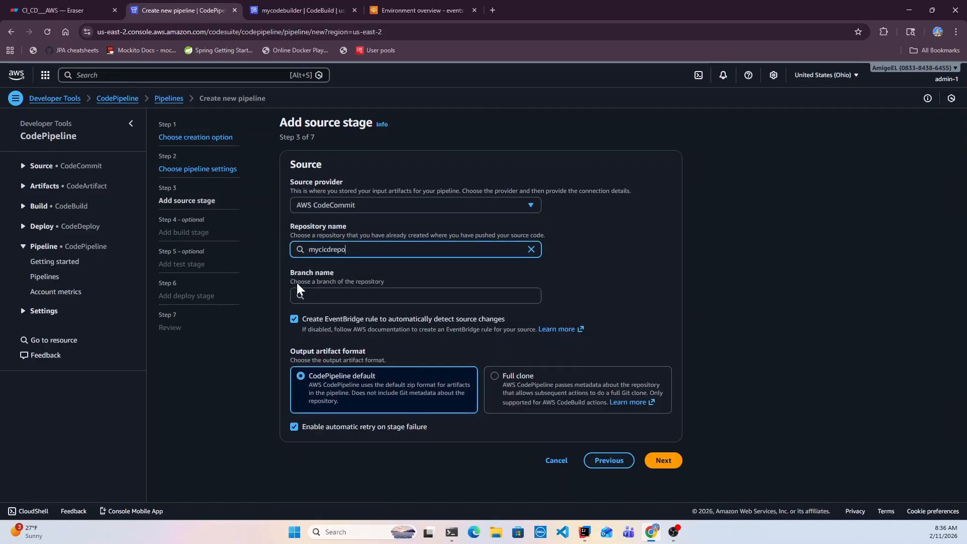
left_click(322, 295)
left_click(323, 315)
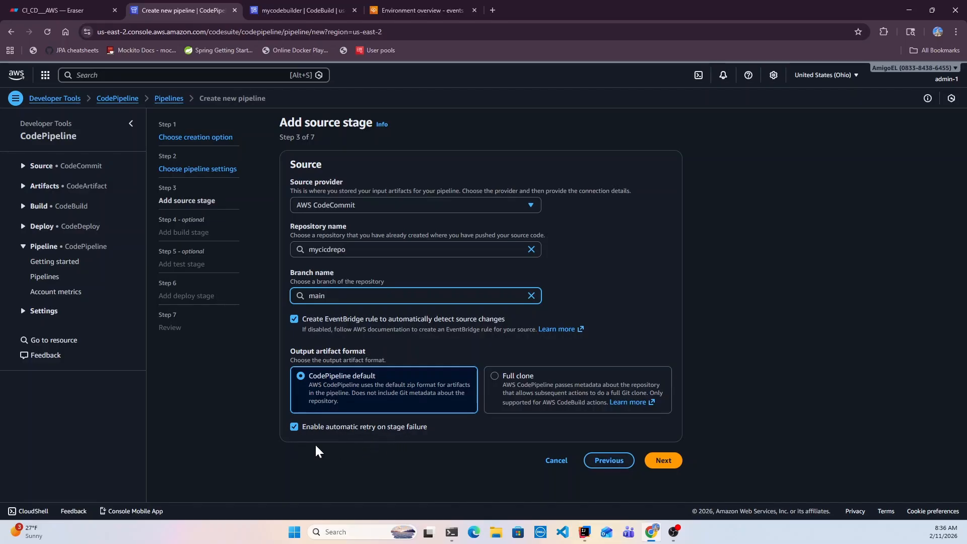
left_click(294, 428)
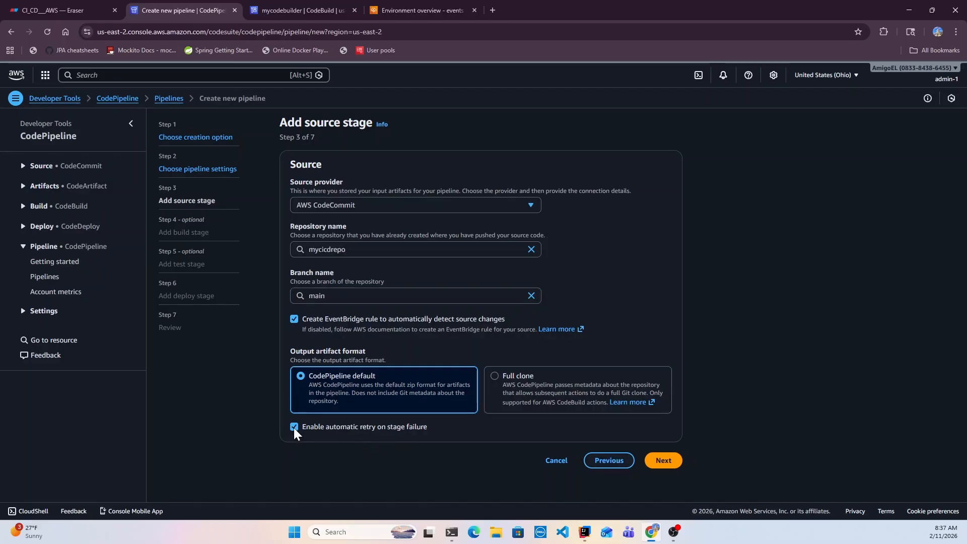
left_click(663, 461)
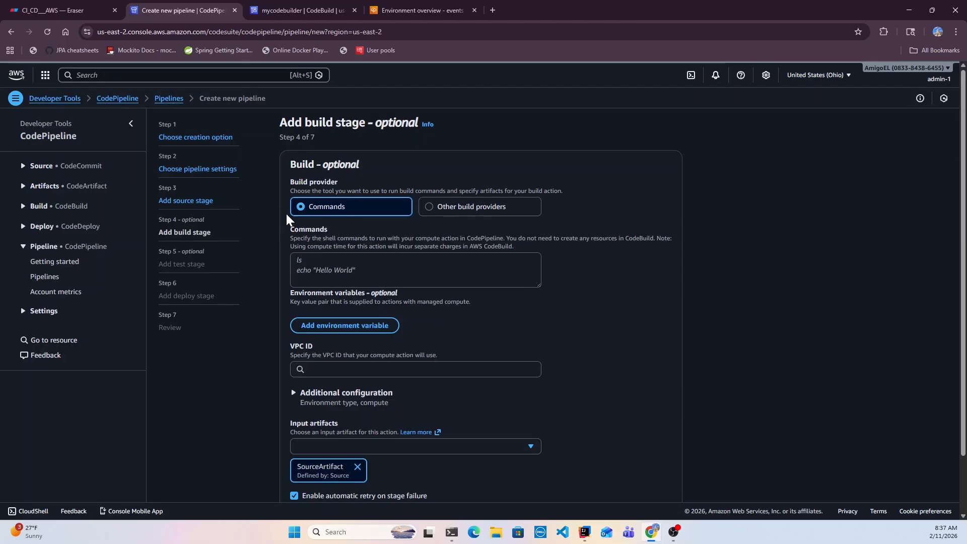
Choose AWS CodeBuild from the other build providers with project mycodebuilder, keep the single build type, and proceed to the test stage.
left_click(430, 207)
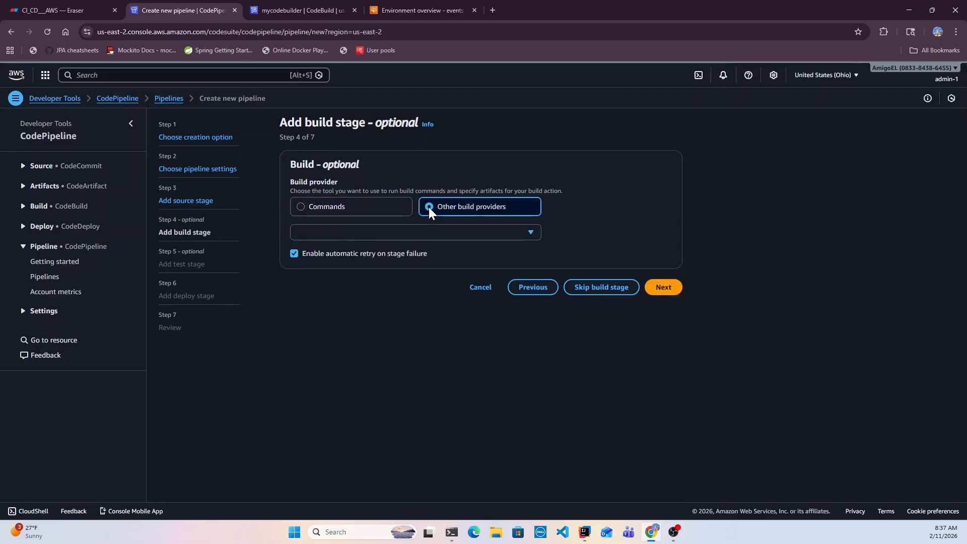
left_click(478, 233)
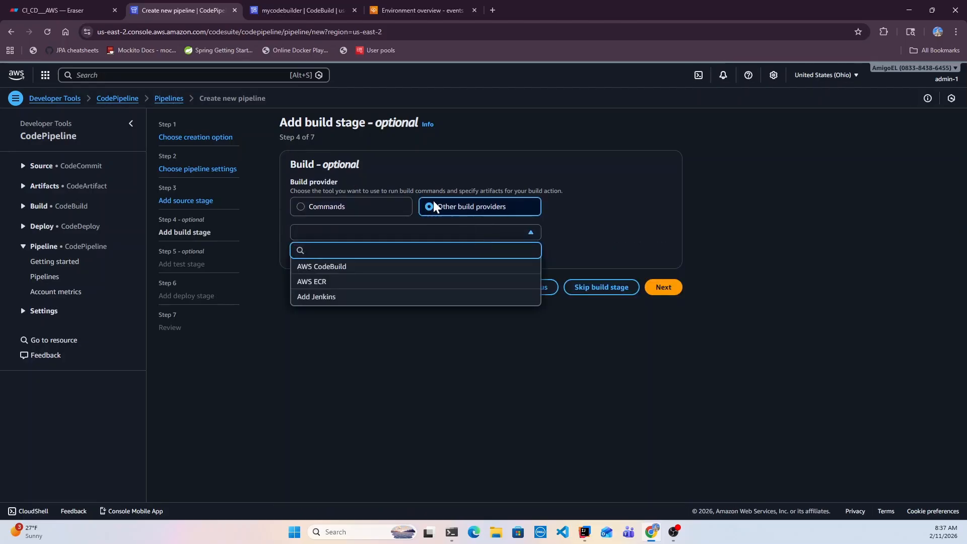
left_click(348, 267)
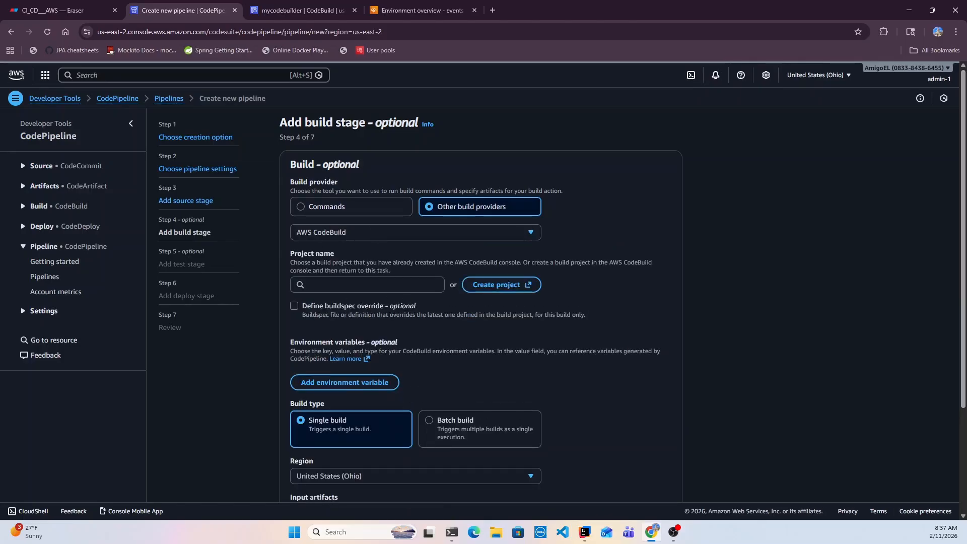
left_click(353, 285)
left_click(344, 306)
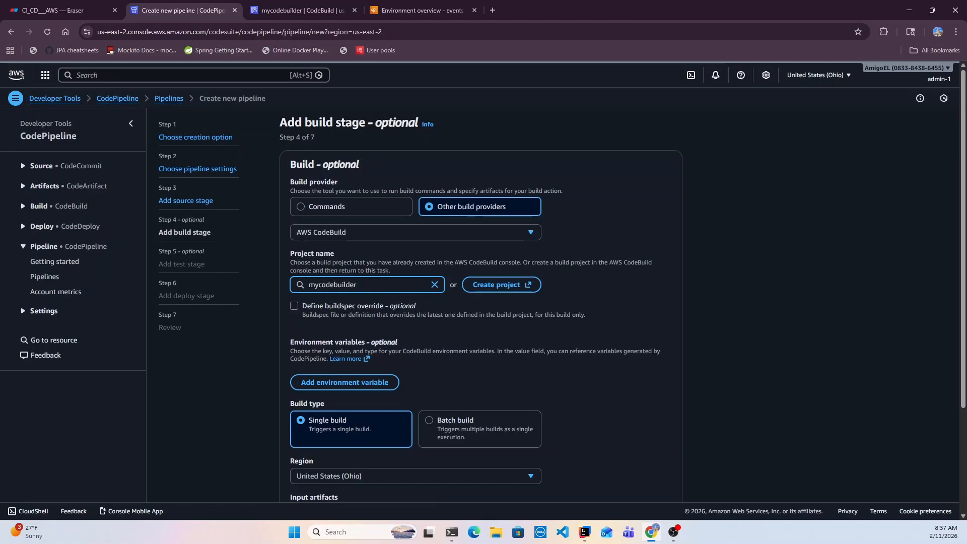
scroll(344, 300, "down", 2)
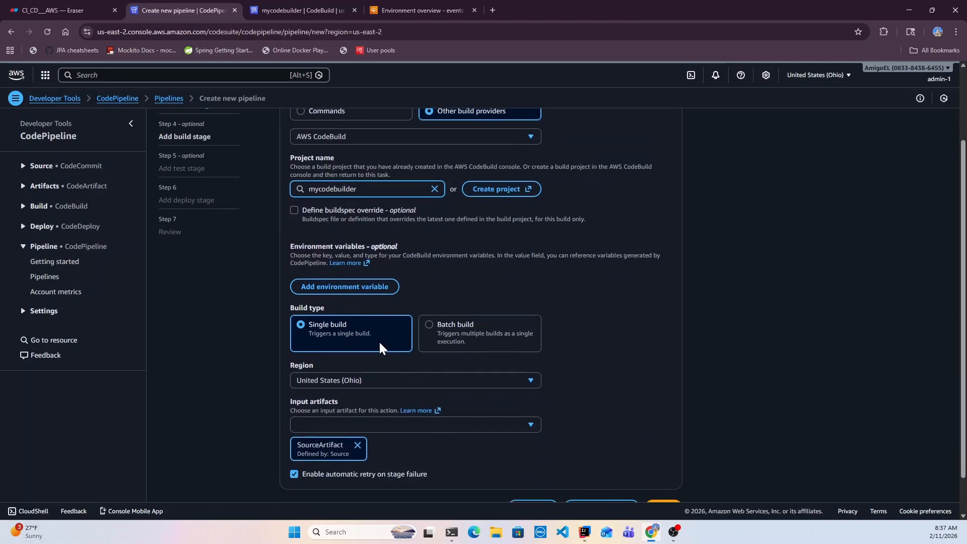
scroll(380, 343, "down", 1)
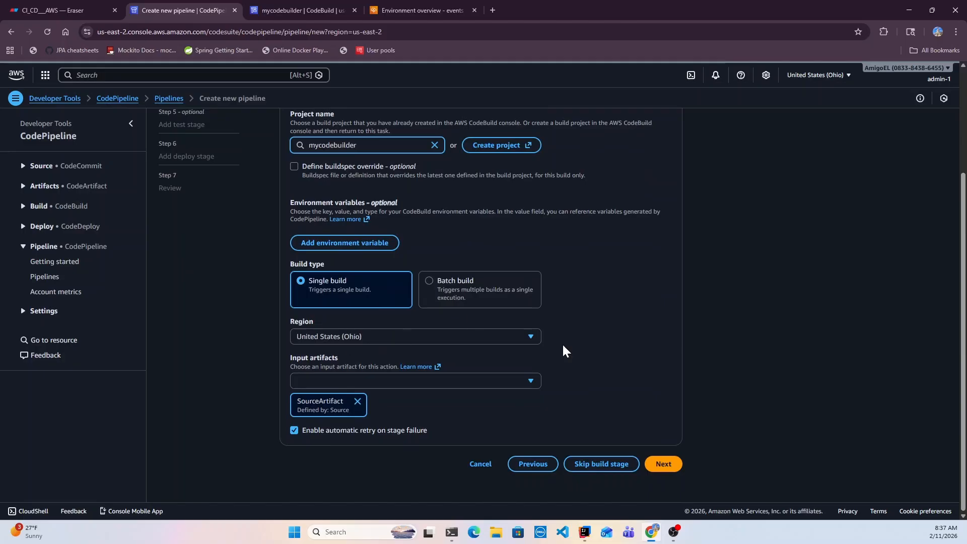
left_click(664, 464)
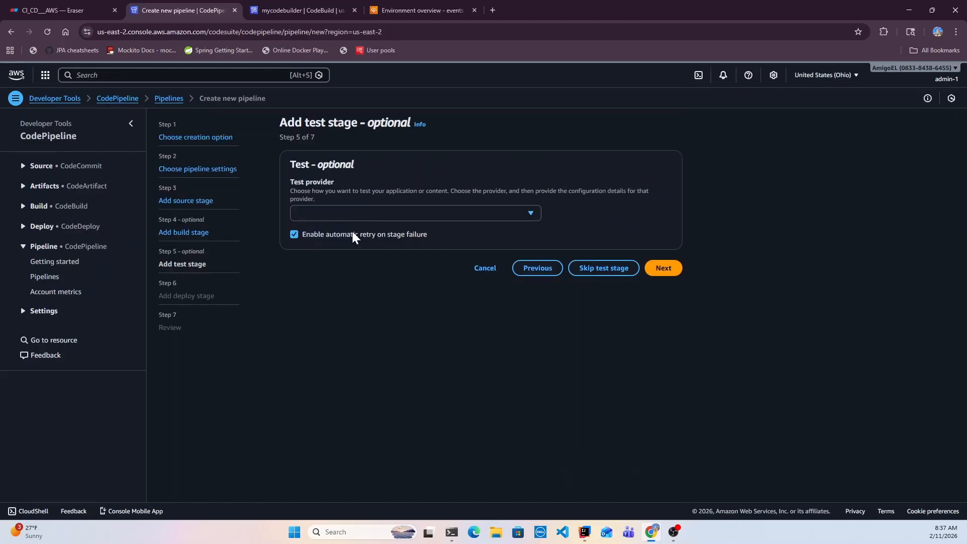
View the available test providers without choosing any and skip the test stage.
left_click(383, 214)
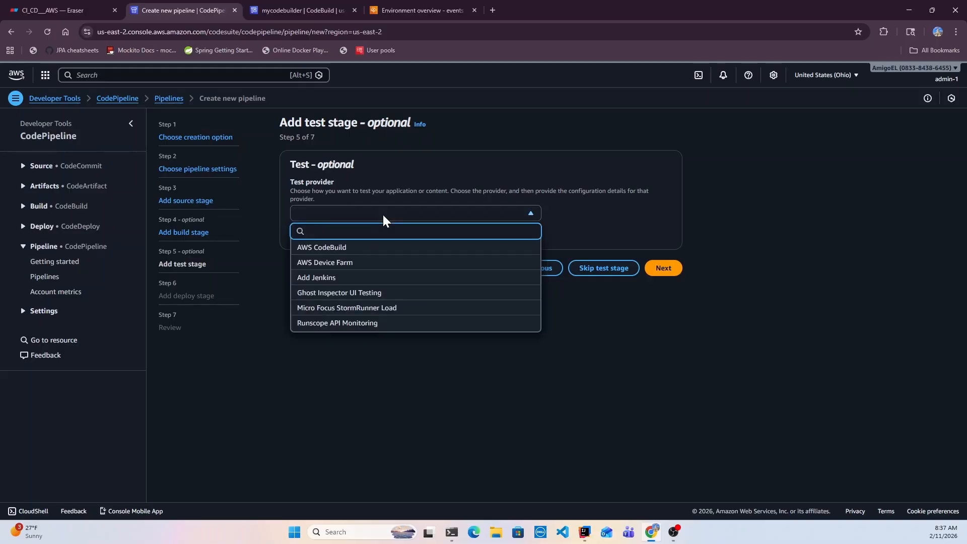
left_click(365, 379)
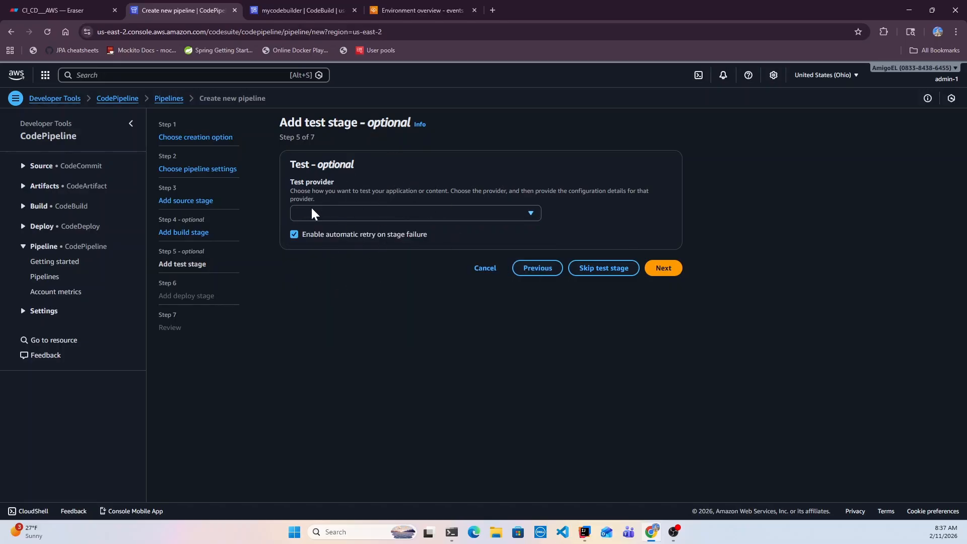
left_click(558, 222)
left_click(607, 272)
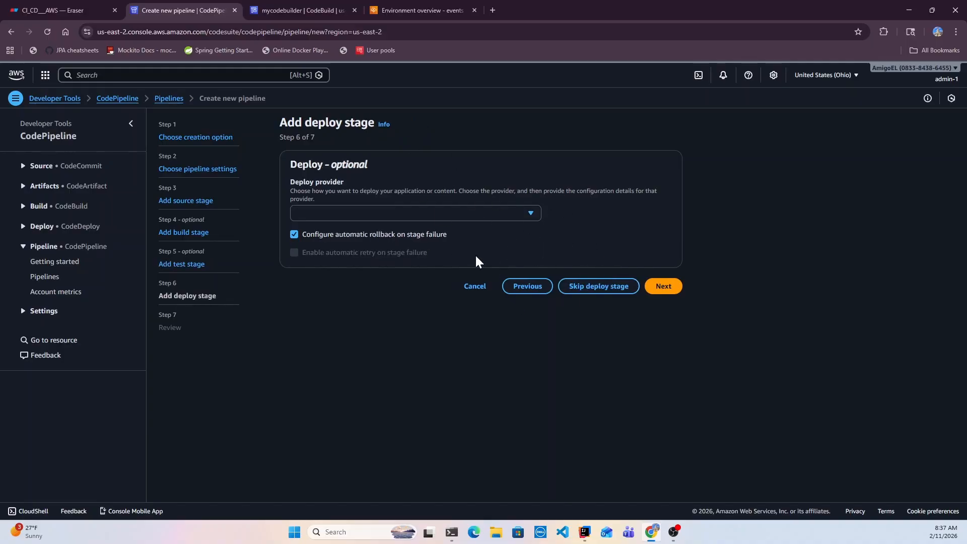
Set the deploy provider to AWS Elastic Beanstalk, keeping the default region and input artifact.
left_click(345, 213)
type("elas")
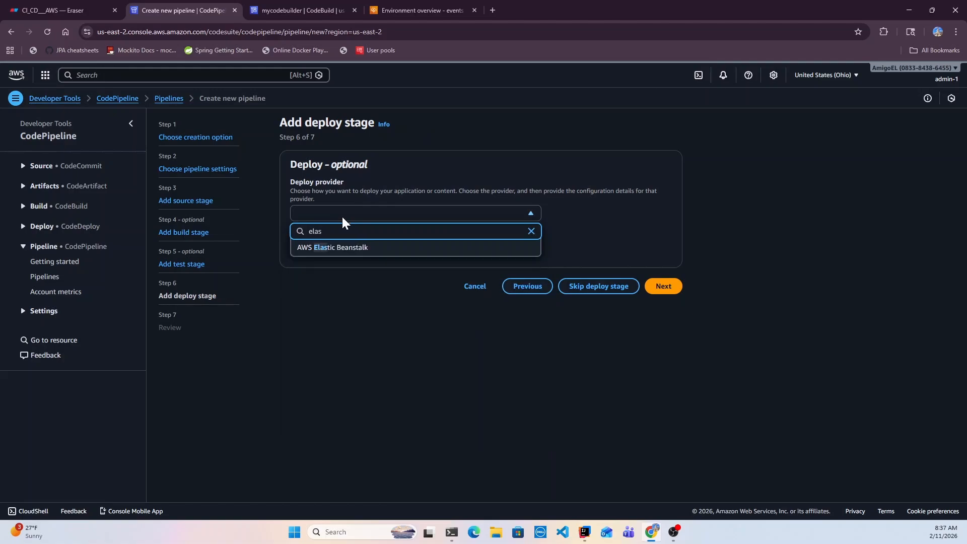
left_click(335, 248)
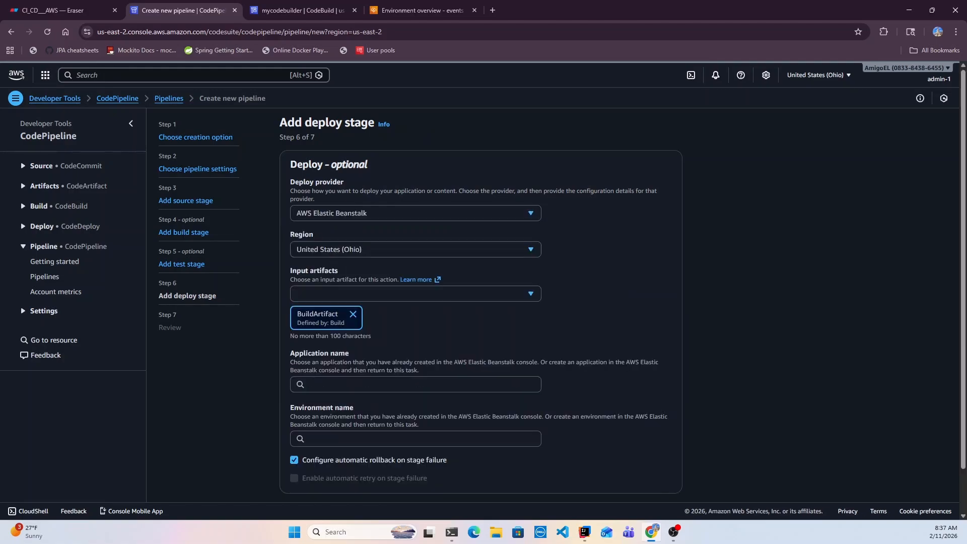
scroll(298, 250, "down", 2)
Open the dev-env-cicd environment's domain, look through the sample application page, and return to the pipeline's deploy stage.
left_click(279, 5)
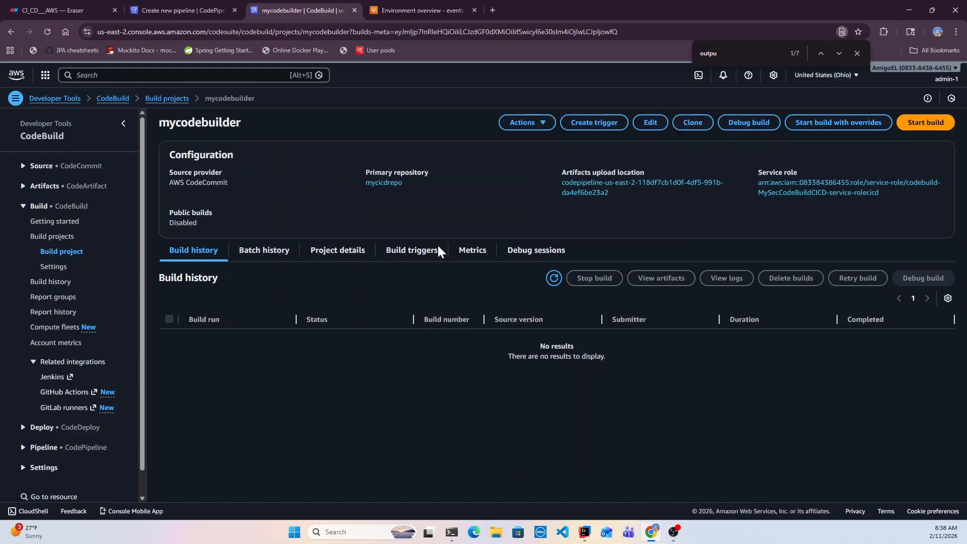
left_click(426, 7)
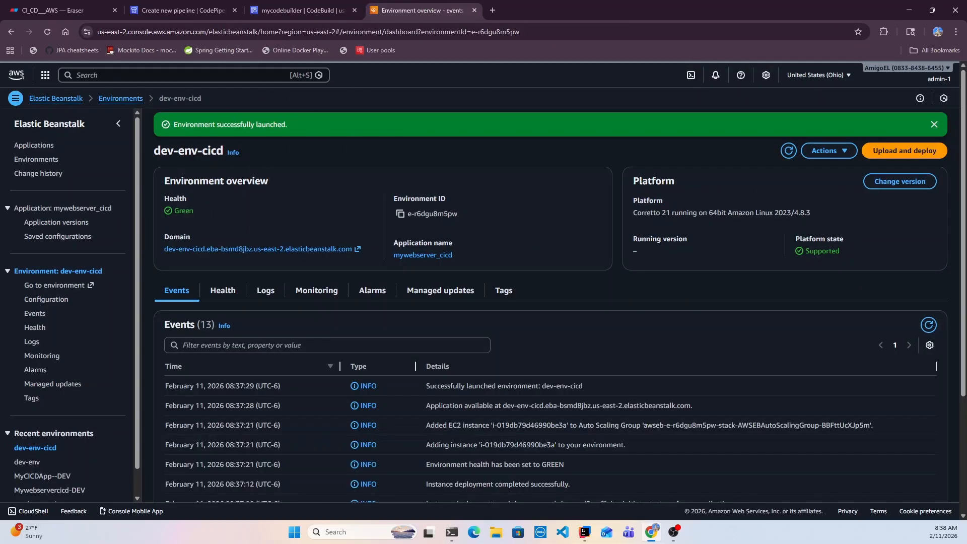
left_click(302, 249)
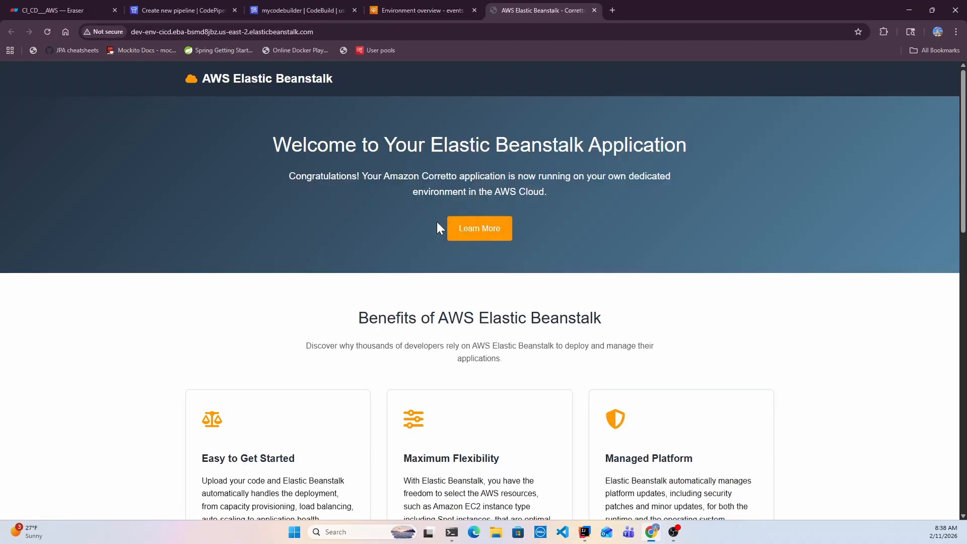
left_click_drag(515, 362, 492, 347)
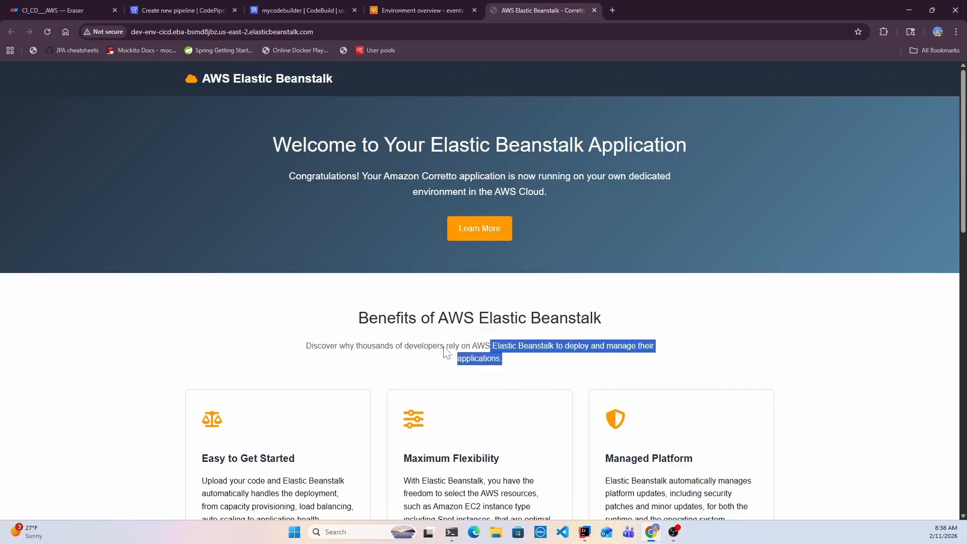
scroll(463, 266, "down", 8)
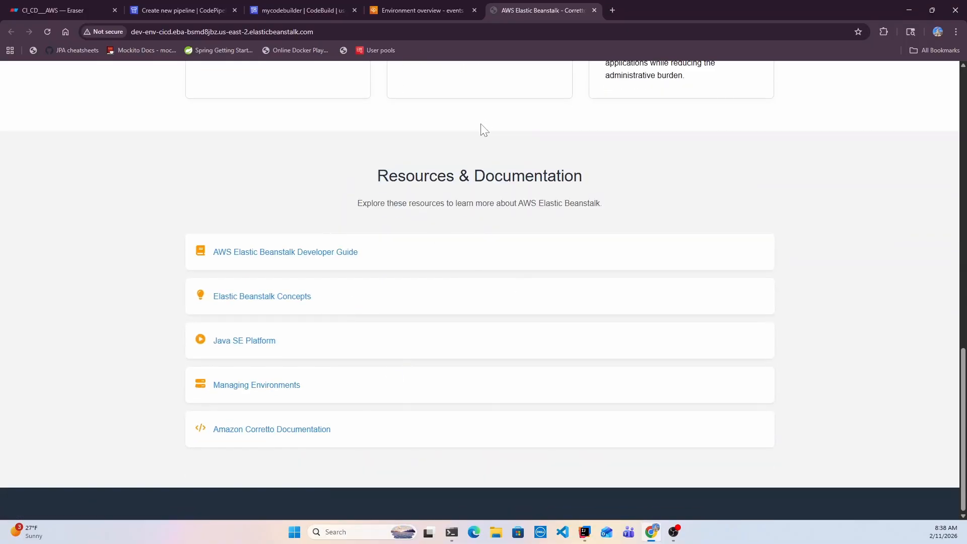
left_click(300, 6)
left_click(190, 7)
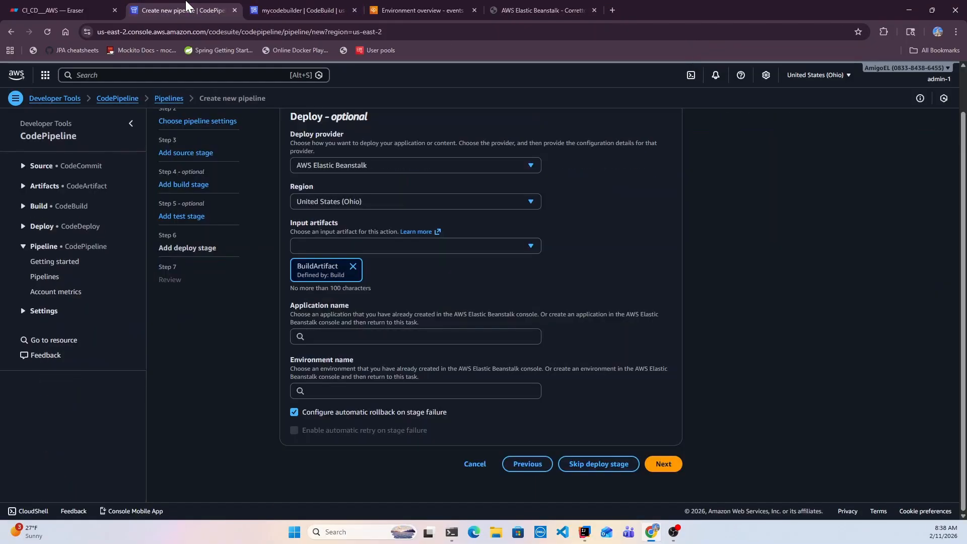
scroll(407, 228, "up", 1)
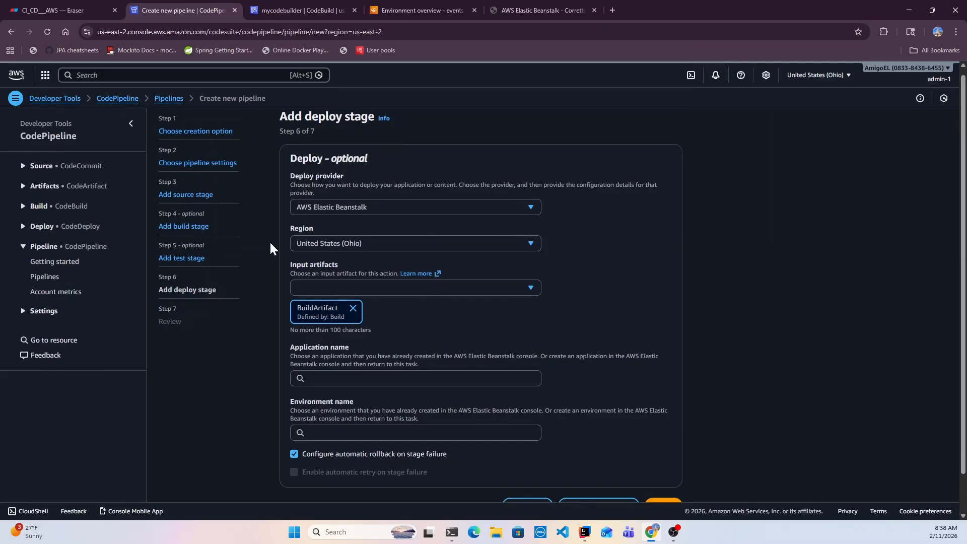
Set the deploy stage to application mywebserver_cicd and environment dev-env-cicd, and continue to the review.
left_click(333, 378)
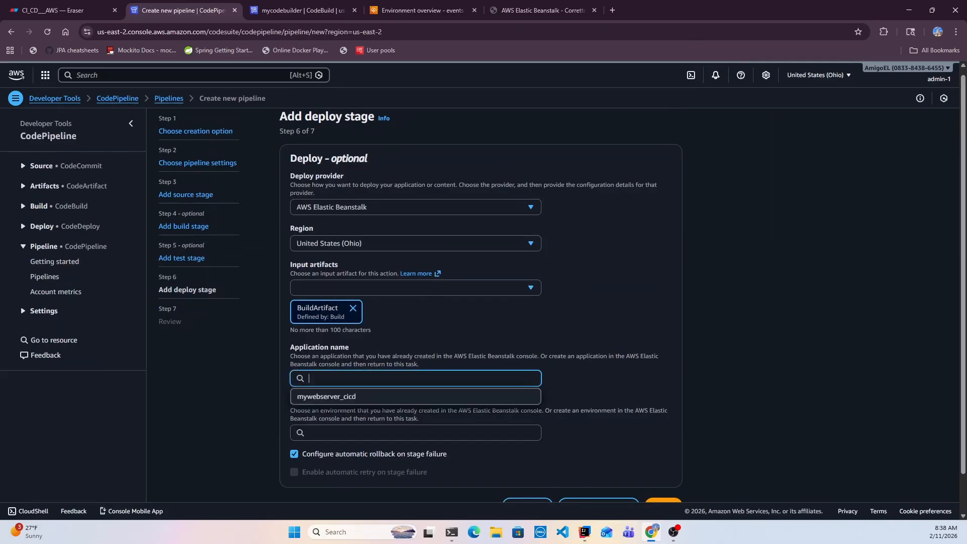
left_click(336, 397)
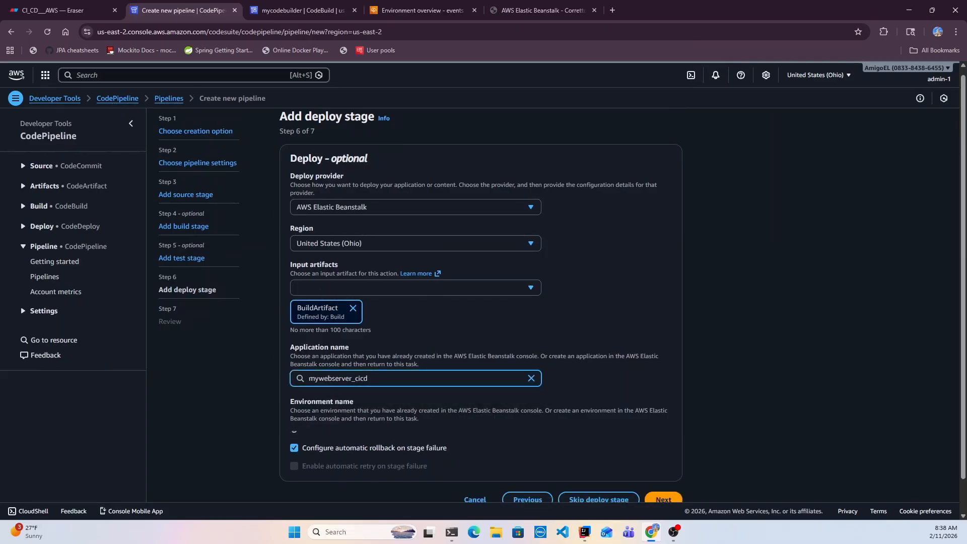
scroll(315, 403, "down", 1)
left_click(315, 391)
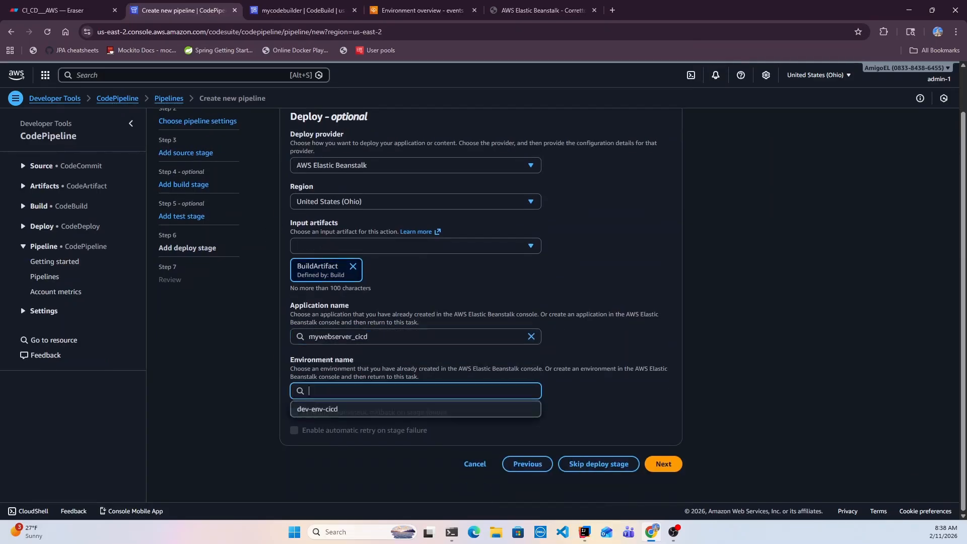
left_click(314, 410)
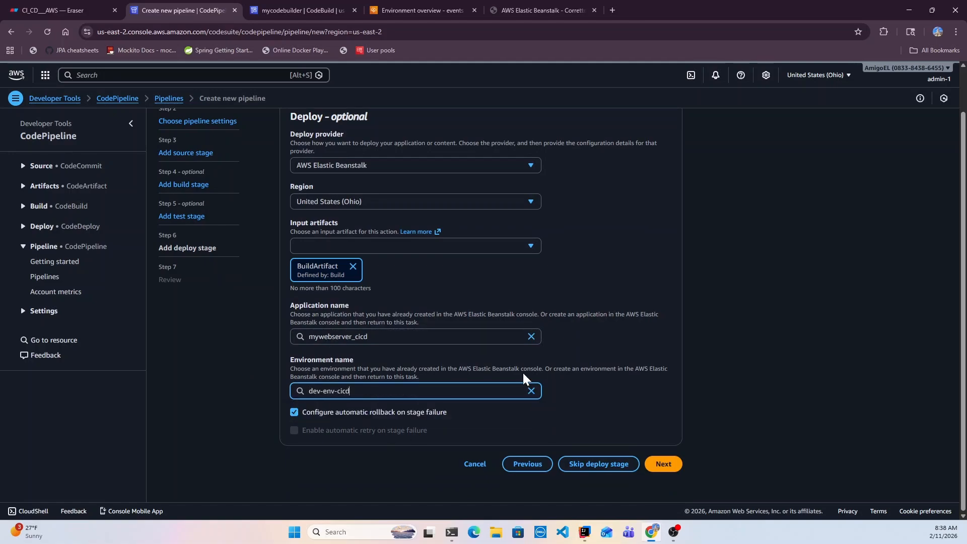
left_click(665, 466)
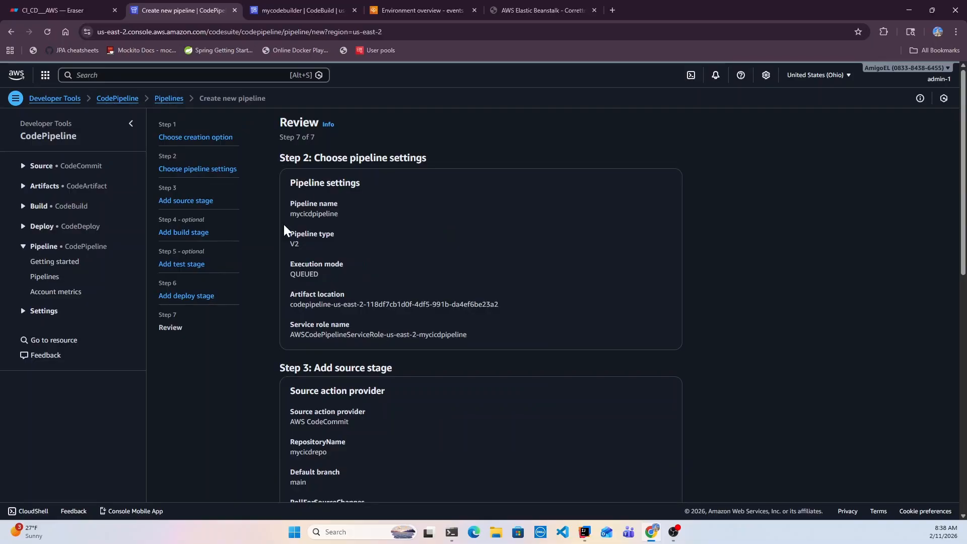
Review the pipeline's source, build and deploy settings against the CodeBuild project and Elastic Beanstalk environment, and create the pipeline.
scroll(358, 333, "down", 2)
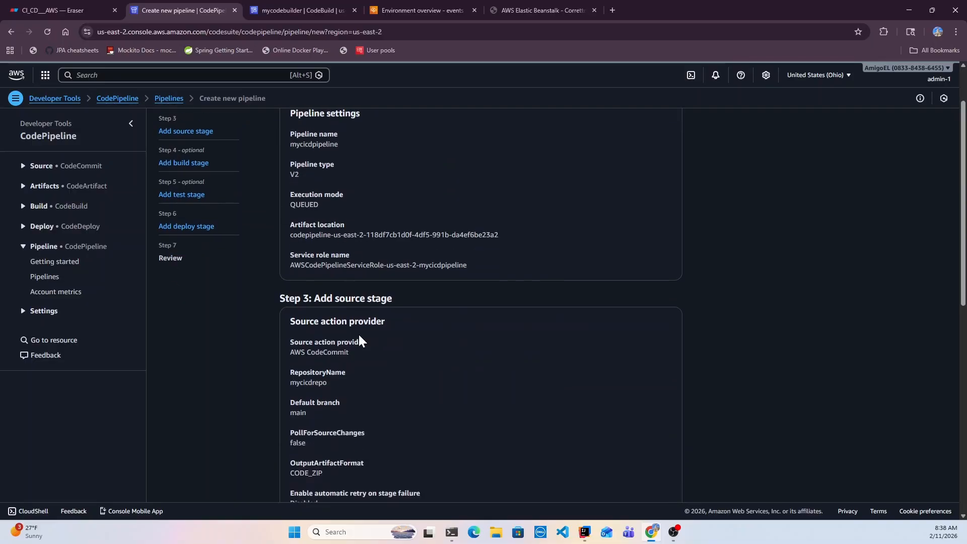
scroll(359, 334, "up", 2)
left_click(271, 7)
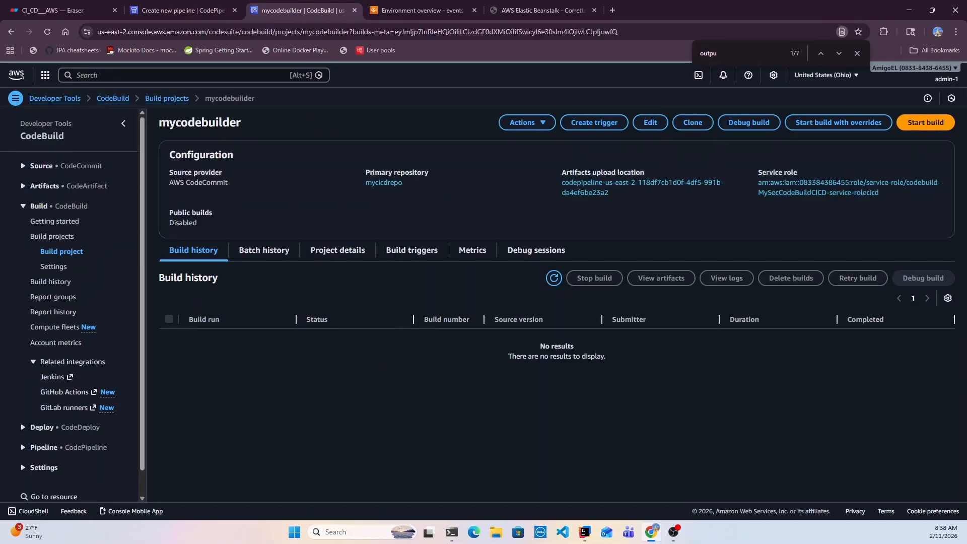
left_click(389, 3)
left_click(161, 3)
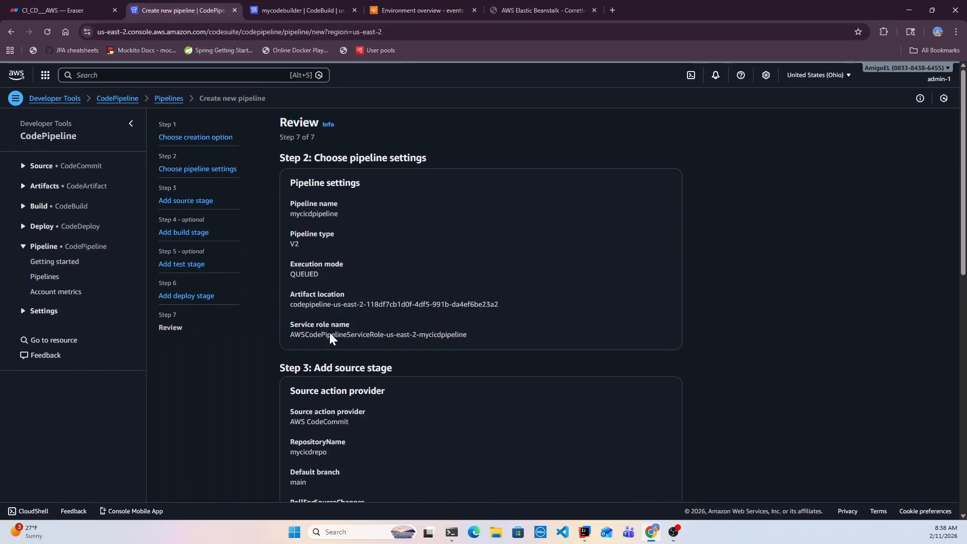
scroll(406, 386, "down", 2)
left_click(409, 5)
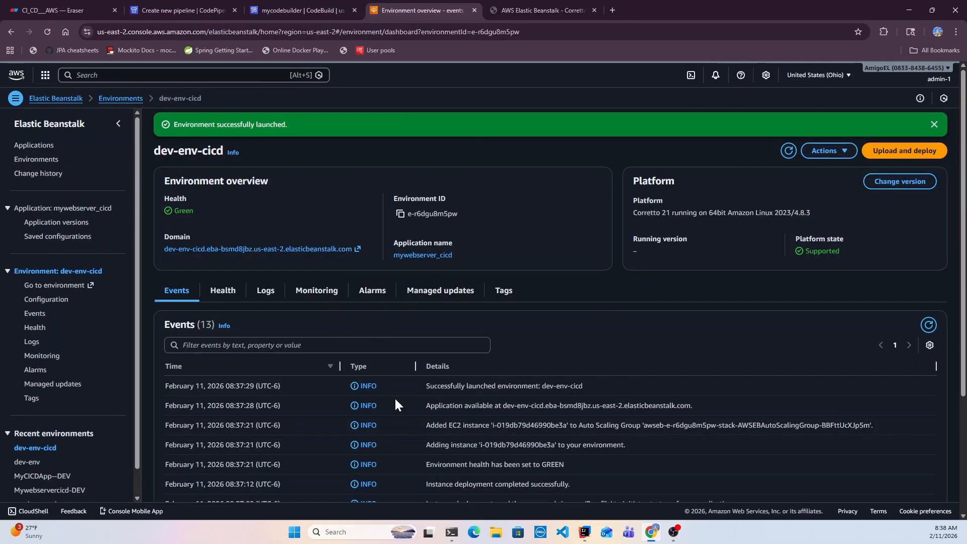
left_click(191, 9)
scroll(407, 358, "down", 6)
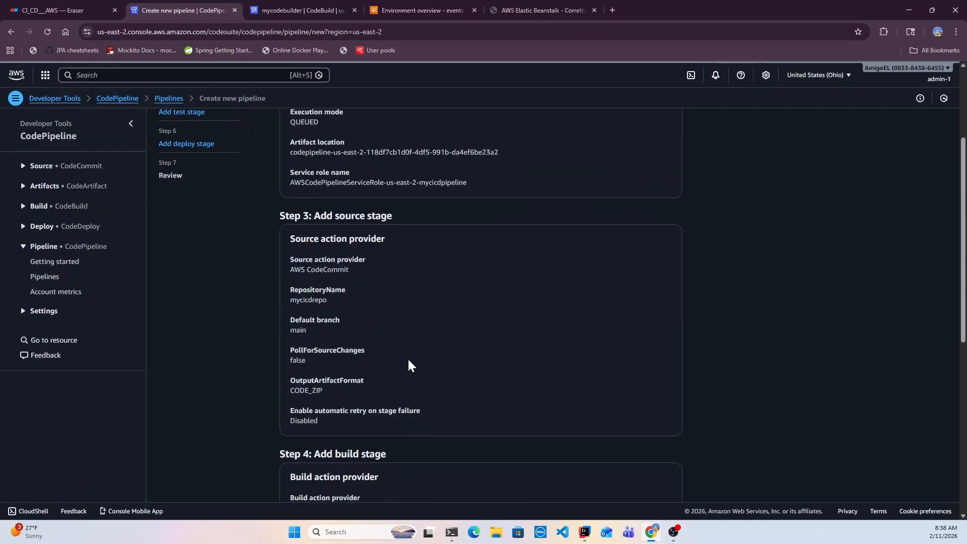
scroll(403, 381, "down", 6)
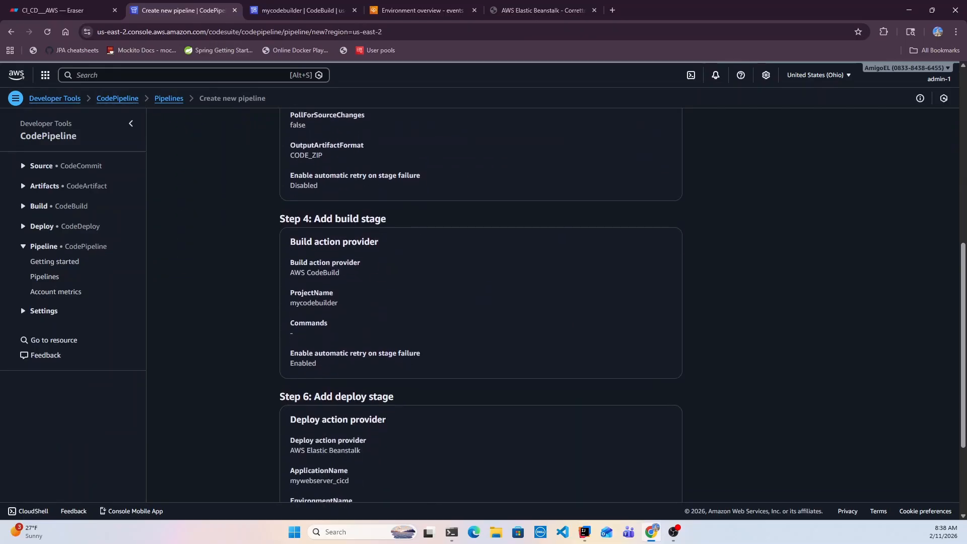
left_click(652, 472)
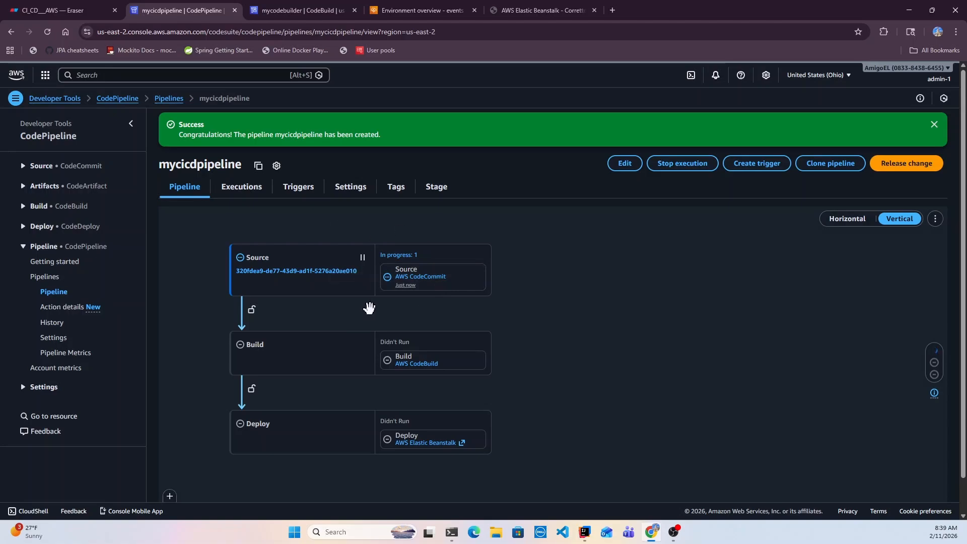
Follow the pipeline's Source, Build and Deploy stages as they run, and examine the Deploy action's execution details.
scroll(369, 308, "down", 1)
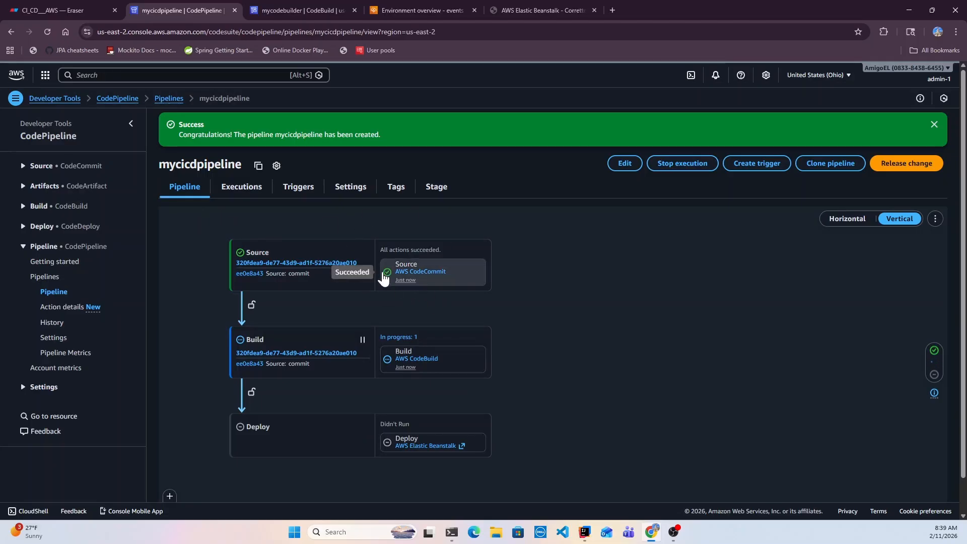
scroll(492, 305, "down", 1)
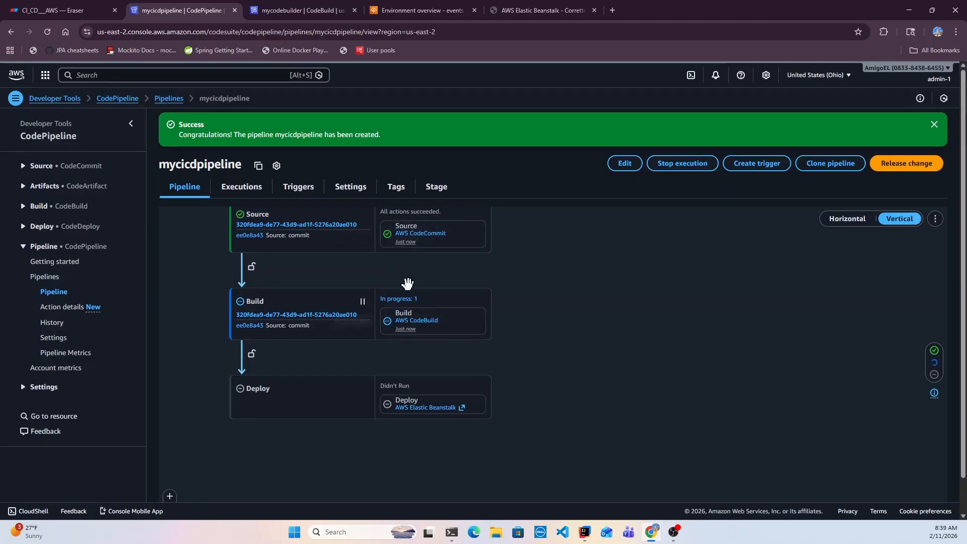
scroll(392, 351, "up", 1)
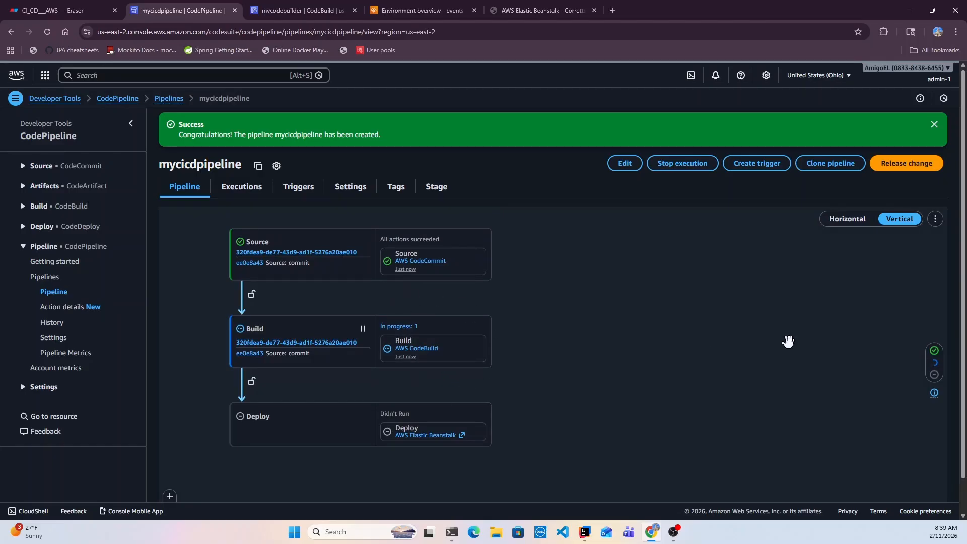
left_click_drag(895, 321, 922, 334)
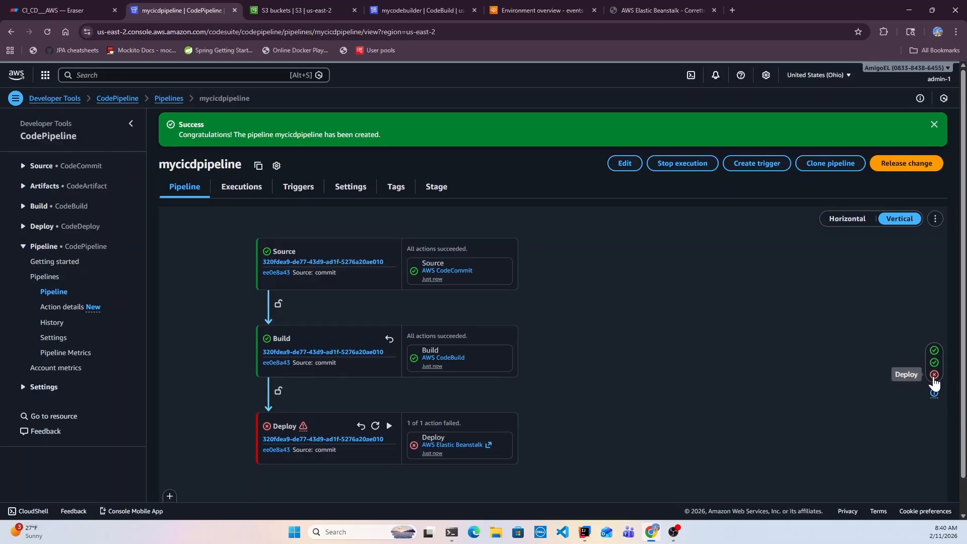
scroll(583, 410, "down", 1)
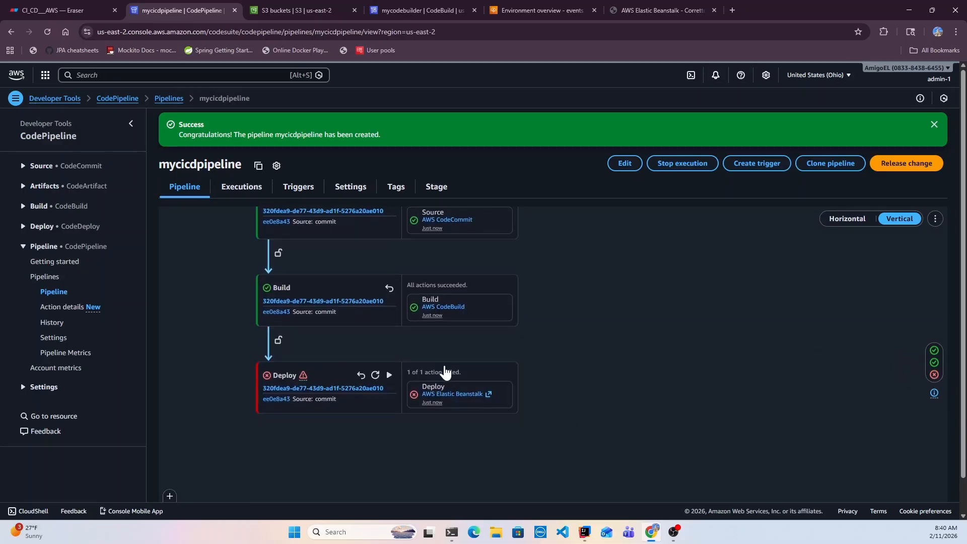
left_click(476, 396)
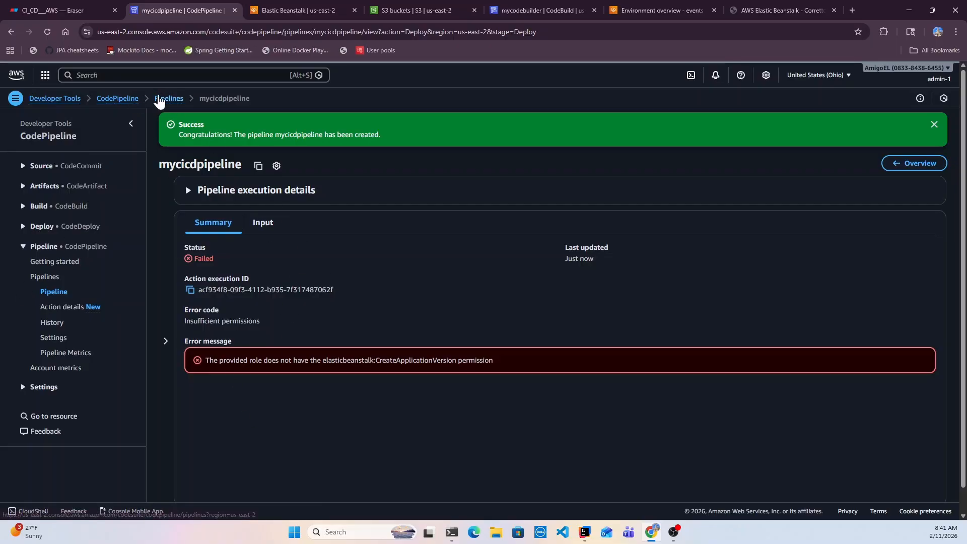
Open the pipeline's service role in IAM from the mycicdpipeline settings.
left_click(10, 32)
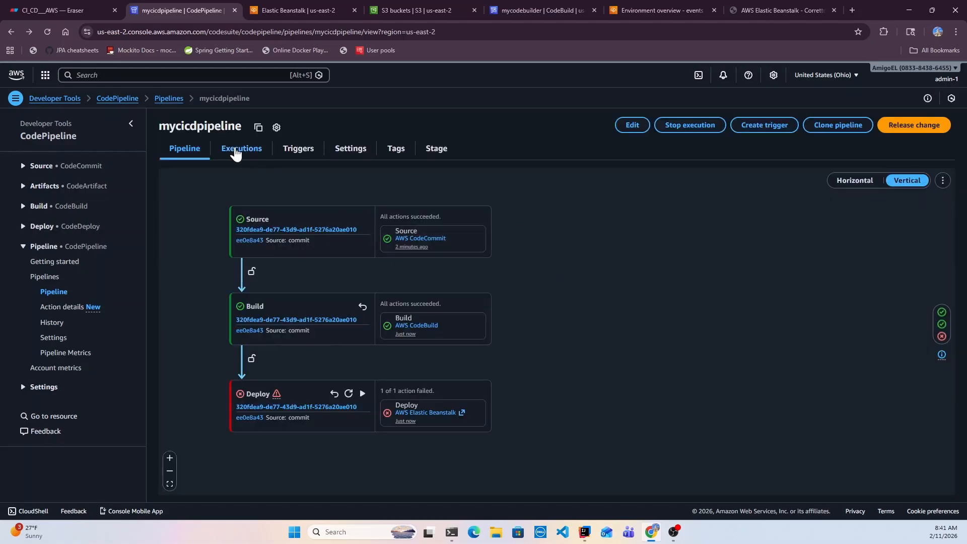
left_click(348, 157)
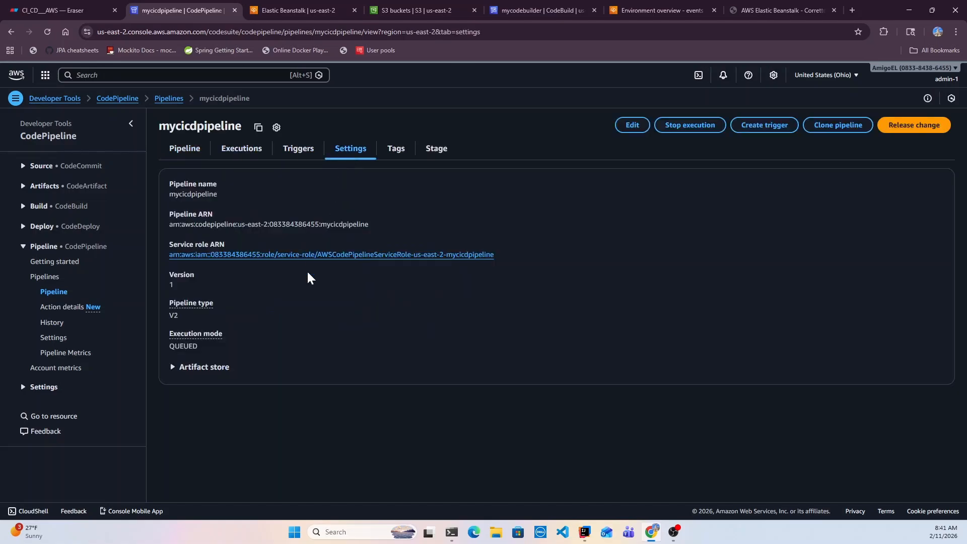
left_click(454, 257)
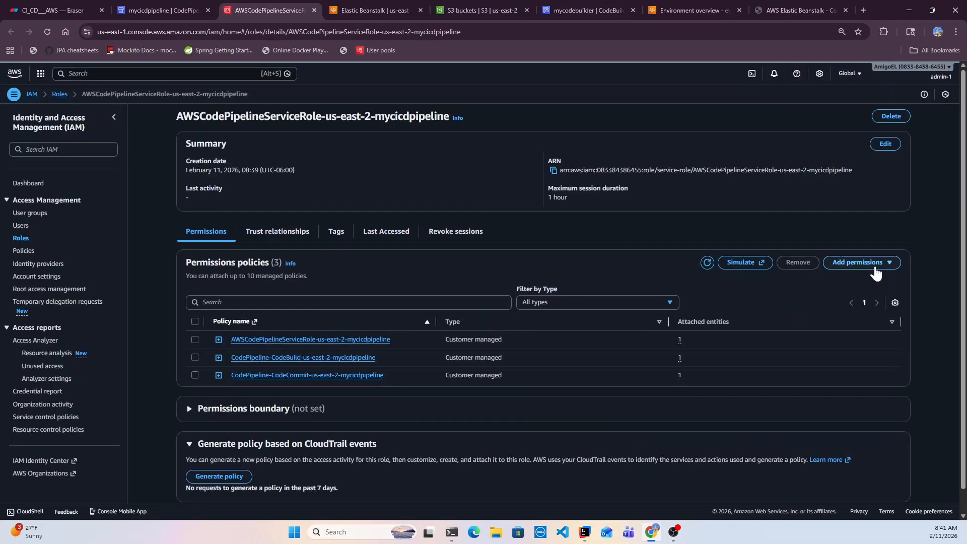
Attach the AdministratorAccess-AWSElasticBeanstalk managed policy to the pipeline's service role.
left_click(860, 262)
left_click(850, 284)
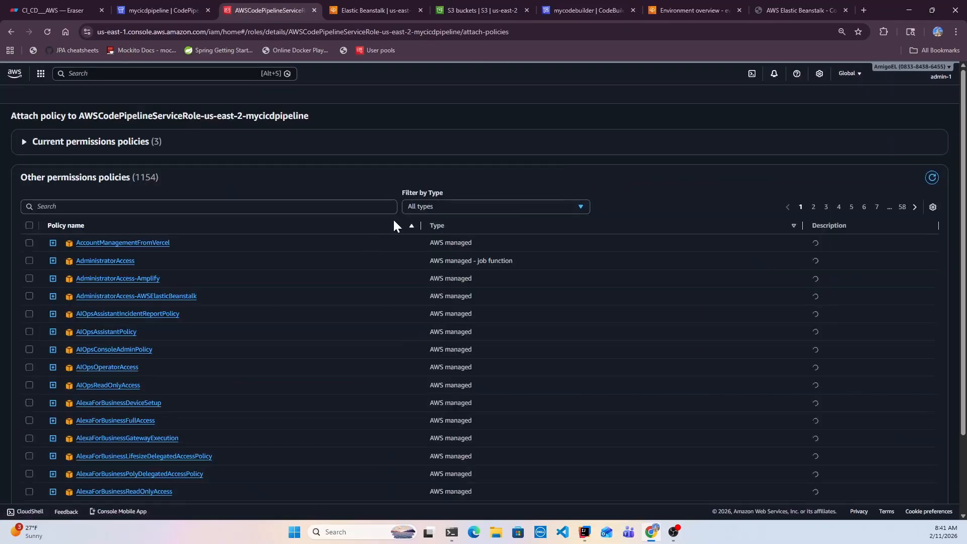
left_click(259, 207)
type("e")
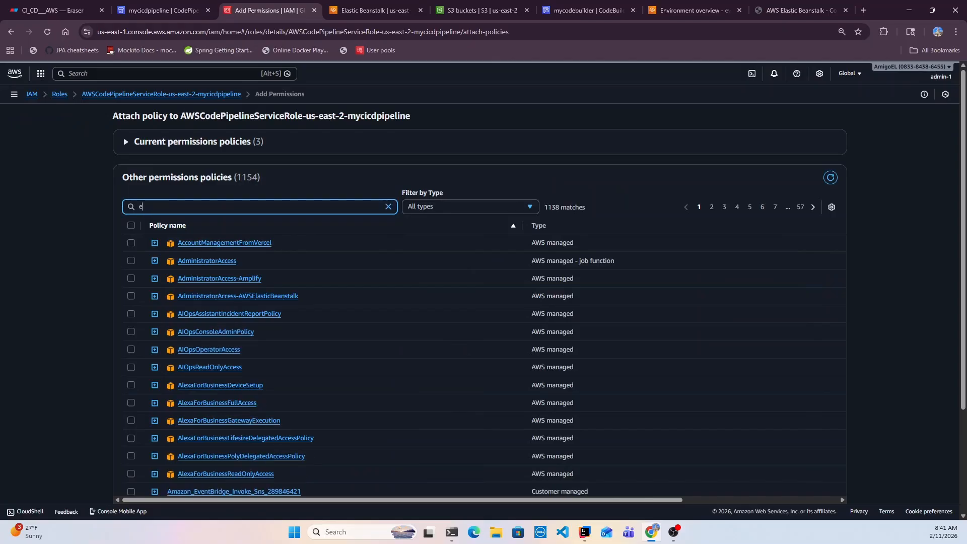
type("lasticb")
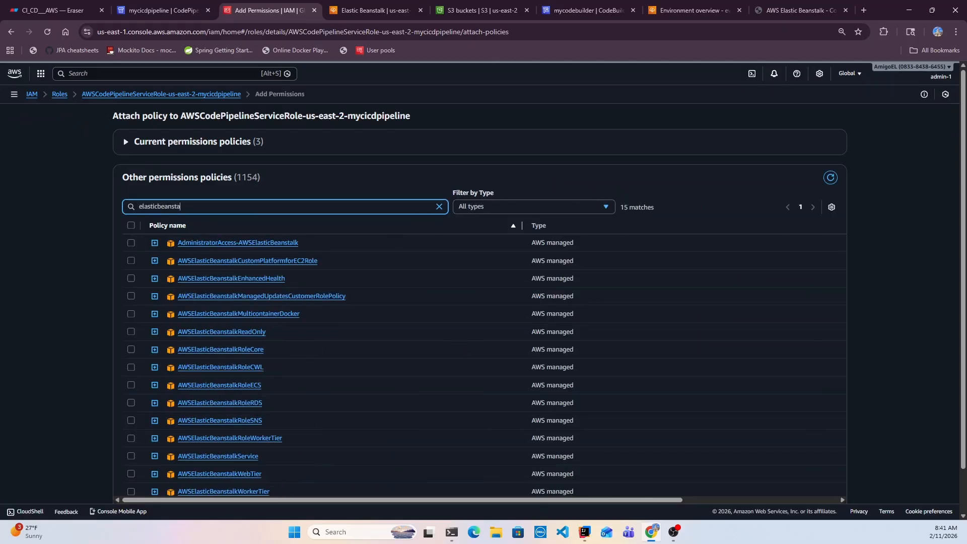
type("eansta")
key("BackSpace")
left_click(131, 244)
scroll(132, 247, "down", 1)
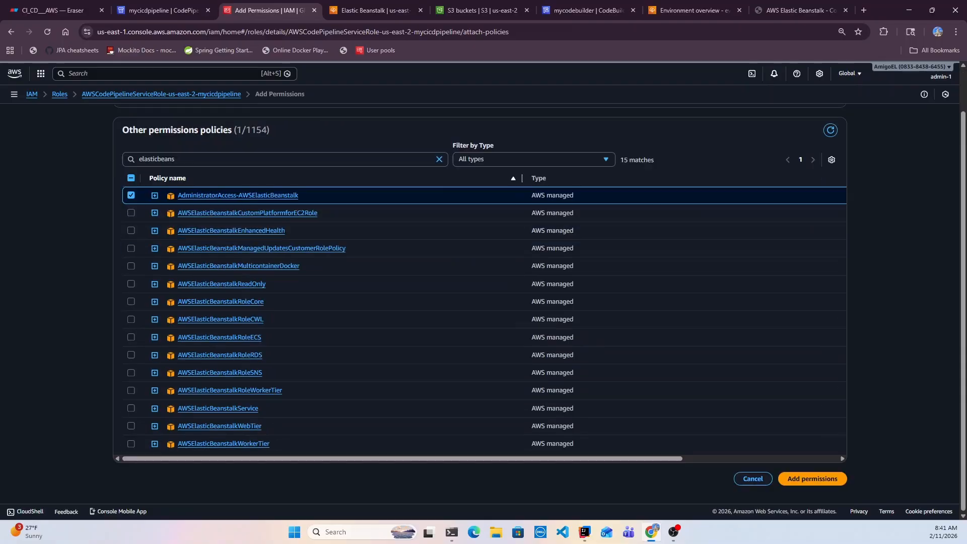
left_click(813, 480)
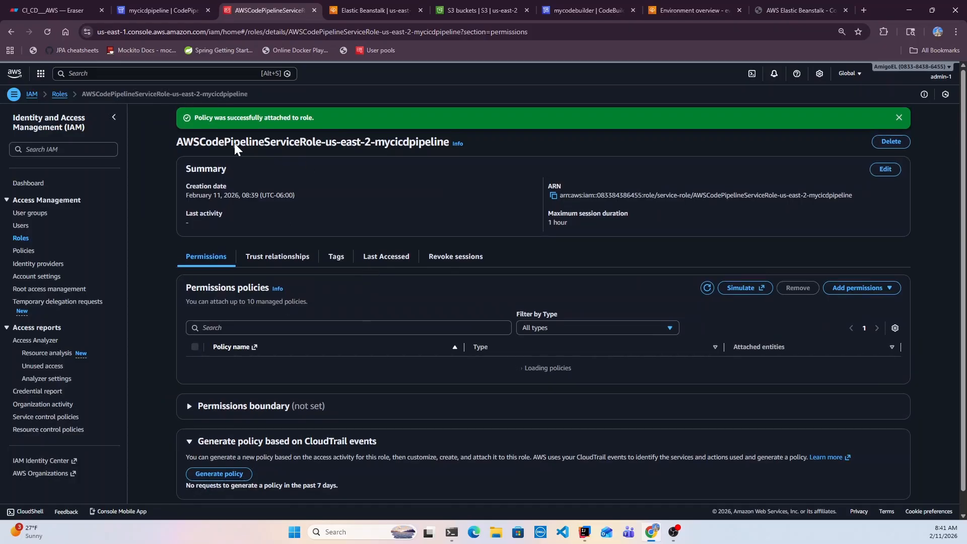
Return to the mycicdpipeline overview and retry its Deploy stage.
left_click(166, 11)
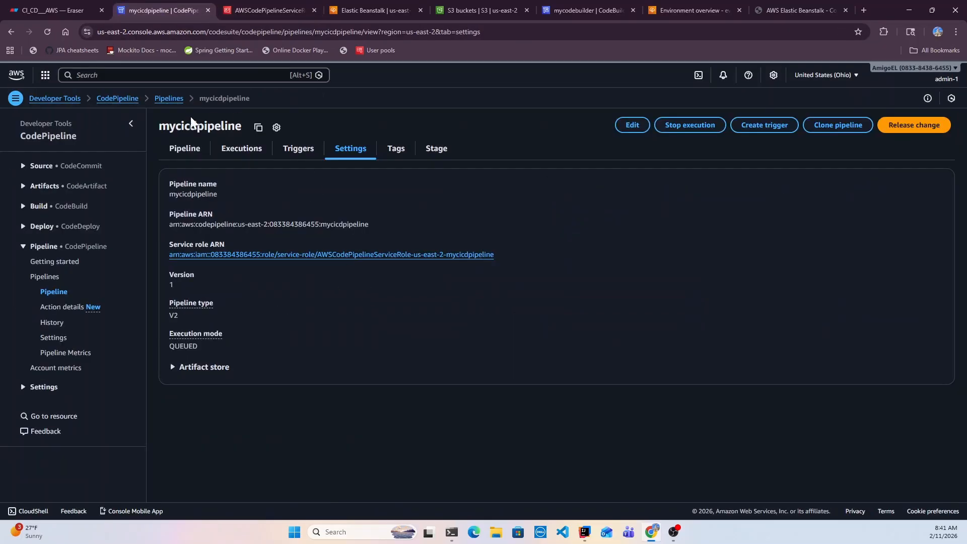
left_click(10, 31)
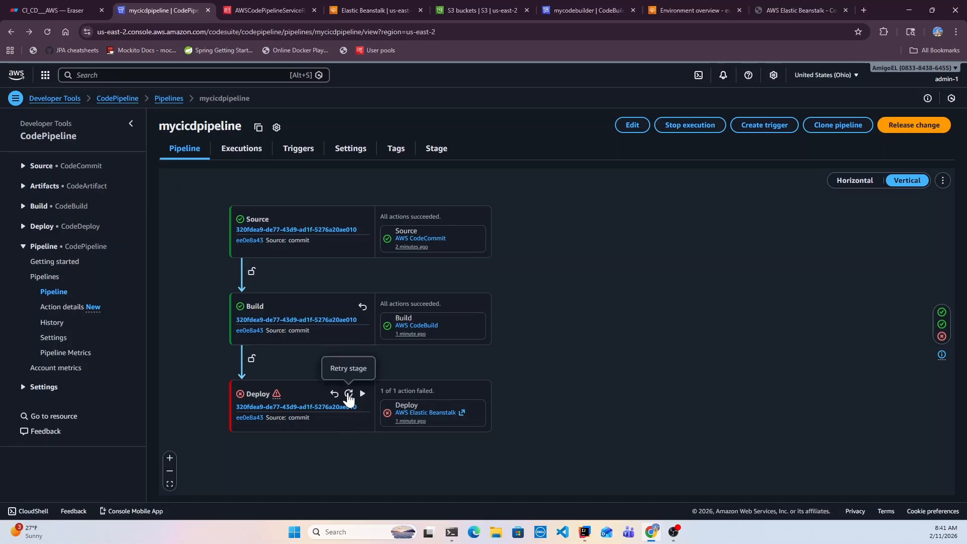
left_click(347, 391)
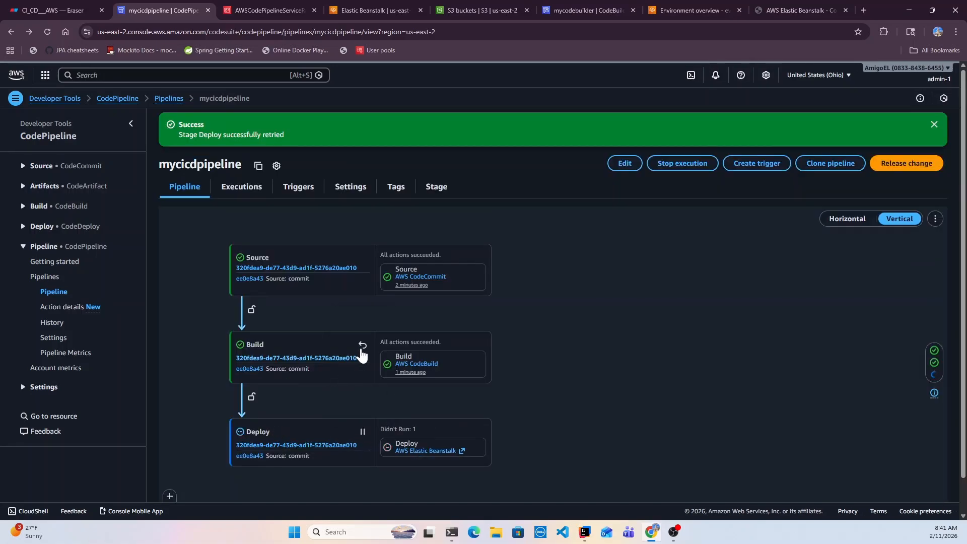
scroll(509, 402, "down", 2)
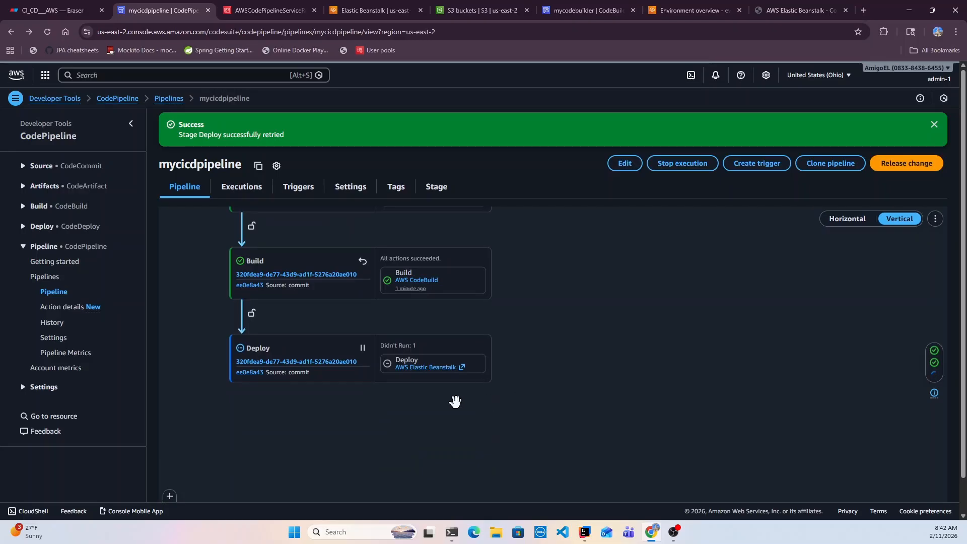
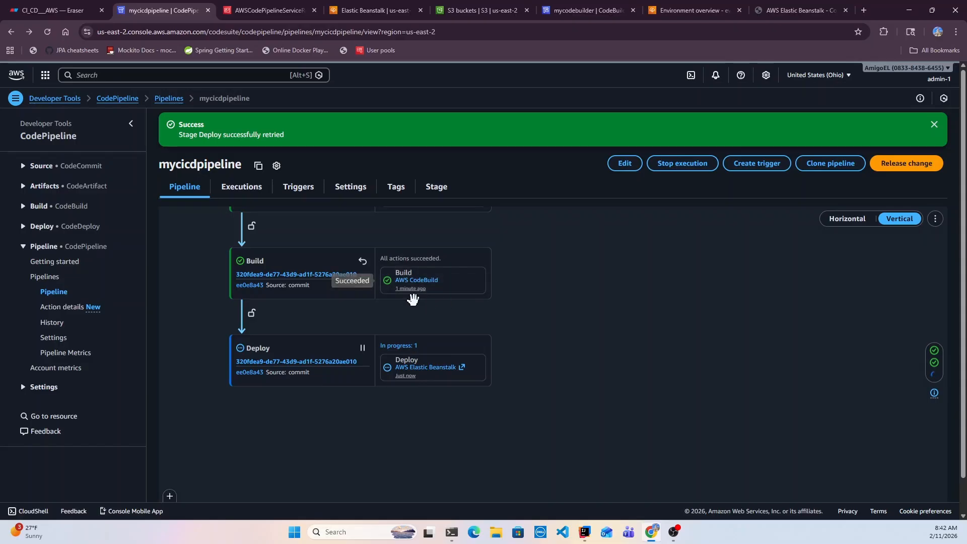
Examine the mycicdpipeline folder in the us-east-2 CodePipeline artifact bucket in S3.
left_click(251, 4)
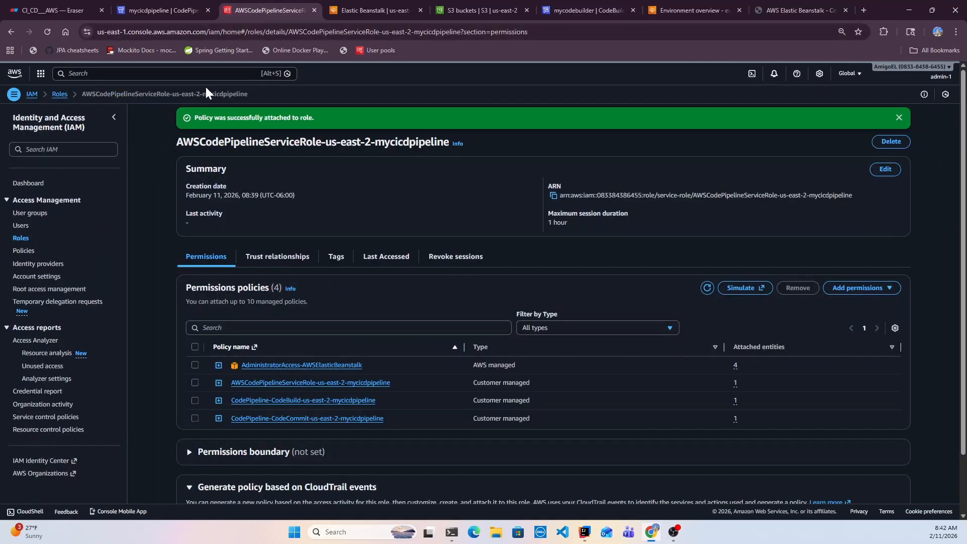
left_click(458, 12)
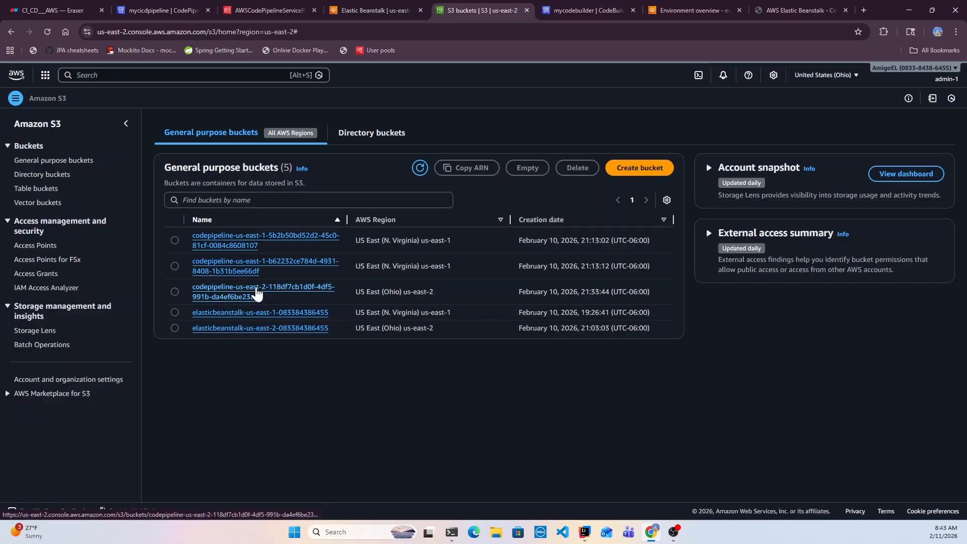
left_click(257, 292)
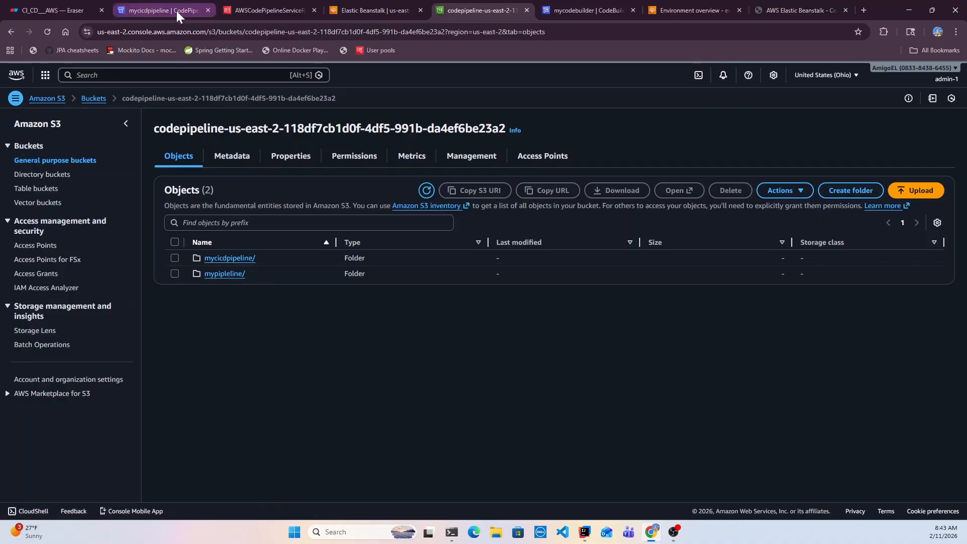
left_click(226, 259)
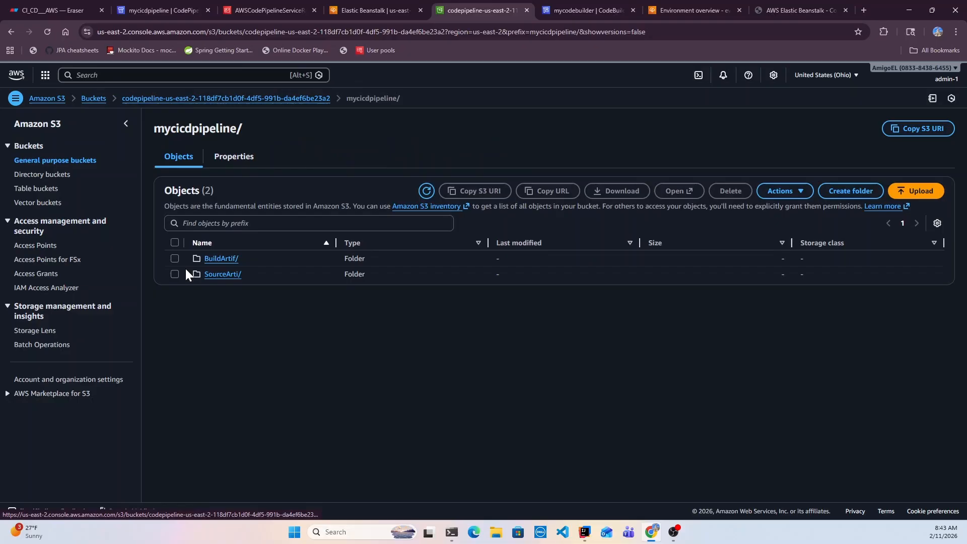
Examine the build artifact in the BuildArtif folder, including its modification date and object properties.
left_click(221, 259)
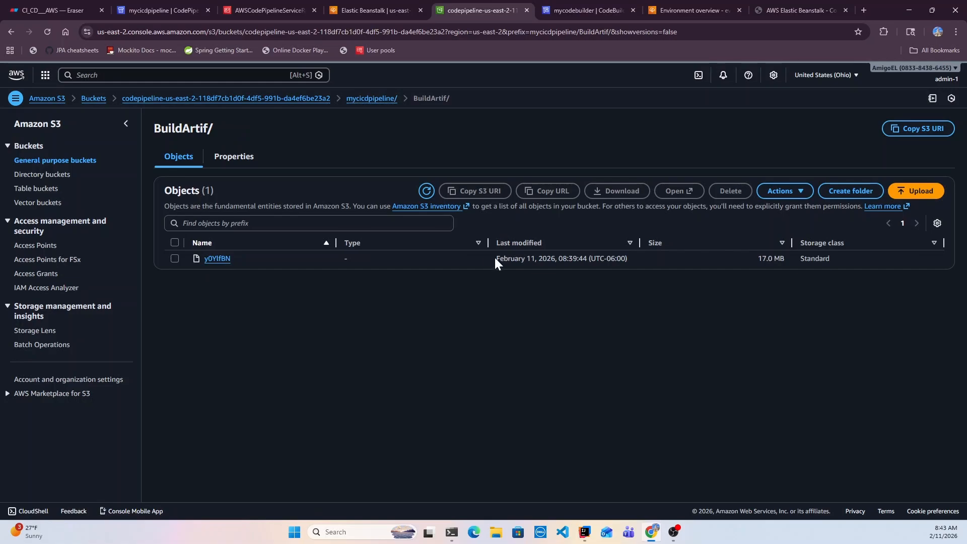
left_click_drag(495, 258, 535, 259)
left_click(217, 259)
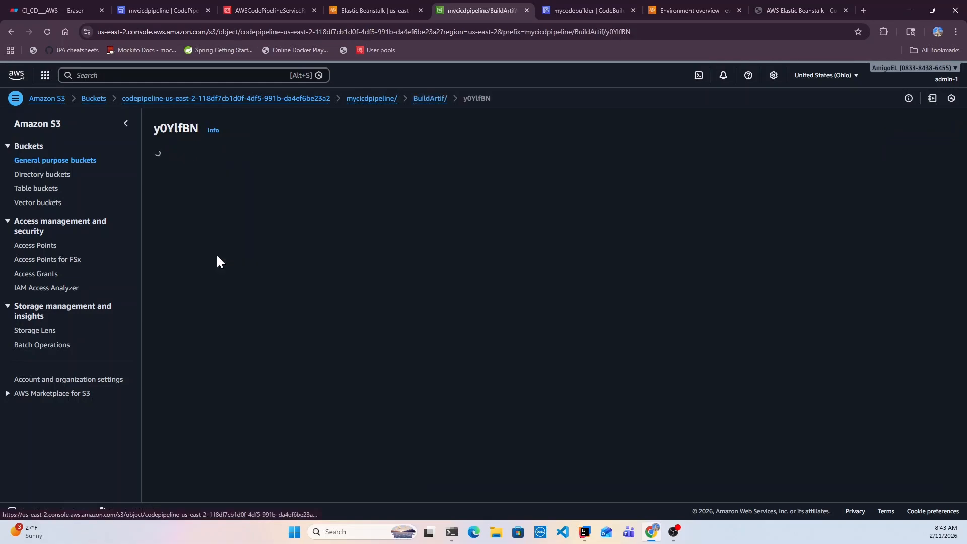
scroll(393, 358, "down", 20)
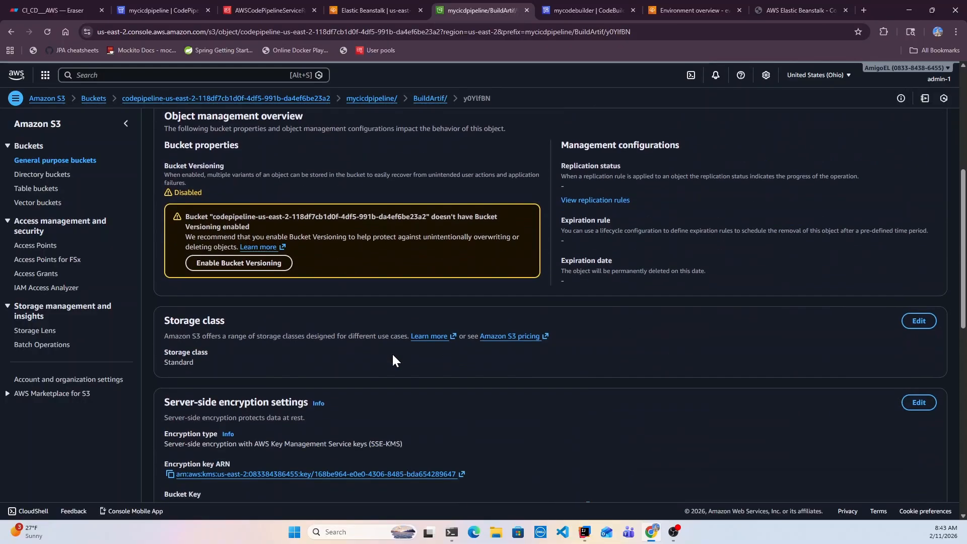
scroll(392, 353, "up", 20)
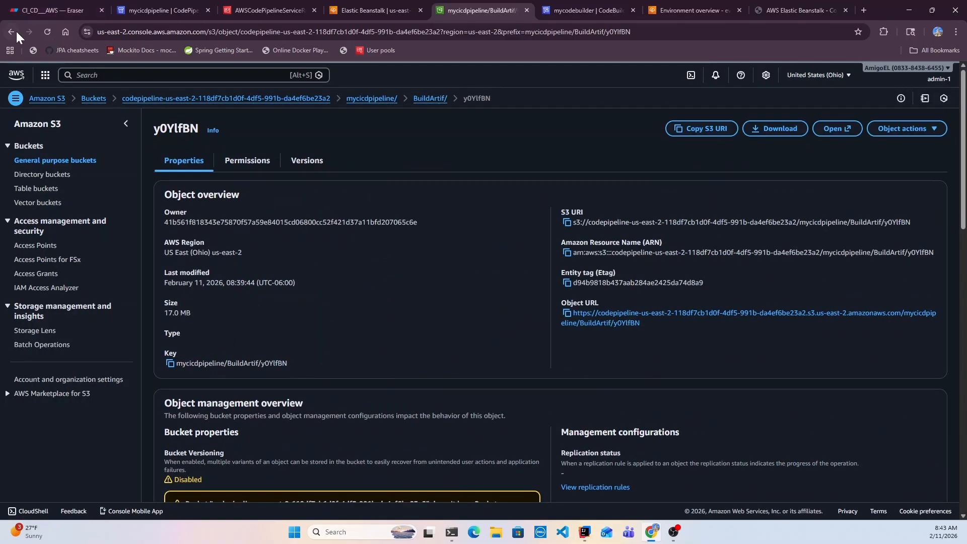
Locate the S3 artifact storage in the Eraser CI/CD diagram, and return to the BuildArtif folder in S3.
left_click(35, 11)
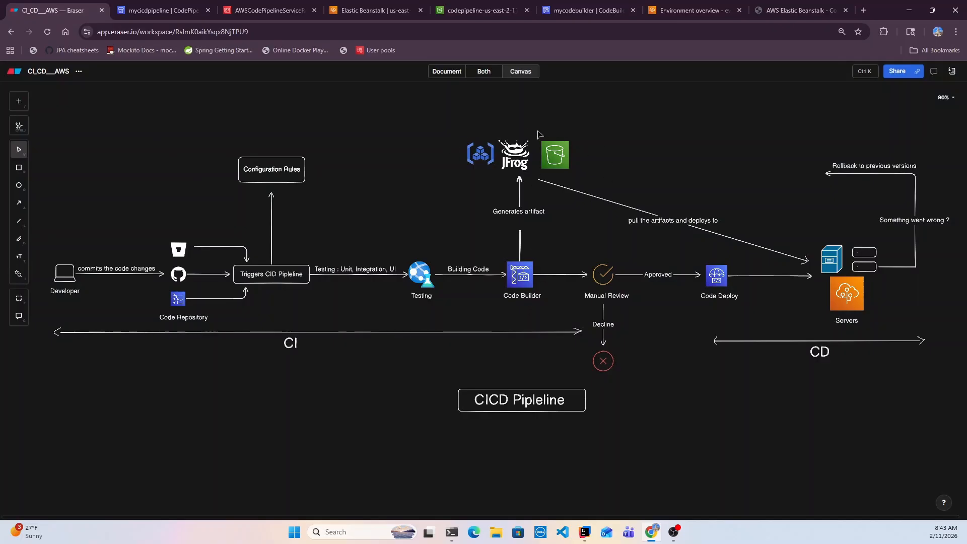
left_click(549, 155)
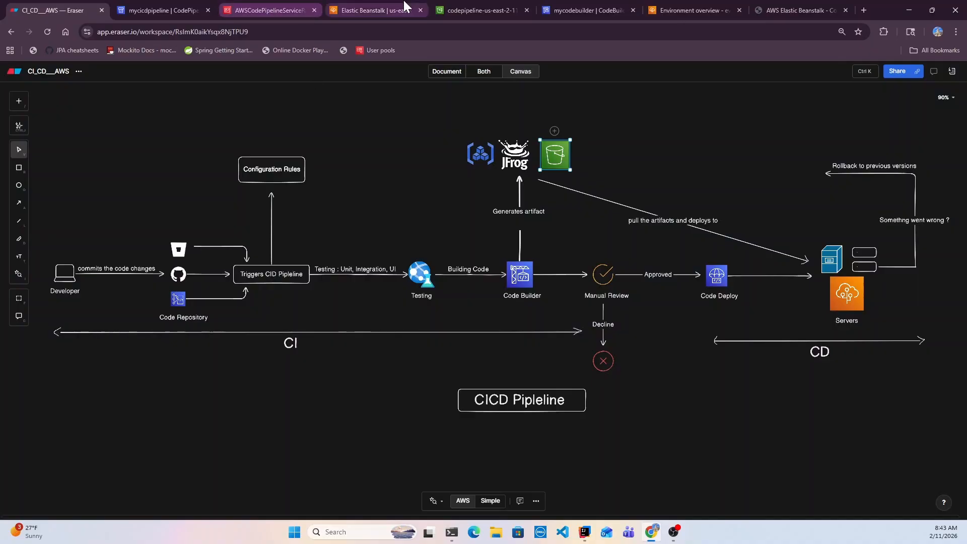
left_click(488, 3)
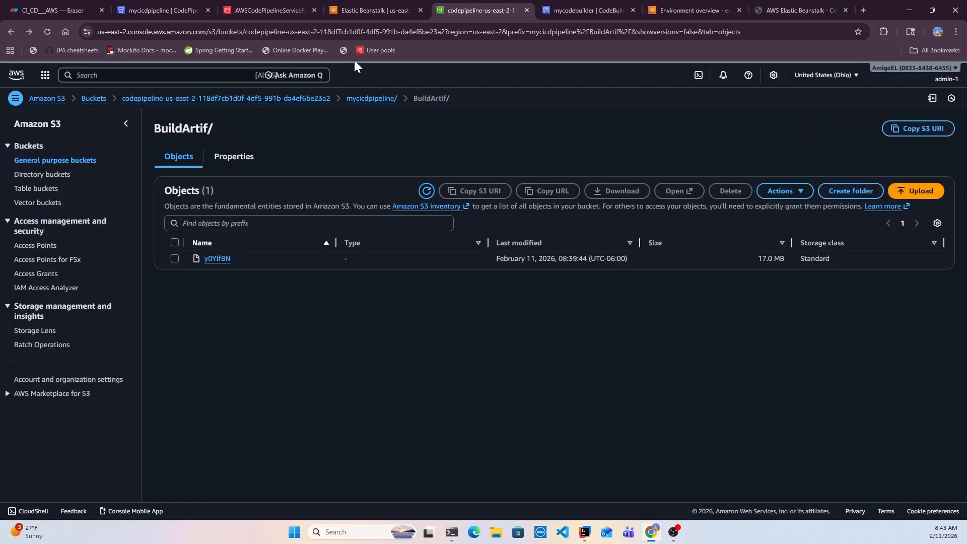
Review the Source, Build and Deploy stages of mycicdpipeline and open the Elastic Beanstalk application its Deploy action targets.
left_click(161, 10)
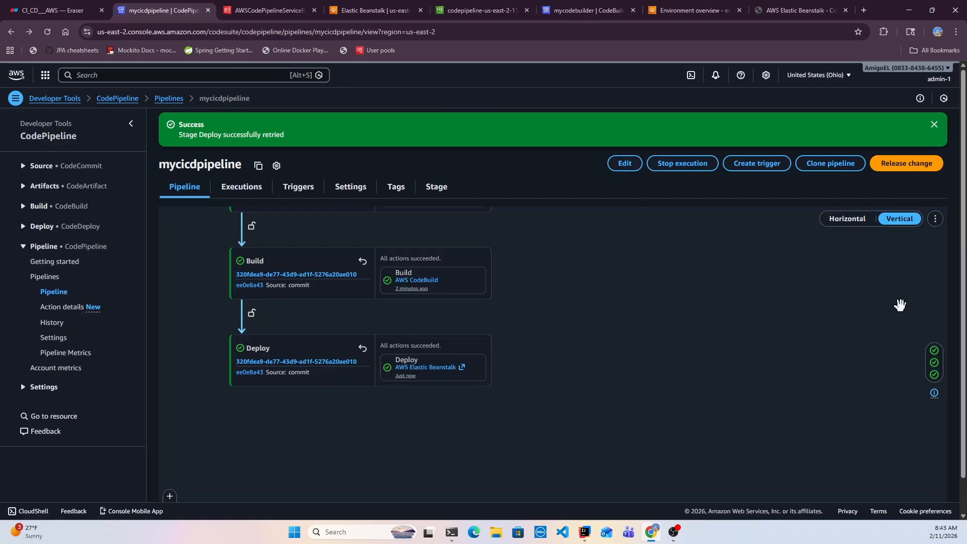
left_click_drag(900, 302, 935, 372)
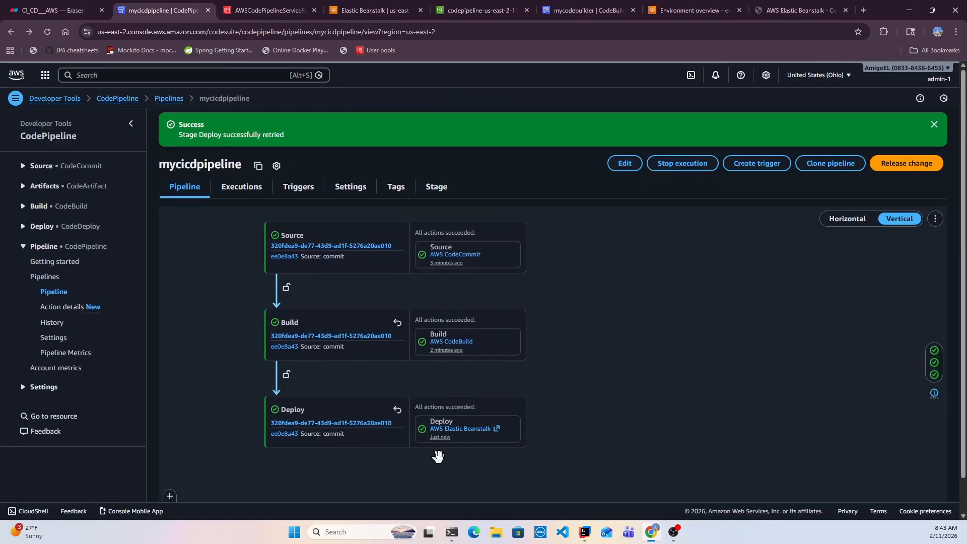
left_click(461, 430)
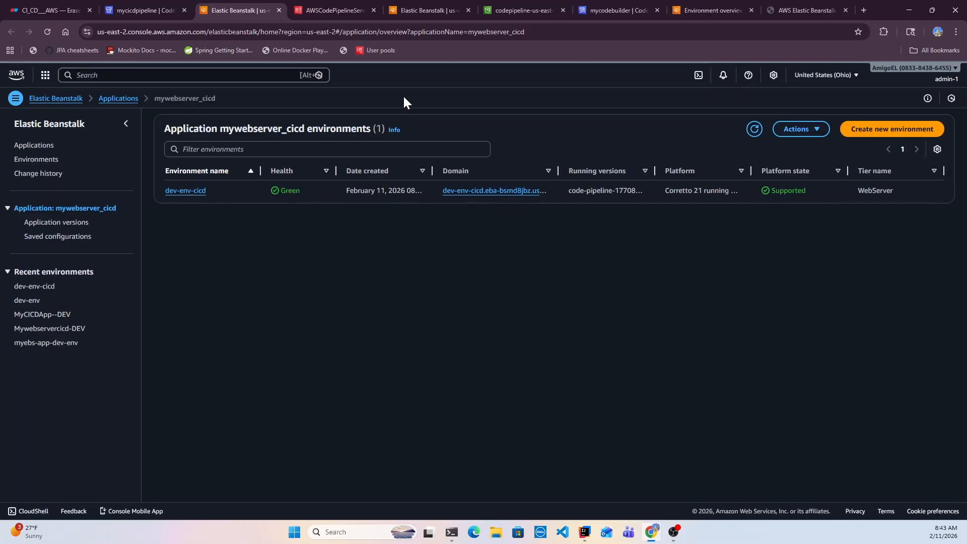
Compare the deployed dev-env-cicd root page with the welcome() return text in SpringDockerAppApplication.java in IntelliJ IDEA.
left_click(782, 10)
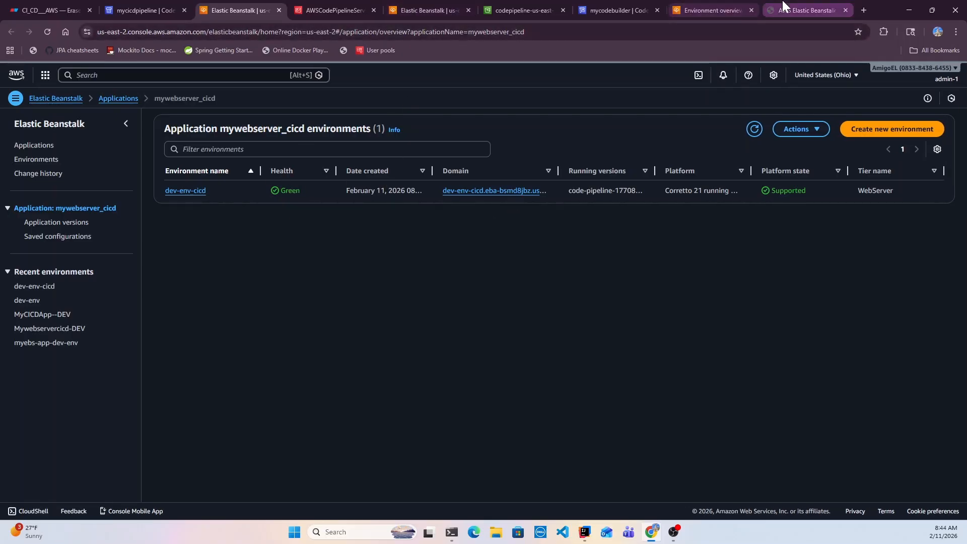
scroll(270, 151, "up", 20)
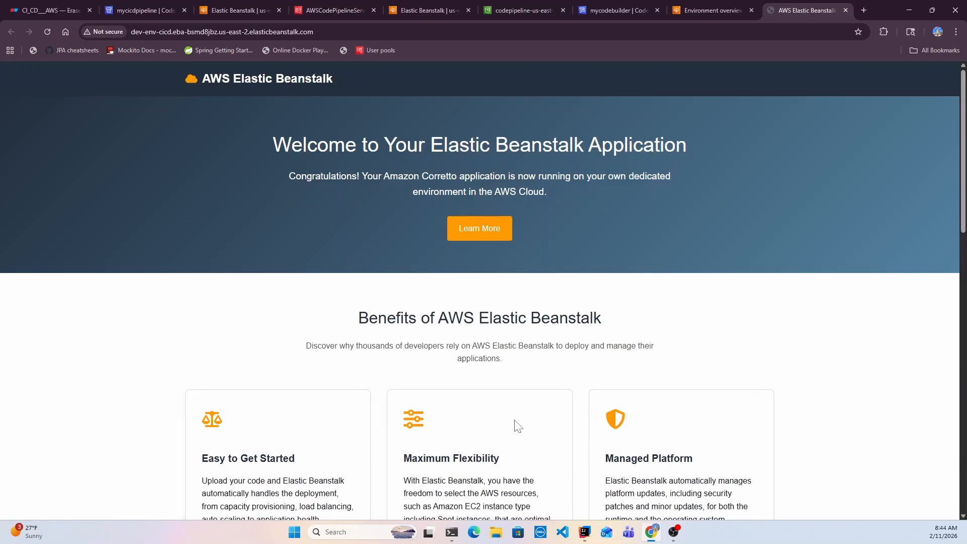
left_click(584, 532)
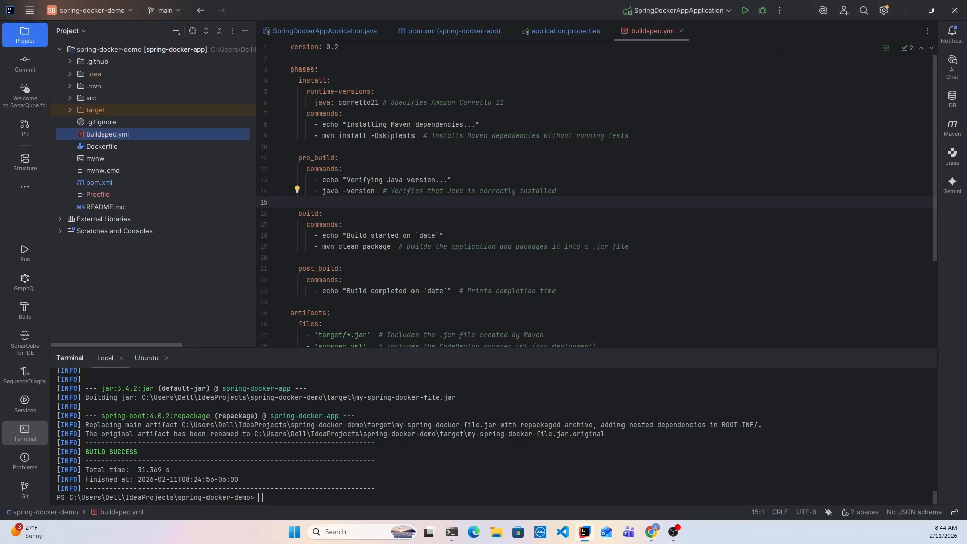
left_click(307, 31)
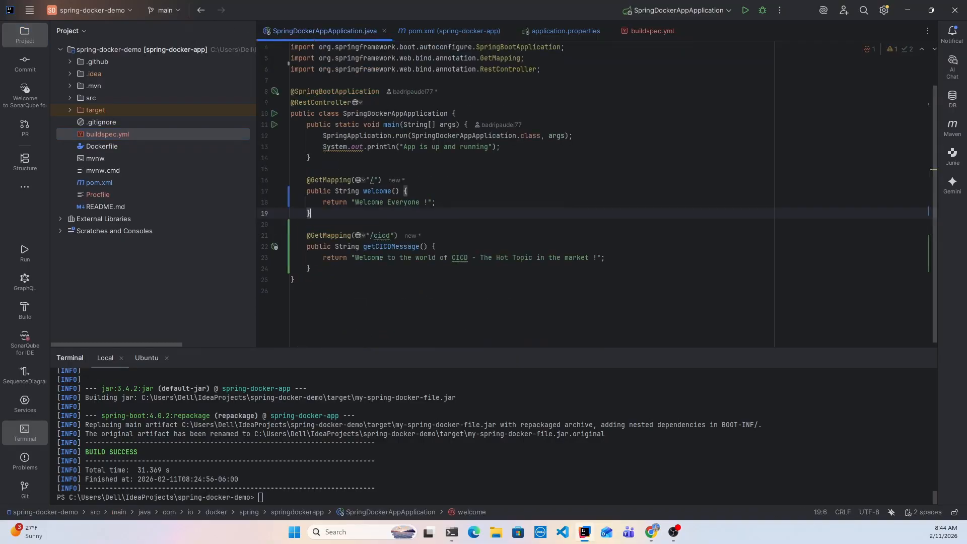
left_click_drag(355, 202, 432, 203)
left_click(652, 532)
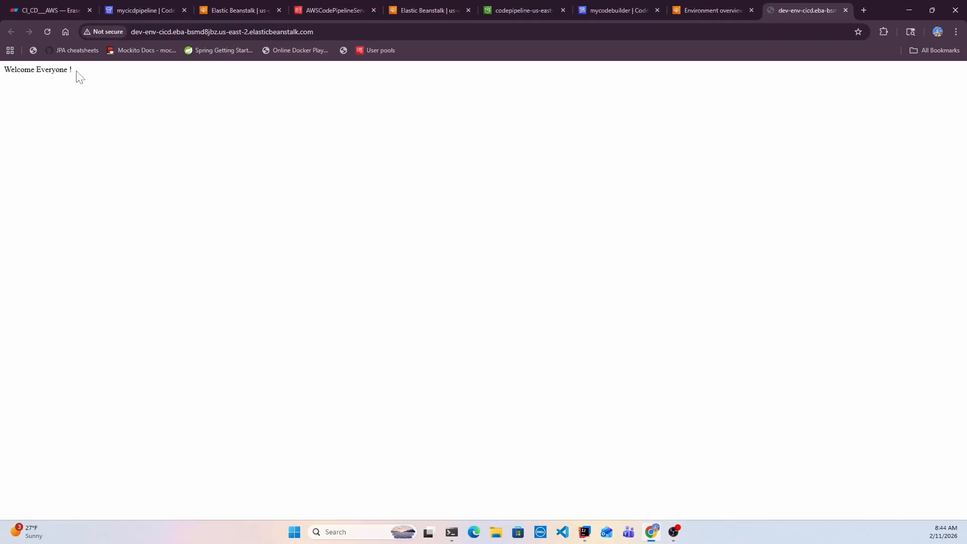
left_click_drag(75, 69, 4, 70)
left_click(585, 532)
left_click(585, 533)
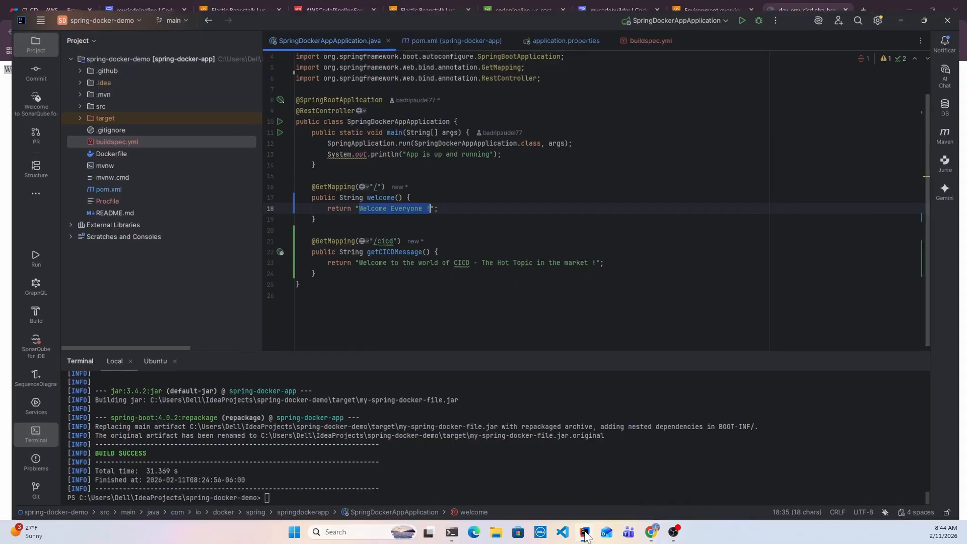
left_click(585, 533)
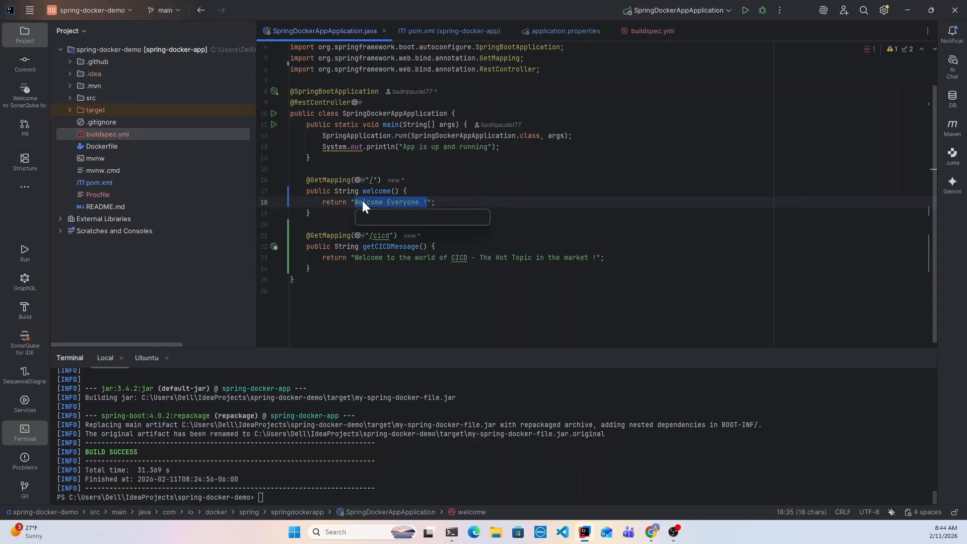
left_click(584, 534)
Open the /cicd endpoint of the deployed Elastic Beanstalk application and examine its message.
left_click(331, 34)
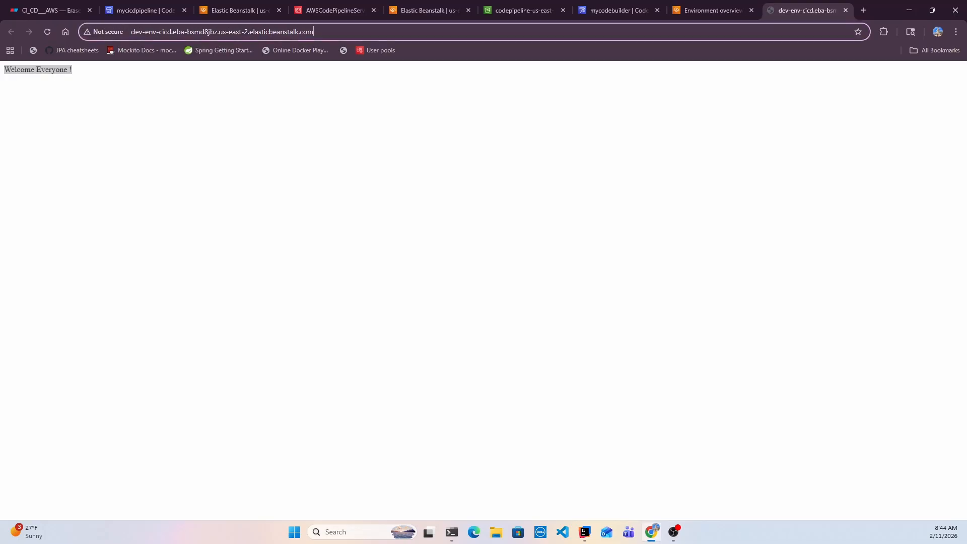
type("/cicd")
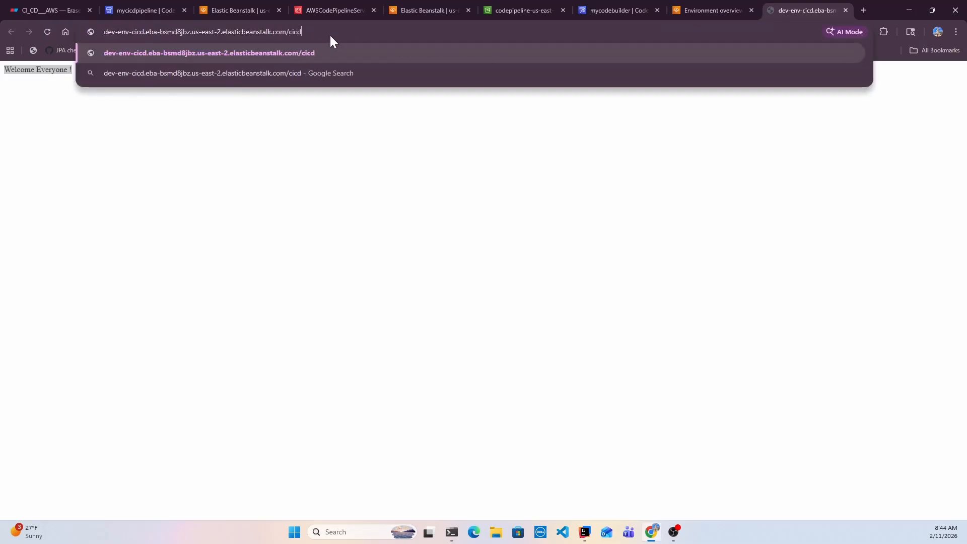
key("Return")
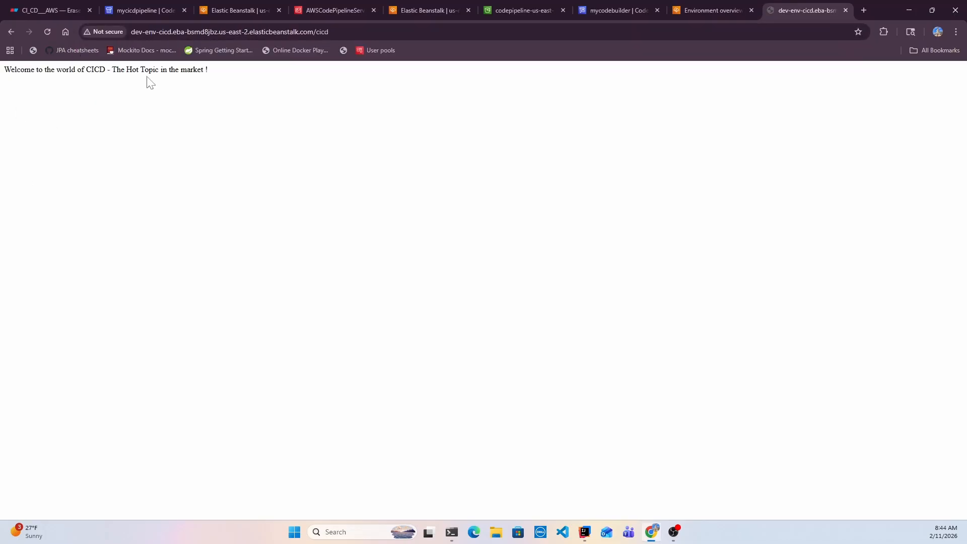
left_click_drag(215, 73, 11, 71)
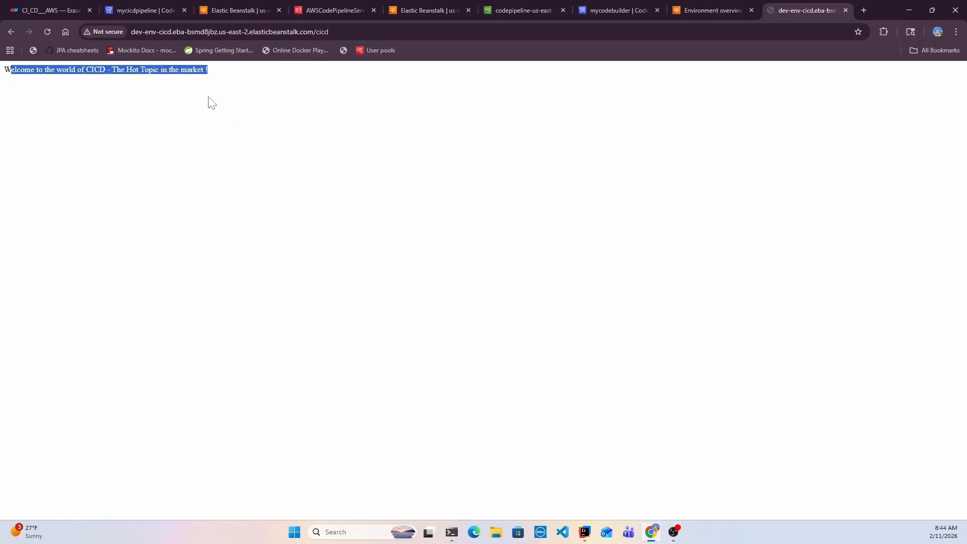
Review the code repository, artifact building and manual review parts of the CI/CD diagram in Eraser.
left_click(56, 8)
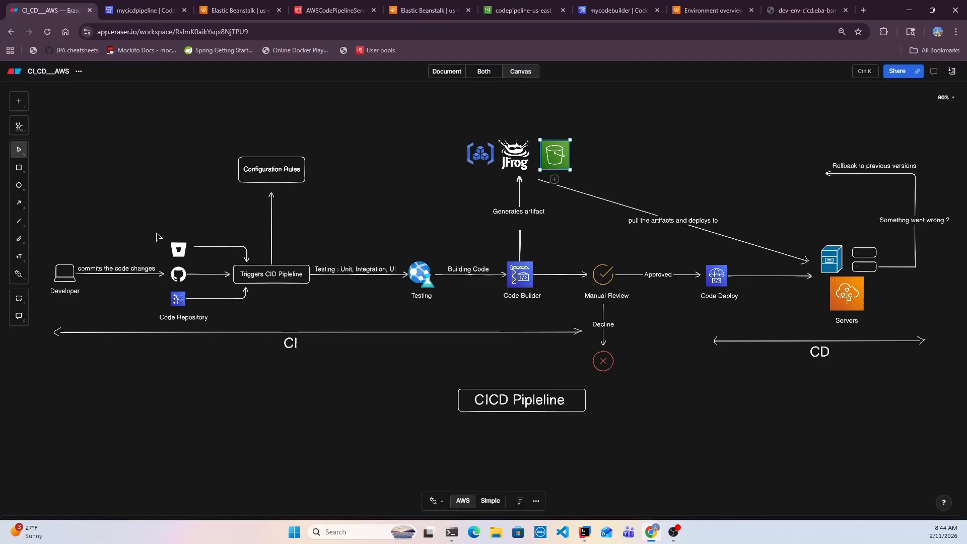
left_click_drag(145, 226, 314, 313)
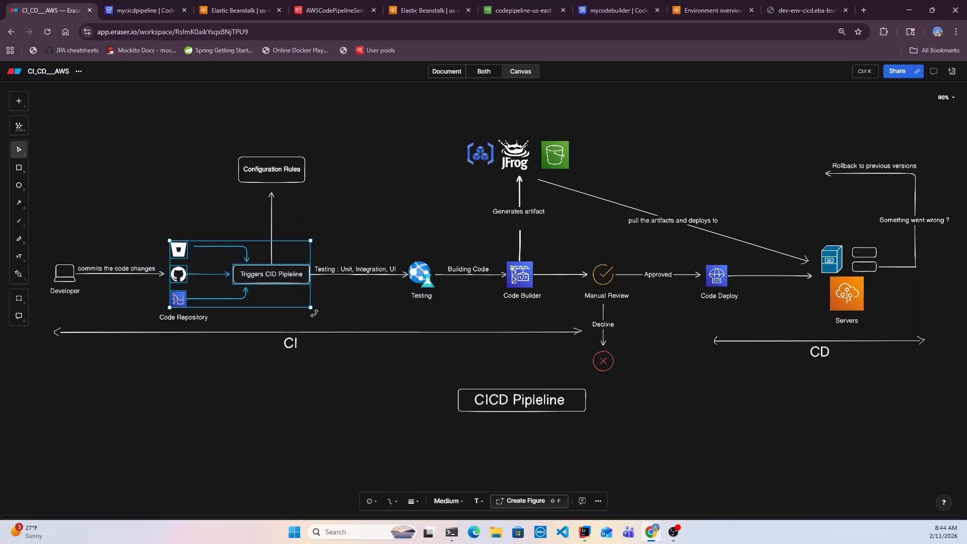
left_click_drag(461, 115, 572, 315)
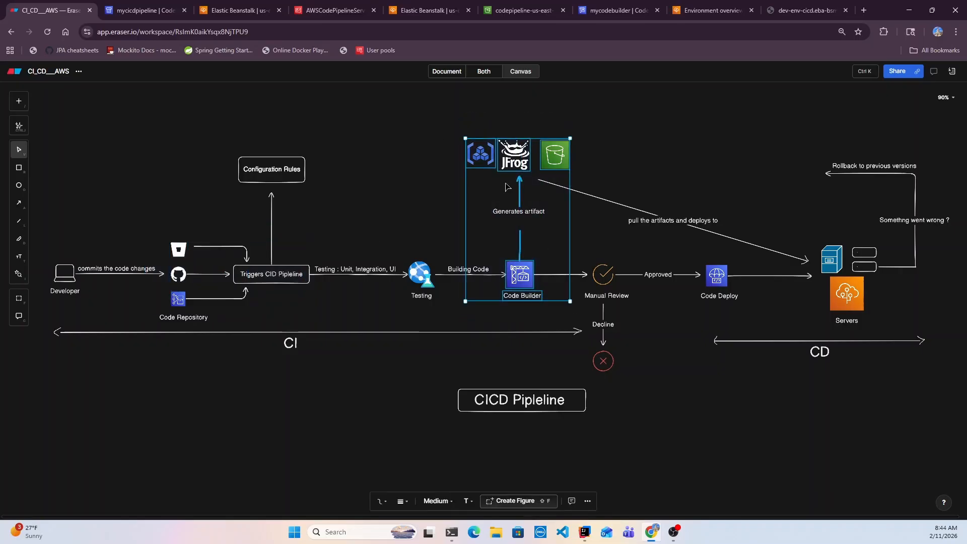
left_click(428, 129)
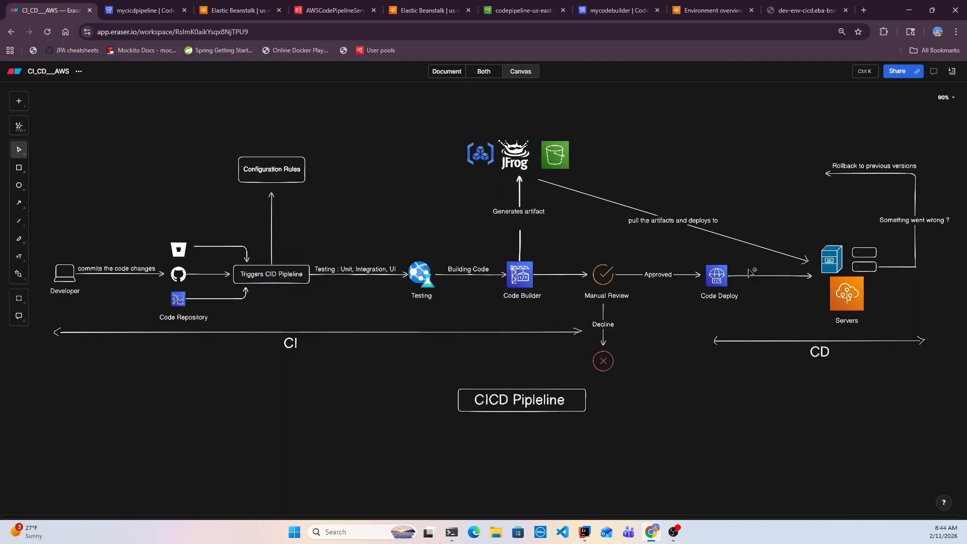
left_click_drag(568, 245, 655, 411)
In the AWS console, find the HTTPS Git credentials for AWS CodeCommit in the admin-1 IAM user's security credentials.
left_click(509, 10)
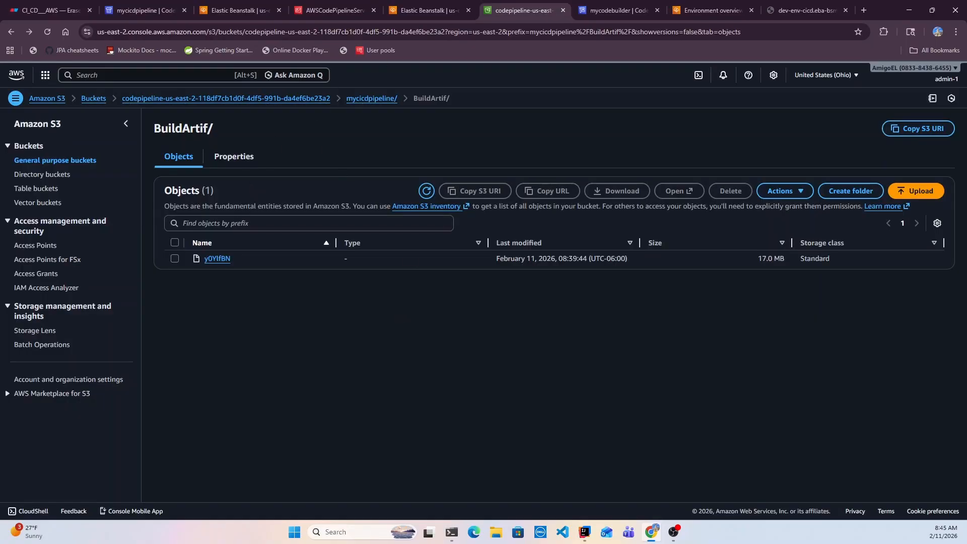
left_click(237, 75)
type("iam")
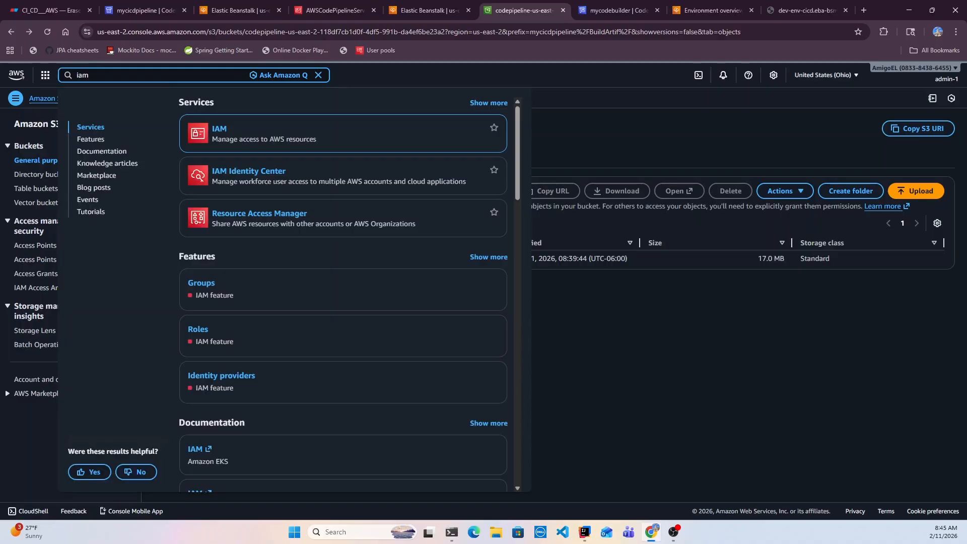
mouse_move(233, 153)
left_click(225, 169)
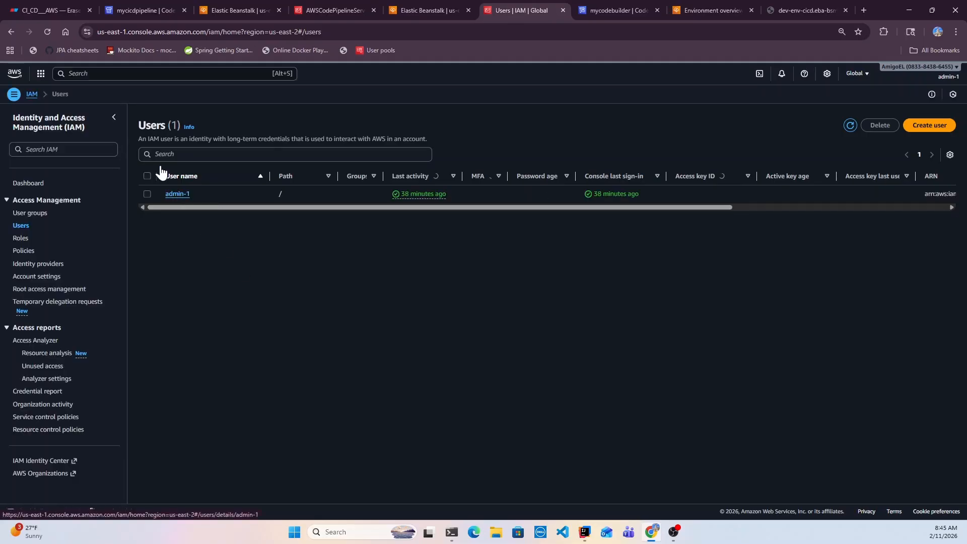
left_click(179, 196)
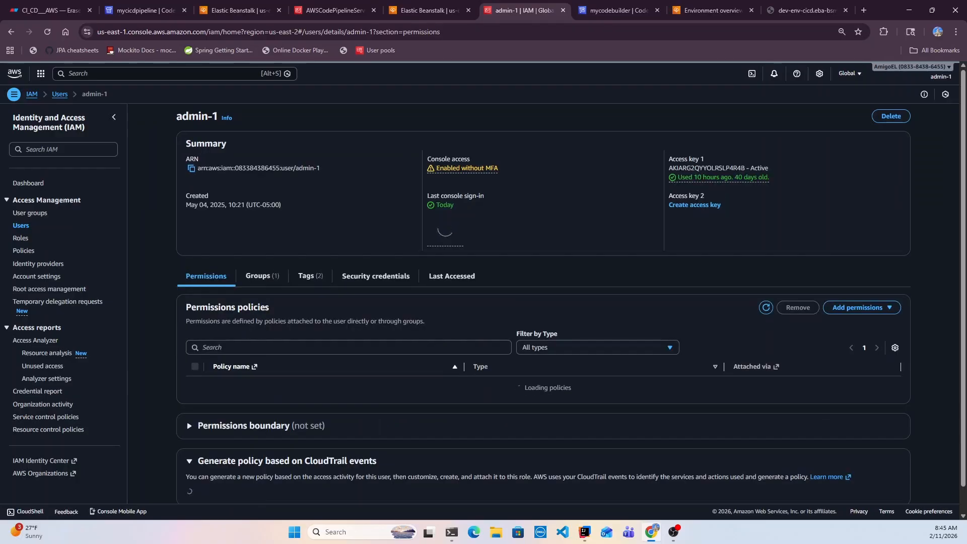
scroll(498, 349, "down", 1)
left_click(382, 225)
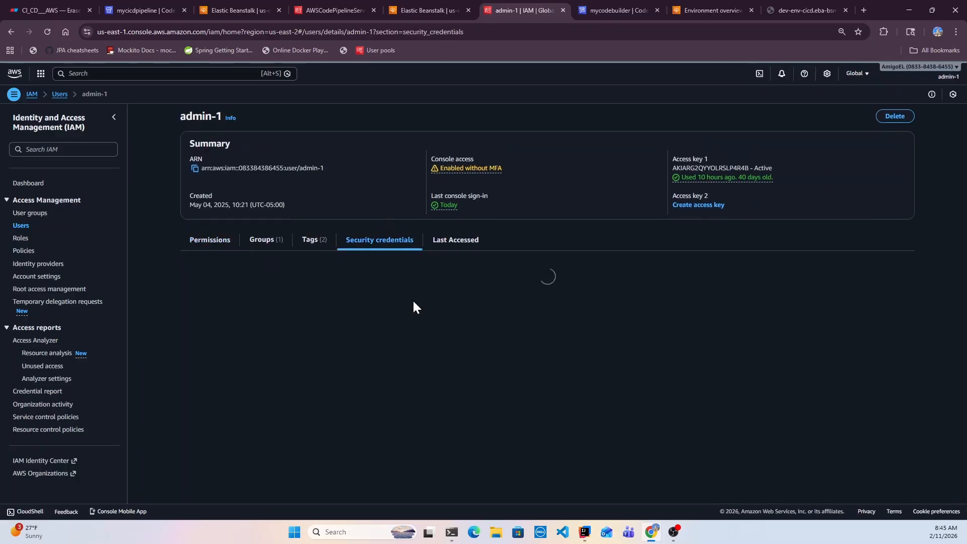
scroll(415, 306, "down", 8)
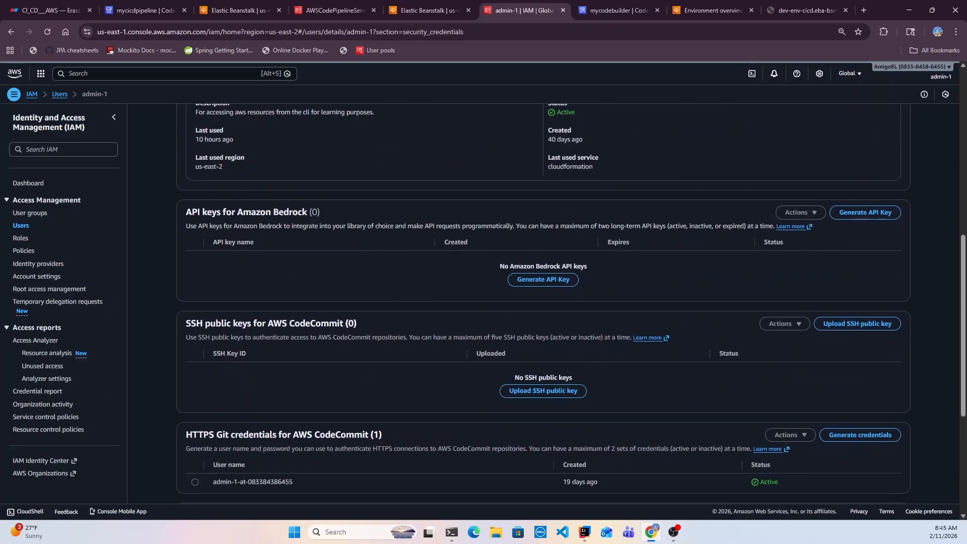
scroll(420, 341, "down", 3)
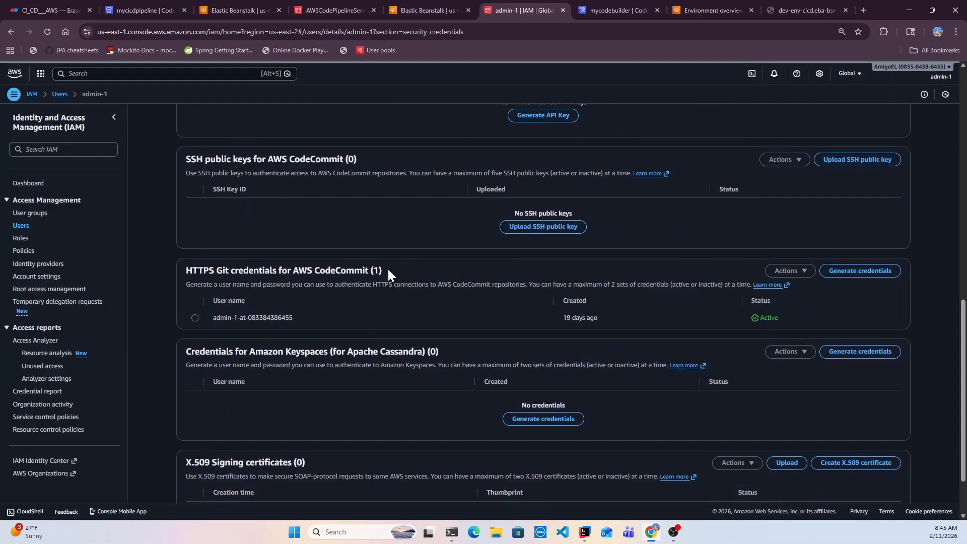
left_click_drag(386, 271, 179, 264)
left_click(137, 257)
Close the IAM user page and return to the Eraser CI/CD diagram, clearing the selection around Manual Review.
left_click(562, 10)
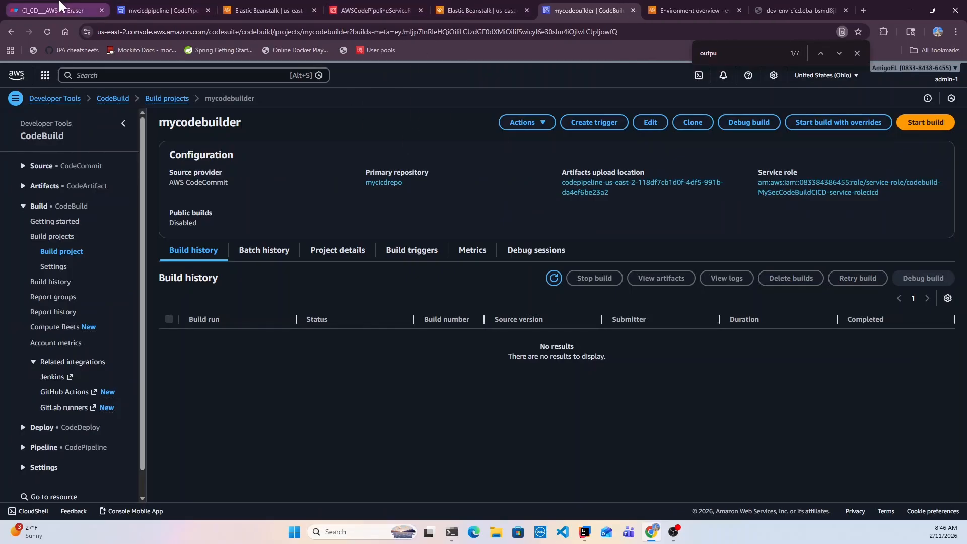
left_click(35, 6)
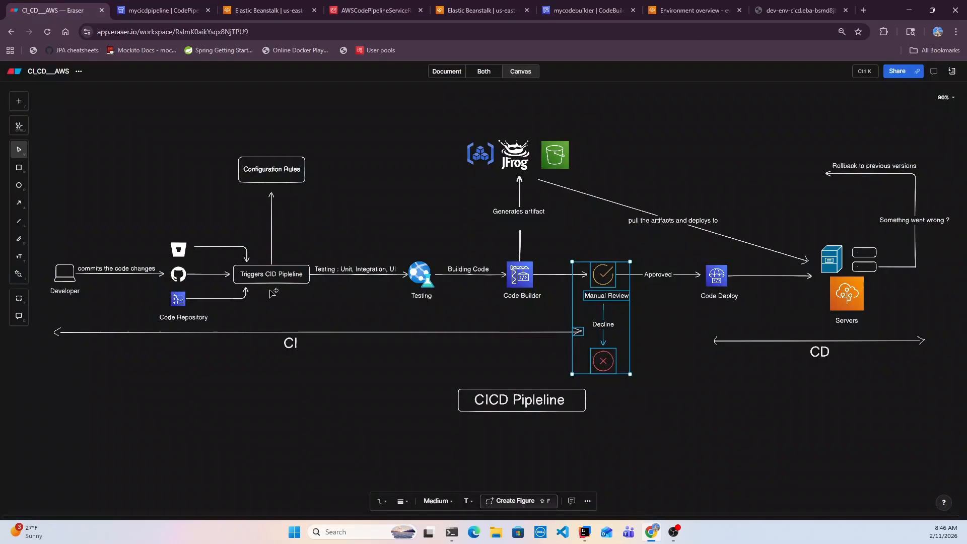
left_click(760, 422)
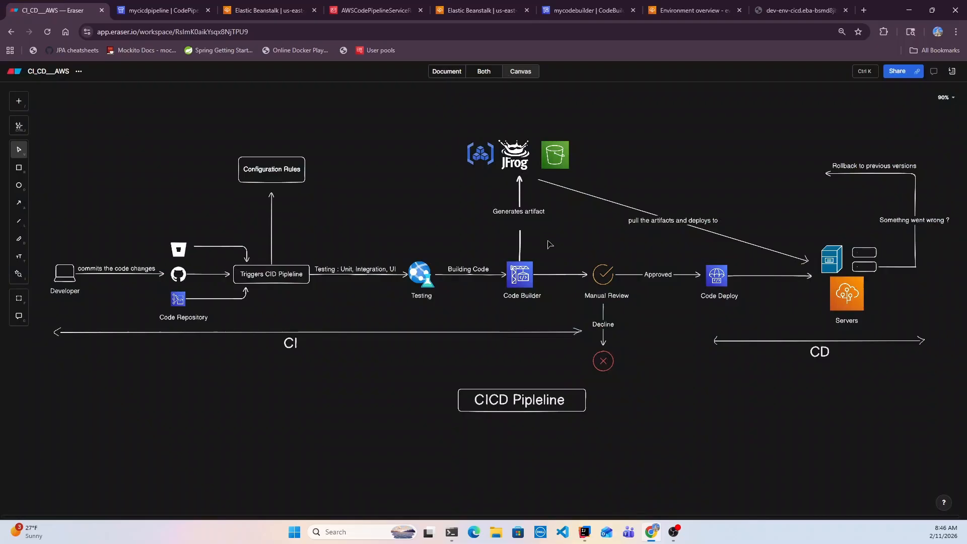
Switch to PowerShell, list the contents of mycicdrepo and open the folder in Visual Studio Code.
left_click_drag(596, 288, 649, 409)
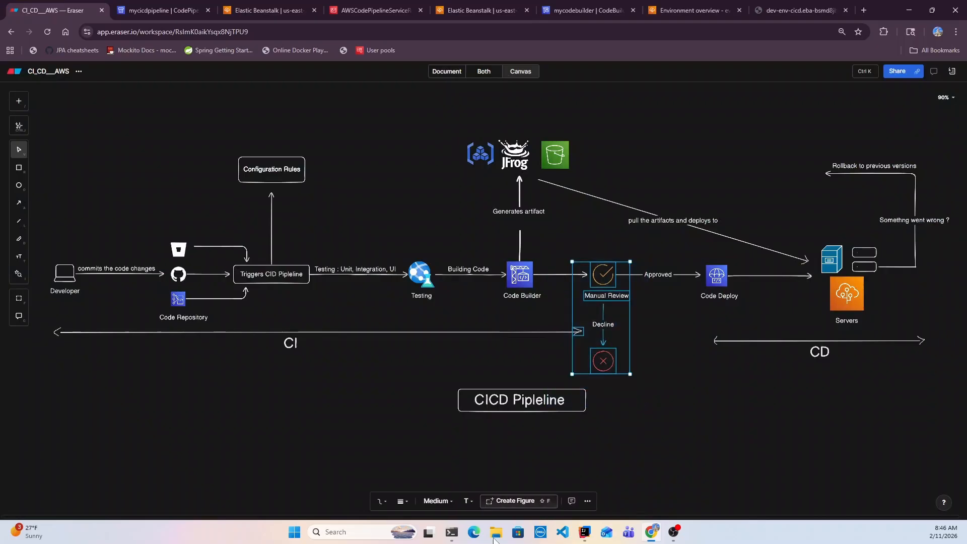
left_click(451, 533)
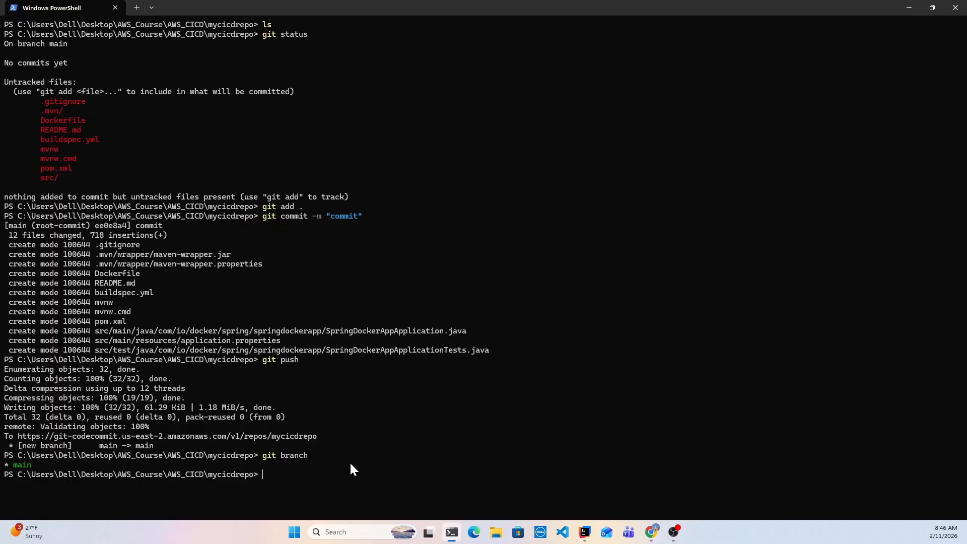
type("clear")
key("Return")
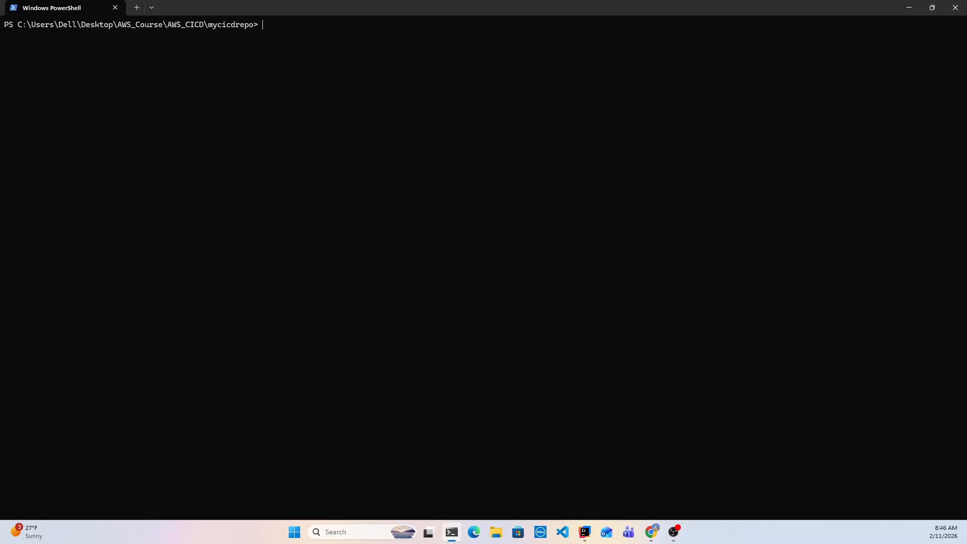
key("Return")
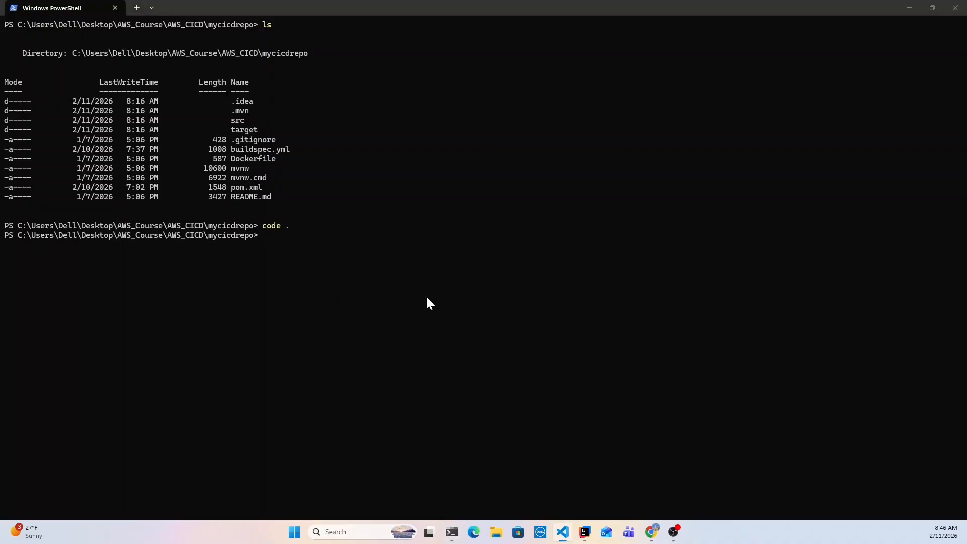
left_click(544, 68)
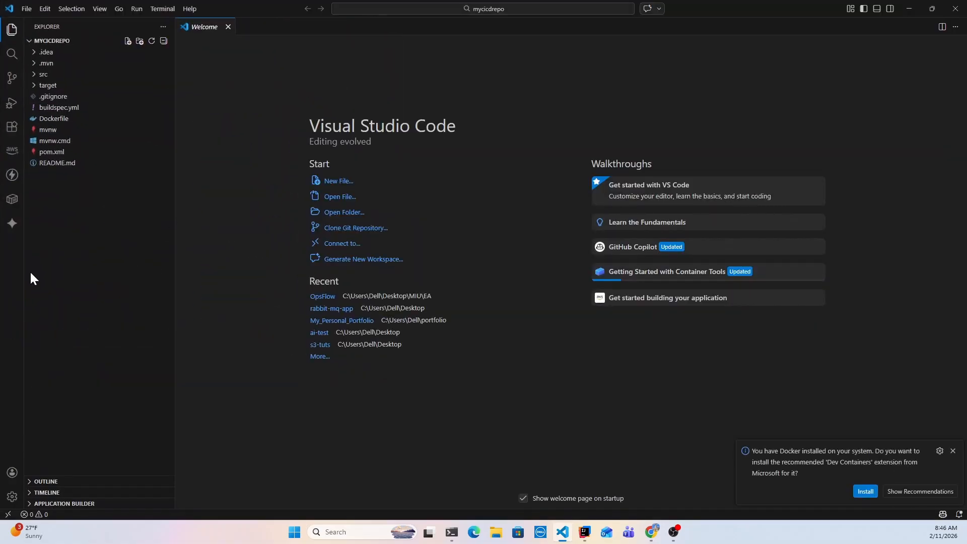
Expand src/main/java in the project and open SpringDockerAppApplication.java.
left_click(32, 75)
left_click(39, 85)
left_click(45, 97)
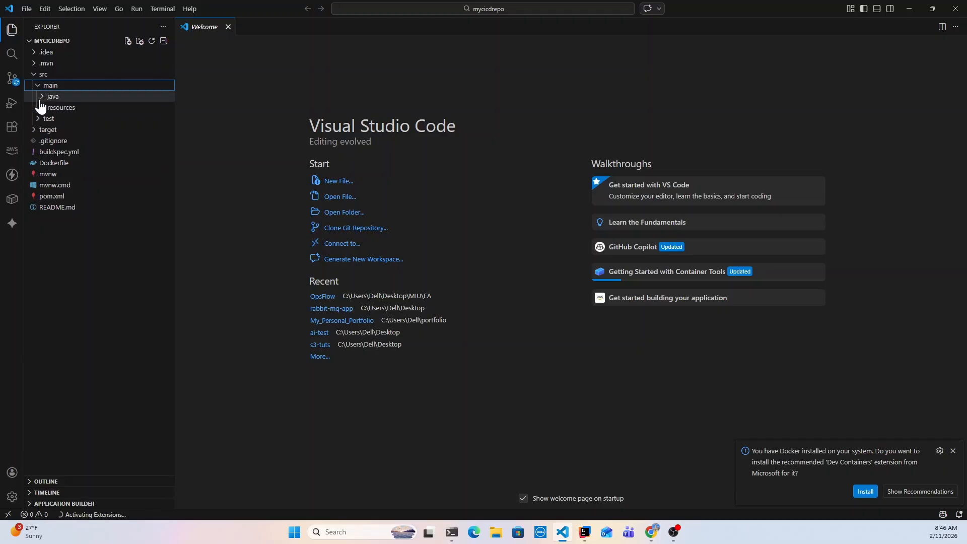
left_click(49, 107)
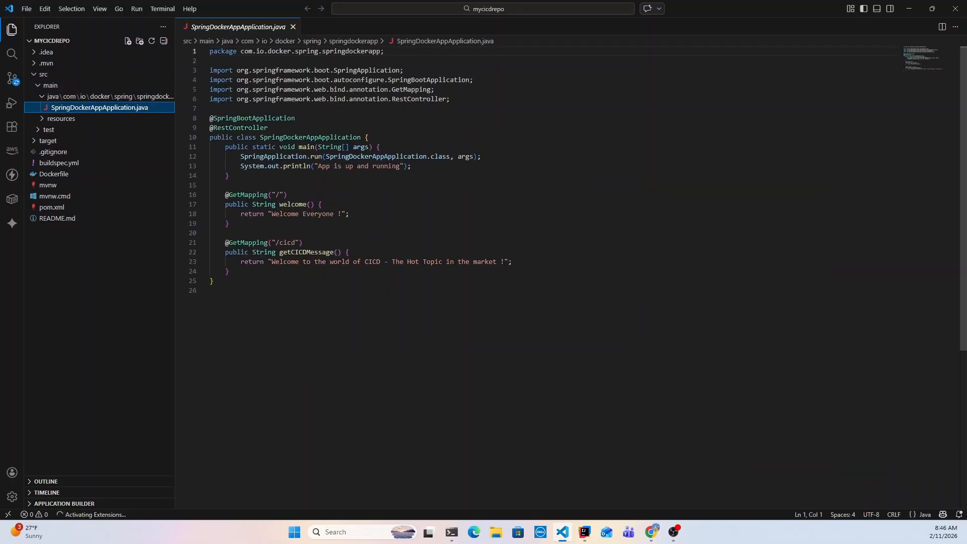
Change the string returned by the welcome() method to "Warm Welcome Everyone !" and save the file.
left_click(338, 213)
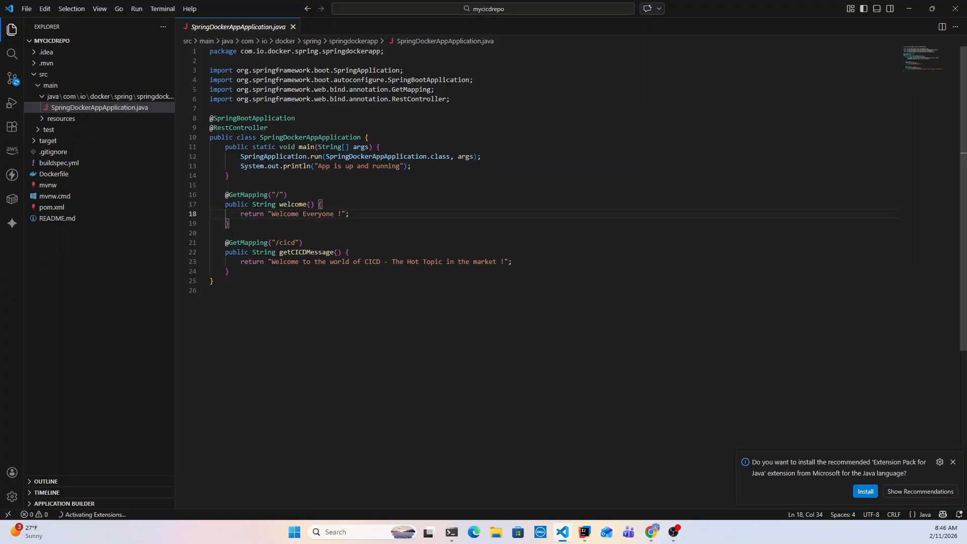
left_click(271, 214)
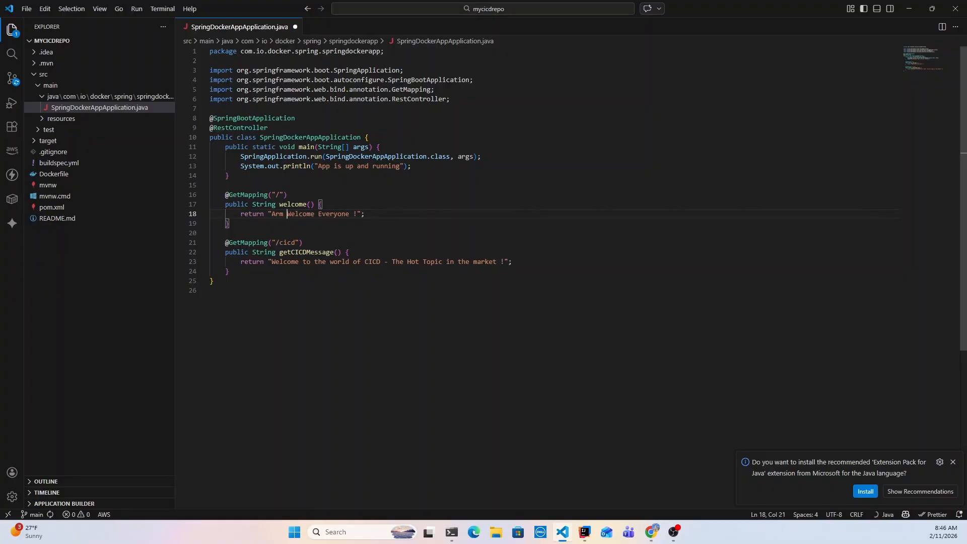
type("Warm")
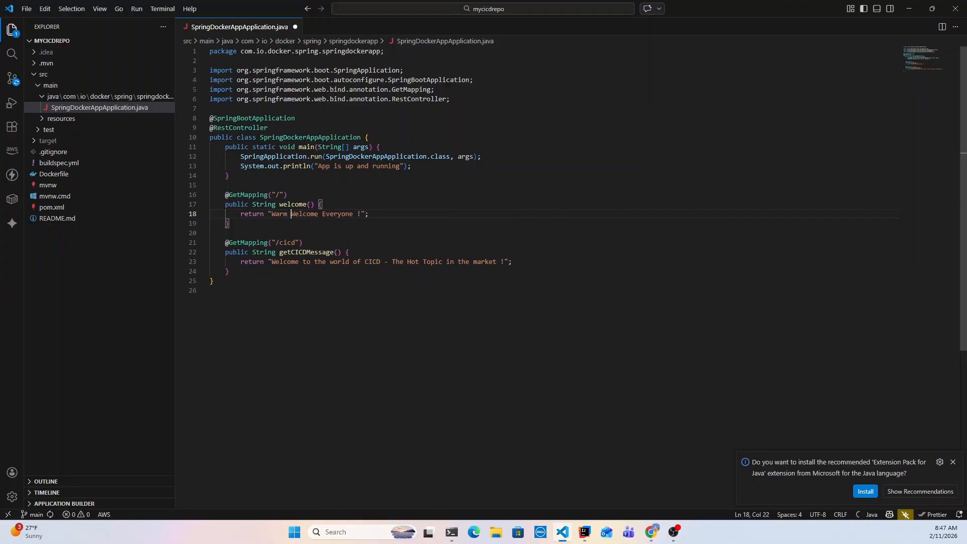
key("ctrl+s")
key("Down")
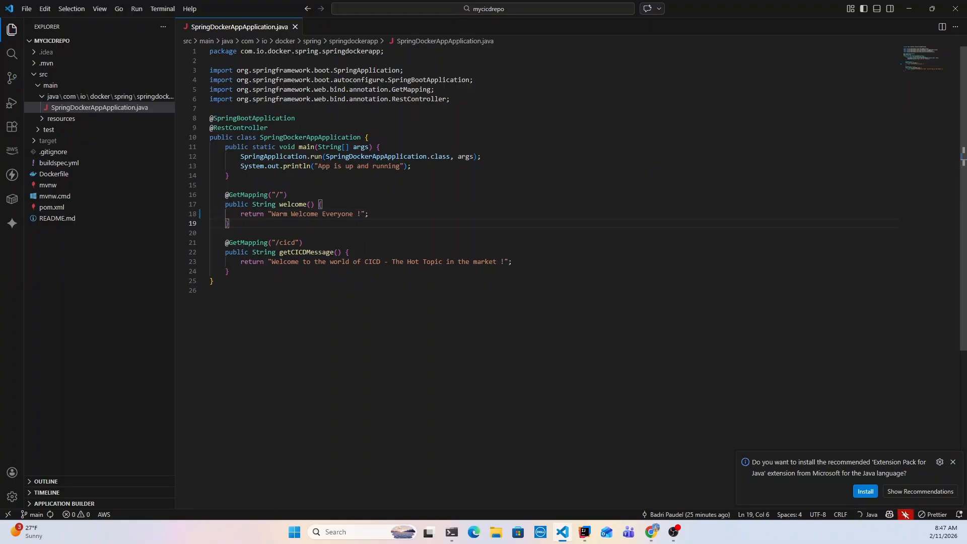
In PowerShell, stage all changes, commit them with the message "changed" and push to the remote repository.
left_click(451, 533)
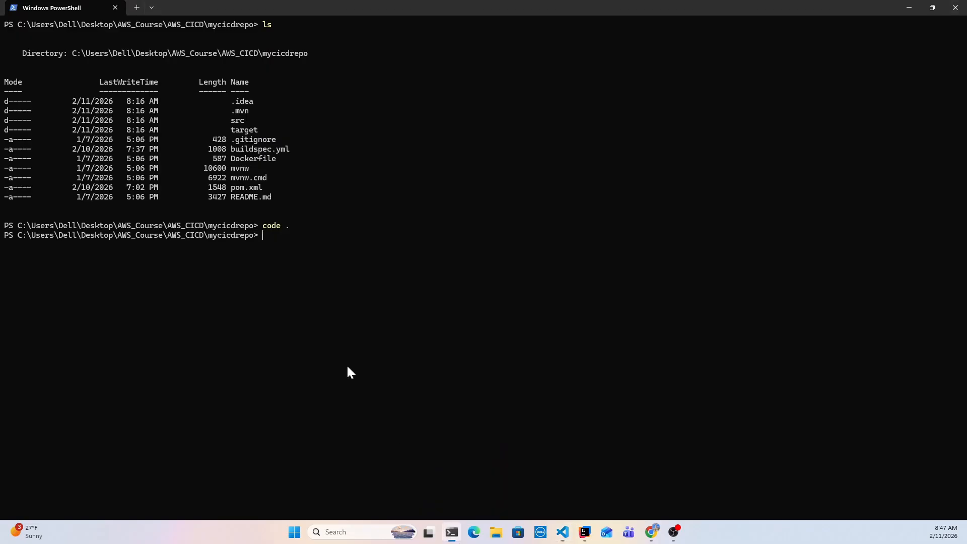
type("git add .")
key("Return")
type("git commit \"changed")
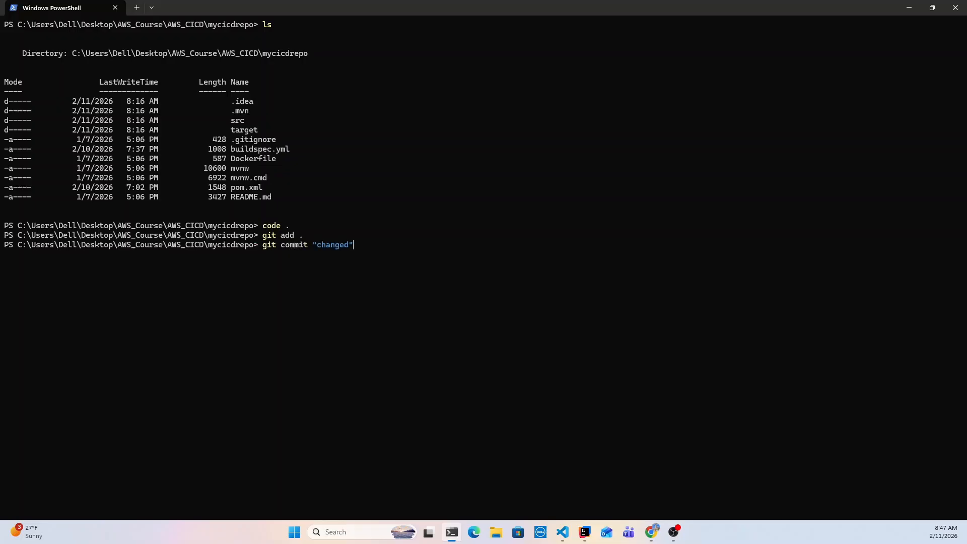
type("-m ")
type("git push")
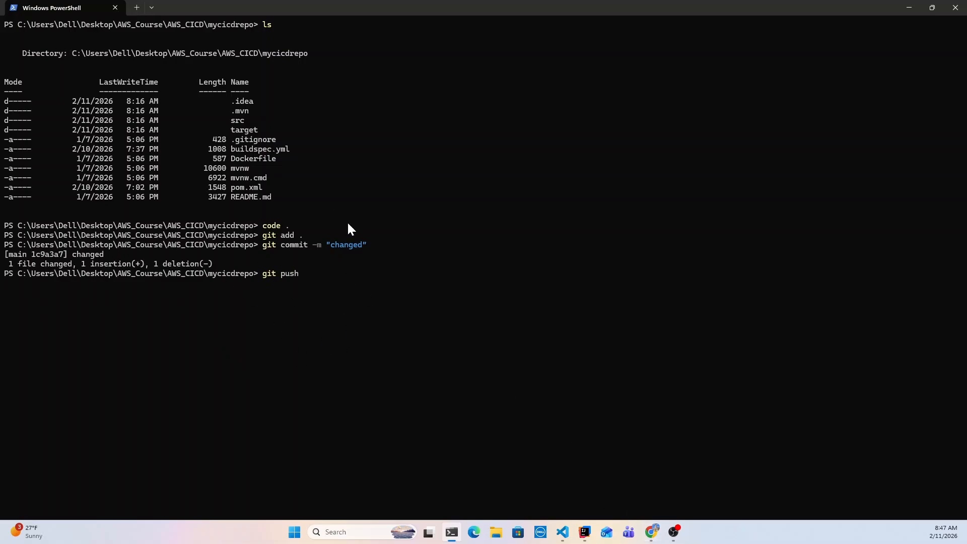
Return to the AWS console in Chrome and refresh the CodePipeline list to check mycicdpipeline's latest execution.
left_click(652, 535)
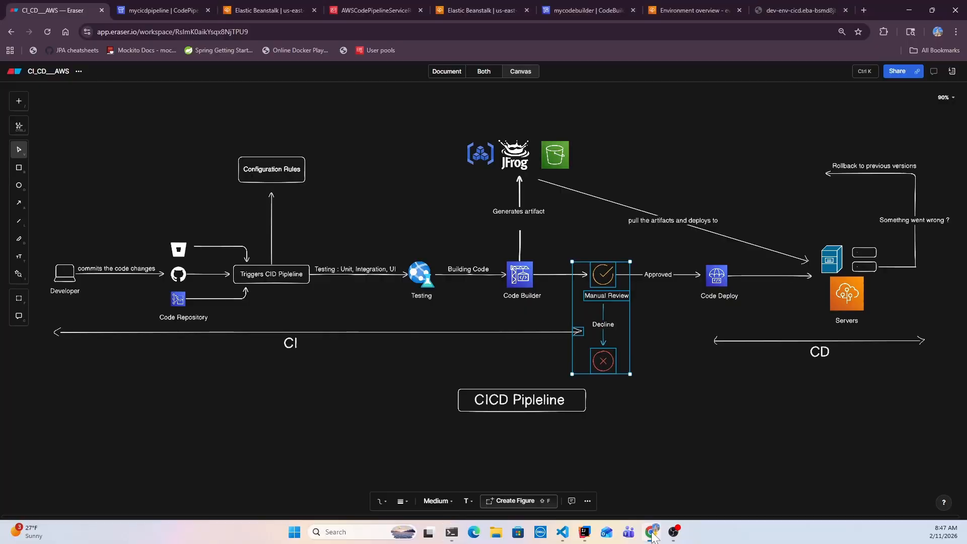
left_click(652, 534)
left_click(652, 534)
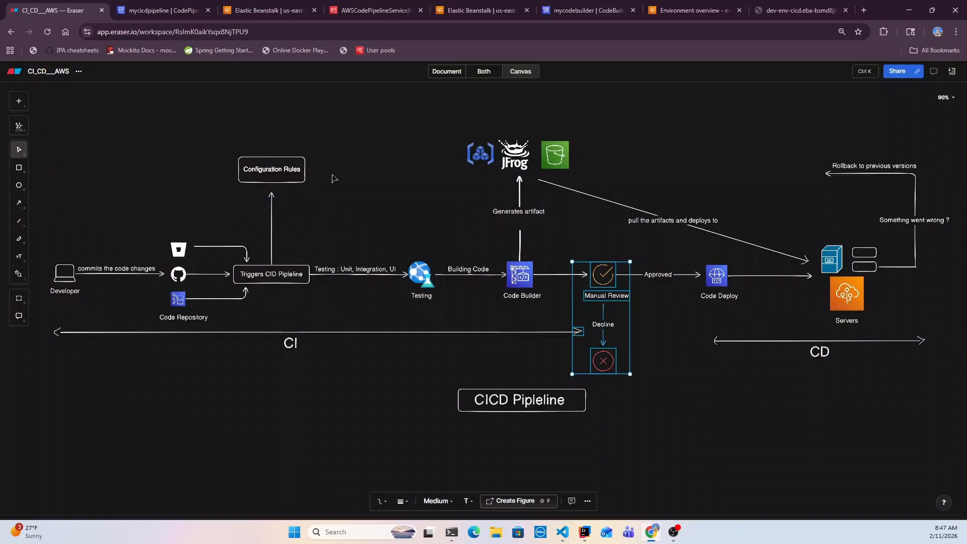
left_click(164, 6)
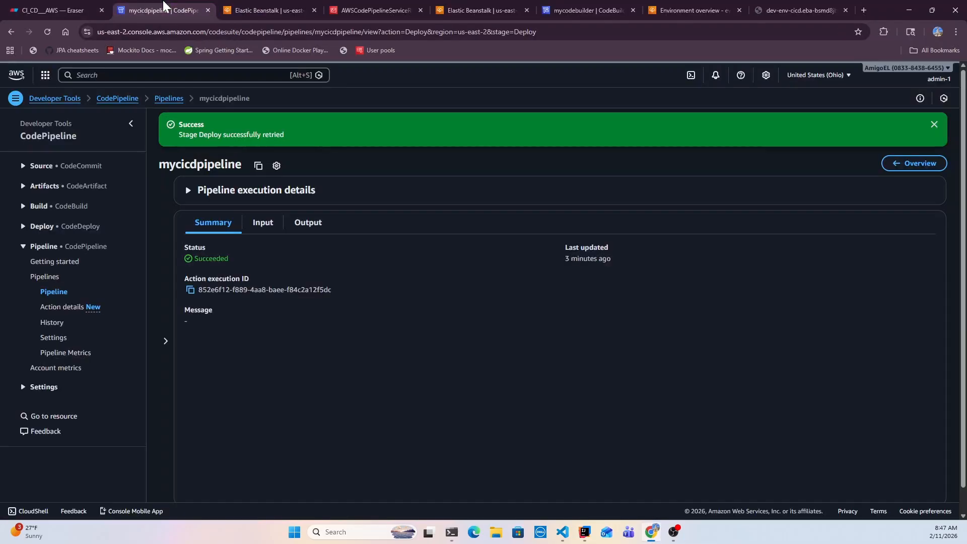
left_click(169, 99)
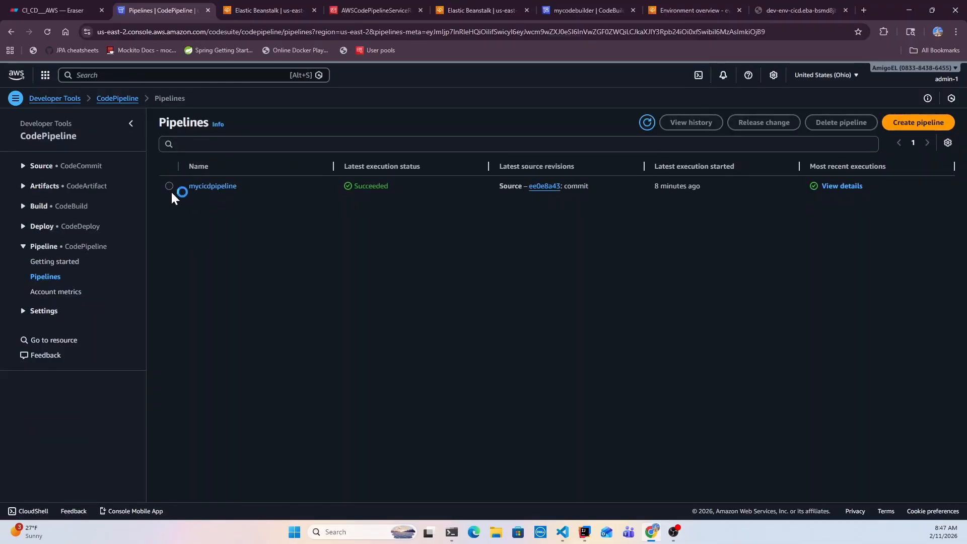
left_click(47, 32)
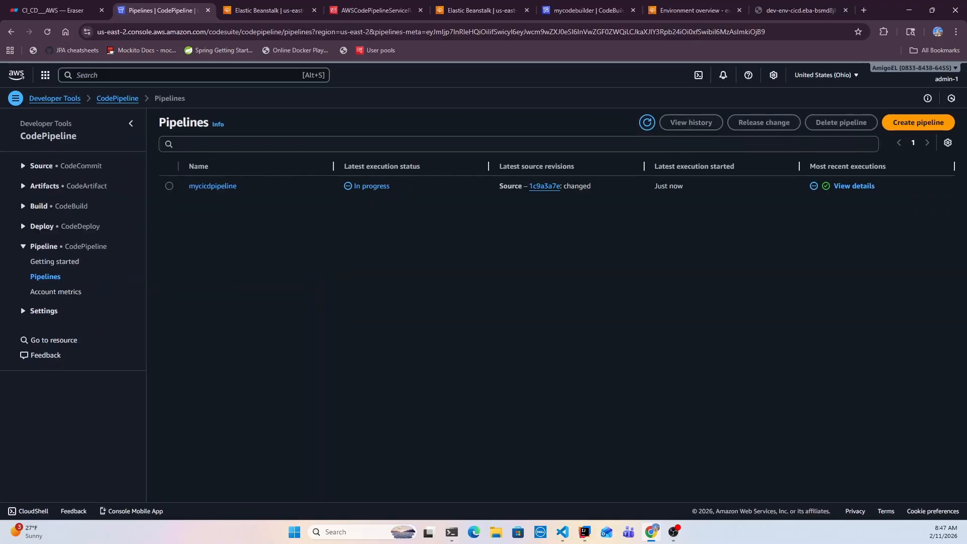
Open the latest source revision of mycicdpipeline in CodeCommit and examine the changed line in SpringDockerAppApplication.java.
left_click(547, 188)
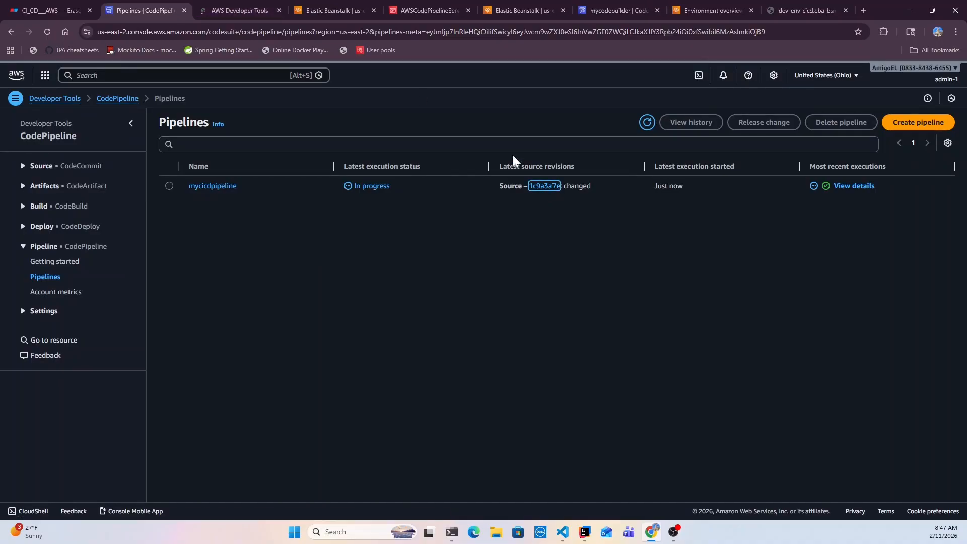
left_click(216, 1)
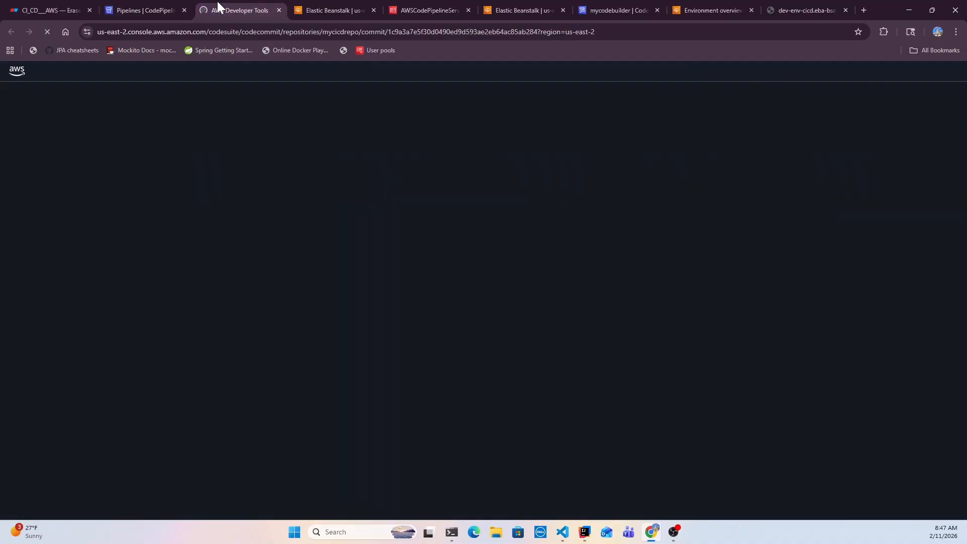
scroll(382, 323, "down", 3)
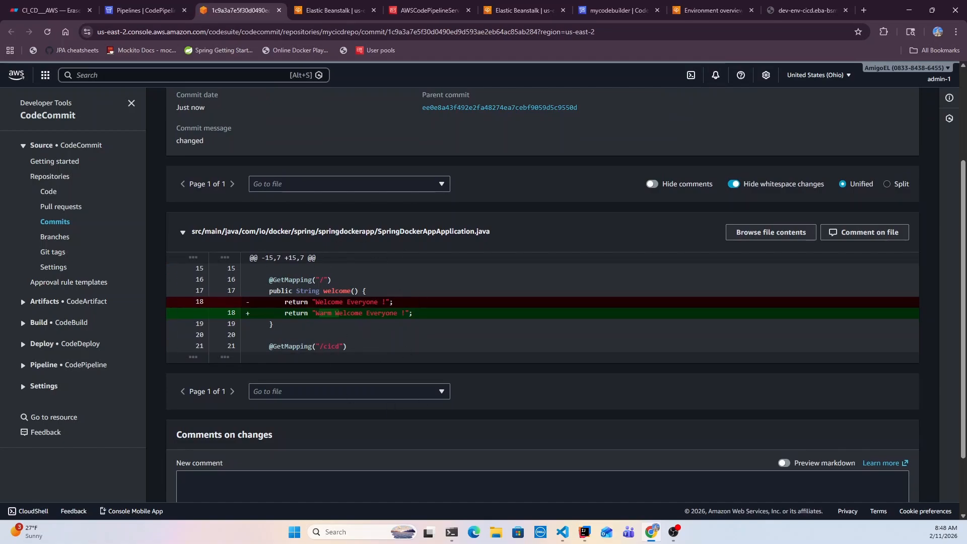
left_click_drag(285, 312, 420, 318)
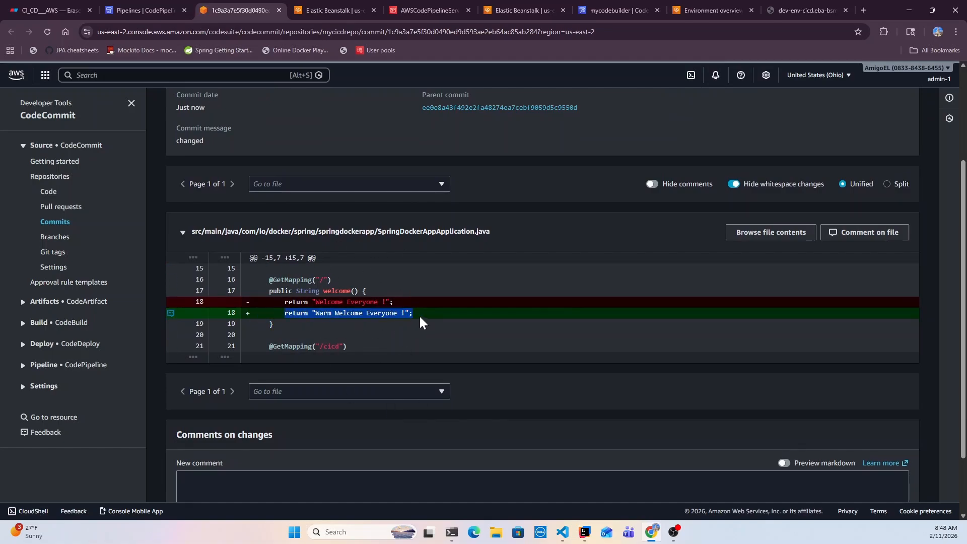
scroll(420, 318, "down", 1)
scroll(421, 318, "down", 2)
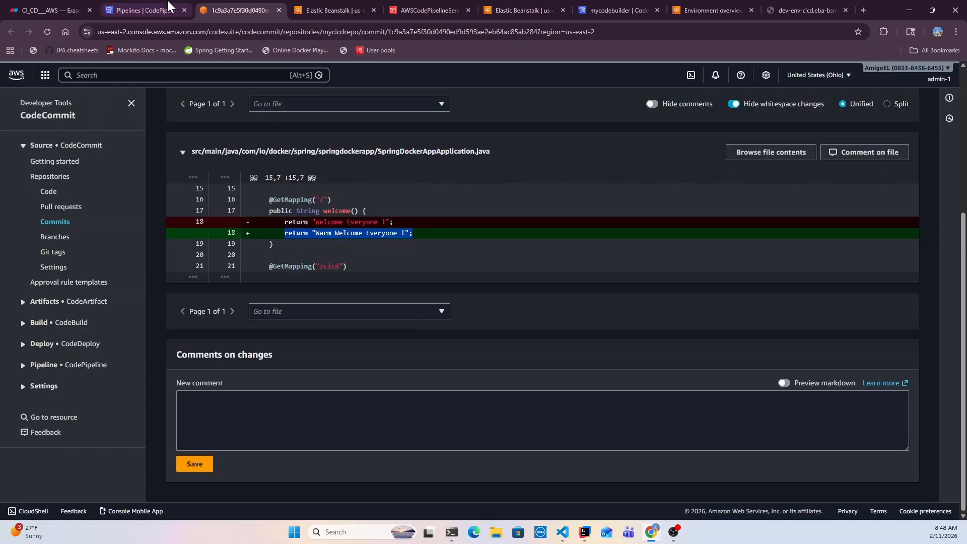
Open mycicdpipeline and bring up the CodeBuild run of its Build stage.
left_click(132, 10)
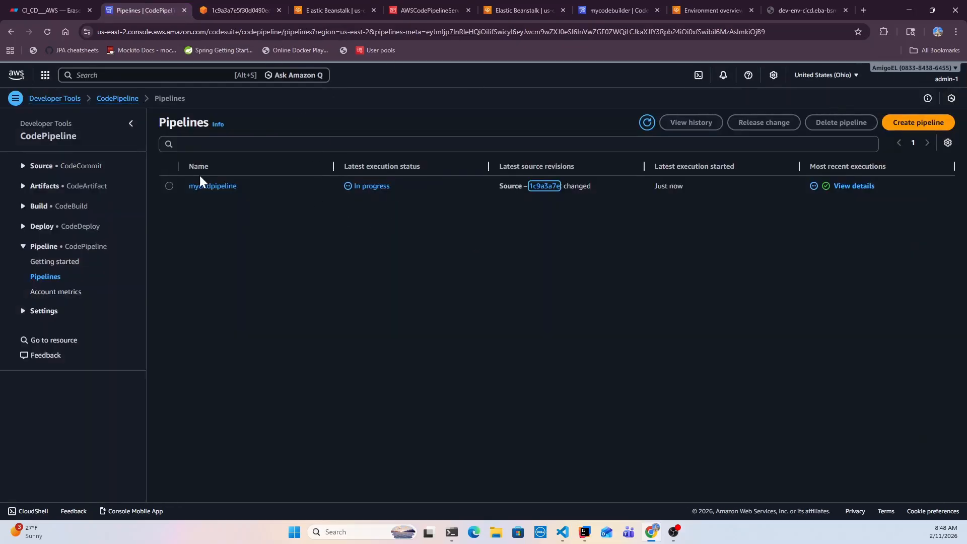
left_click(214, 187)
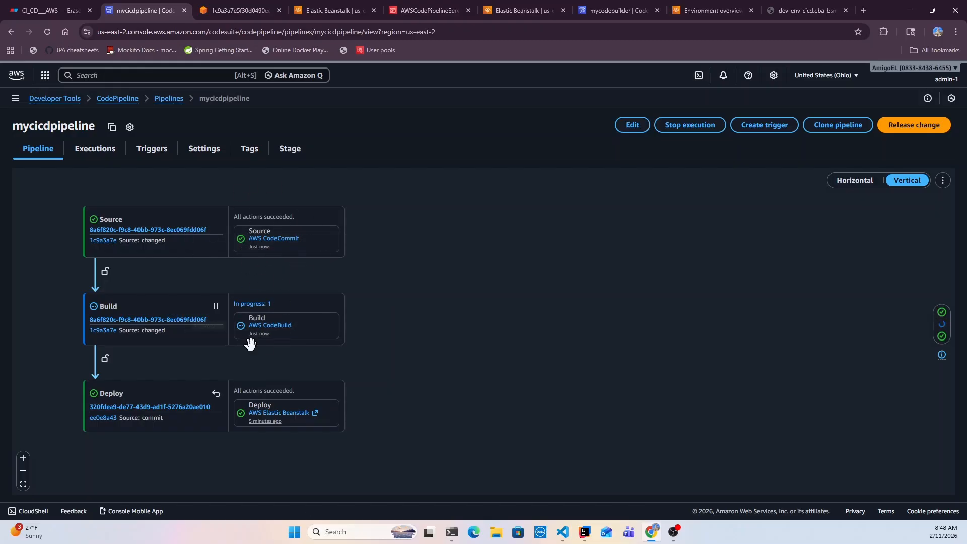
left_click(278, 327)
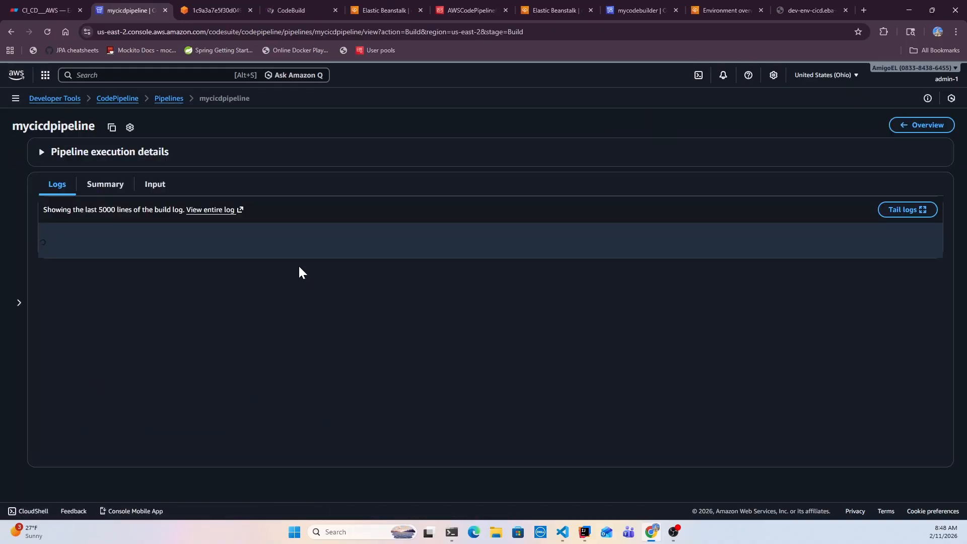
left_click(285, 9)
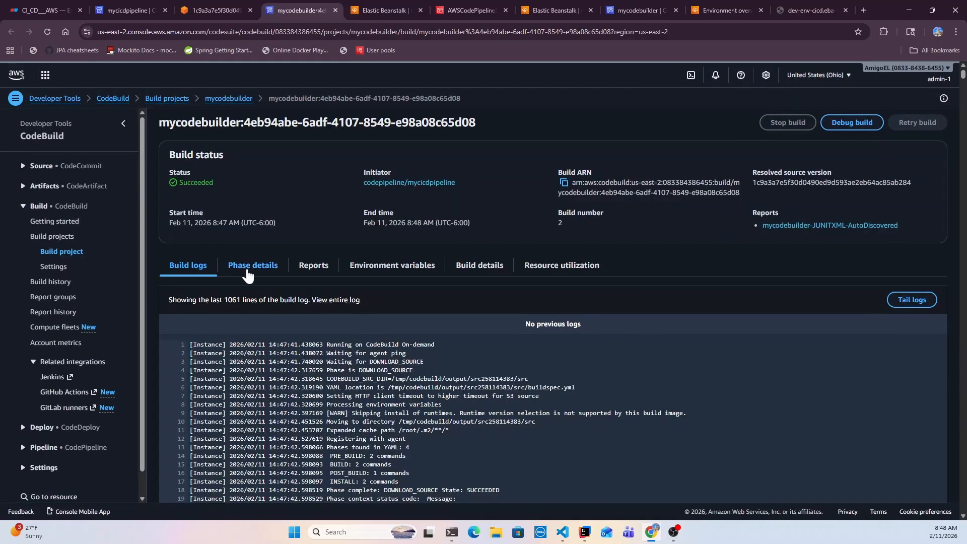
Examine the mycodebuilder build log around the "mvn install -DskipTests" command and the Maven dependency downloads.
scroll(334, 460, "down", 3)
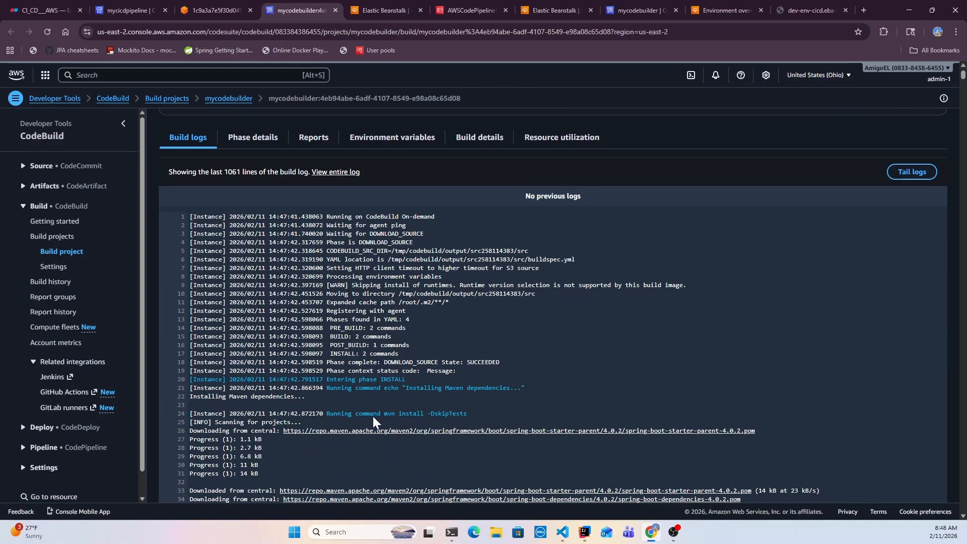
scroll(359, 436, "down", 1)
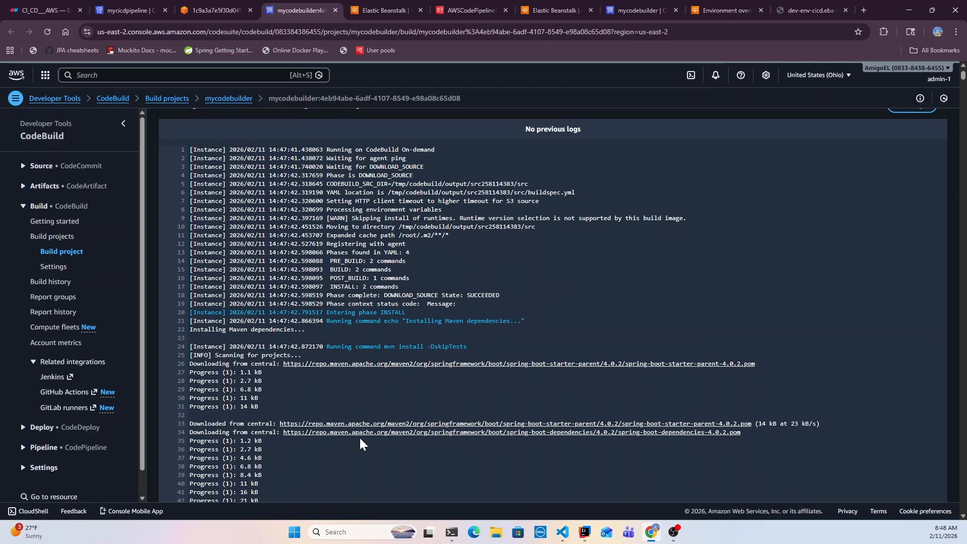
left_click_drag(326, 347, 491, 346)
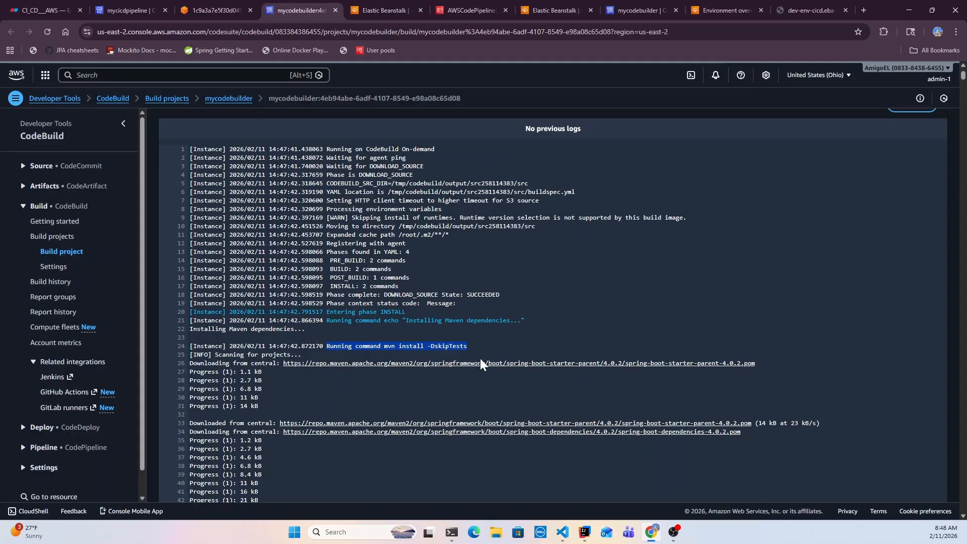
left_click(378, 398)
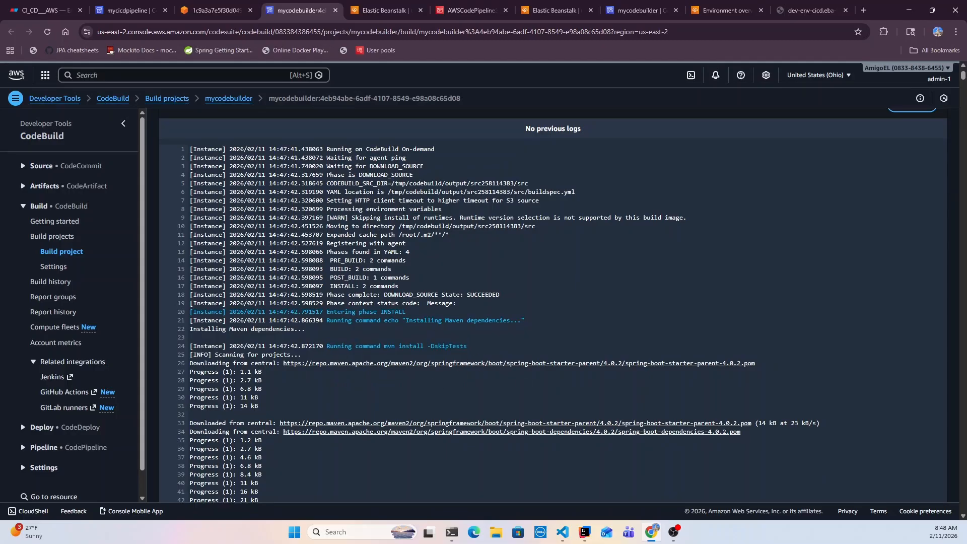
scroll(553, 305, "down", 1)
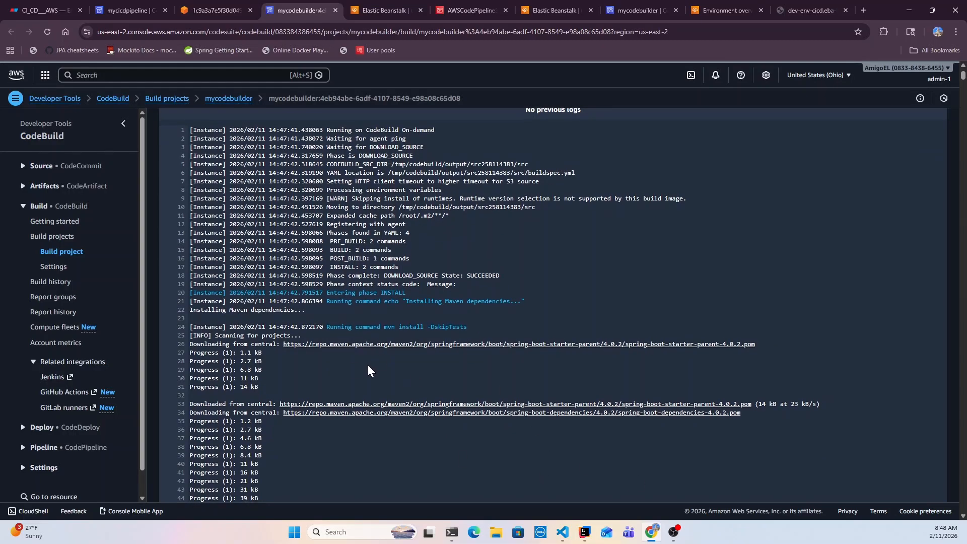
scroll(365, 367, "down", 12)
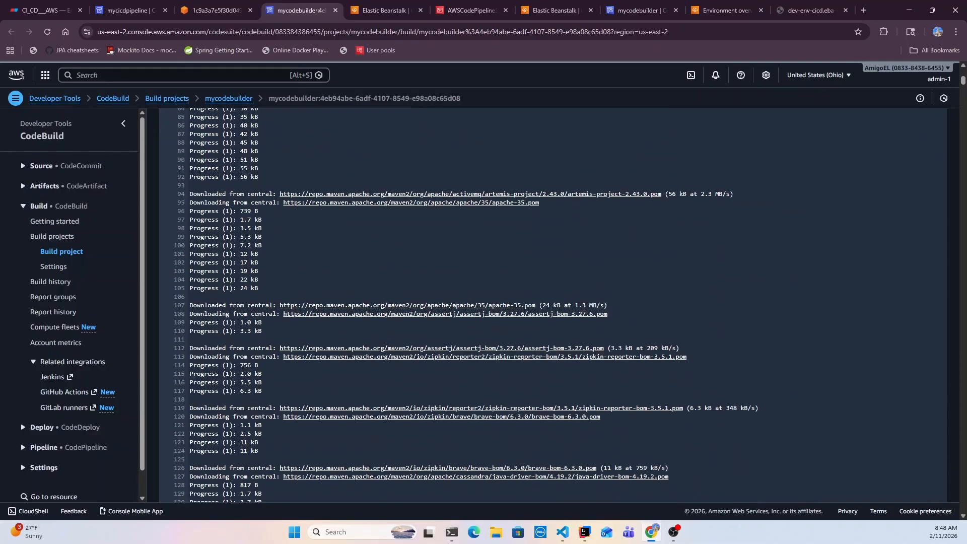
Switch to IntelliJ IDEA and examine the build phases in buildspec.yml, including the post_build echo command.
left_click(585, 532)
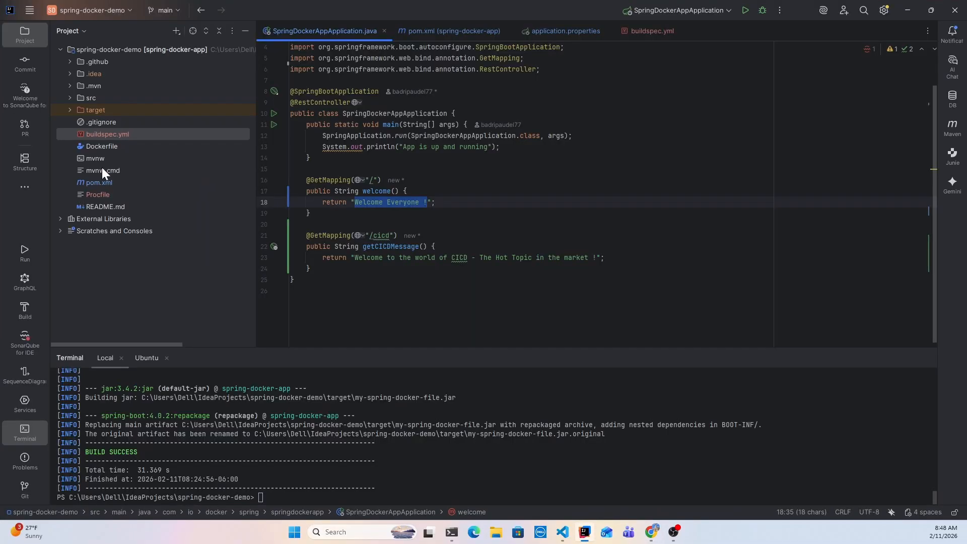
left_click(641, 31)
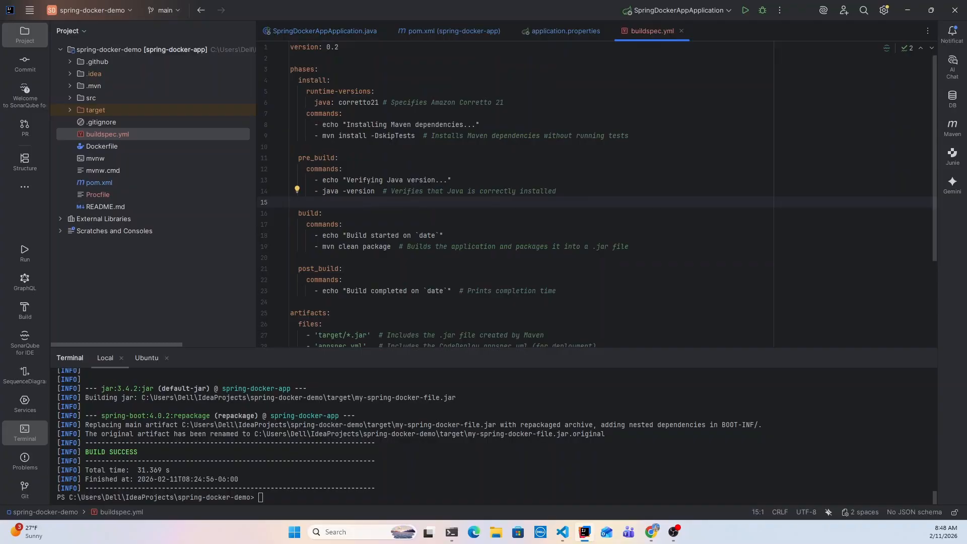
left_click_drag(346, 291, 419, 291)
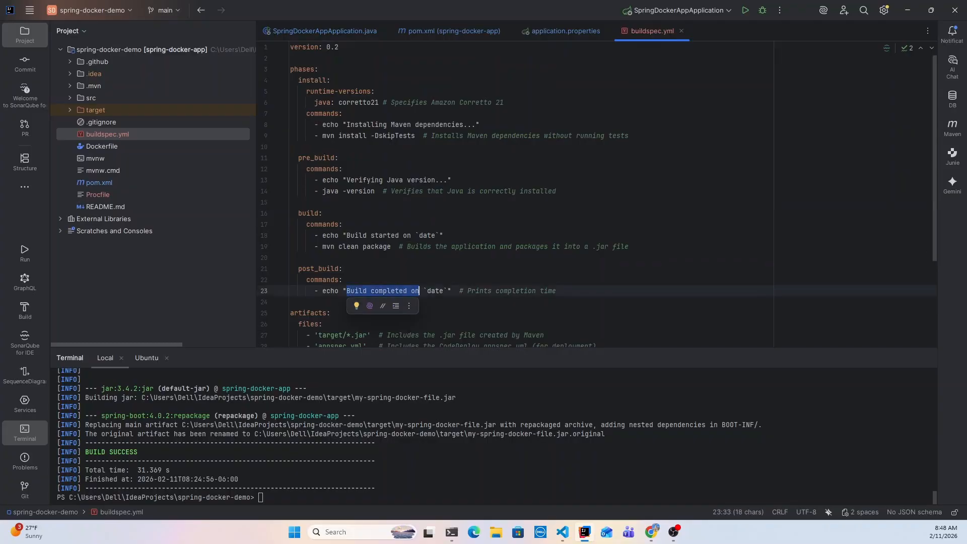
Return to the mycodebuilder build log in Chrome and search it for "verifying java".
key("alt+Tab")
key("ctrl+f")
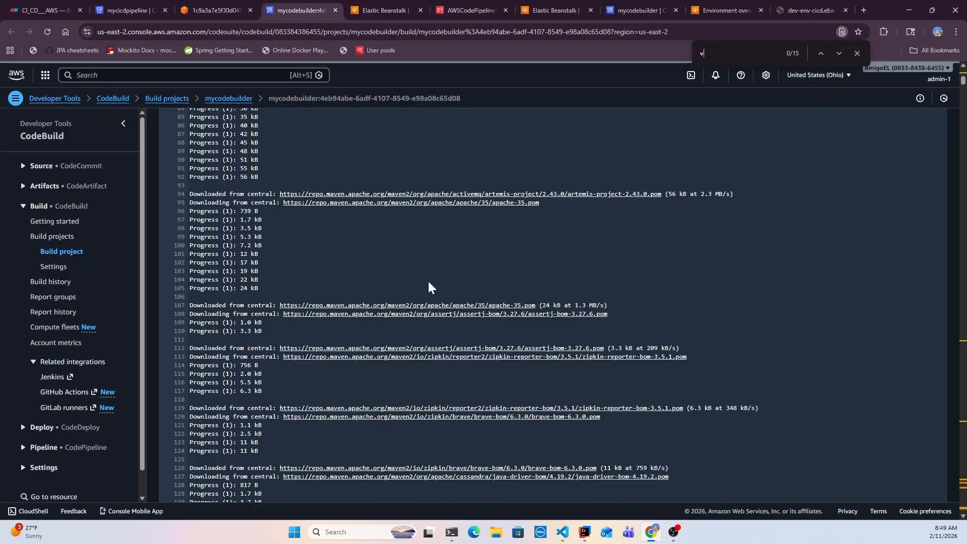
type("verify")
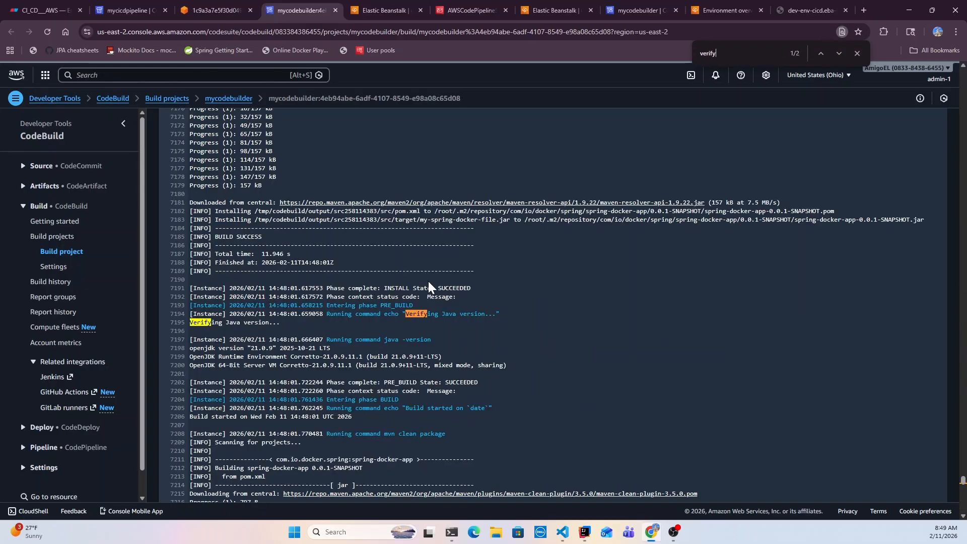
type("ing java")
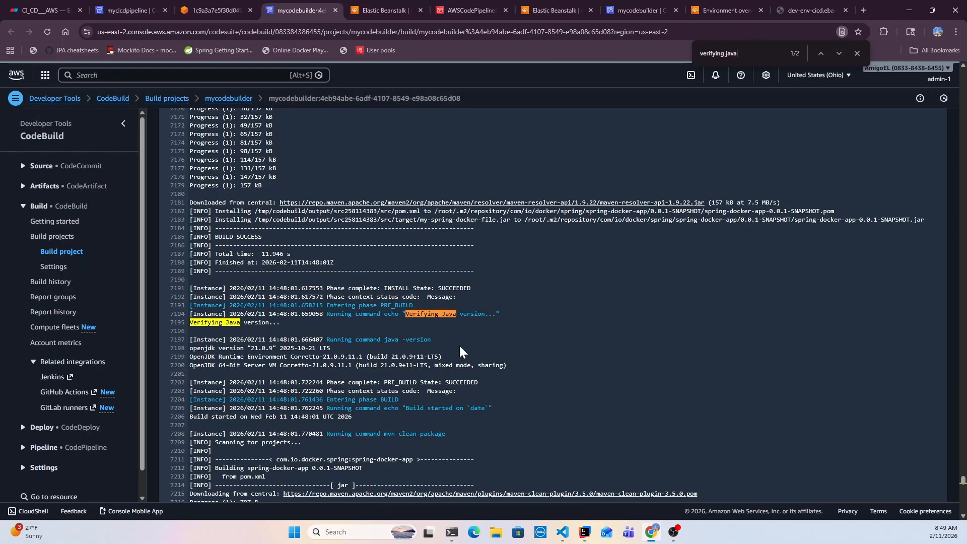
Examine the end of the build log, from the test results to the UPLOAD_ARTIFACTS phase status.
scroll(553, 285, "down", 20)
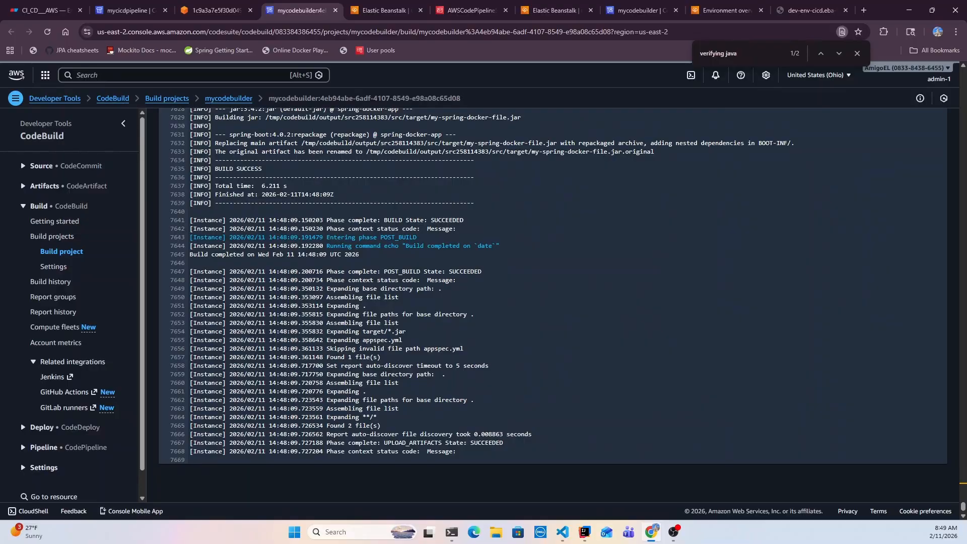
double_click(519, 447)
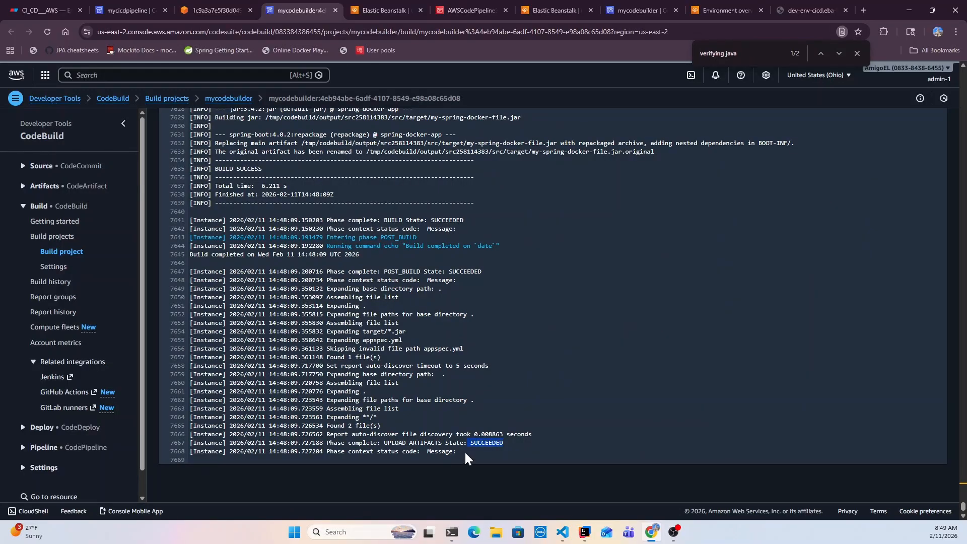
left_click_drag(406, 445, 515, 447)
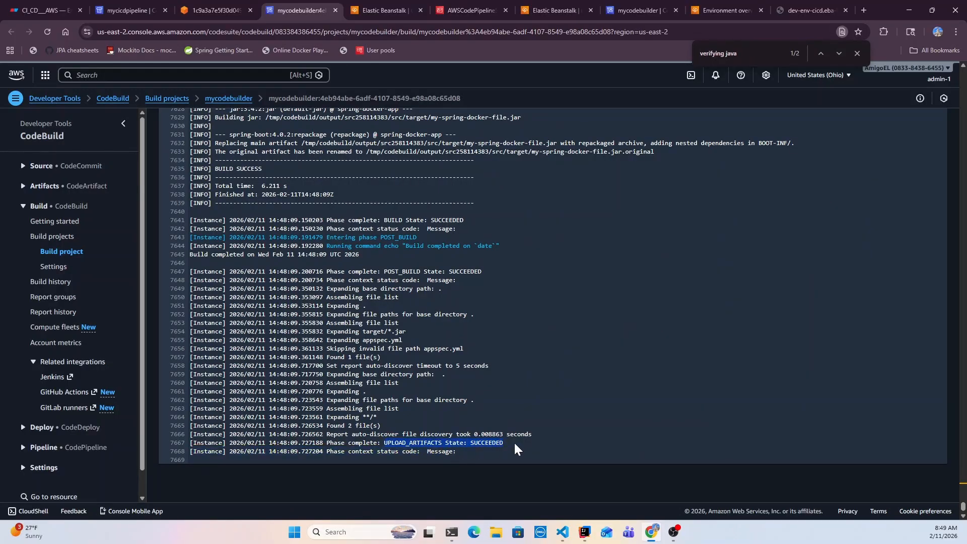
scroll(504, 387, "up", 7)
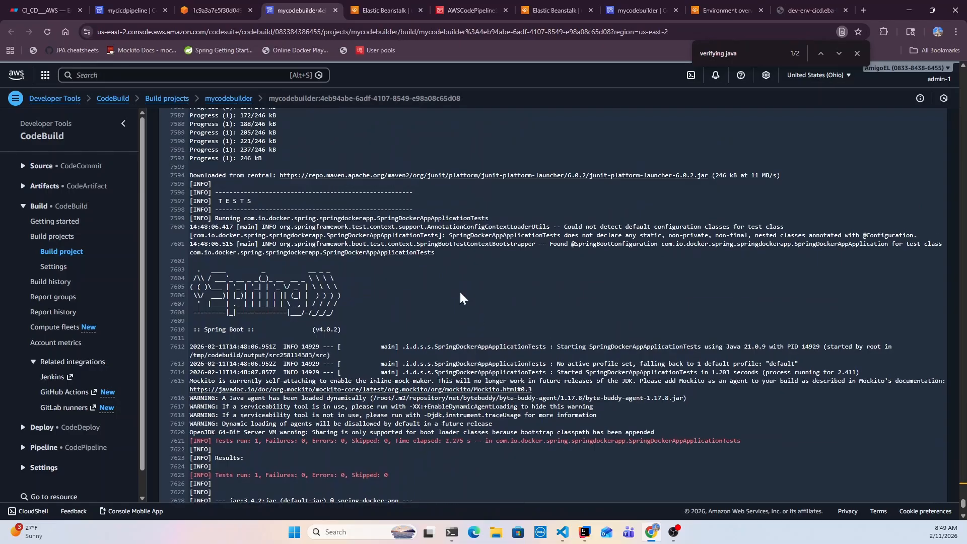
scroll(461, 291, "down", 3)
scroll(461, 291, "down", 3)
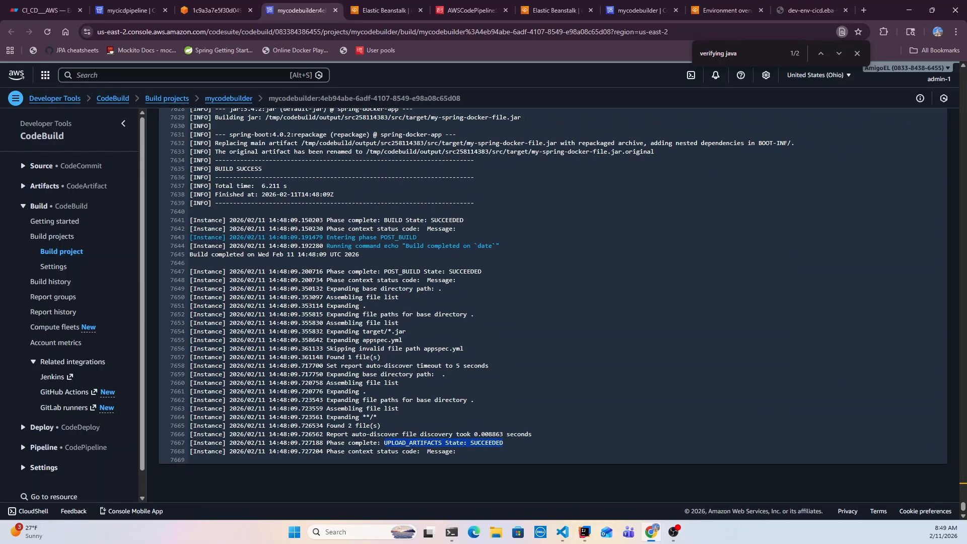
Return to mycicdpipeline's stage overview and check the Source, Build and Deploy statuses.
left_click(211, 6)
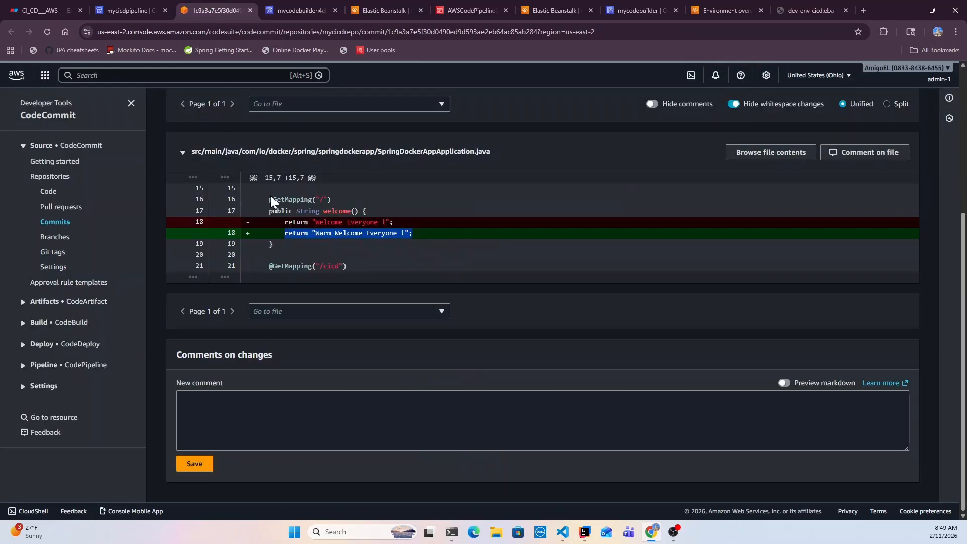
left_click(113, 5)
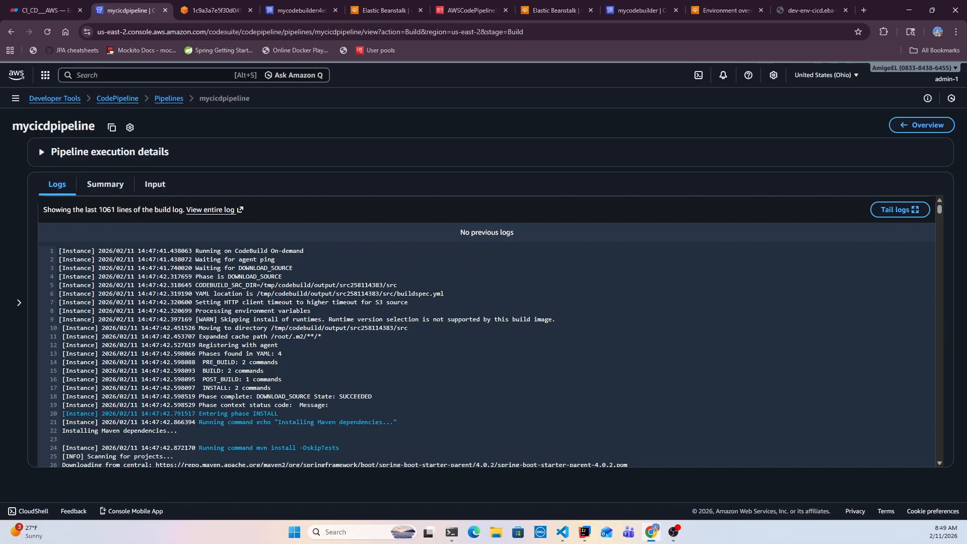
left_click(10, 32)
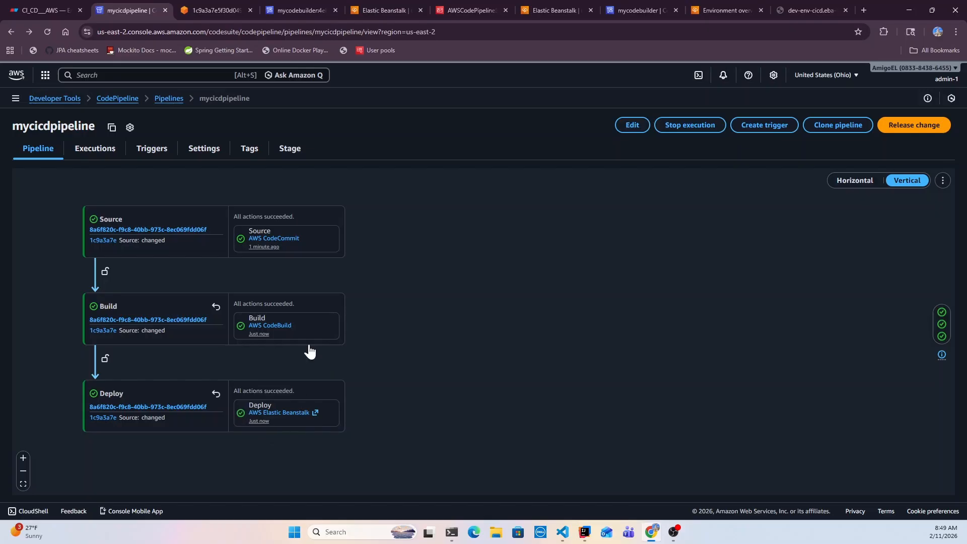
Load the root URL of the deployed dev-env-cicd application, without the cicd path, and check its welcome message.
left_click(809, 10)
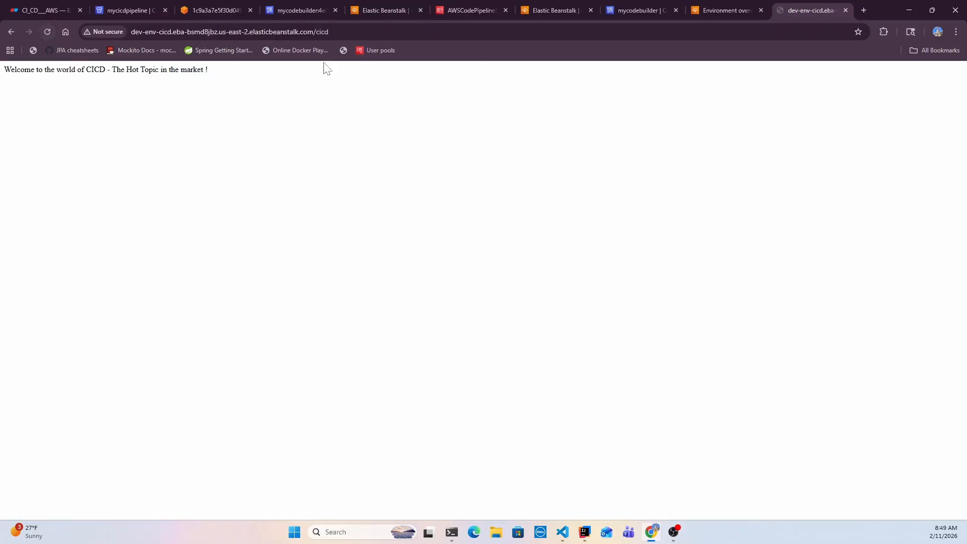
left_click(332, 33)
key("BackSpace")
key("BackSpace")
key("BackSpace")
key("BackSpace")
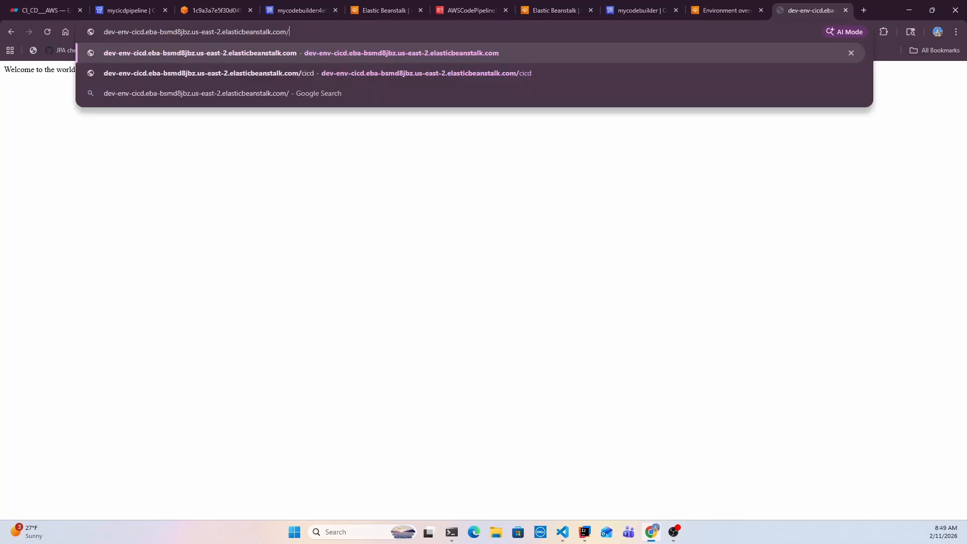
key("Return")
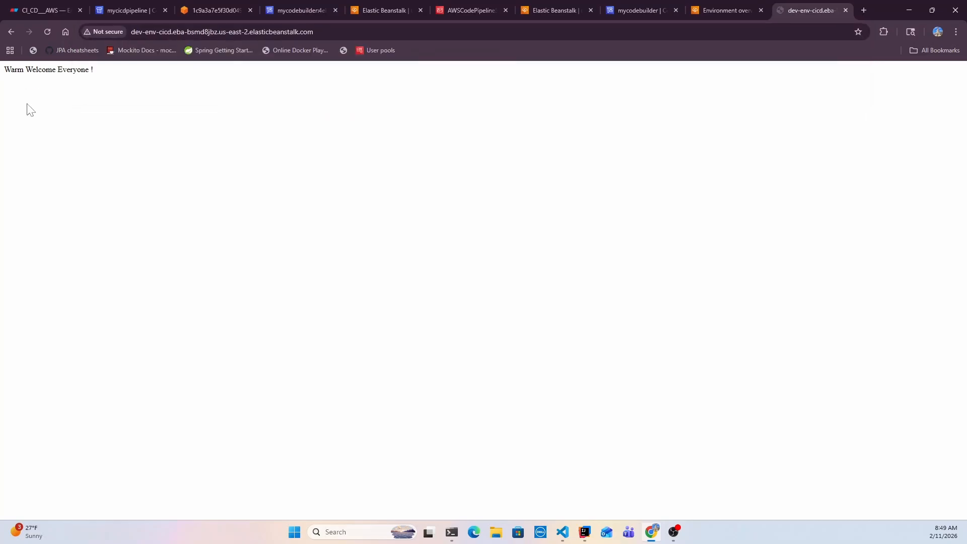
left_click_drag(96, 71, 11, 69)
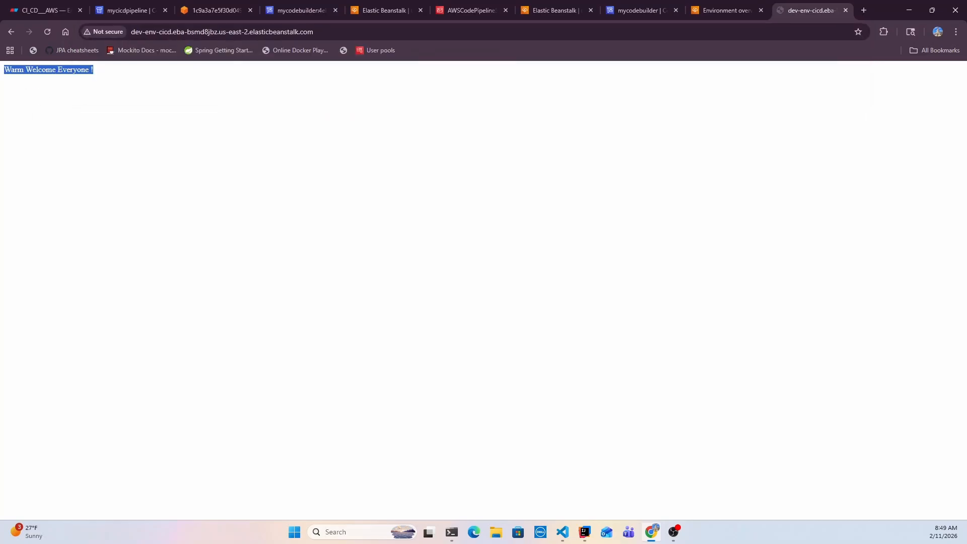
Open the CI_CD__AWS diagram and examine the Manual Review and Decline branch between Code Builder and Code Deploy.
left_click(134, 6)
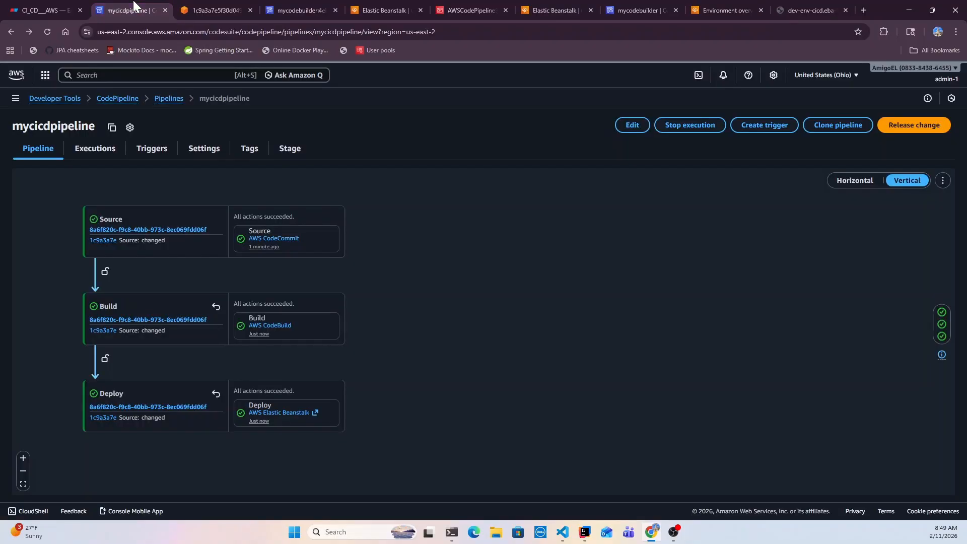
left_click(39, 9)
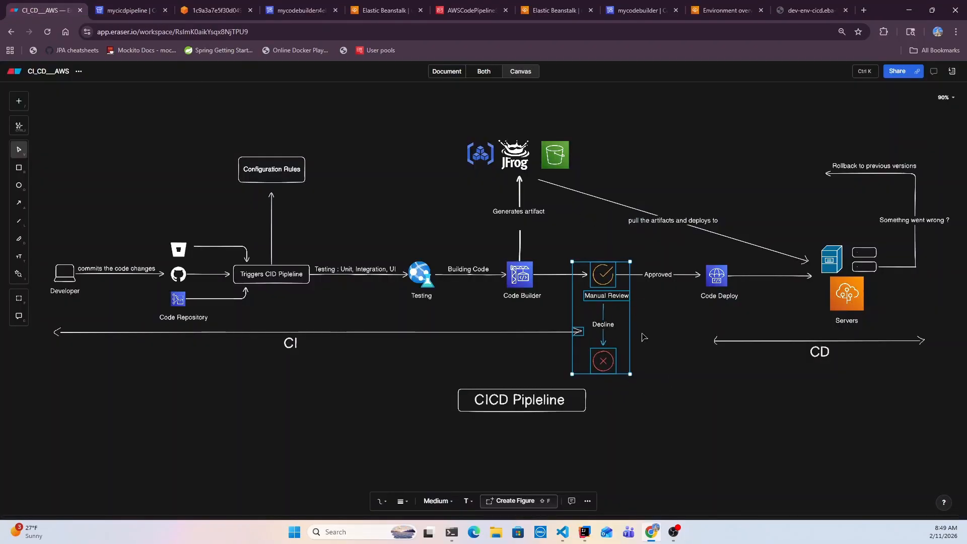
left_click(673, 395)
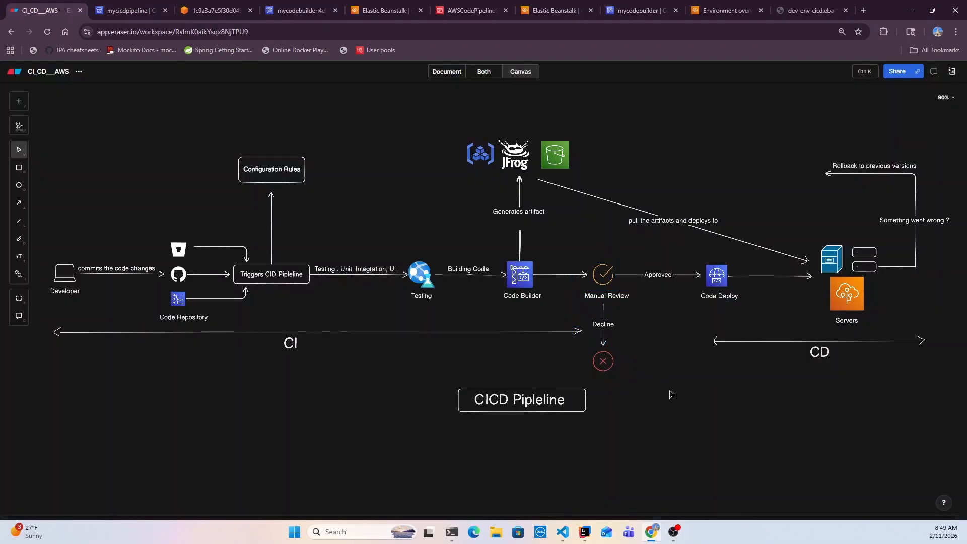
left_click(580, 260)
left_click(566, 240)
left_click_drag(565, 240, 652, 407)
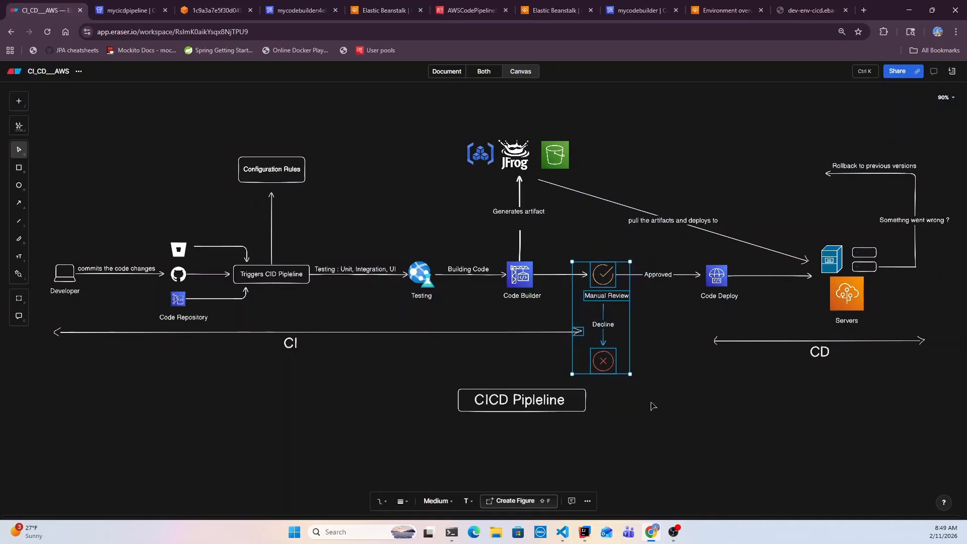
left_click(558, 227)
left_click_drag(564, 248, 643, 385)
Open mycicdpipeline for editing and review its Source, Build and Deploy stages.
left_click(112, 10)
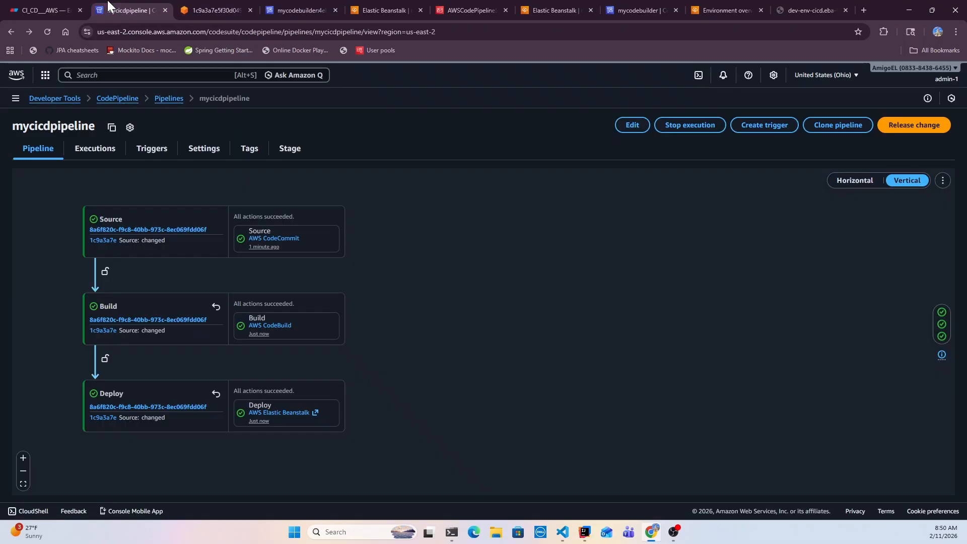
left_click(631, 126)
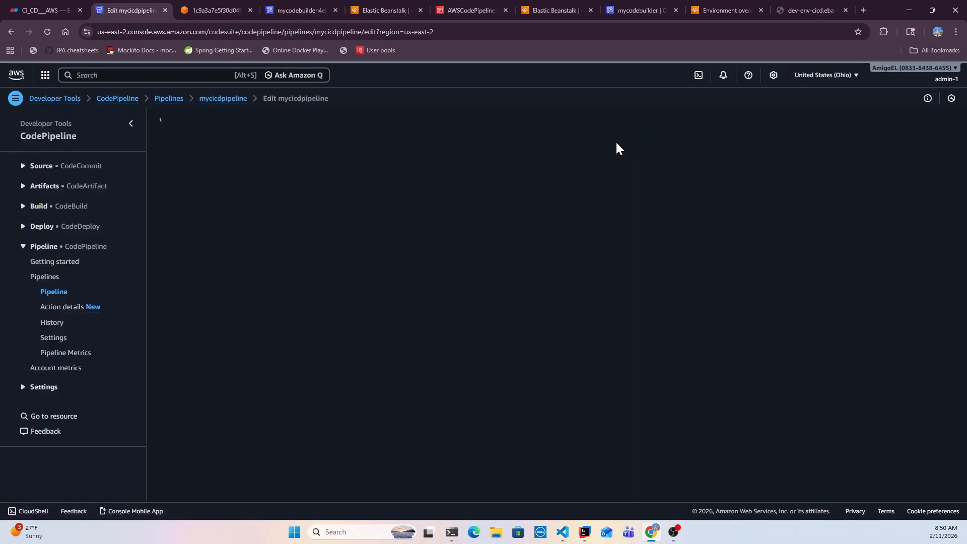
scroll(390, 335, "down", 10)
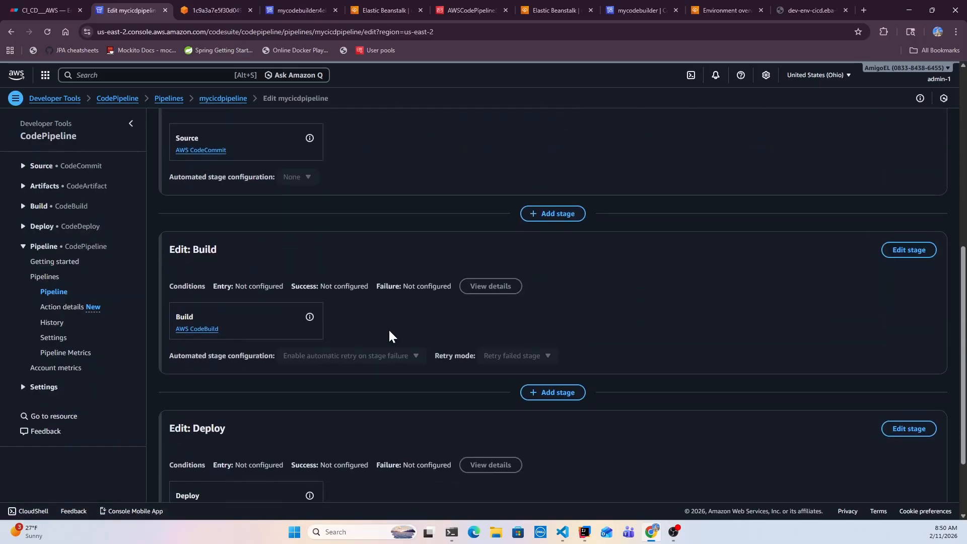
scroll(389, 335, "down", 1)
scroll(390, 335, "up", 2)
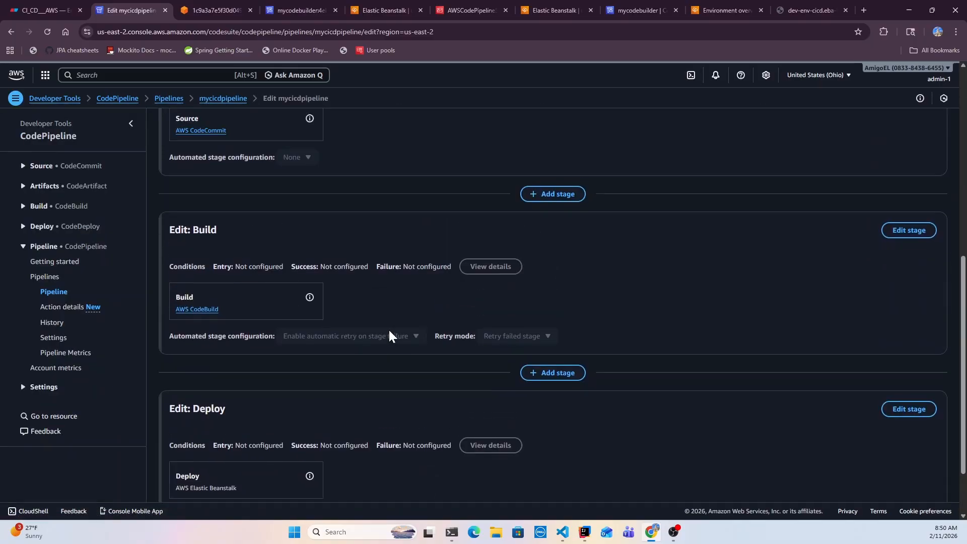
scroll(252, 275, "up", 4)
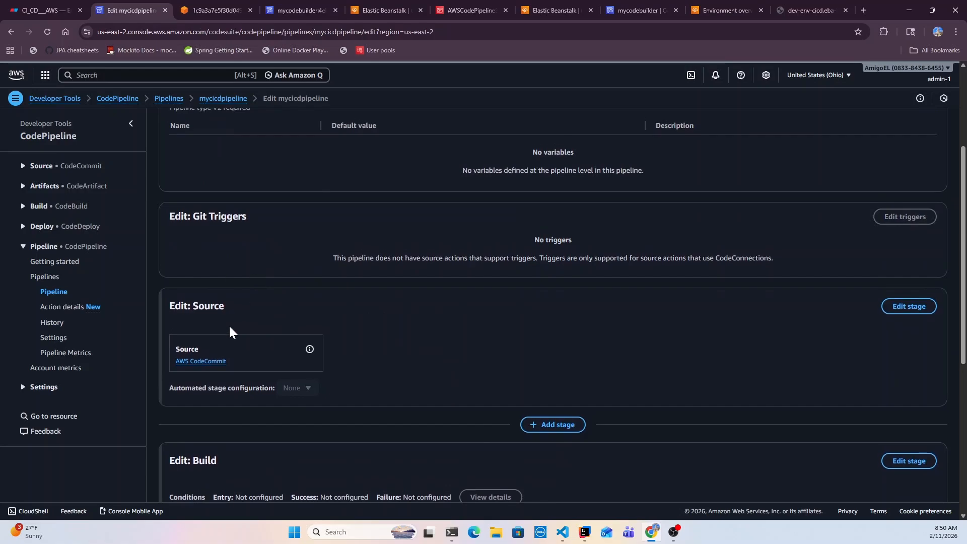
scroll(227, 328, "down", 4)
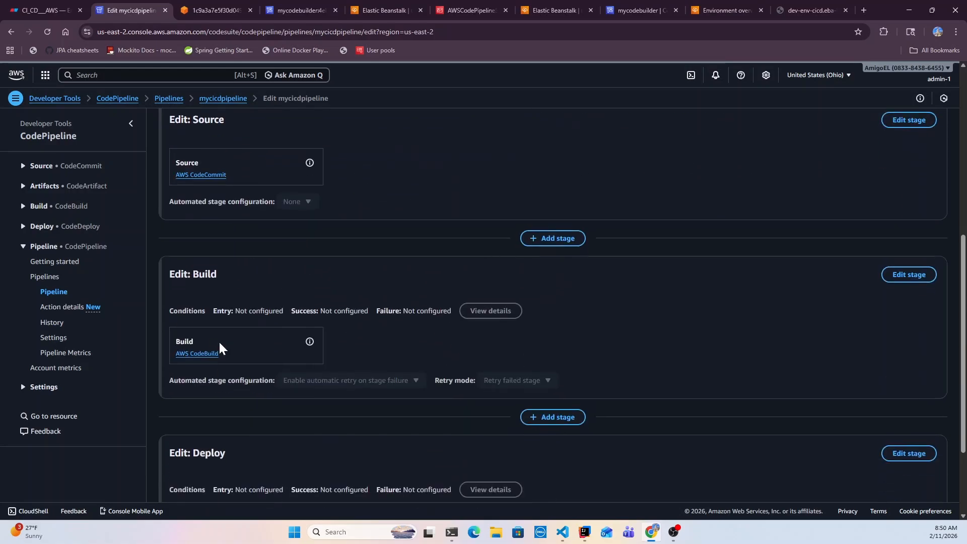
scroll(220, 344, "down", 3)
scroll(418, 422, "up", 3)
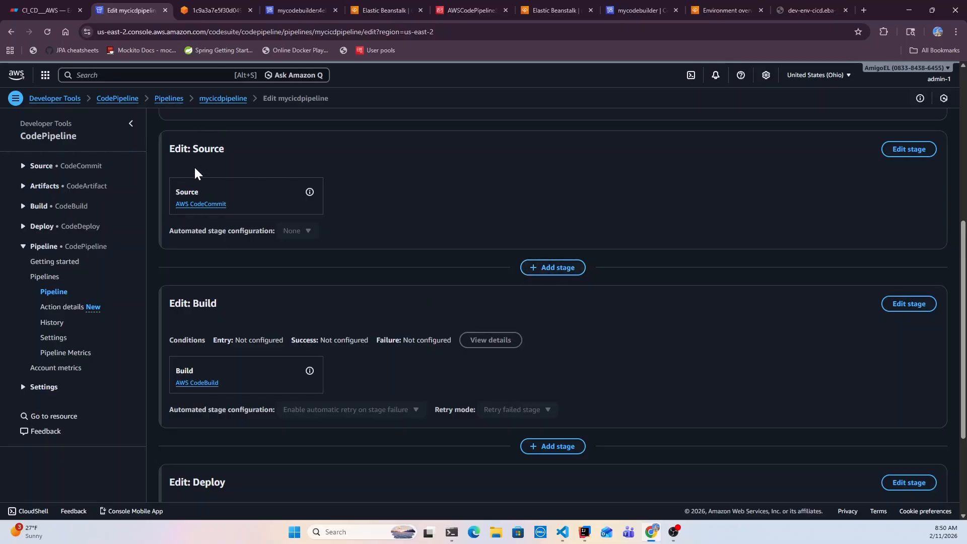
scroll(443, 352, "down", 2)
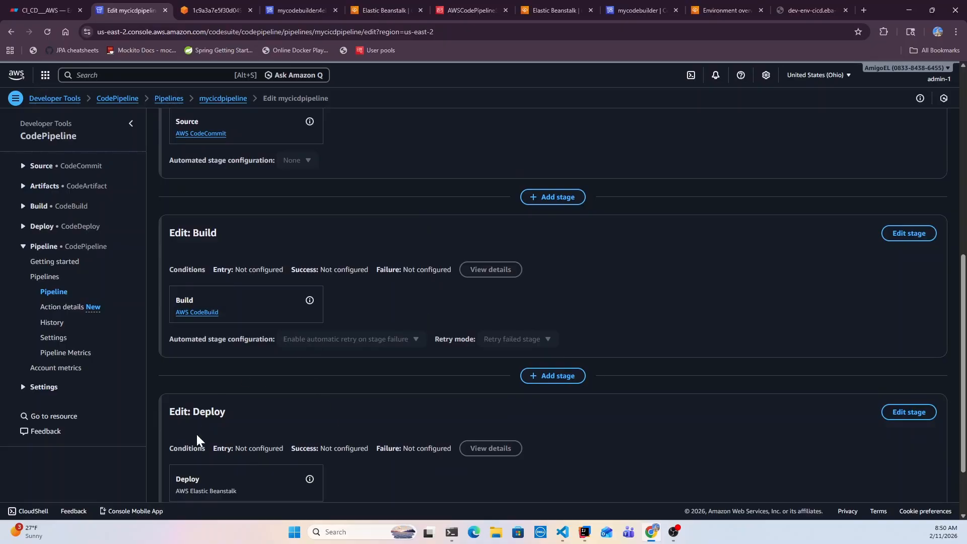
Add a stage named myreview between the Build and Deploy stages.
left_click(555, 376)
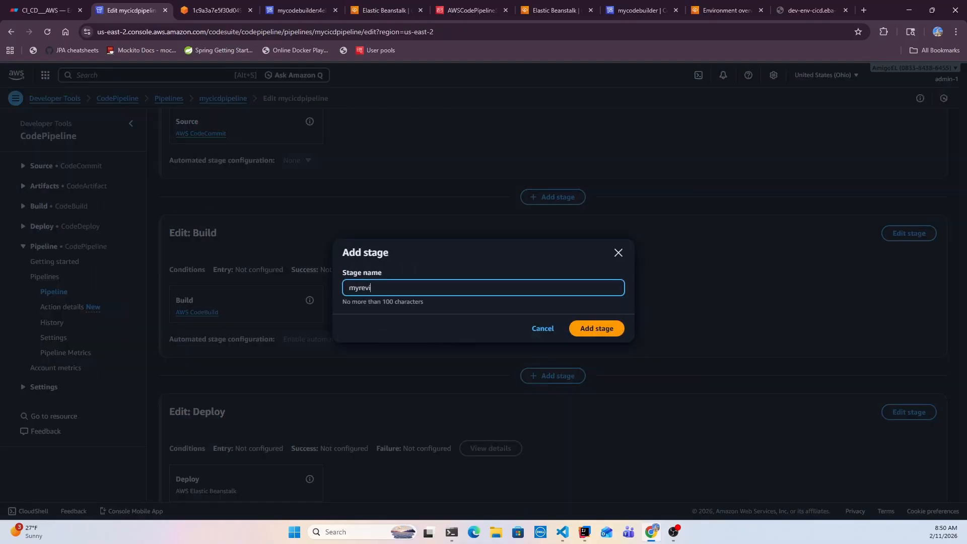
type("myreview")
left_click(596, 328)
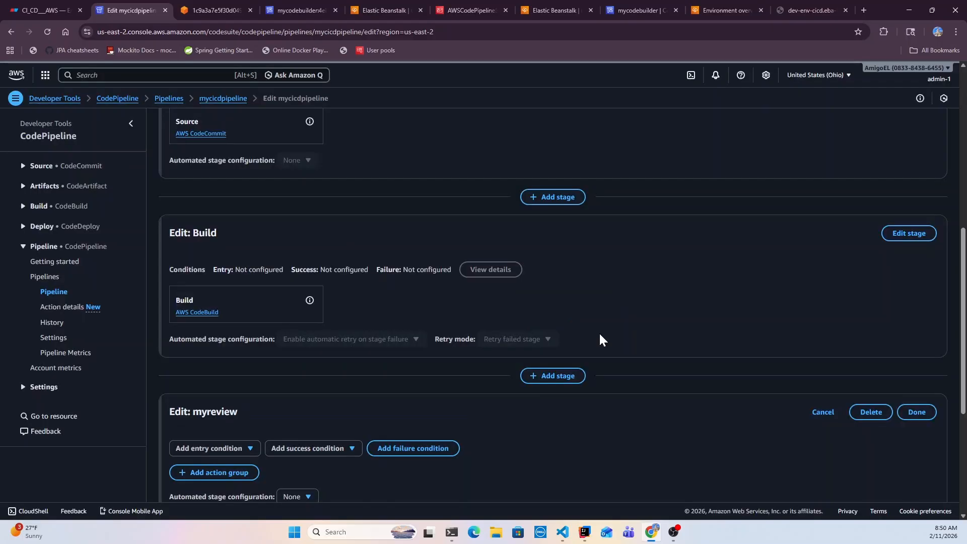
Add a Manual approval action named reviewag to the myreview stage and finish editing that stage.
scroll(354, 344, "down", 1)
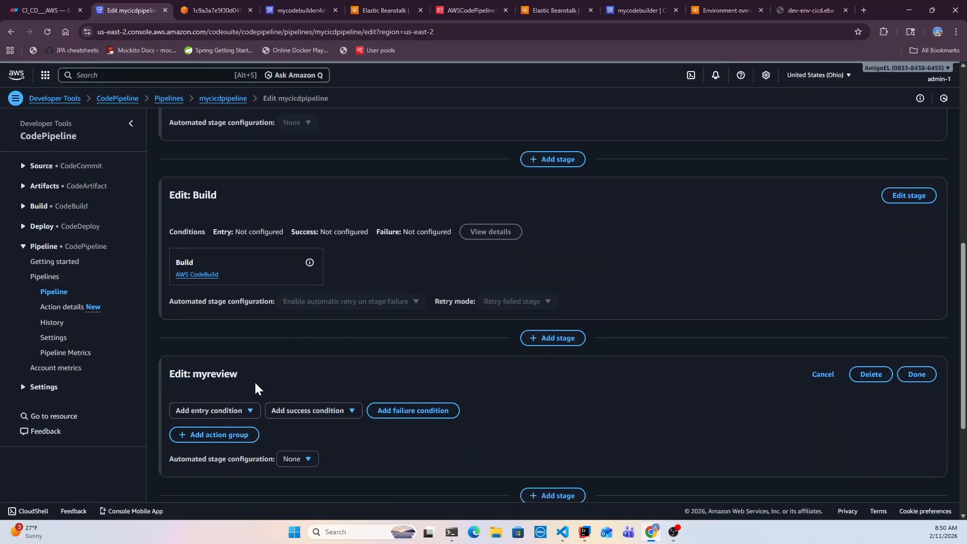
scroll(379, 434, "down", 1)
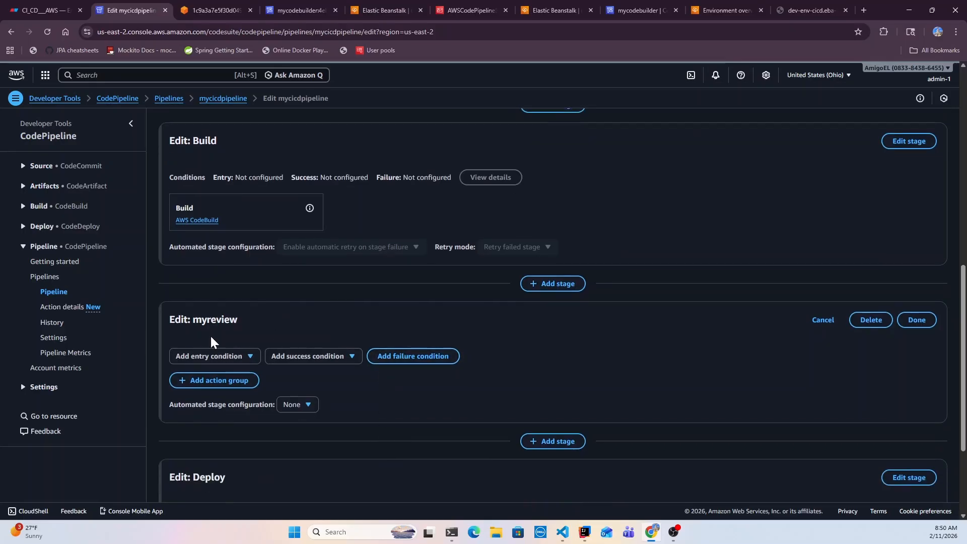
left_click(222, 380)
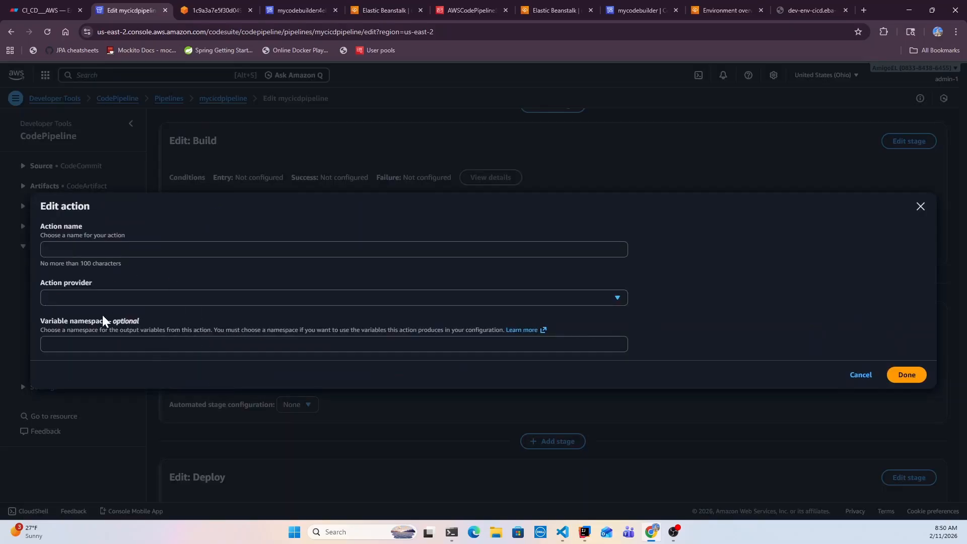
left_click(46, 249)
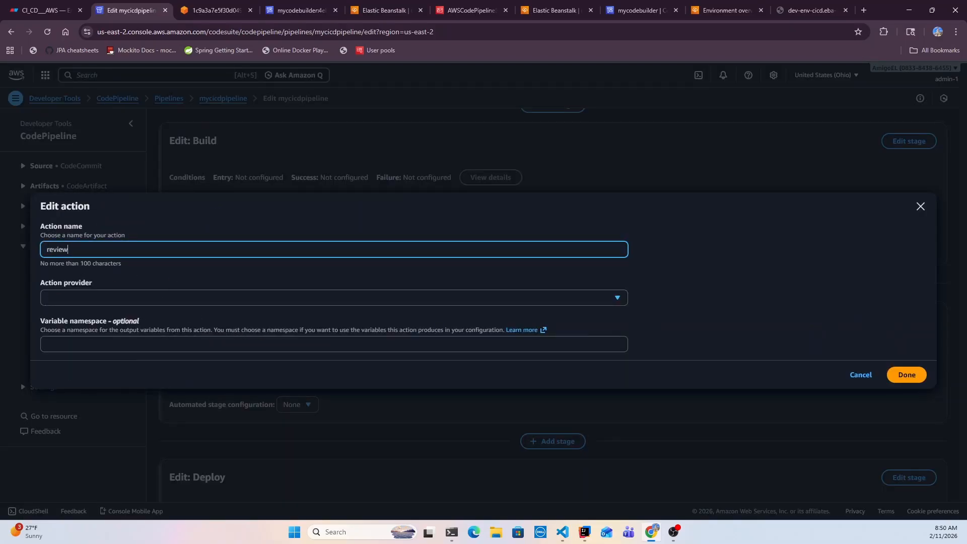
left_click(95, 299)
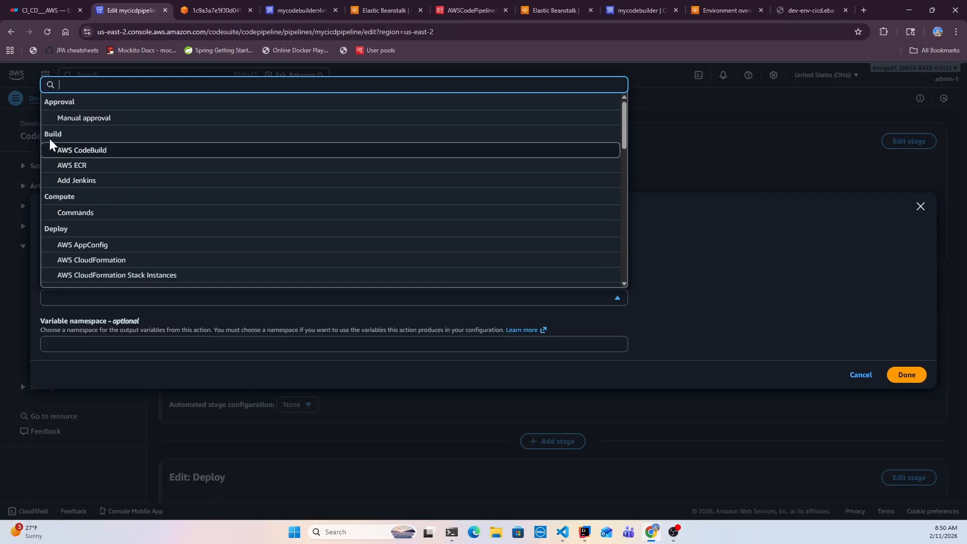
left_click(93, 122)
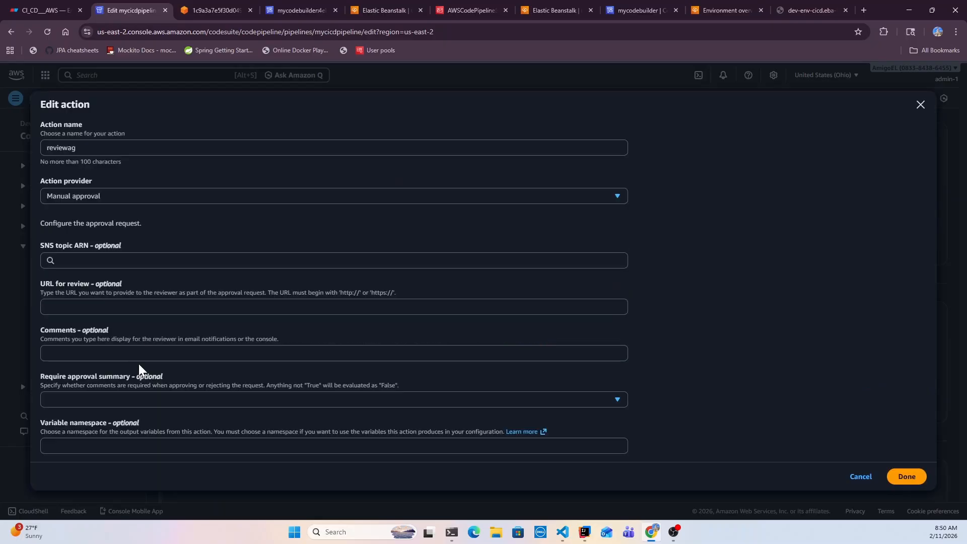
left_click(908, 478)
left_click(920, 325)
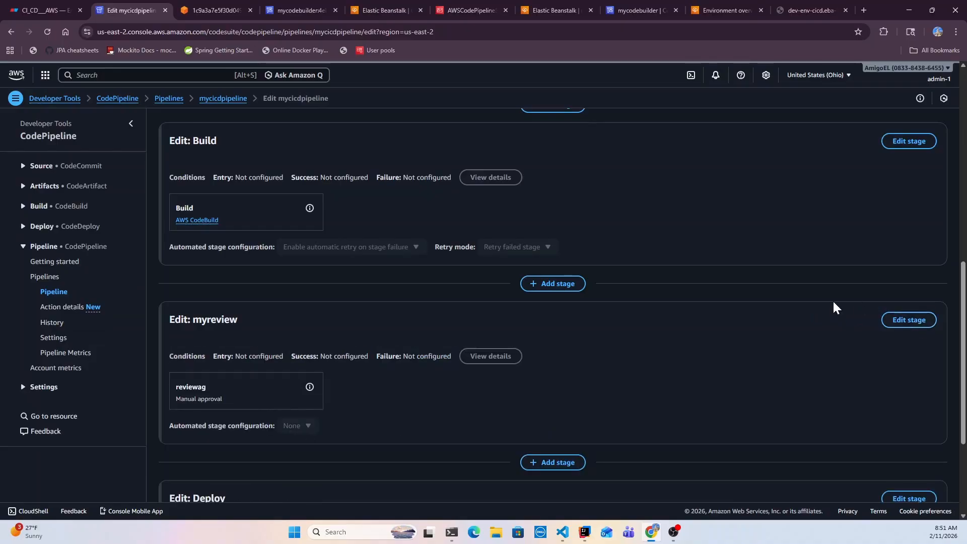
Save the changes to mycicdpipeline and review the updated stage sequence through to Deploy.
scroll(834, 303, "up", 15)
left_click(929, 123)
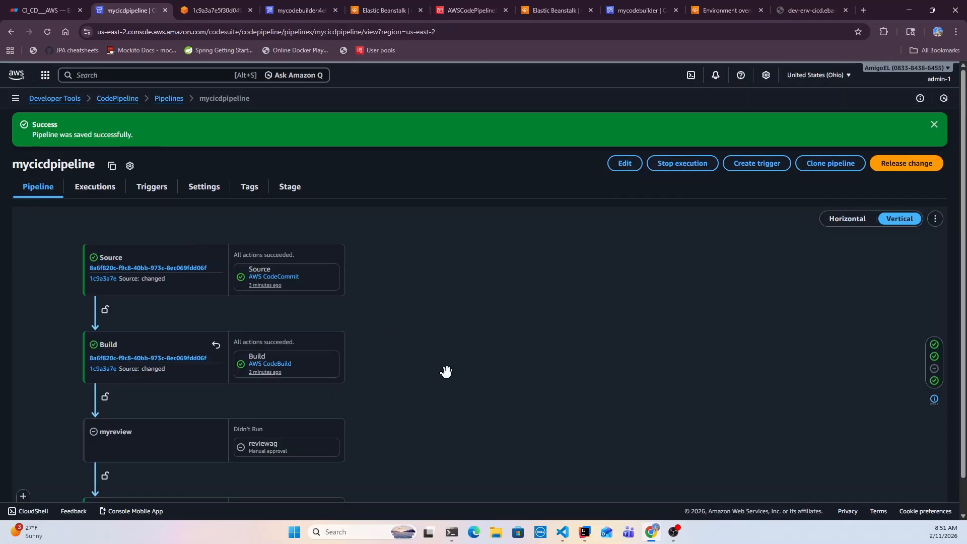
scroll(440, 403, "down", 3)
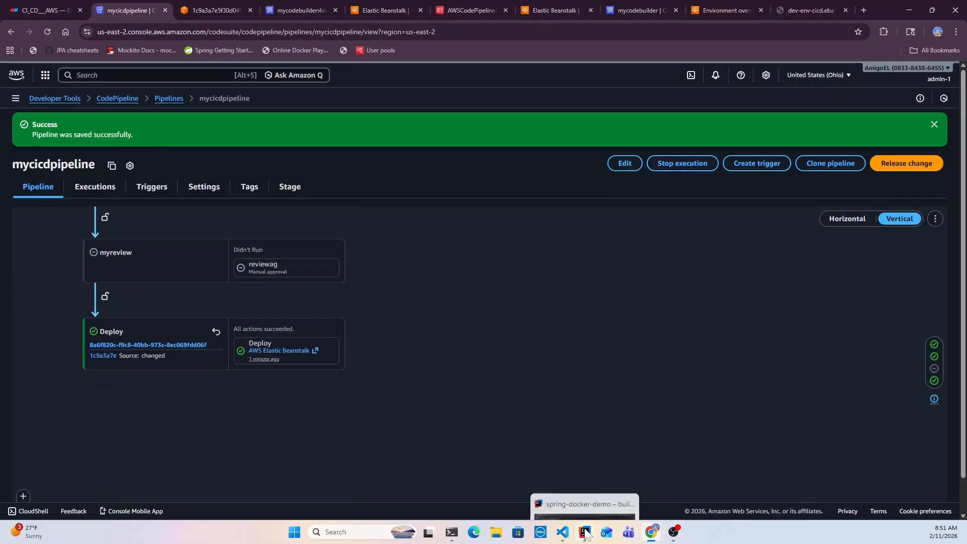
Switch to VS Code and insert "- Manual review" before the exclamation mark in the welcome() return message in SpringDockerAppApplication.java.
left_click(562, 532)
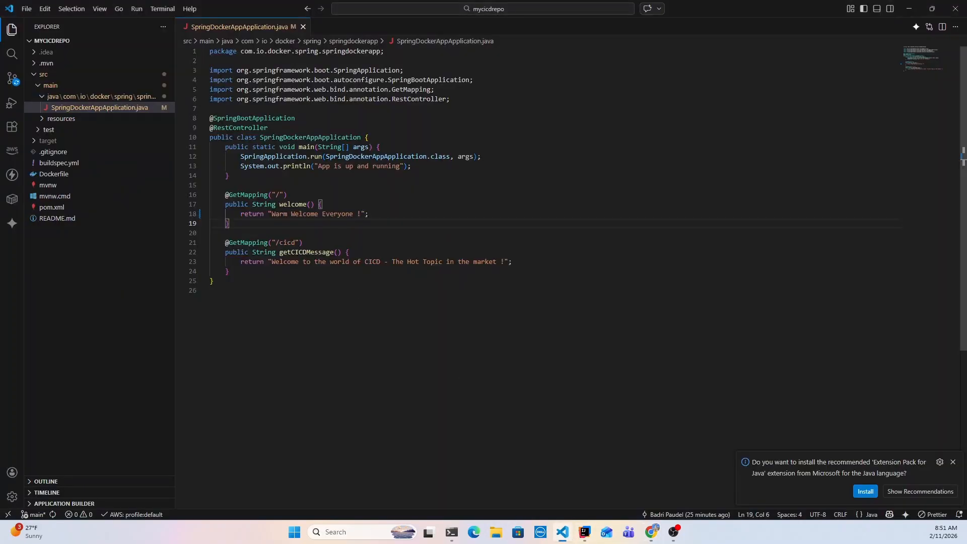
left_click(357, 213)
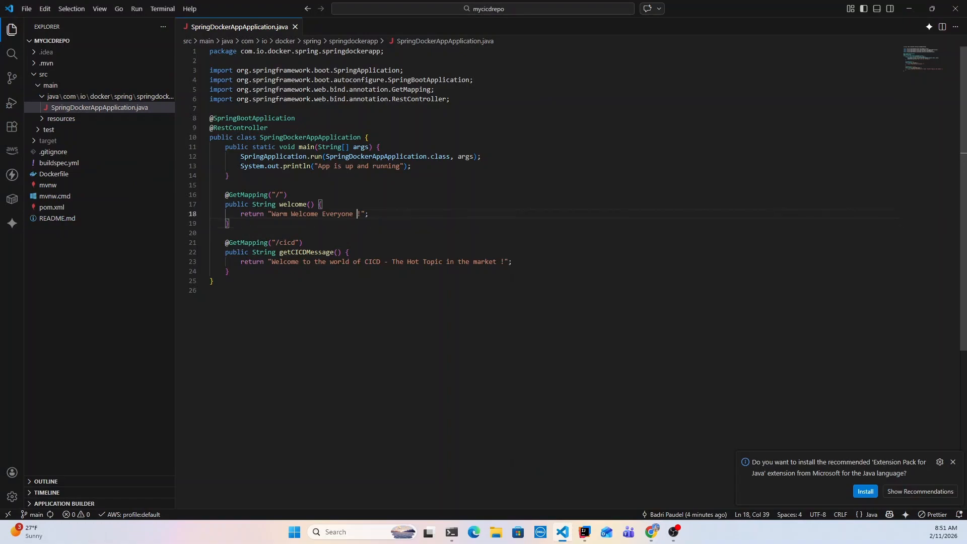
type("- Manu")
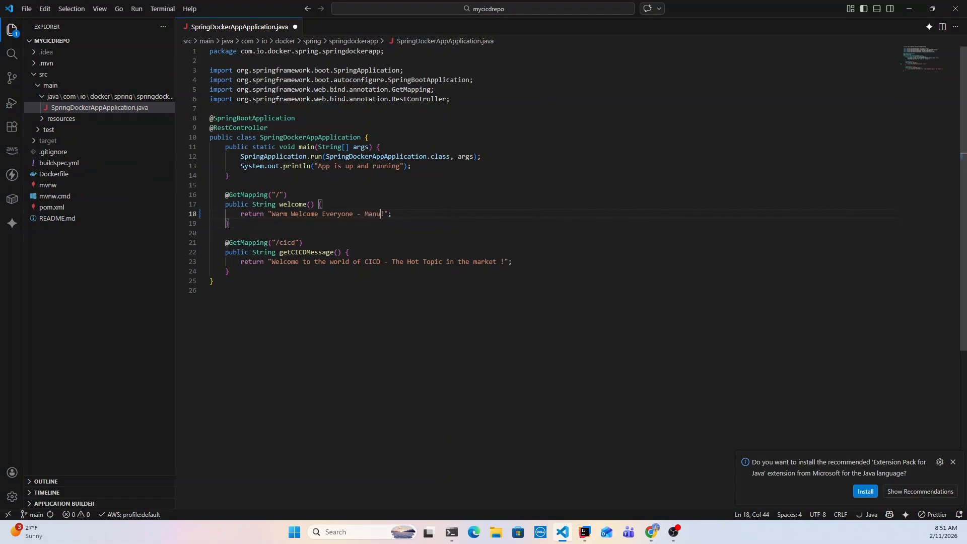
type("al review")
Switch to PowerShell, stage all changes in mycicdrepo, commit them with the message "changed", and push the commit.
key("alt+Tab")
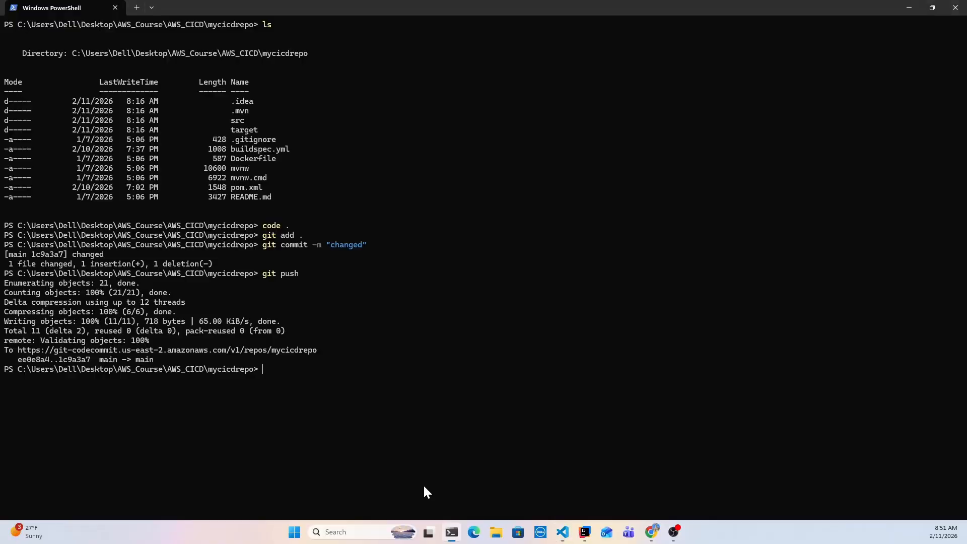
type("git add .")
key("Return")
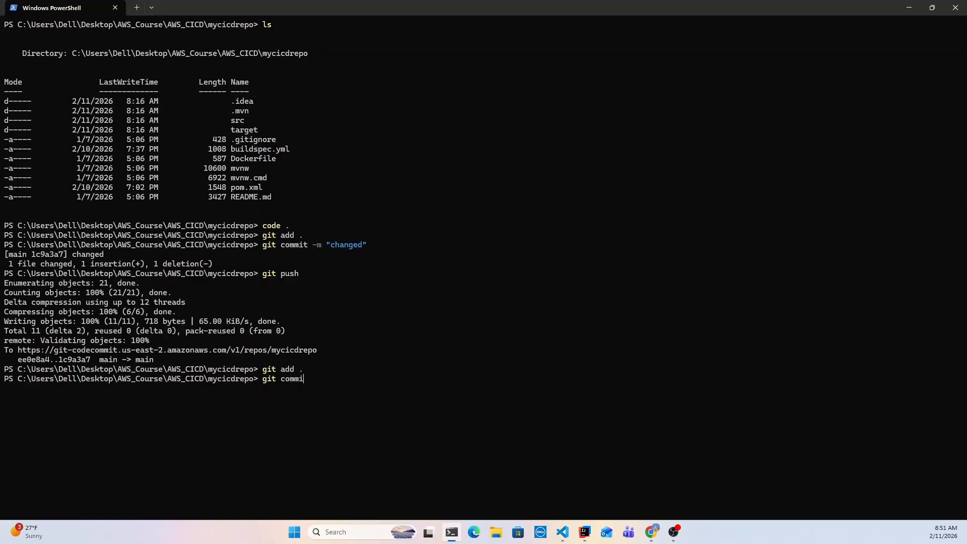
key("Up")
key("Up")
key("Up")
key("Up")
key("Up")
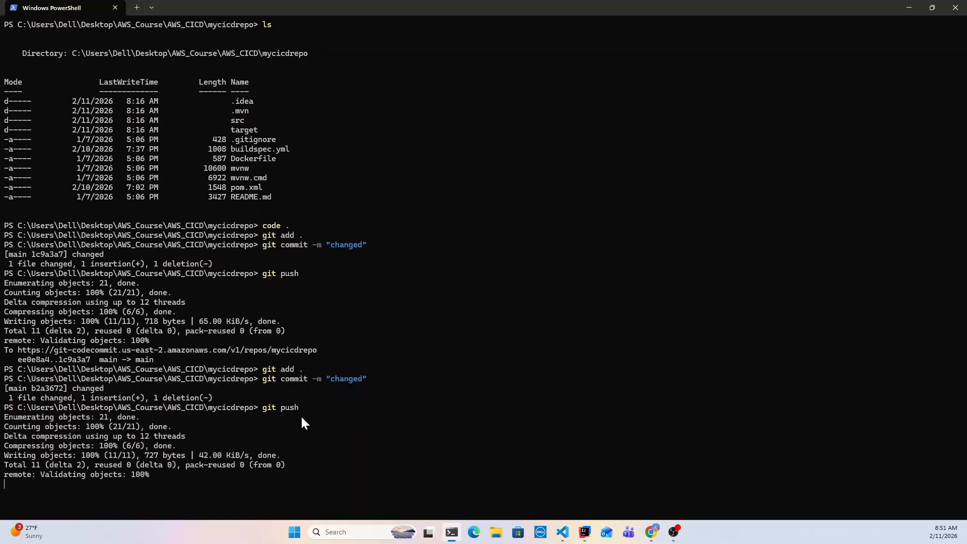
Return to mycicdpipeline in the browser, reload it, and monitor the new execution through Build to the myreview stage.
left_click(651, 532)
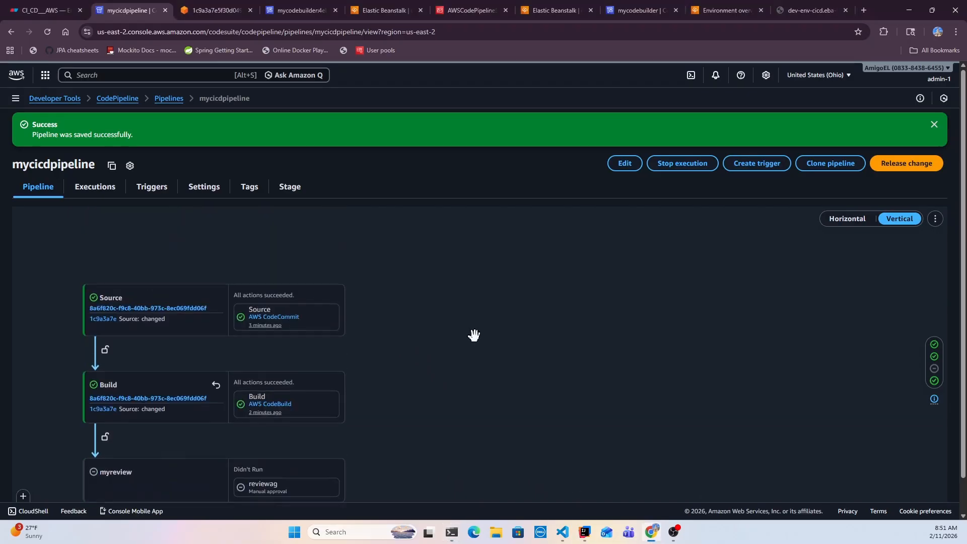
scroll(474, 335, "up", 1)
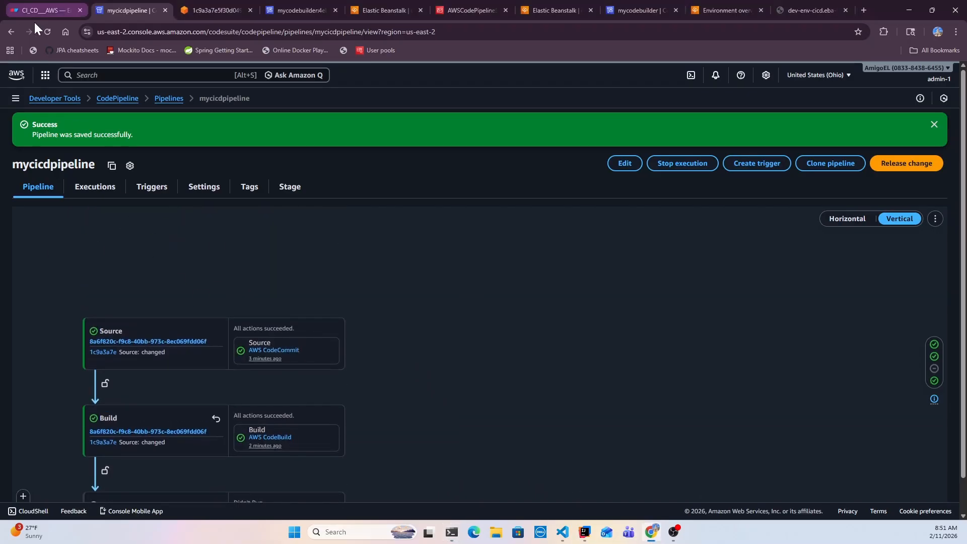
left_click(48, 32)
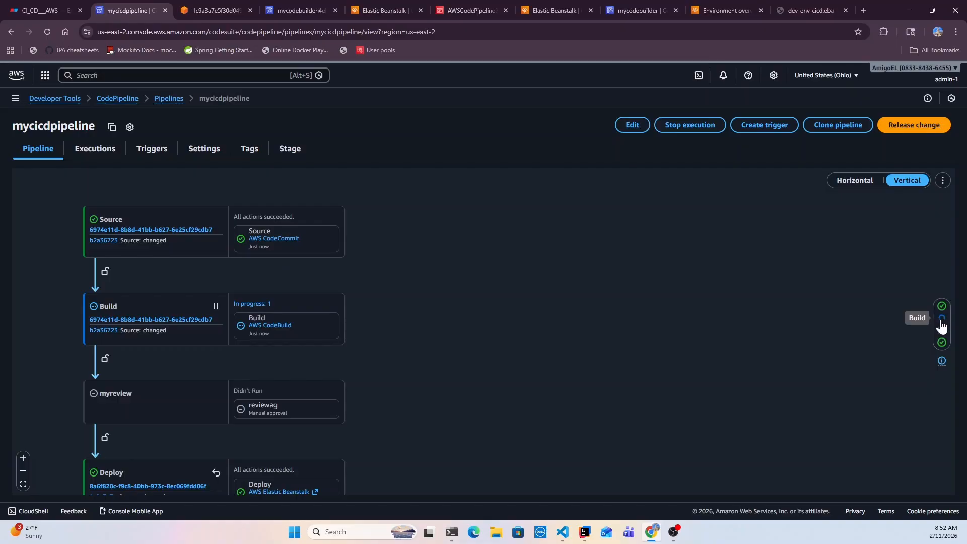
left_click(844, 182)
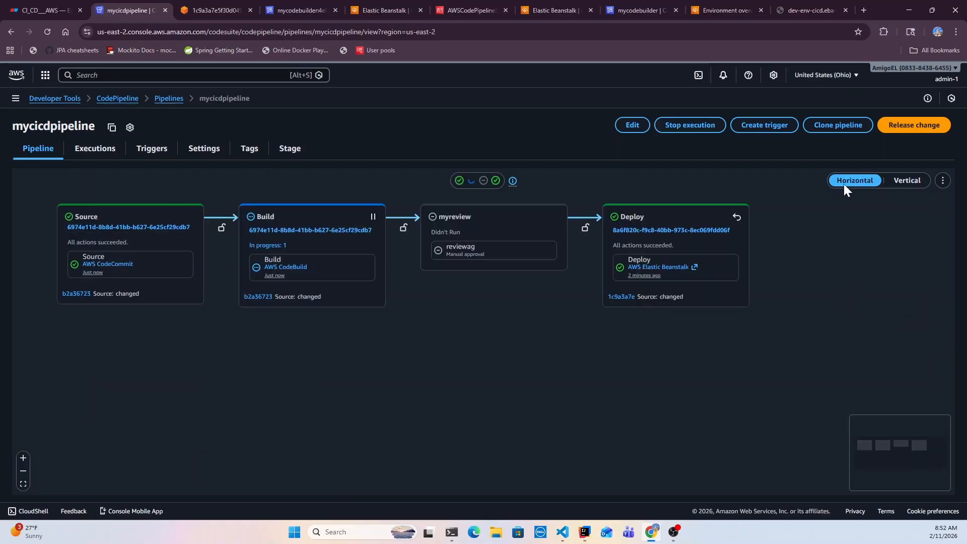
left_click(907, 182)
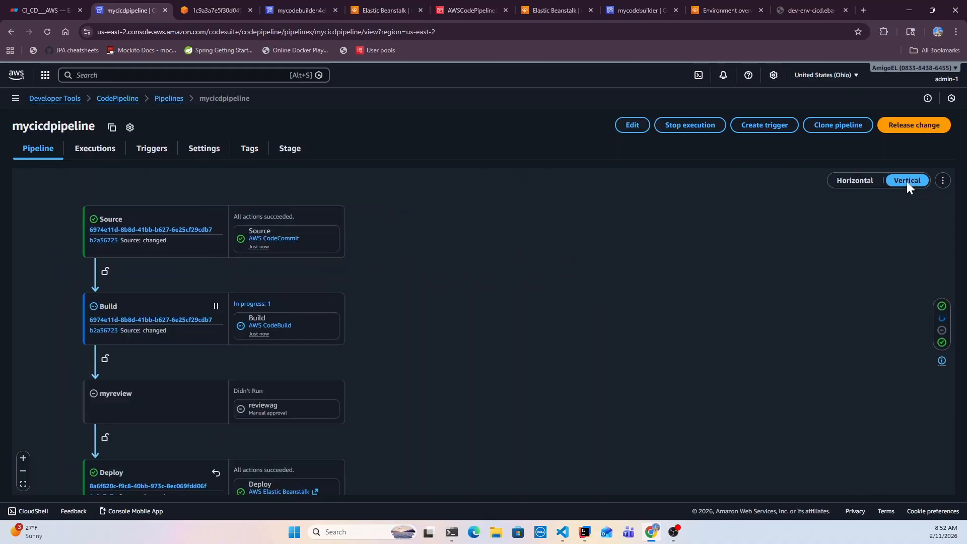
scroll(654, 356, "down", 1)
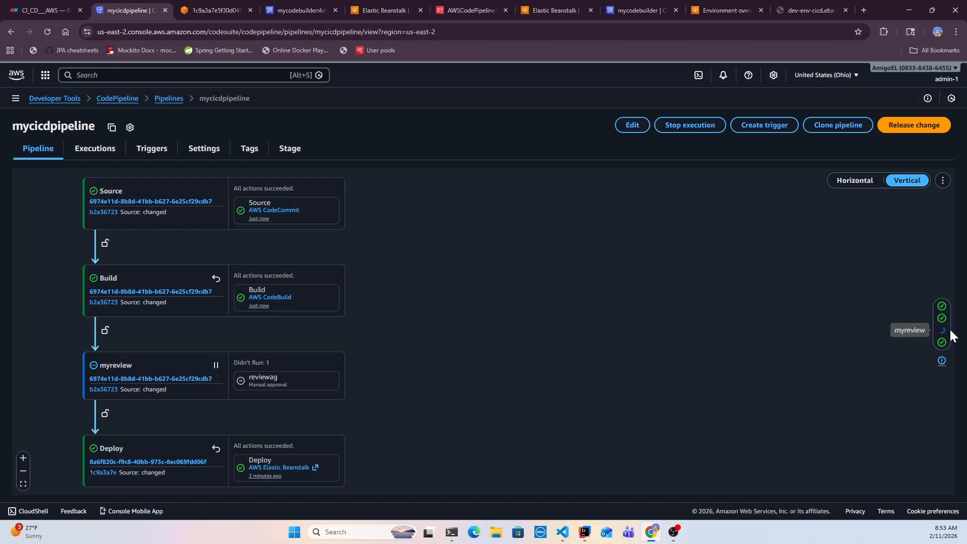
scroll(768, 316, "down", 2)
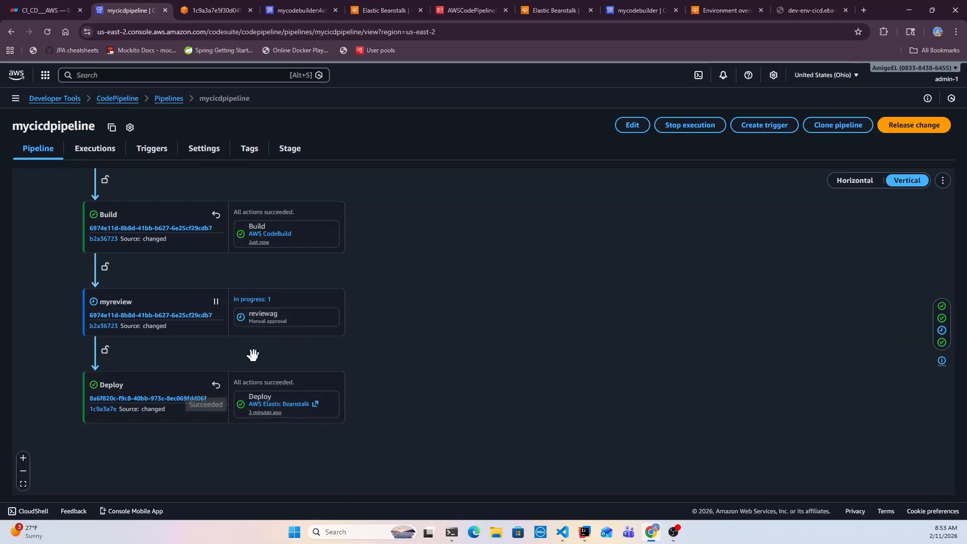
Open the reviewag approval request, choose Approve as the decision, and enter the comment "looks good.".
left_click(296, 319)
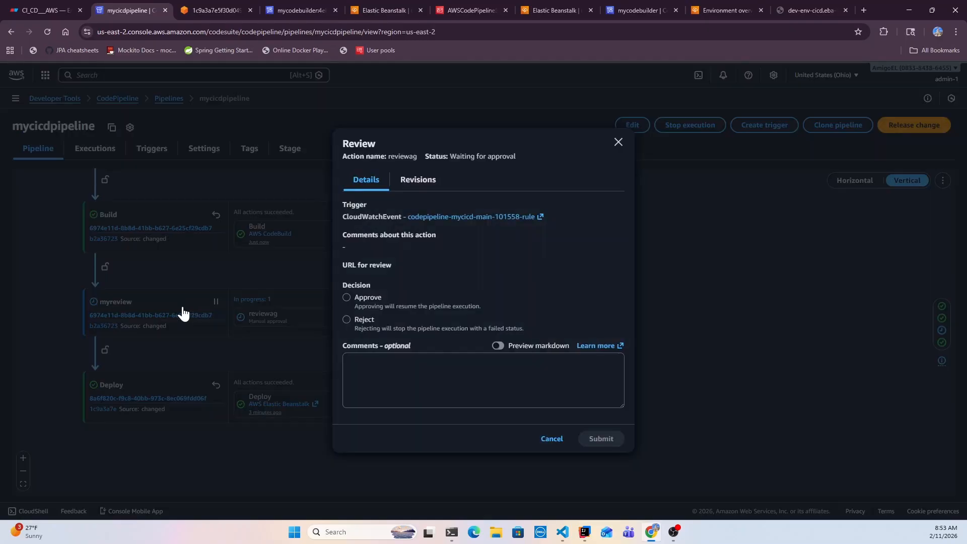
left_click(557, 441)
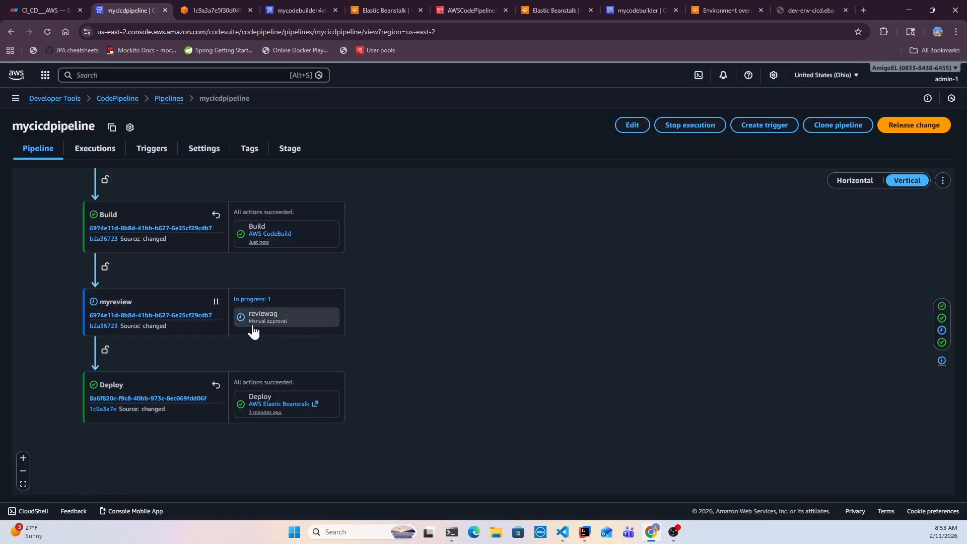
left_click(300, 321)
left_click(346, 297)
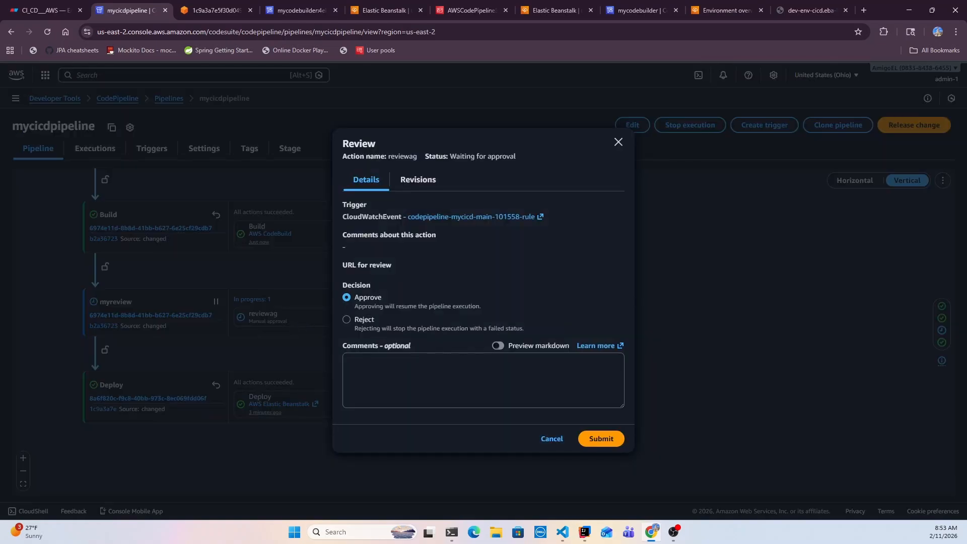
left_click(353, 362)
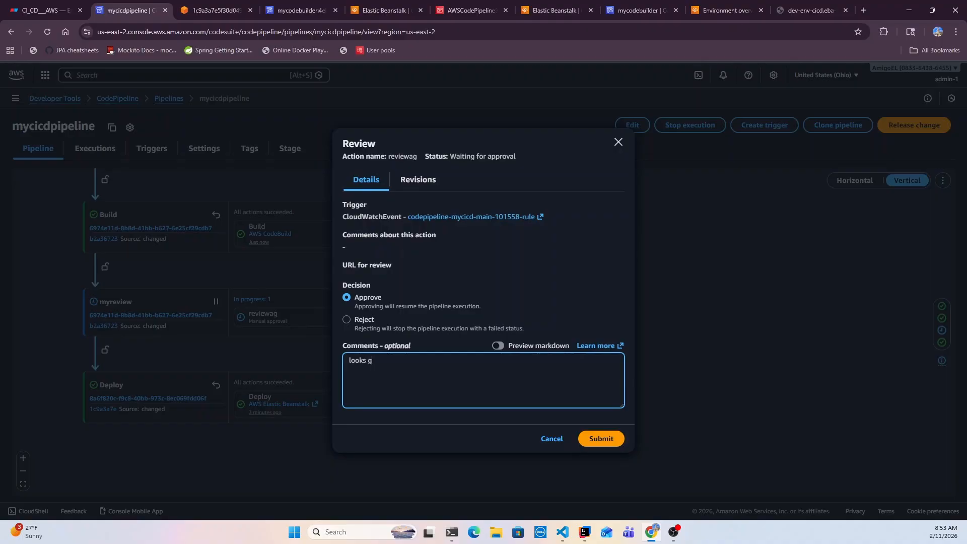
Open the approval's CloudWatchEvent trigger rule, examine its details and event pattern, and return to the review request.
left_click(450, 218)
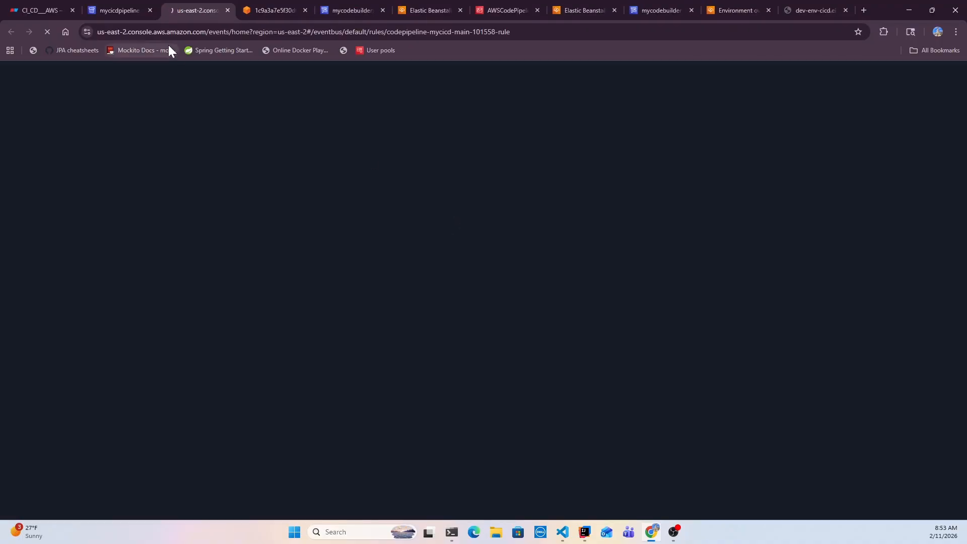
left_click(116, 6)
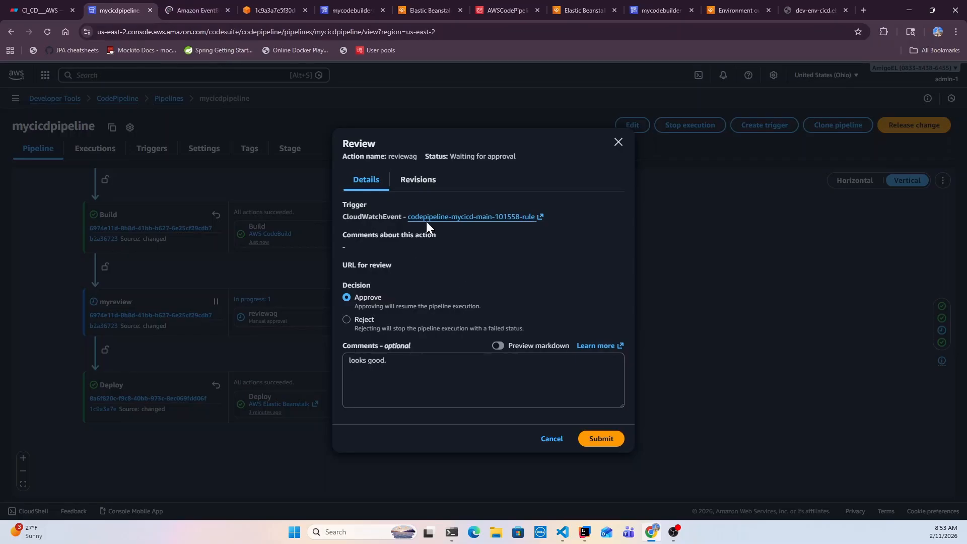
left_click(190, 3)
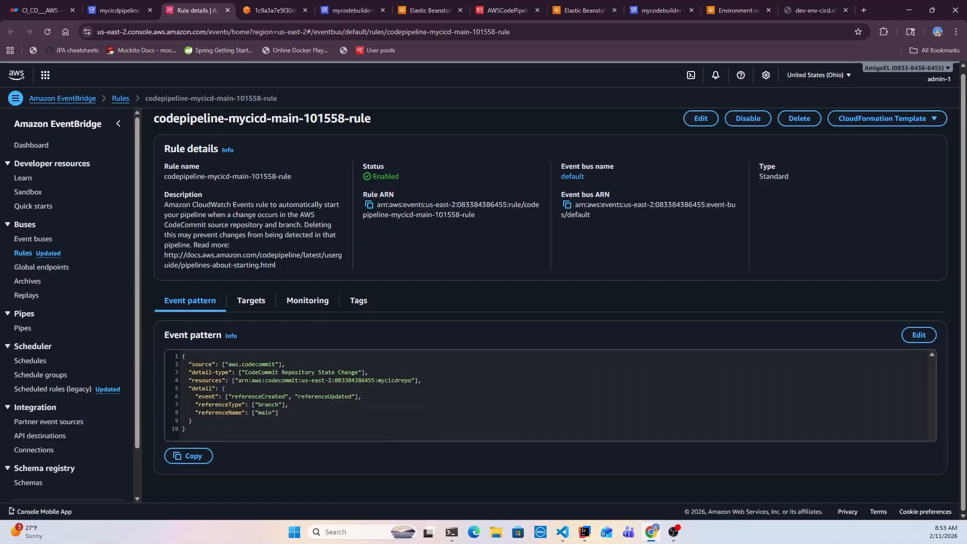
left_click(108, 5)
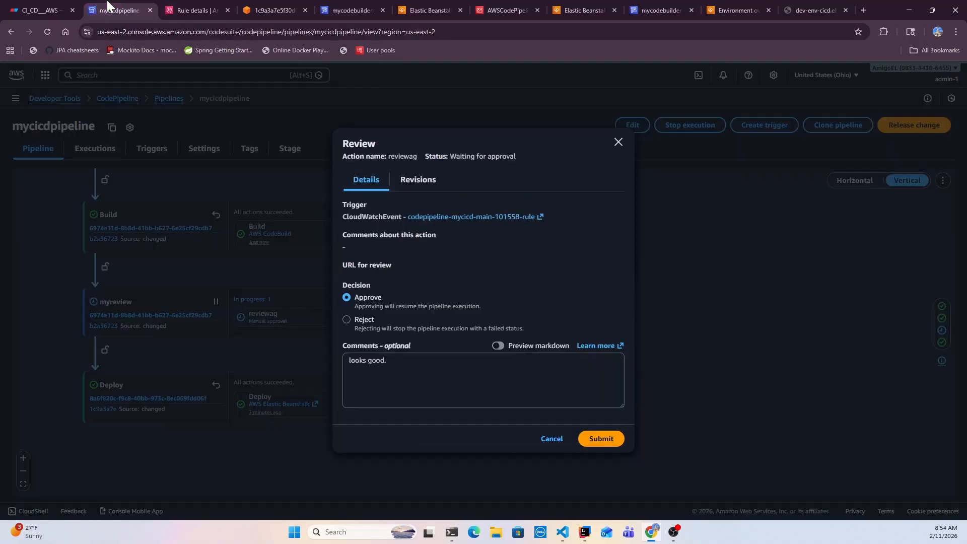
Submit the reviewag approval and monitor the Deploy stage until it completes.
left_click(602, 442)
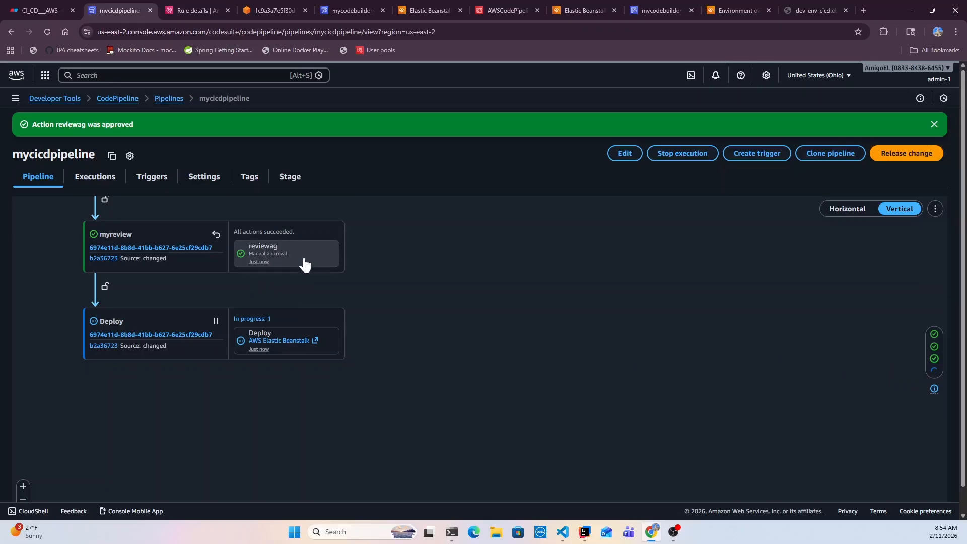
scroll(372, 319, "up", 1)
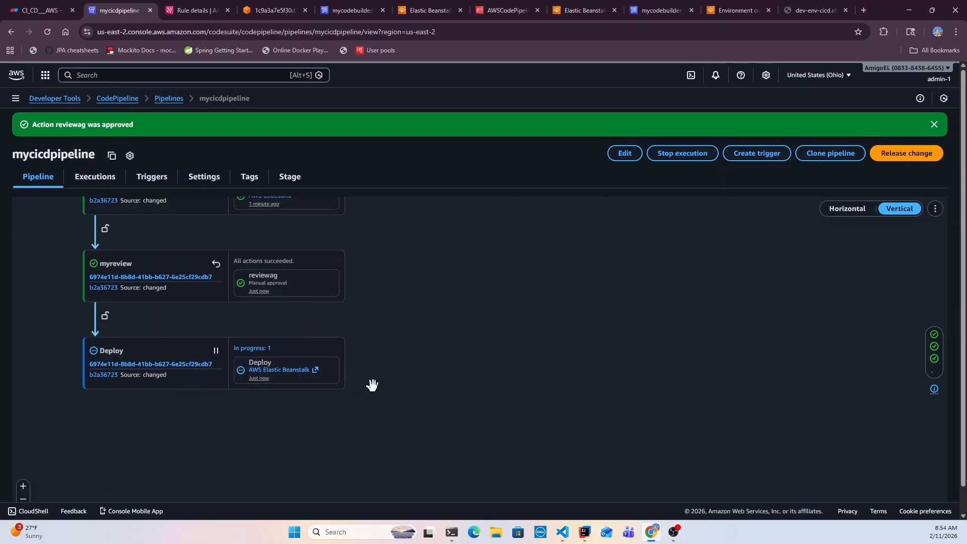
scroll(371, 384, "up", 1)
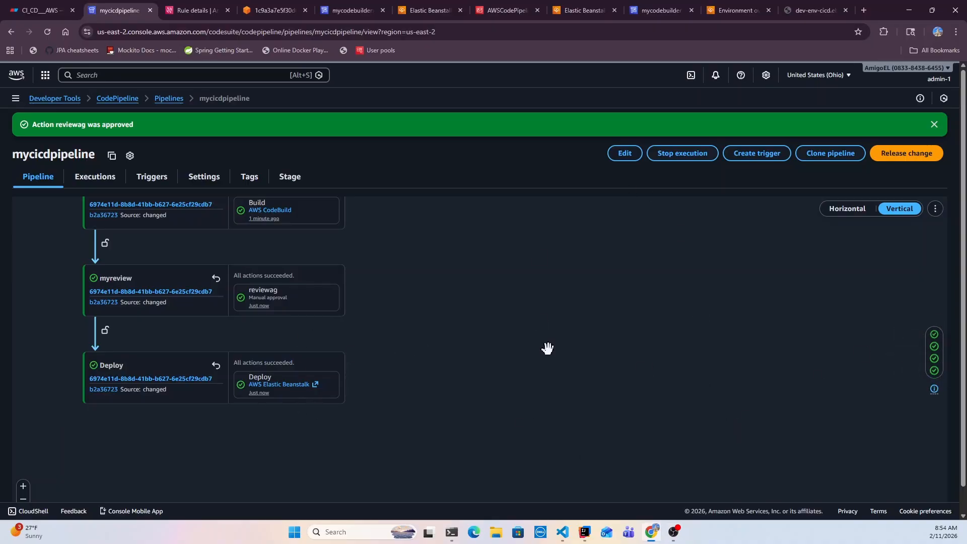
Reload the deployed dev-env-cicd page, check its welcome message for the manual review wording, and return to mycicdpipeline.
left_click(801, 6)
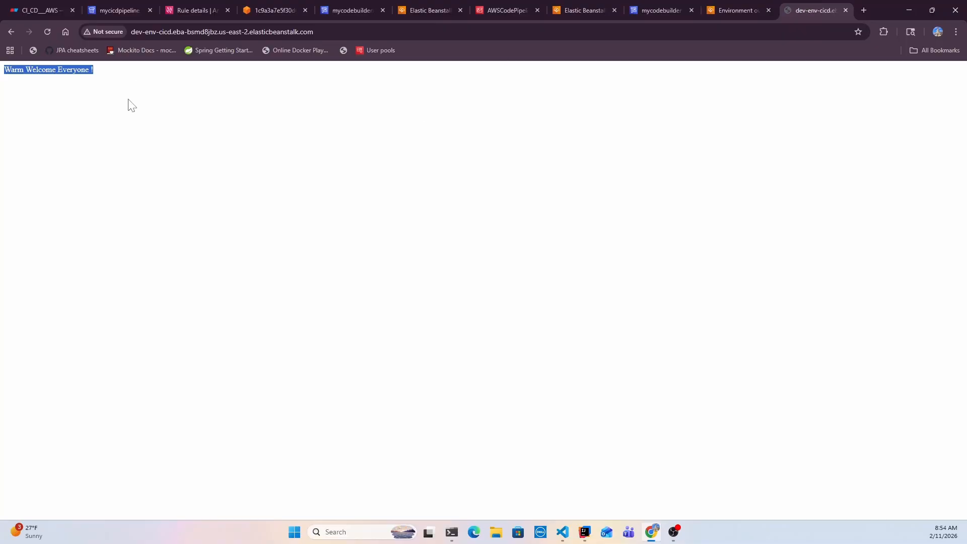
left_click(67, 78)
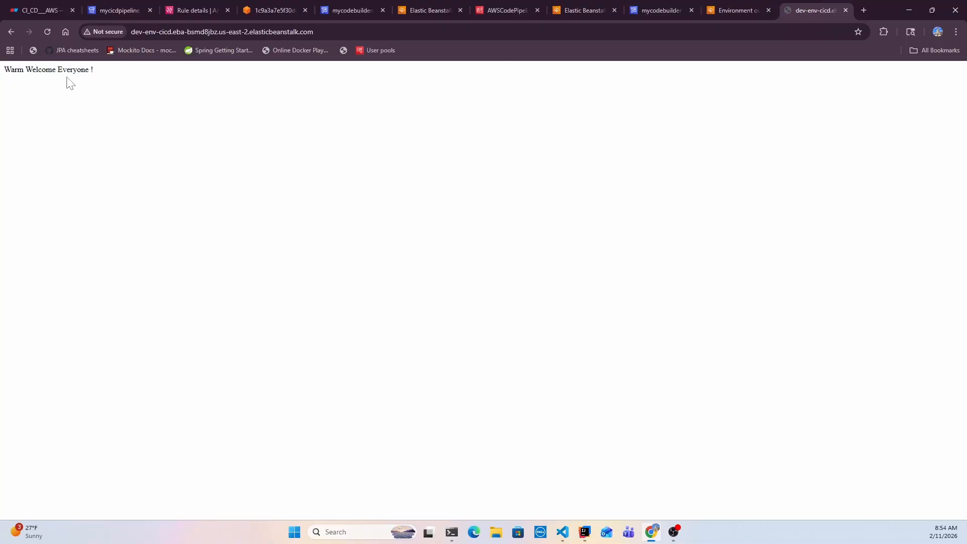
left_click(47, 32)
left_click_drag(95, 70, 144, 70)
left_click(163, 78)
left_click_drag(156, 73, 15, 69)
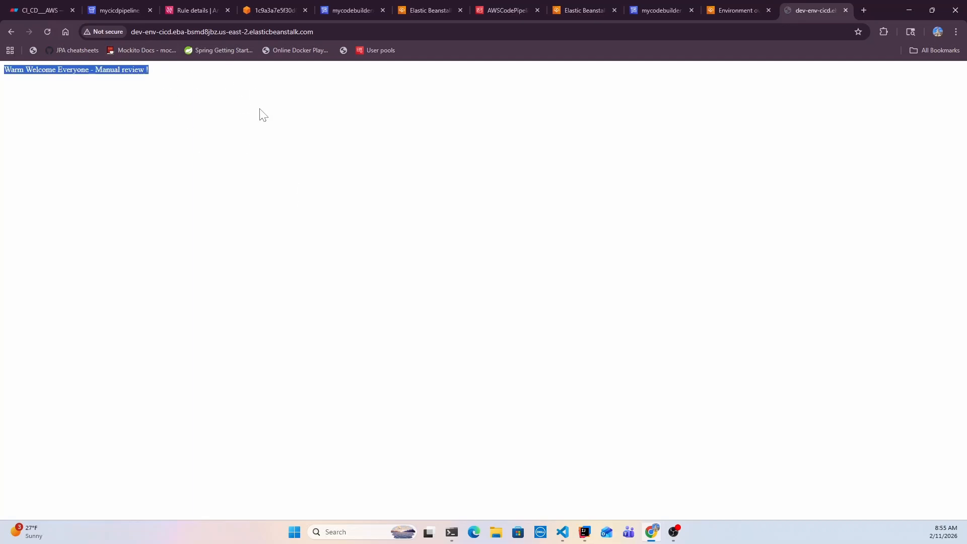
left_click(126, 8)
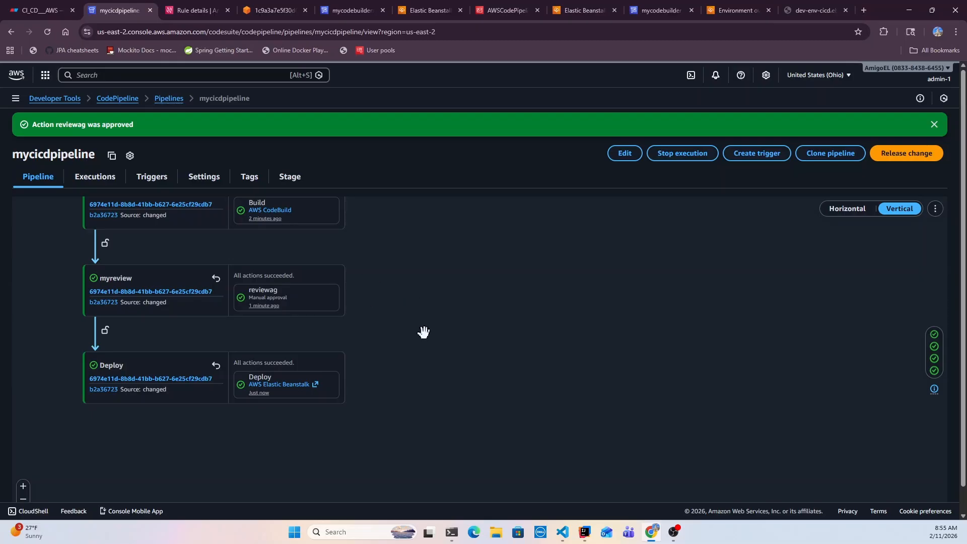
Examine the rollback part of the CI_CD__AWS diagram and the welcome message in SpringDockerAppApplication.java in VS Code.
left_click(33, 9)
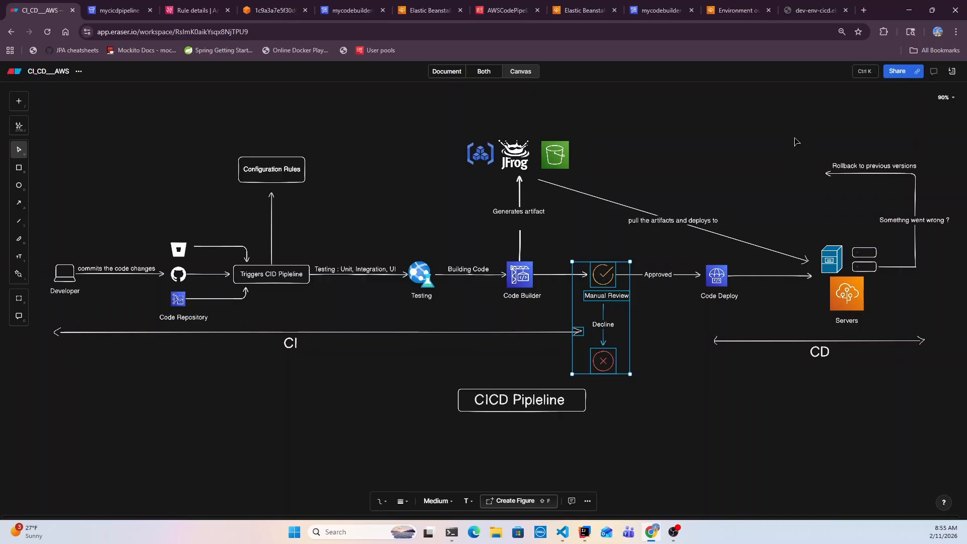
left_click_drag(795, 142, 939, 279)
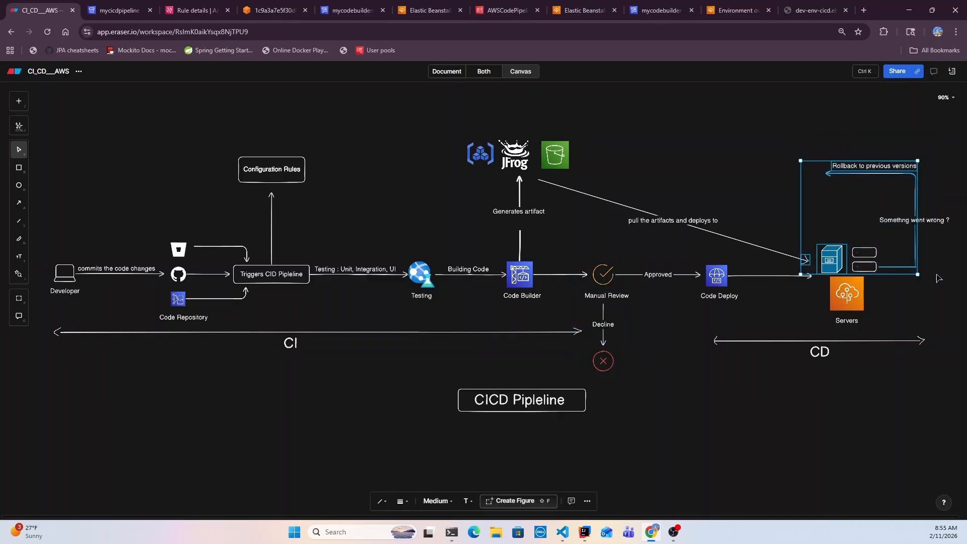
left_click(779, 409)
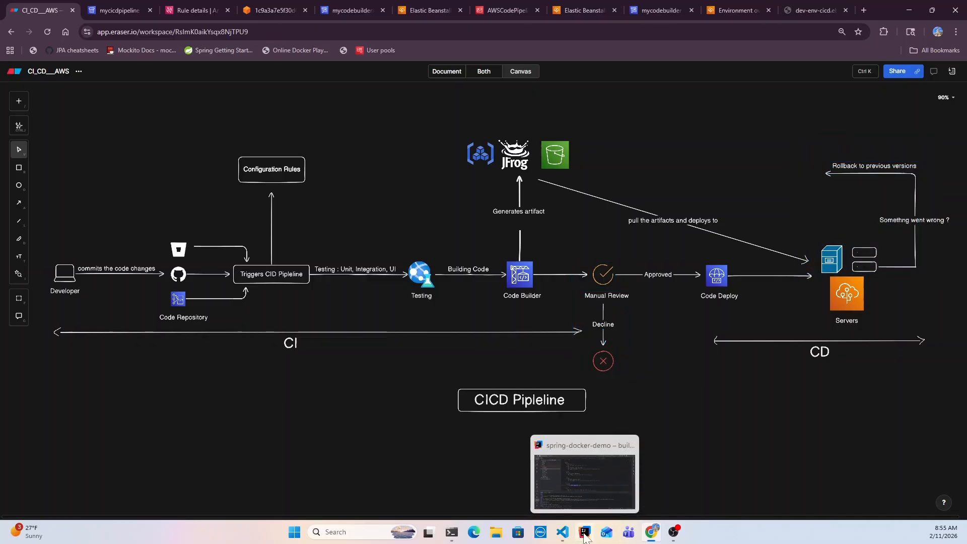
left_click(564, 533)
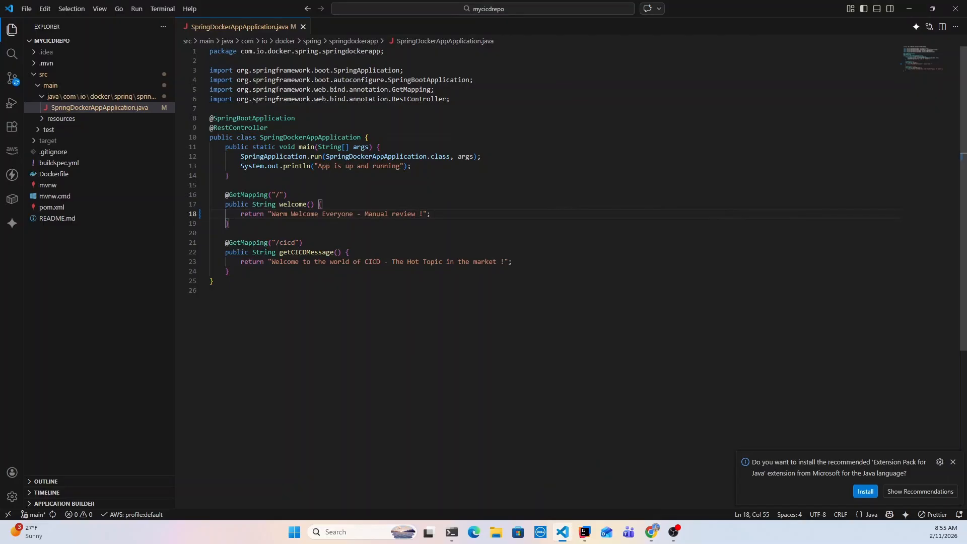
left_click(564, 533)
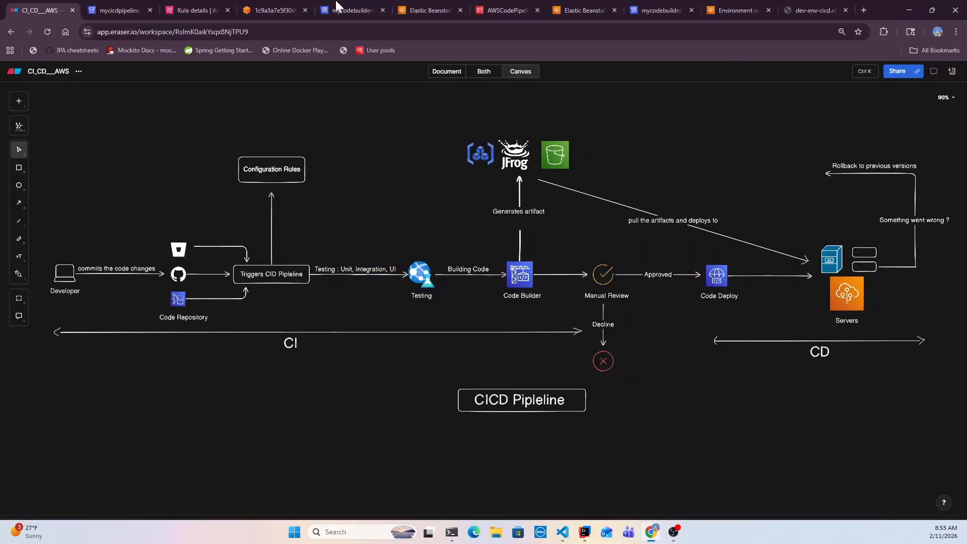
Return to mycicdpipeline, dismiss the approval notice, and open the pipeline's execution history from the Pipelines list.
left_click(118, 10)
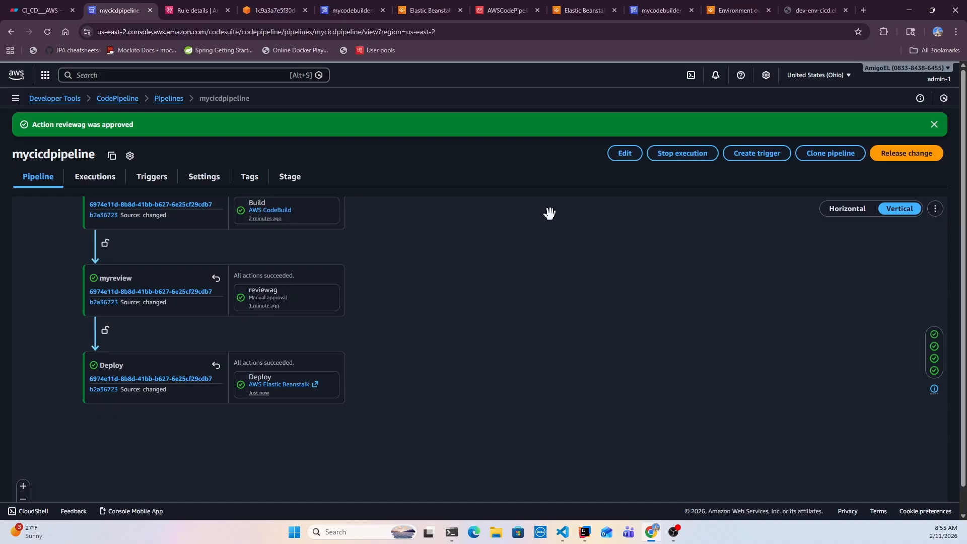
left_click(935, 125)
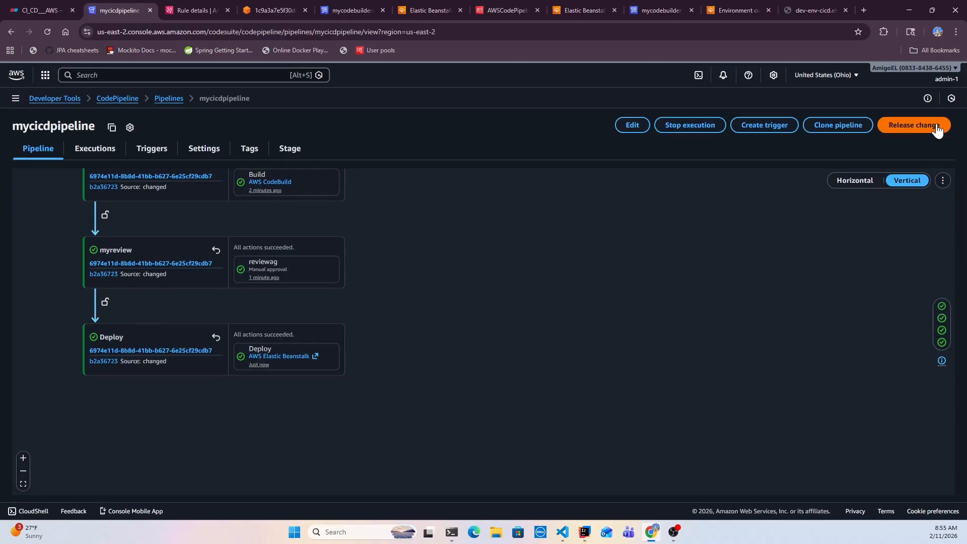
left_click(166, 99)
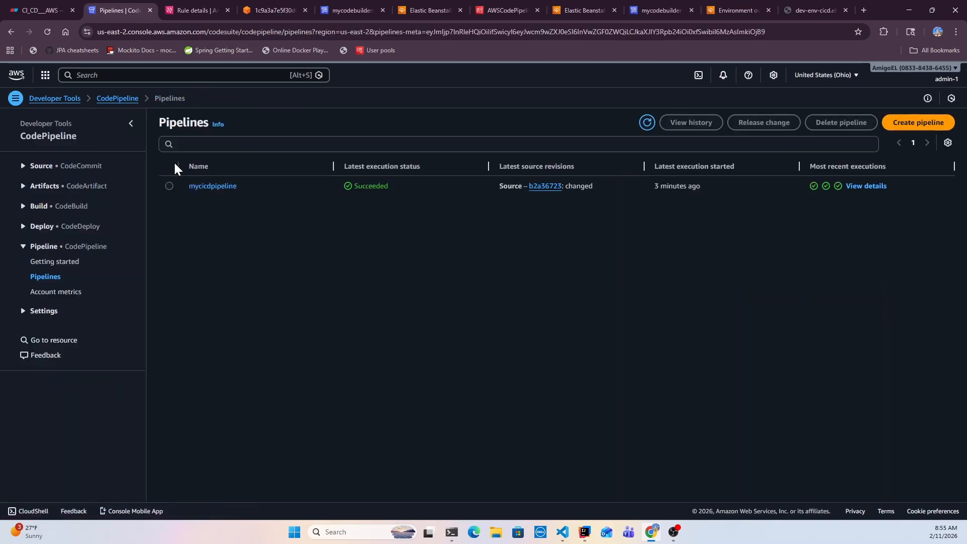
left_click(168, 185)
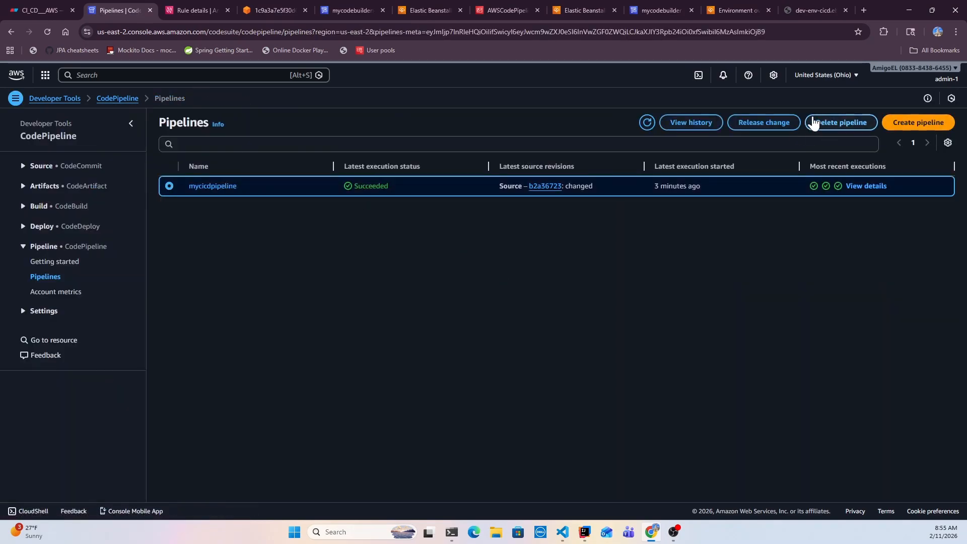
left_click(692, 123)
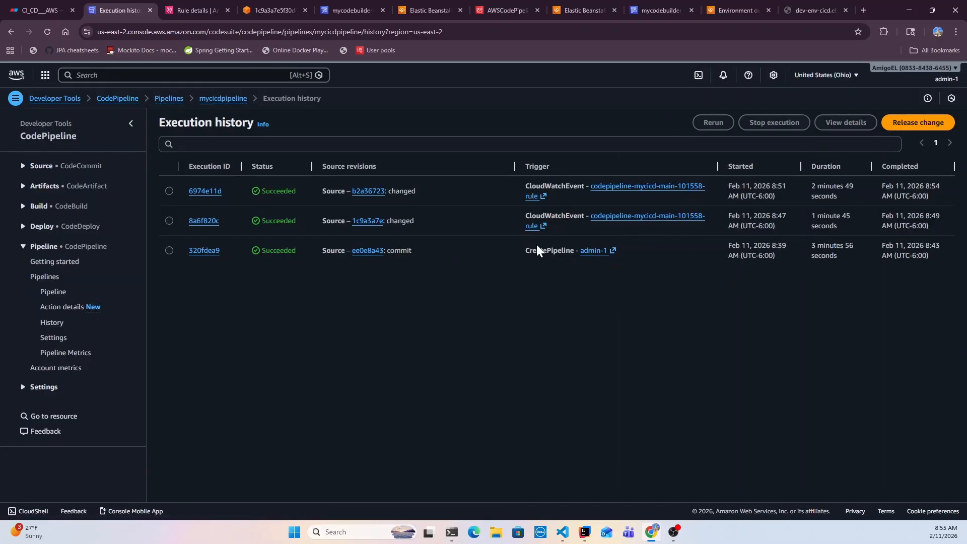
Open the latest execution's source revision b2a36723 separately, examine its code change, and close the EventBridge rule details page.
left_click(368, 192, "ctrl")
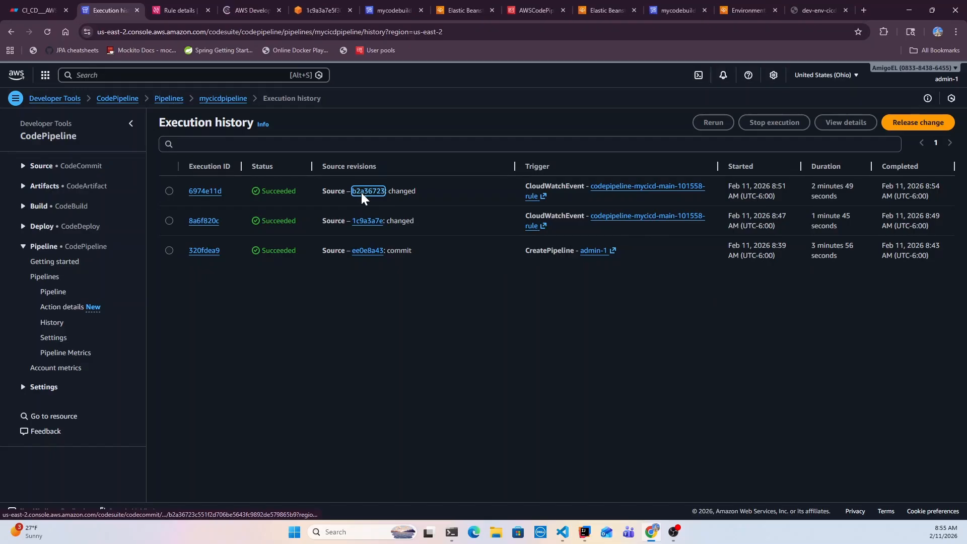
left_click(244, 3)
scroll(365, 373, "down", 5)
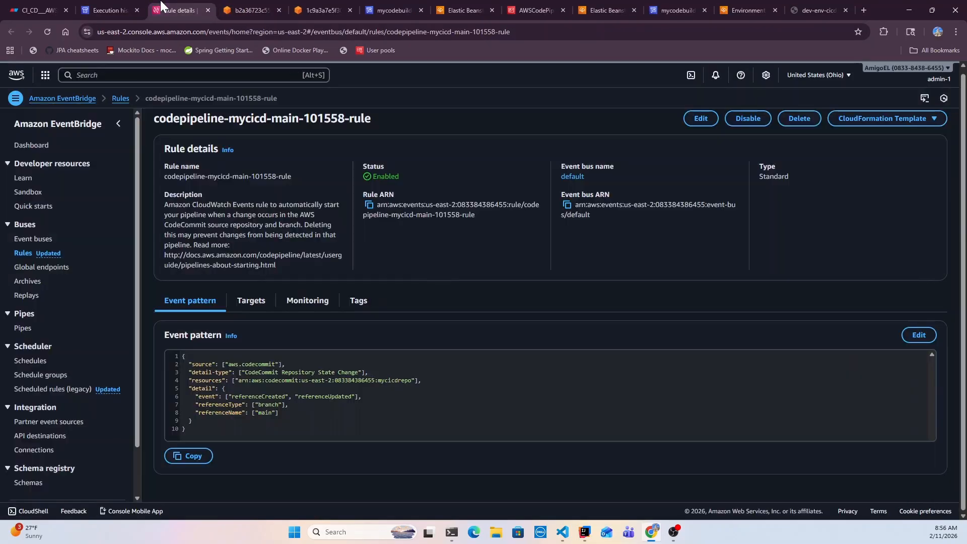
left_click(179, 10)
left_click(208, 9)
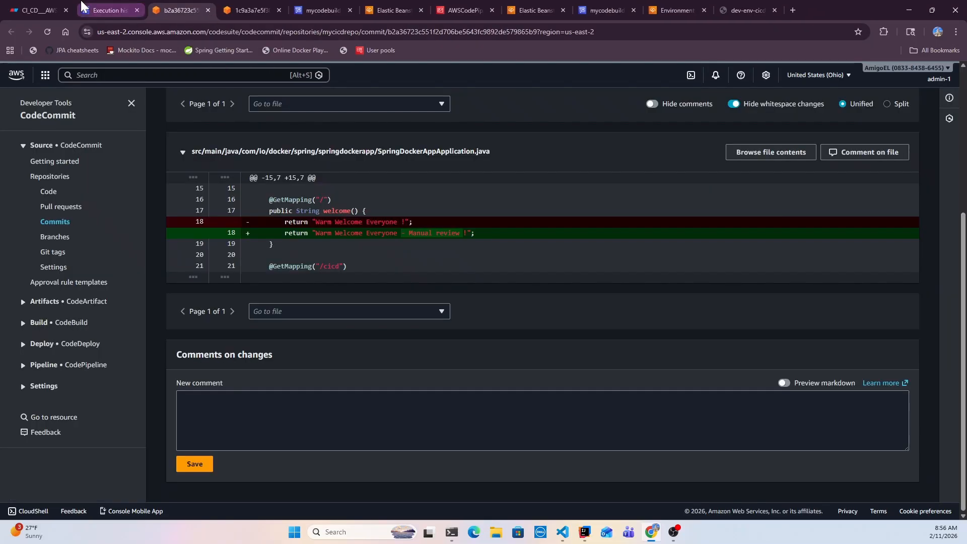
Open source revision 1c9a3a7e from the execution history, examine its code change, and return to the history.
left_click(116, 7)
left_click(371, 224, "ctrl")
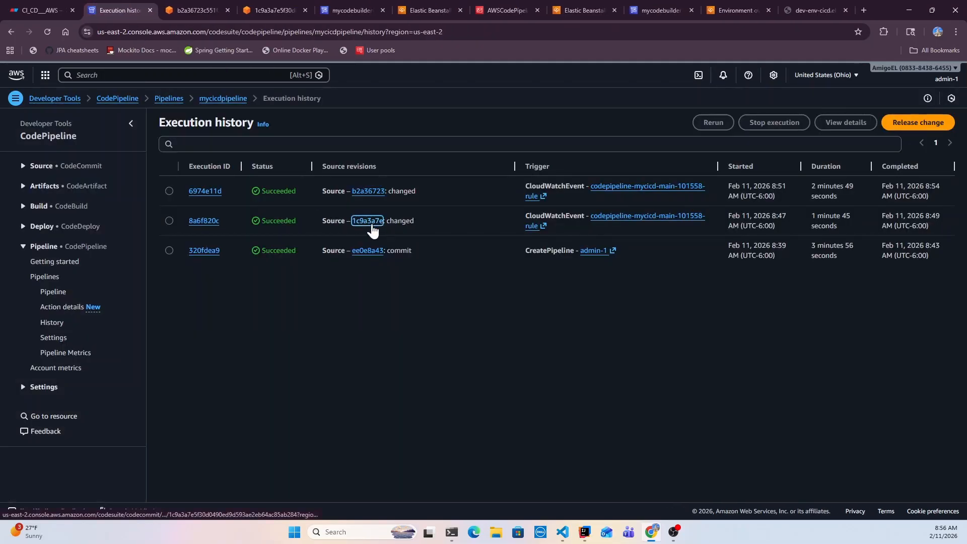
left_click(248, 8)
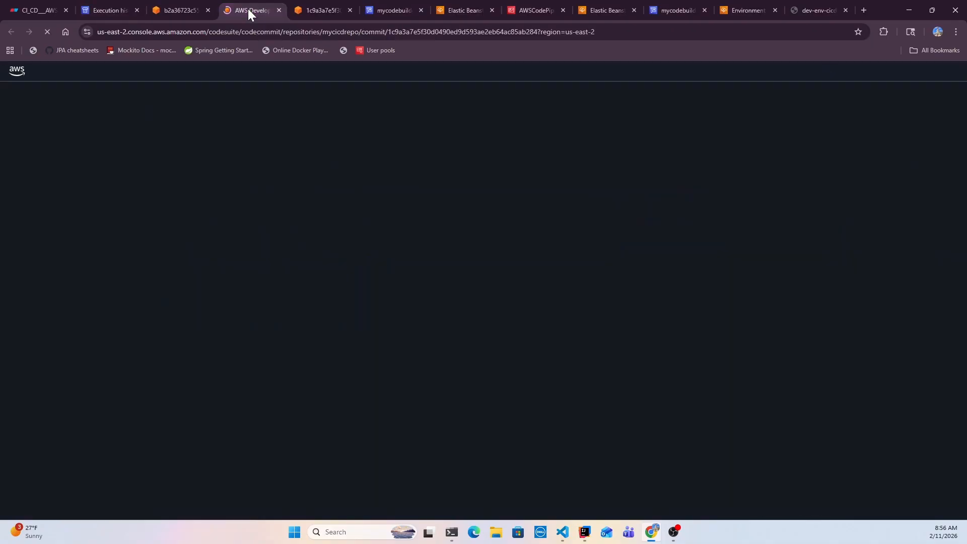
scroll(305, 176, "down", 5)
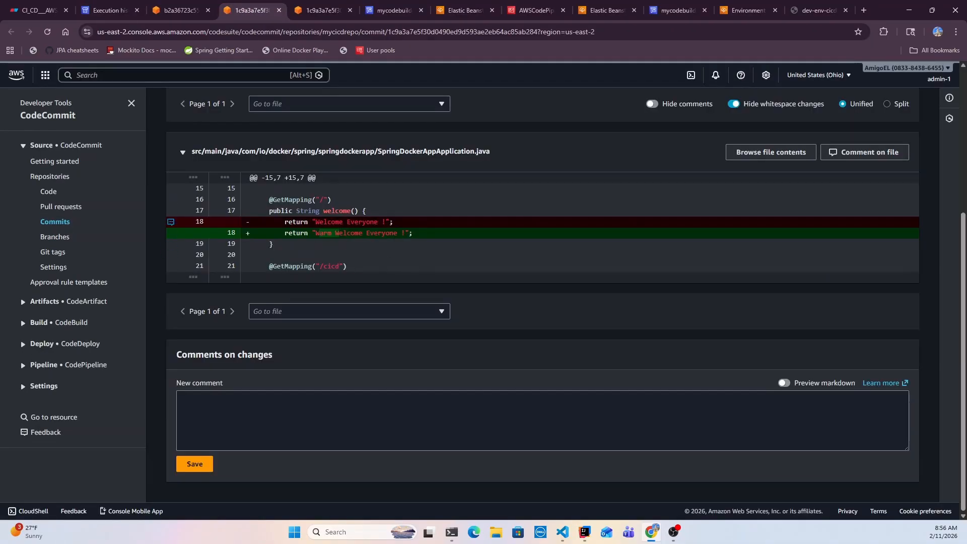
left_click(109, 11)
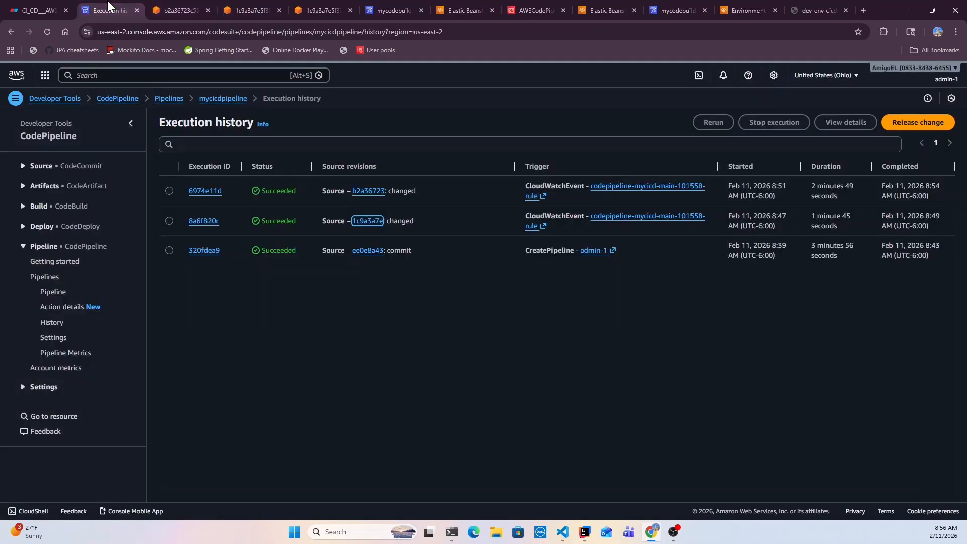
Request a rerun of execution 8a6f820c and release the most recent change without source revision overrides.
left_click(169, 220)
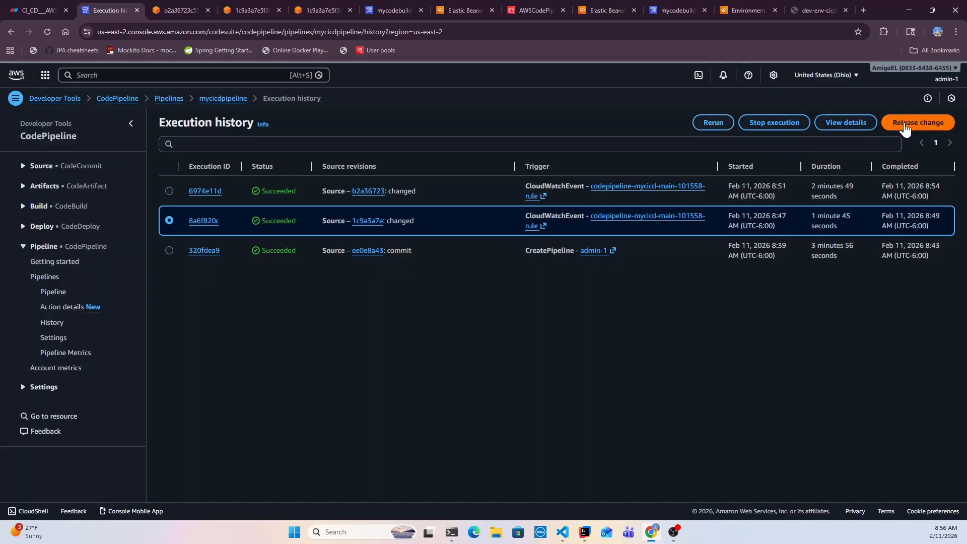
left_click(704, 124)
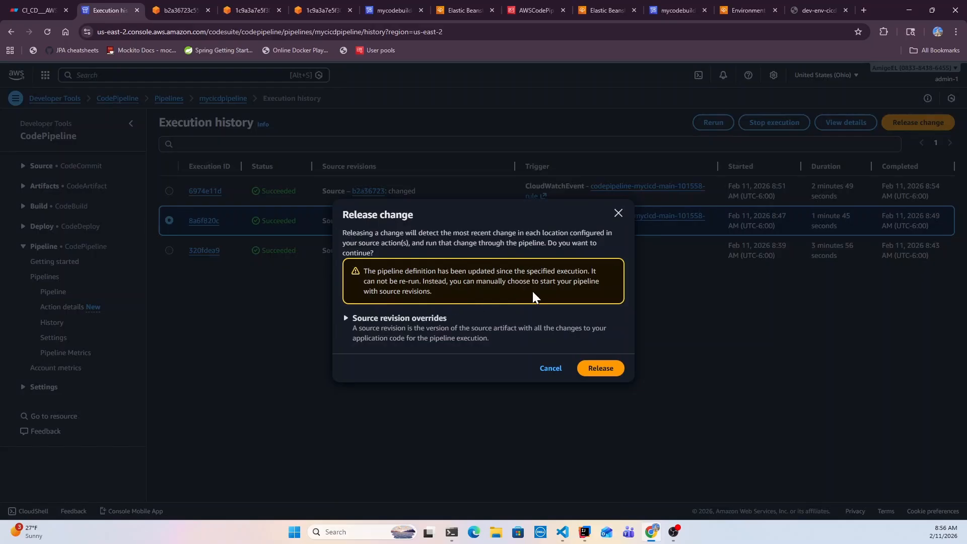
left_click(600, 371)
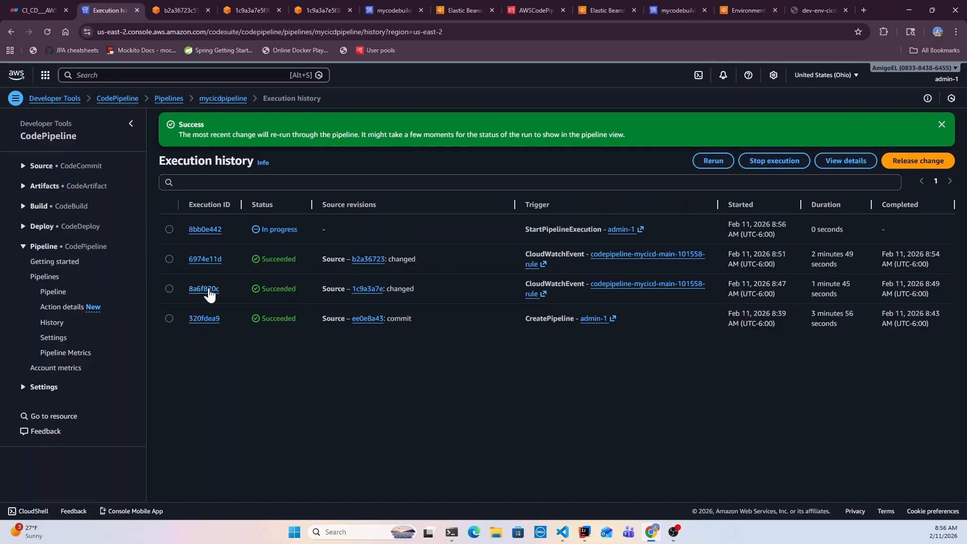
Open mycicdpipeline and monitor the new execution through Build to the myreview stage.
left_click(224, 99)
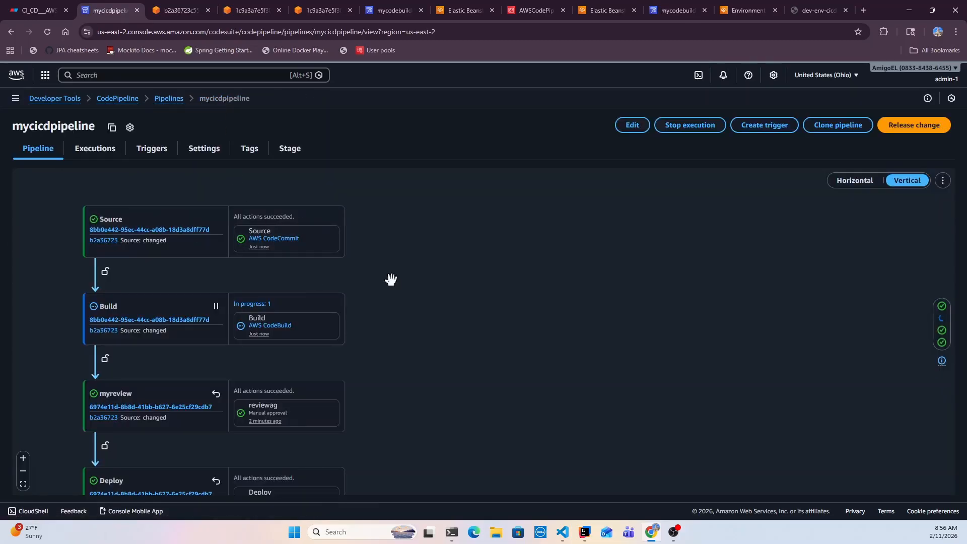
scroll(546, 361, "down", 2)
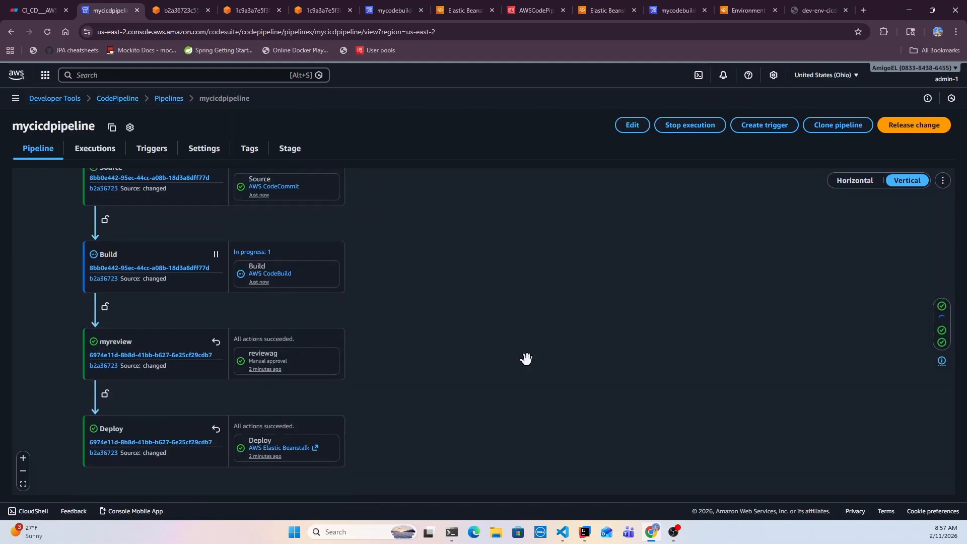
scroll(565, 340, "down", 2)
scroll(503, 339, "down", 1)
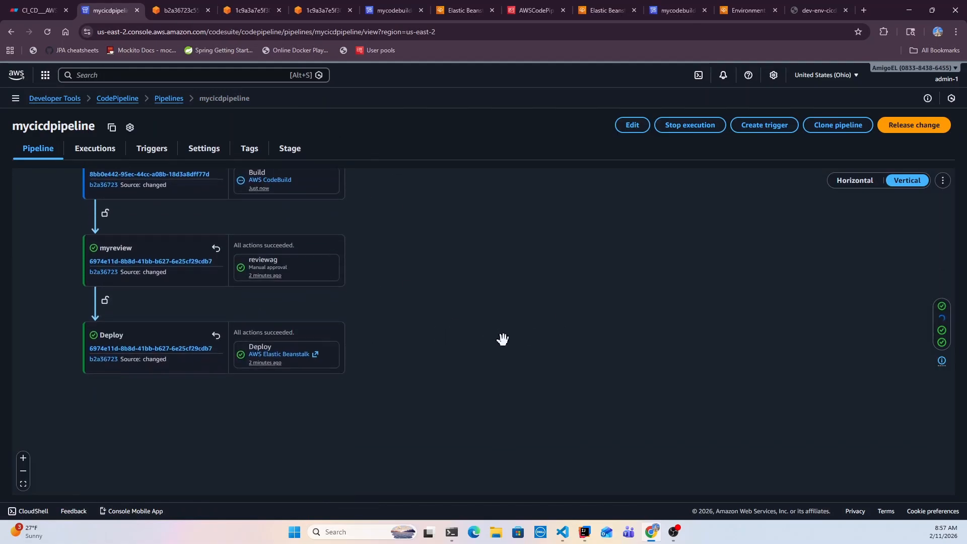
scroll(503, 340, "up", 2)
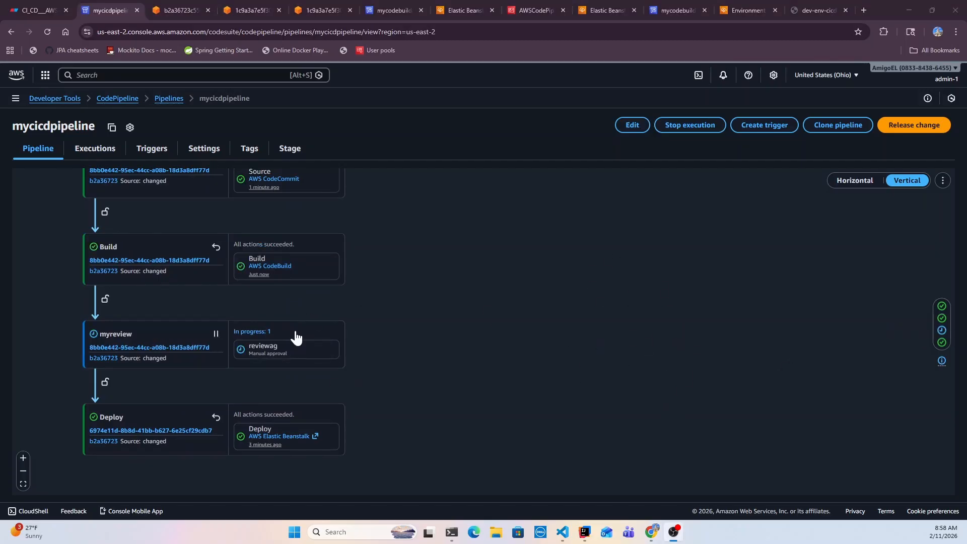
Approve the reviewag request with the comment "rolling back" and monitor the Deploy stage until it completes.
left_click(271, 344)
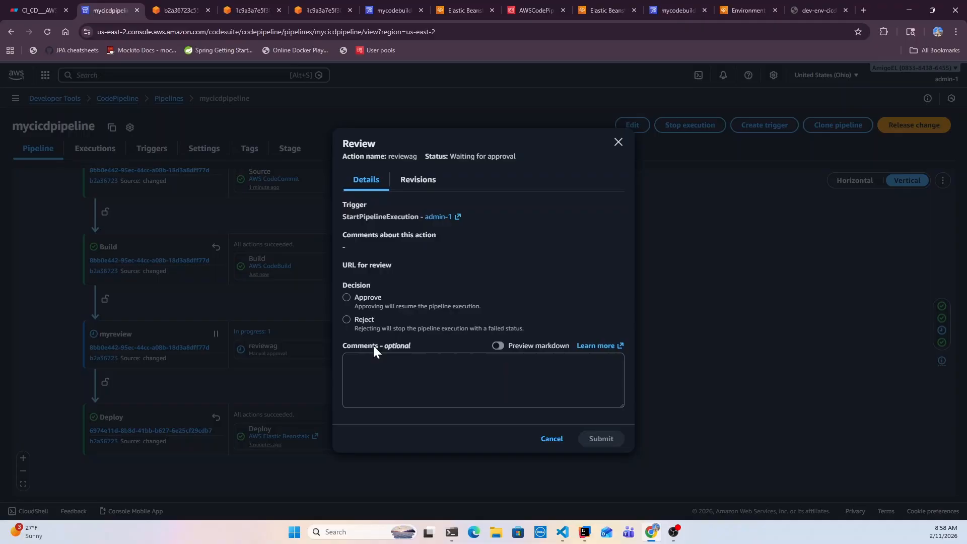
left_click(346, 298)
left_click(353, 365)
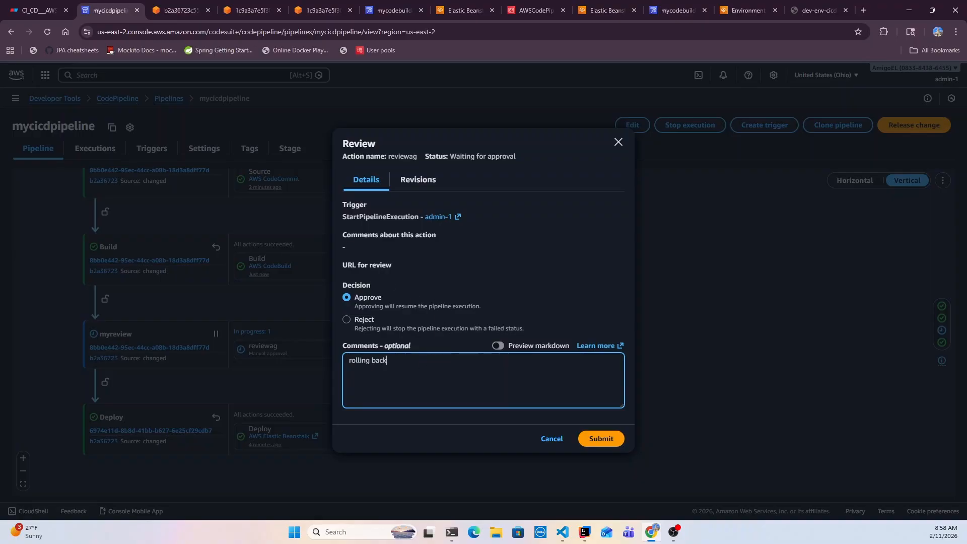
left_click(611, 439)
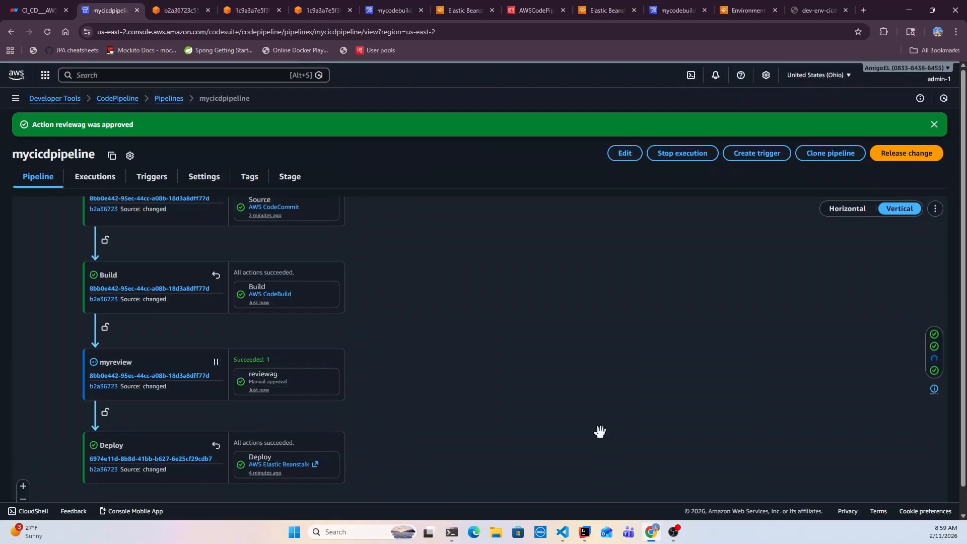
scroll(545, 413, "down", 2)
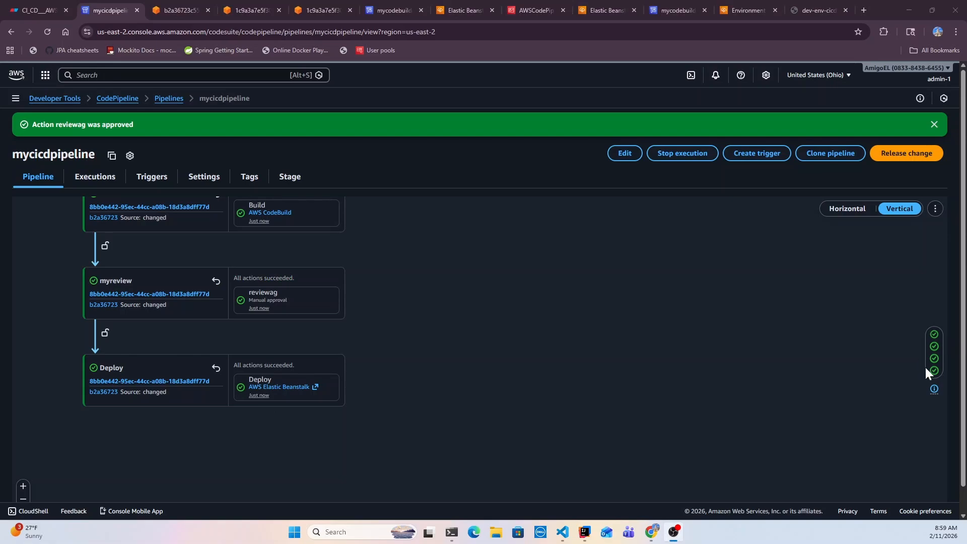
Reload the deployed dev-env-cicd page, check whether its welcome message was rolled back, and return to CodePipeline.
left_click(802, 9)
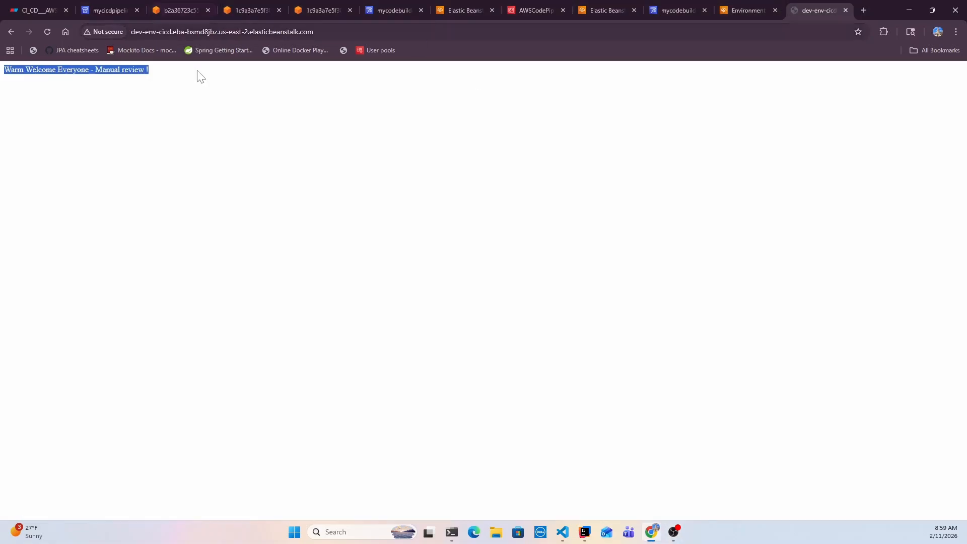
left_click(85, 154)
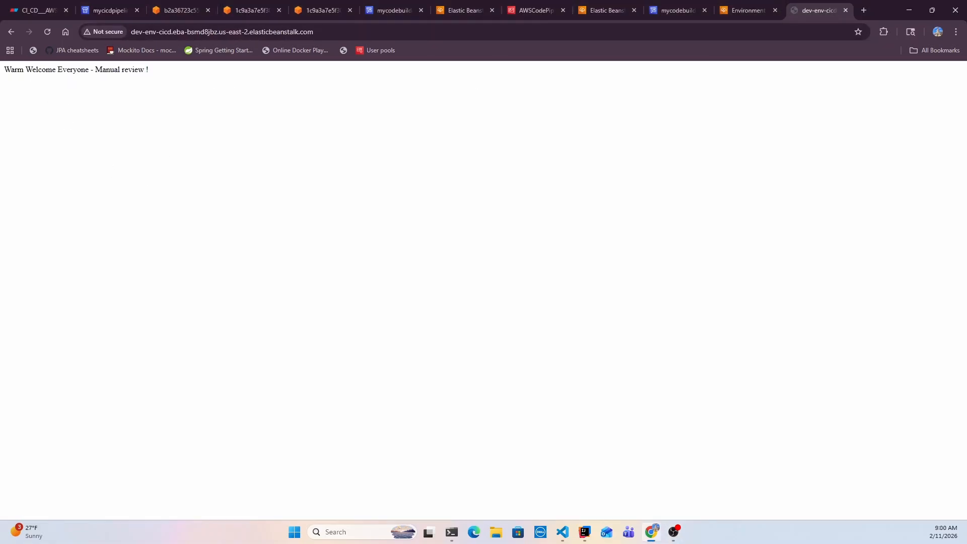
left_click_drag(89, 69, 4, 69)
left_click(49, 30)
left_click(112, 9)
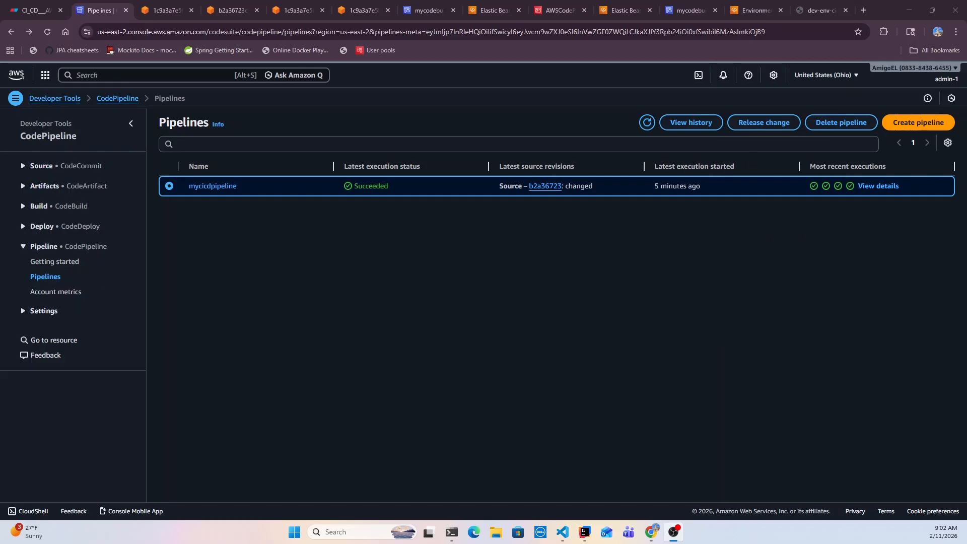
Open mycicdpipeline's execution history, request a rerun of execution 8a6f820c and expand the source revision overrides.
left_click(688, 124)
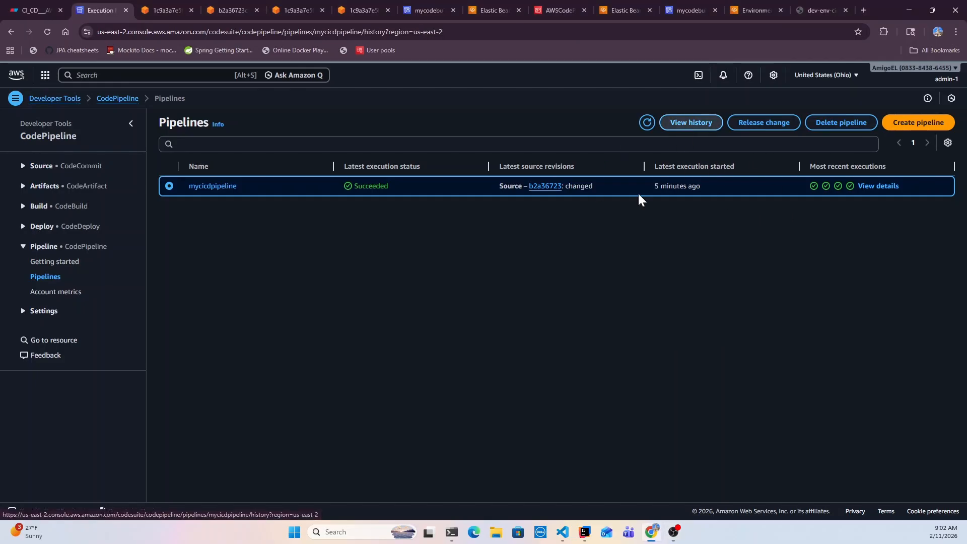
left_click(169, 252)
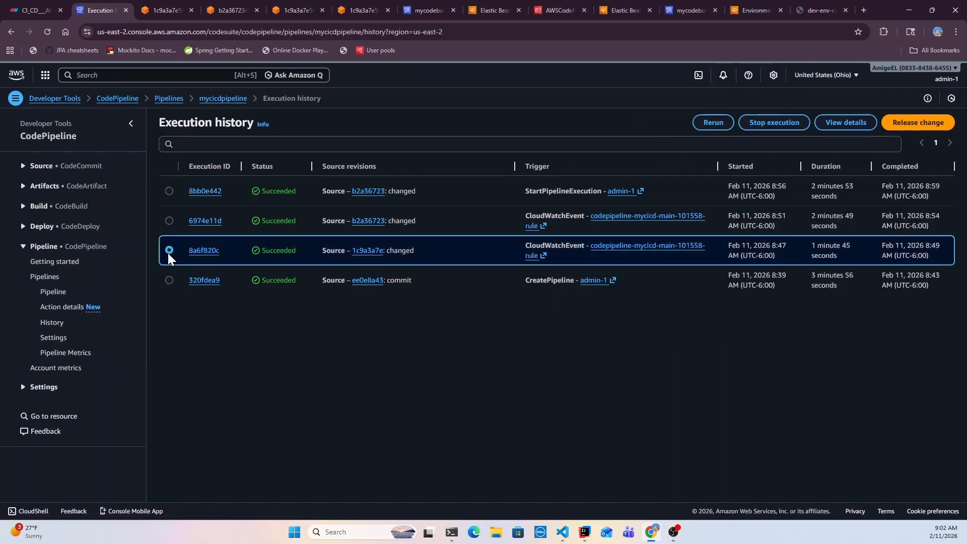
left_click(709, 125)
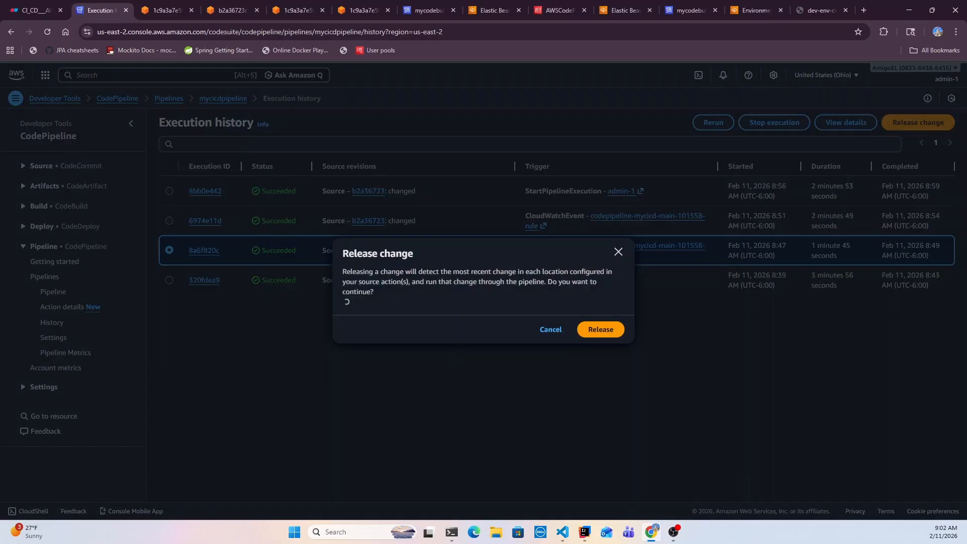
left_click(346, 324)
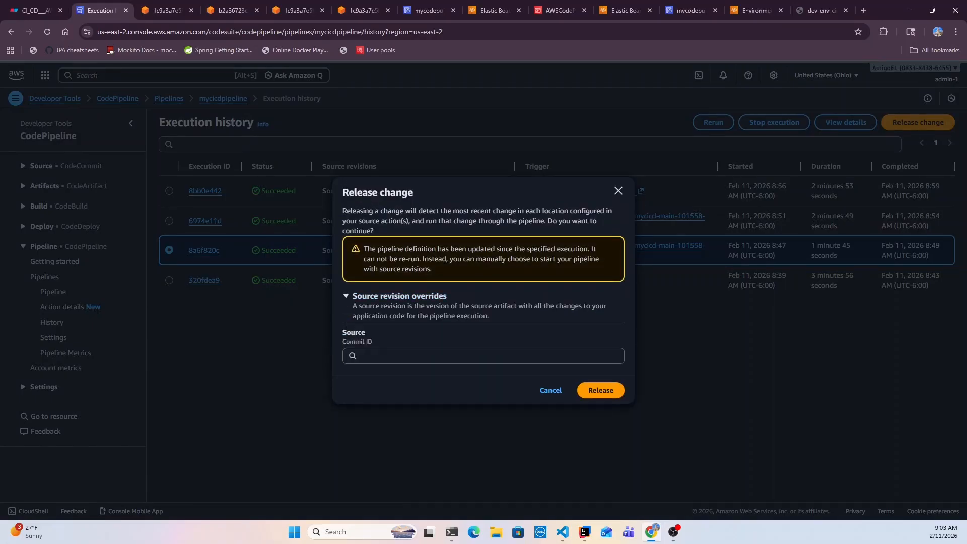
Override the source revision with commit ee0e8a43f492e2fa48274ea7cebf9059d5c9550d, release the change and dismiss the notification.
left_click(483, 356)
type("1c9a3a7e")
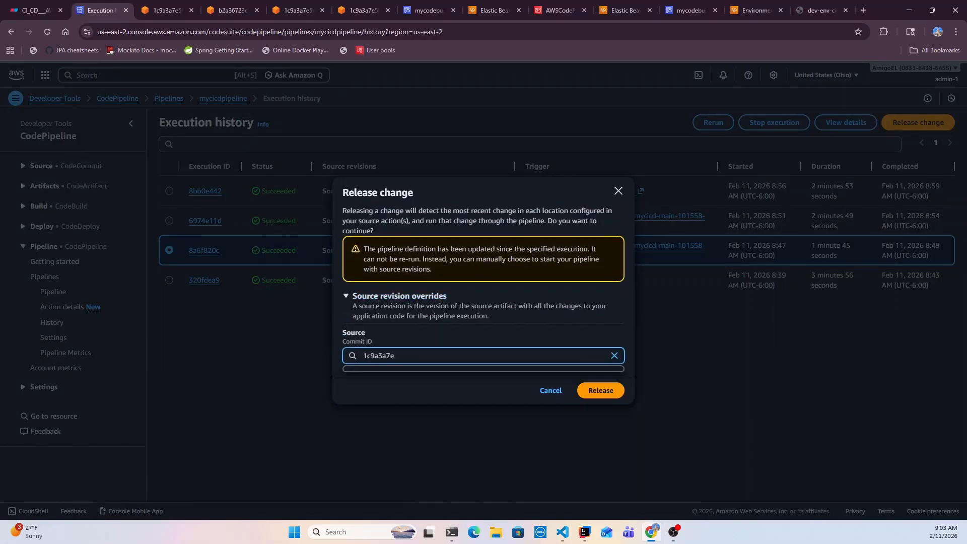
key("ctrl+a")
key("BackSpace")
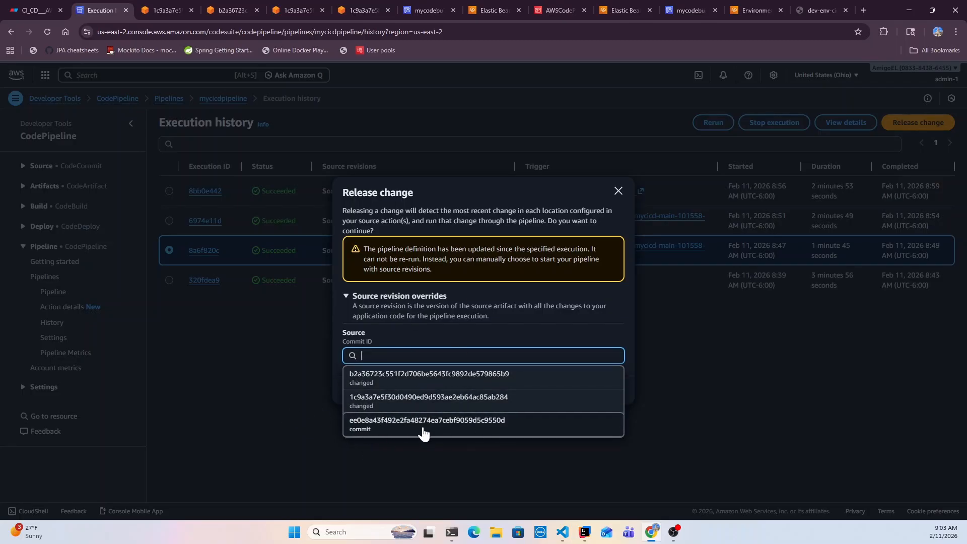
left_click(478, 432)
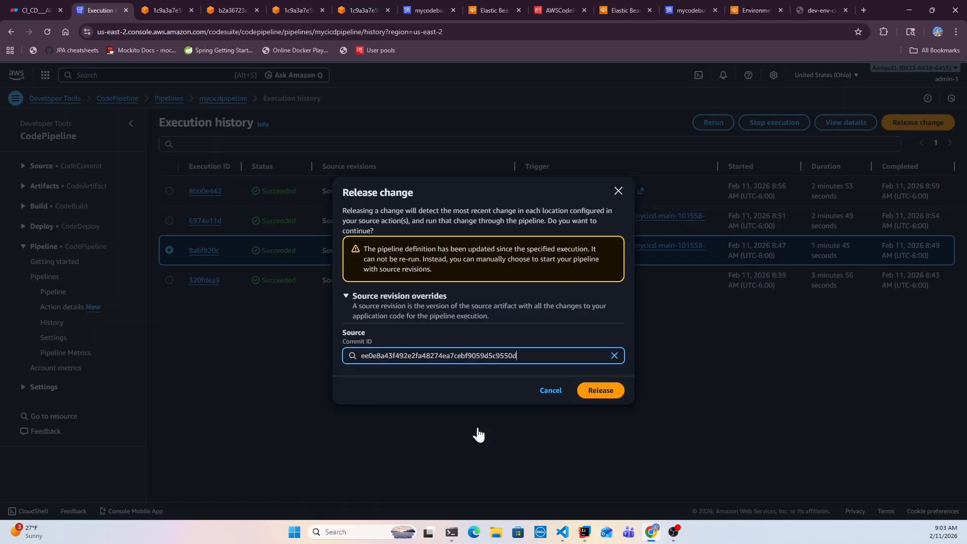
left_click(607, 393)
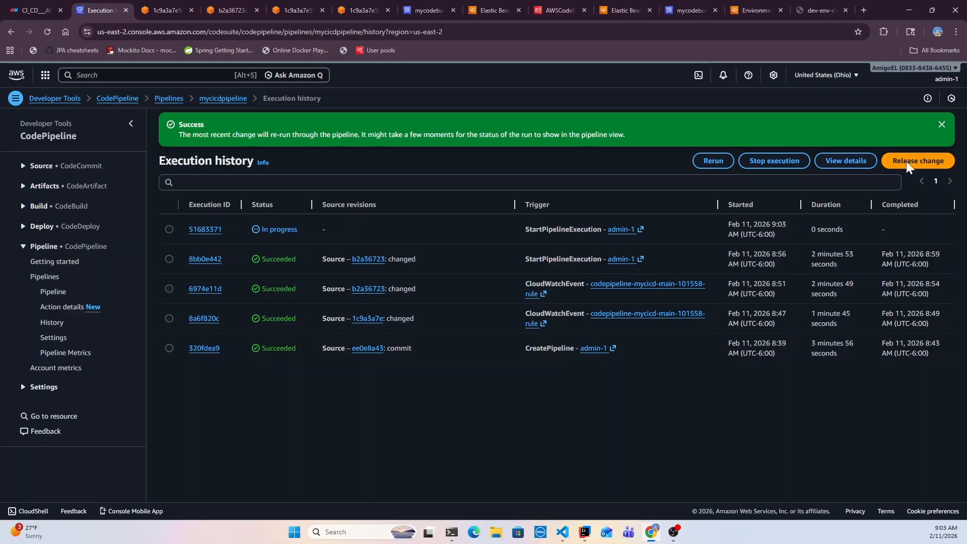
left_click(942, 126)
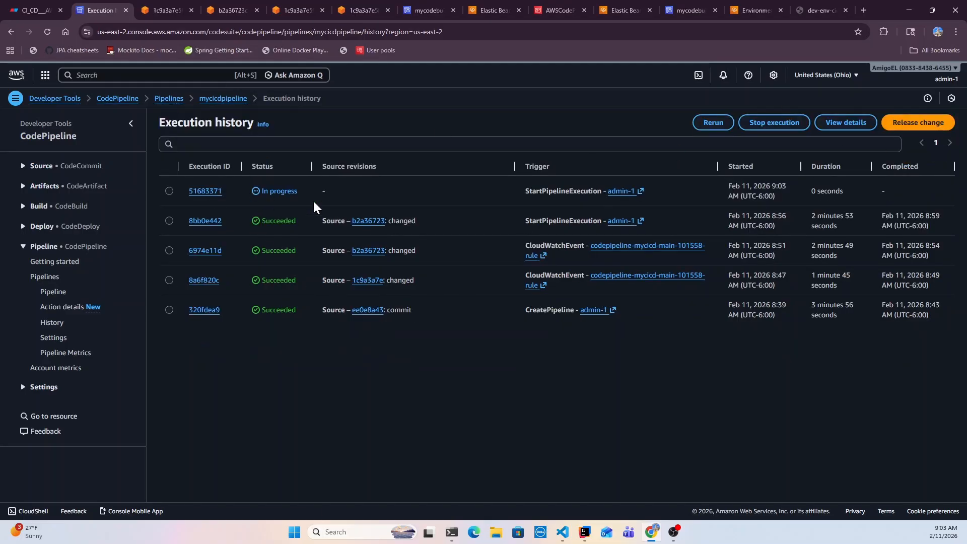
Open mycicdpipeline and approve the reviewag request in the myreview stage without a comment.
left_click(223, 99)
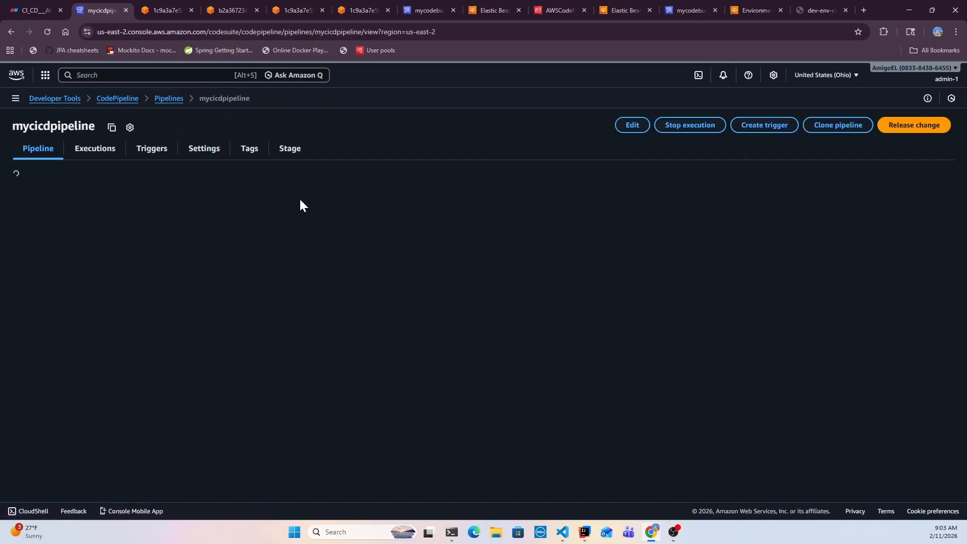
scroll(482, 356, "down", 3)
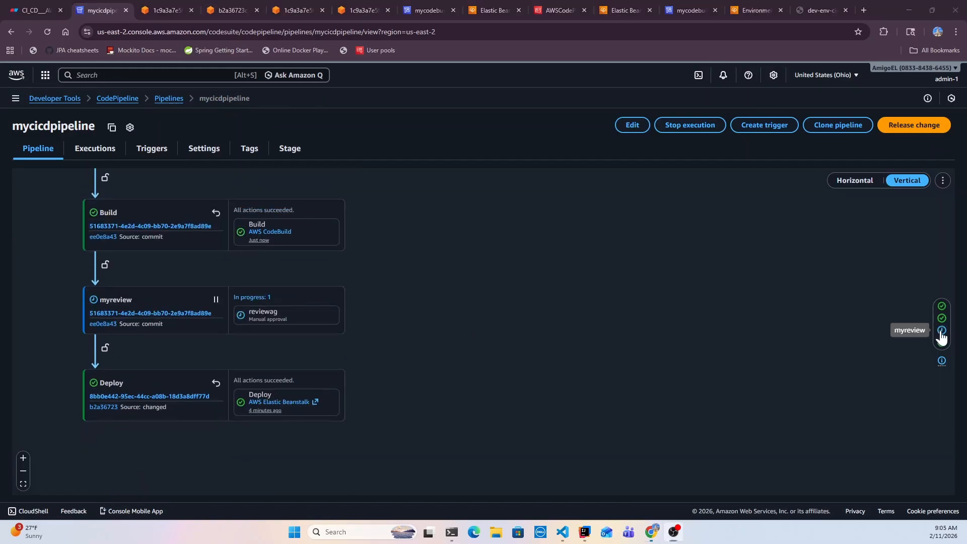
left_click(942, 331)
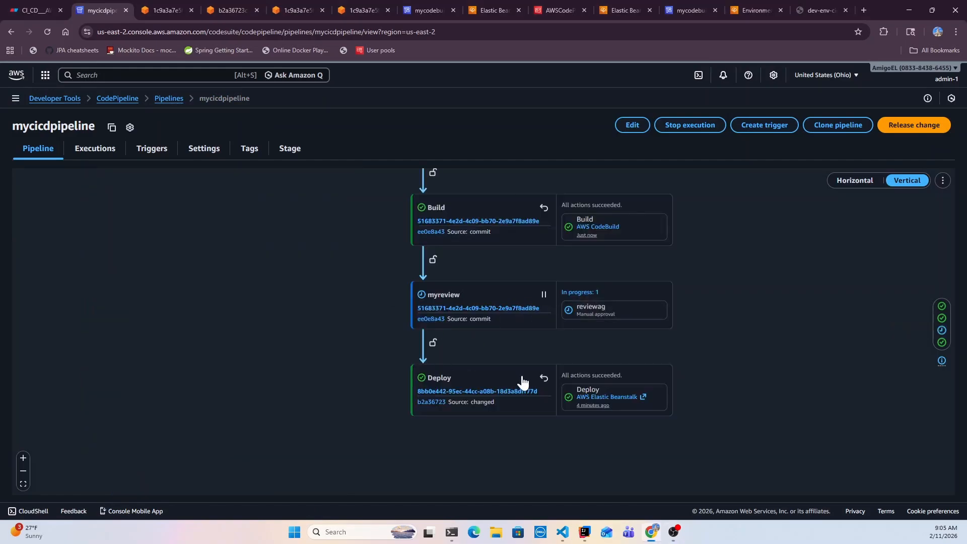
left_click(586, 313)
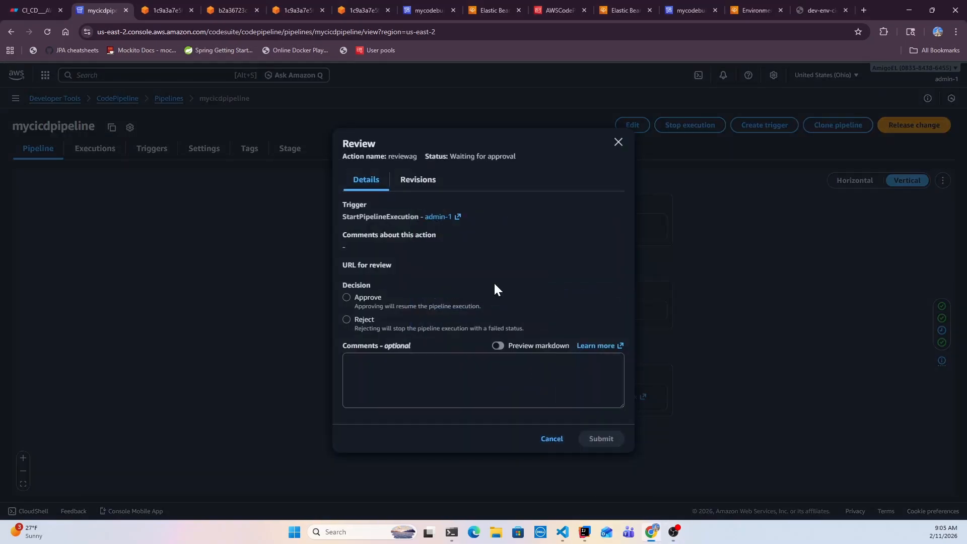
left_click(347, 298)
left_click(608, 446)
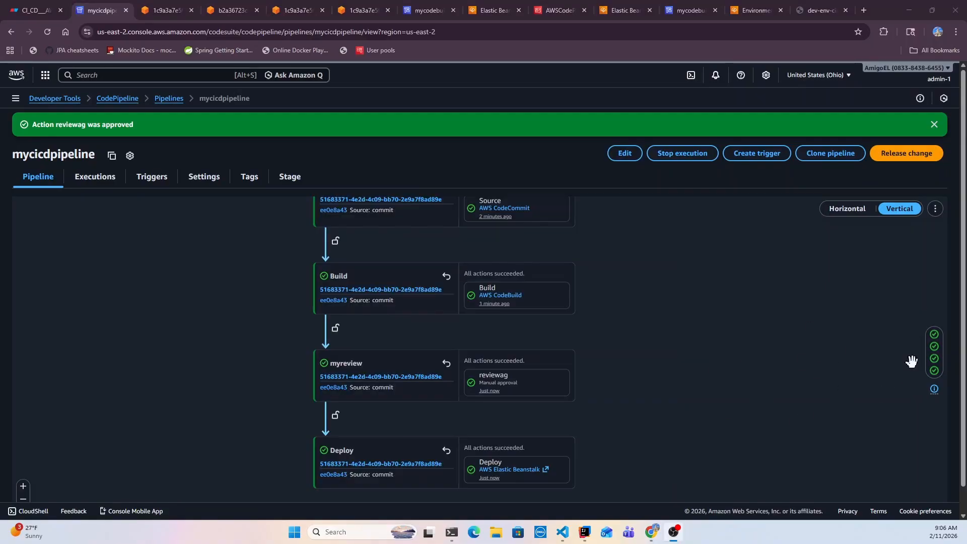
Reload the deployed dev-env-cicd page to check its welcome message, and return to mycicdpipeline to review its stages.
left_click(819, 9)
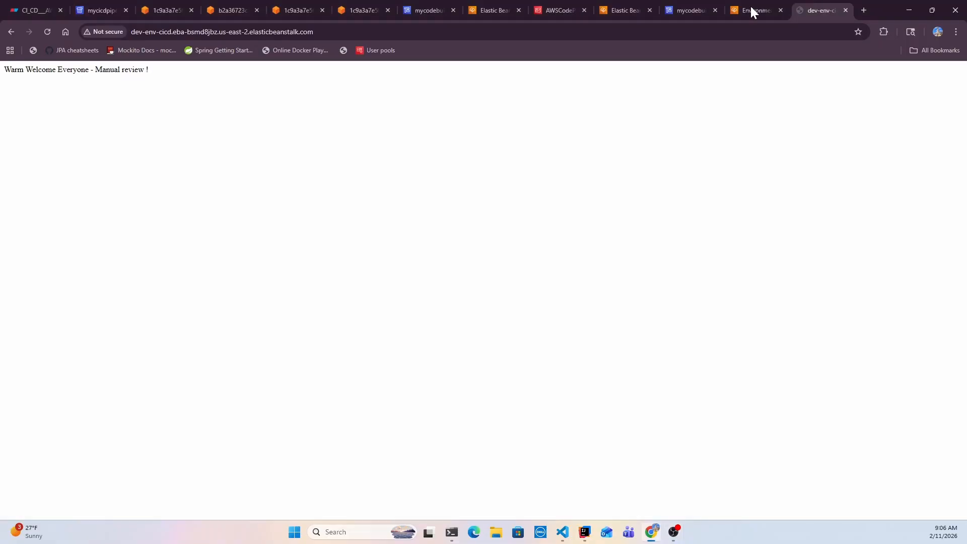
left_click(46, 31)
left_click_drag(78, 71, 4, 69)
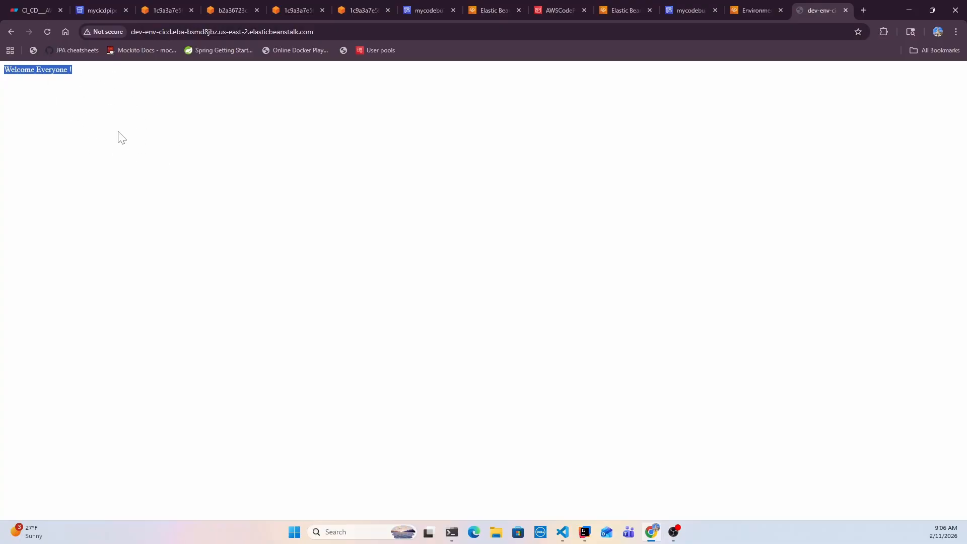
left_click(102, 95)
left_click(95, 3)
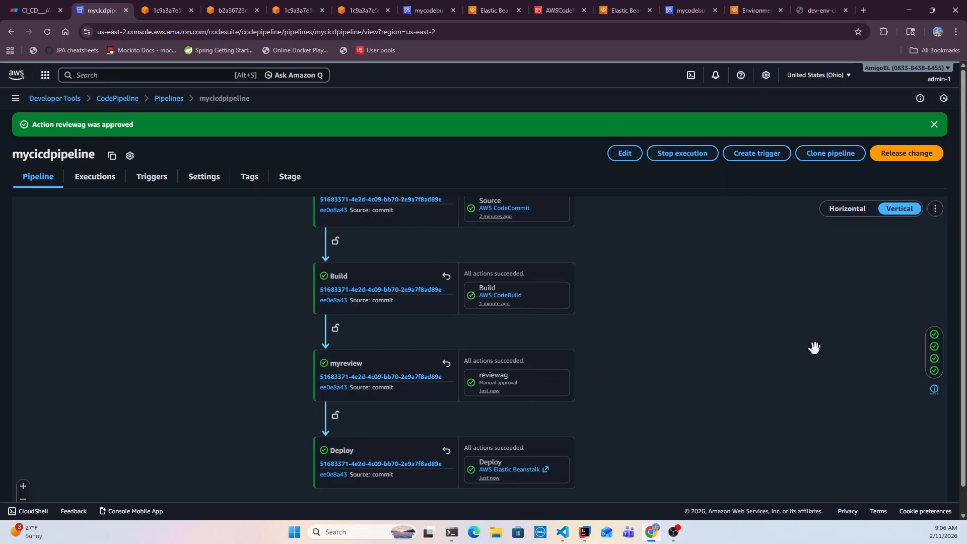
scroll(700, 407, "down", 1)
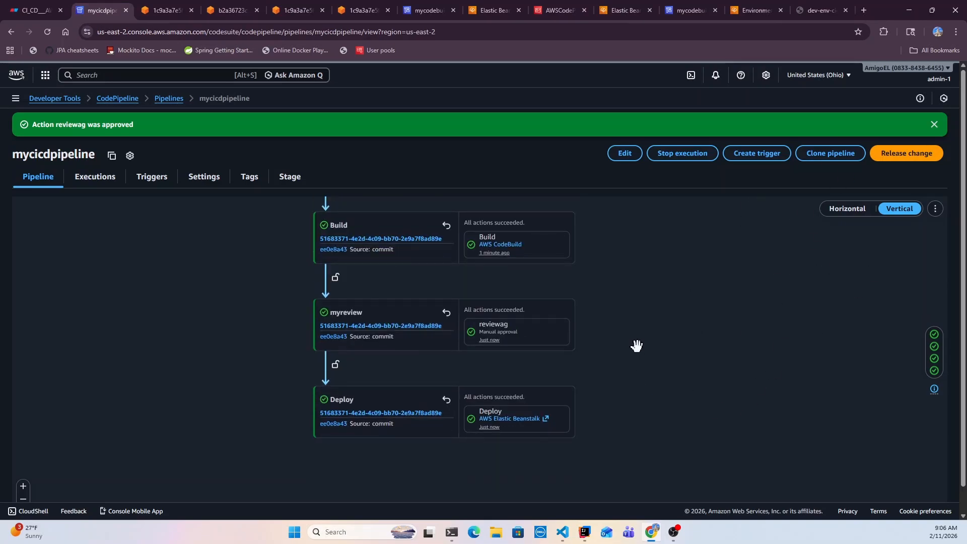
scroll(649, 379, "up", 2)
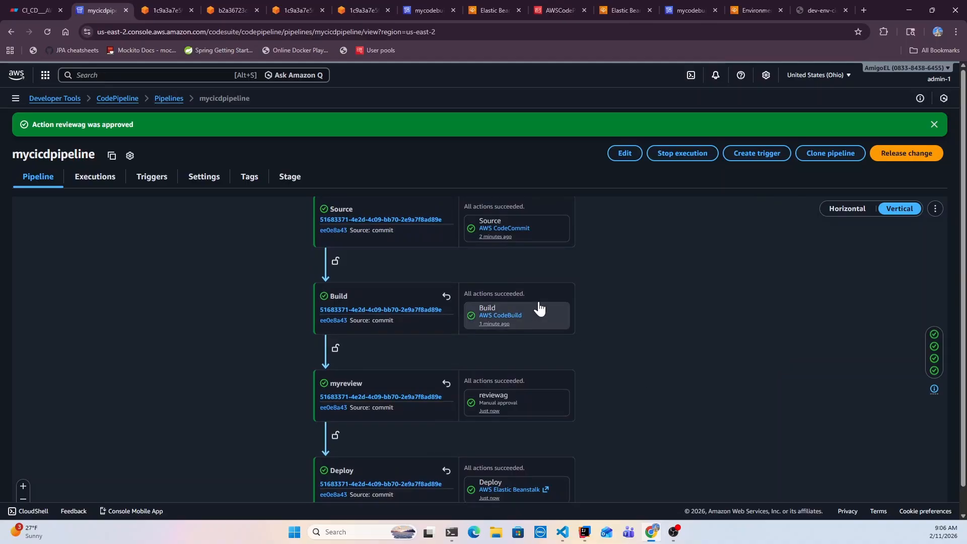
Switch to the CI_CD__AWS diagram in Eraser and review its flow from code repository through manual review to the servers.
left_click(32, 10)
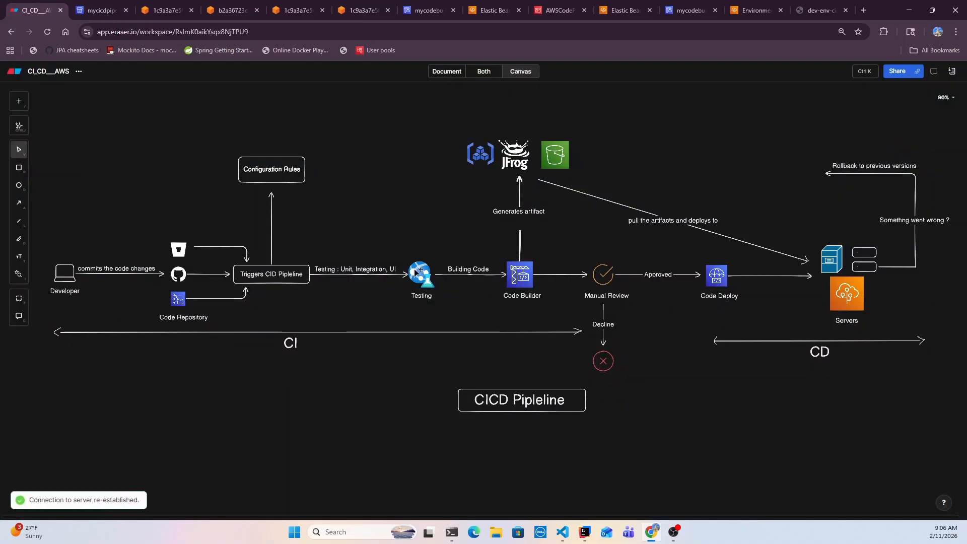
left_click_drag(100, 121, 936, 421)
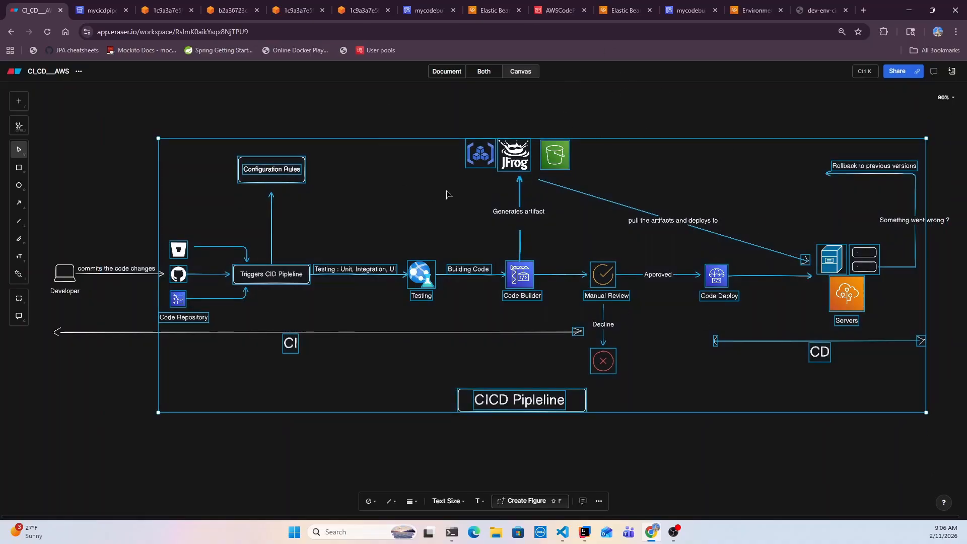
left_click(50, 146)
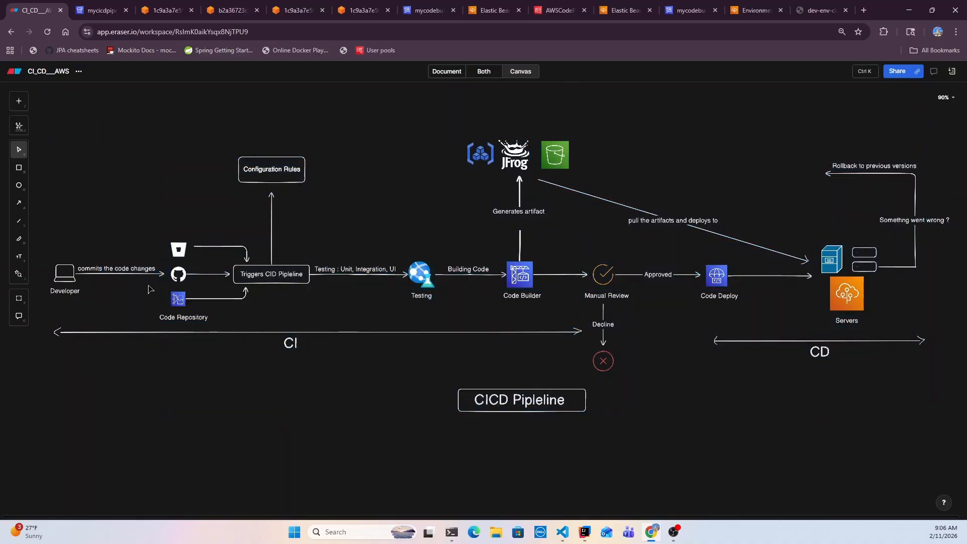
left_click_drag(150, 290, 204, 313)
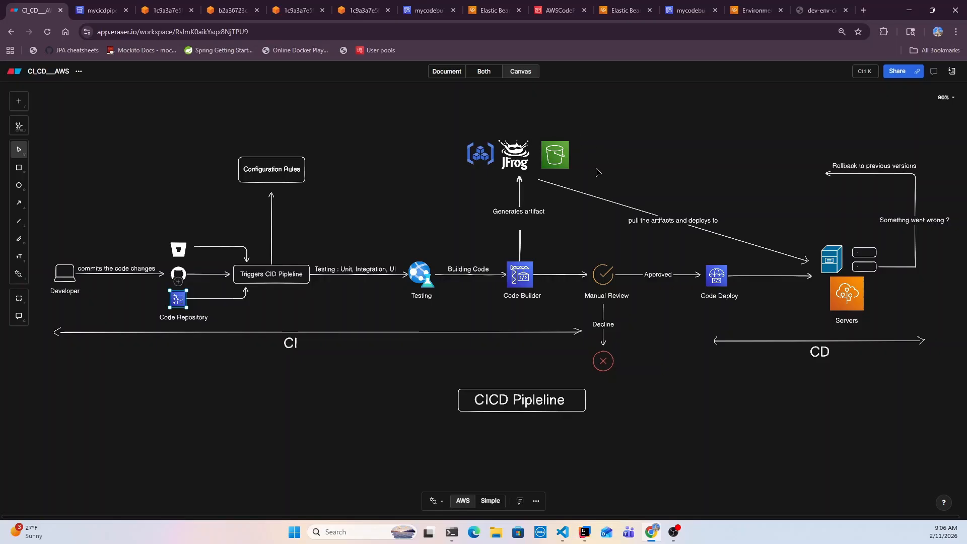
left_click_drag(589, 254, 632, 371)
left_click_drag(784, 189, 891, 360)
left_click(704, 418)
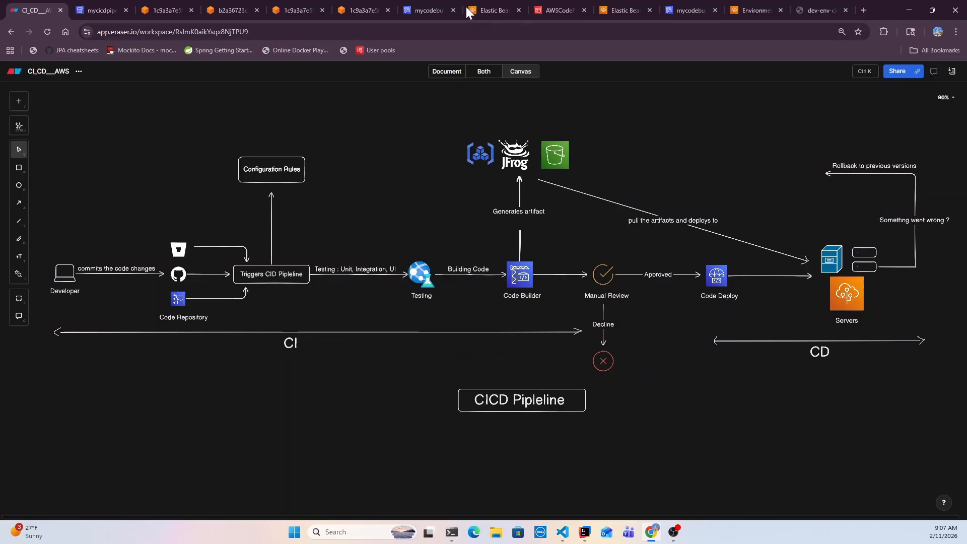
Return to the CodePipeline pipelines list, delete mycicdpipeline with the confirmation text "delete" and dismiss the notification.
left_click(420, 13)
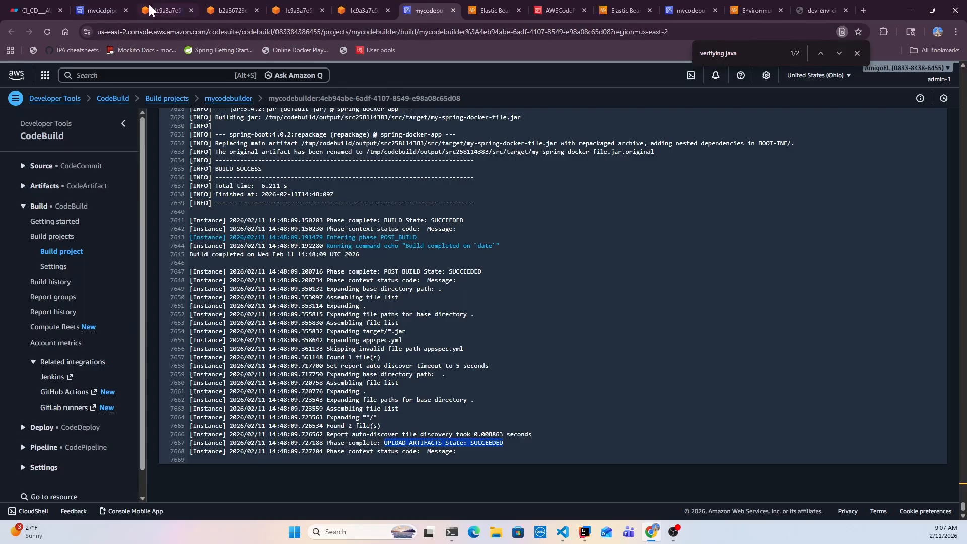
left_click(95, 2)
left_click(170, 98)
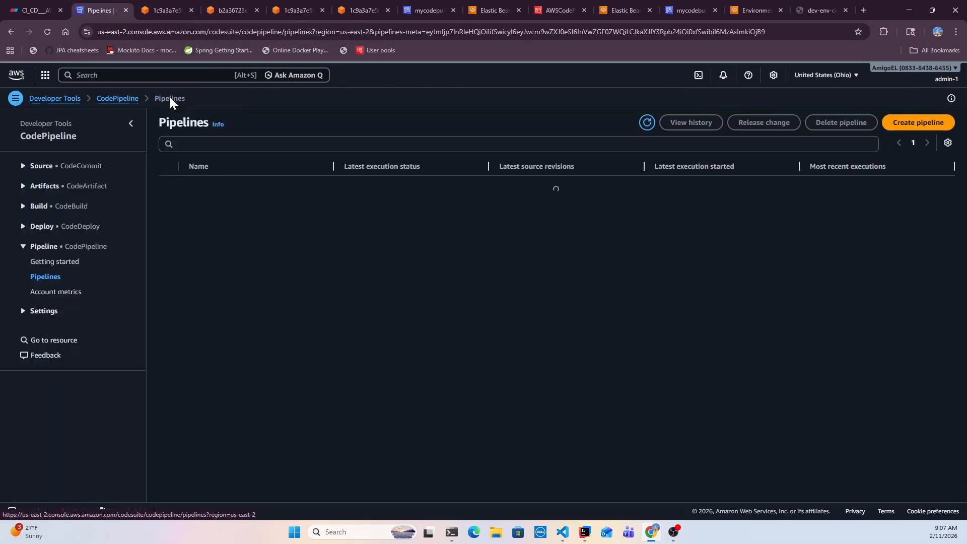
left_click(168, 186)
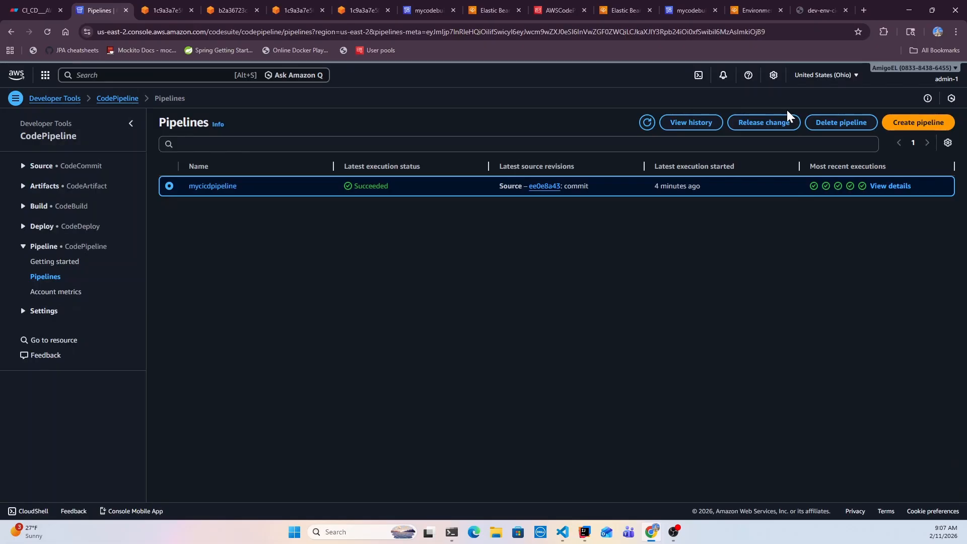
left_click(847, 126)
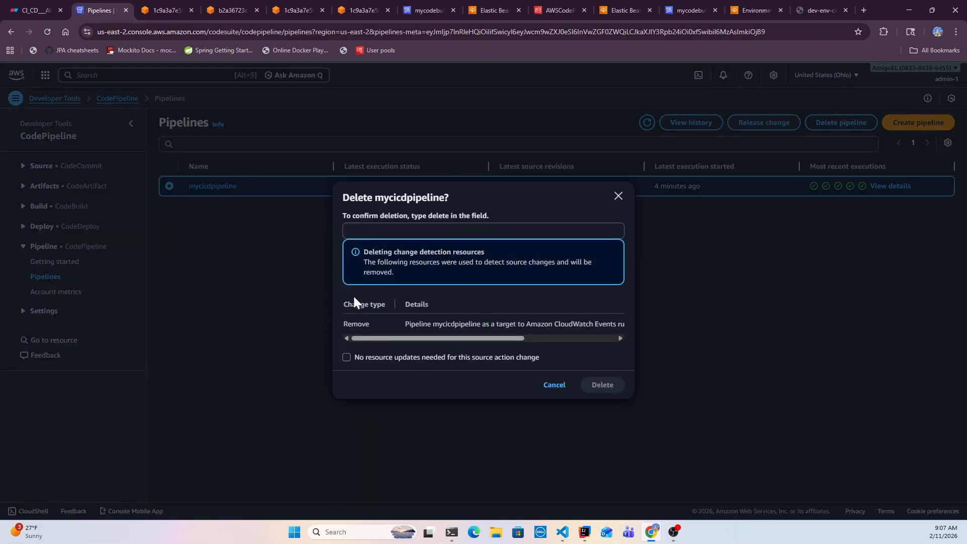
left_click(359, 231)
type("delete")
left_click(605, 386)
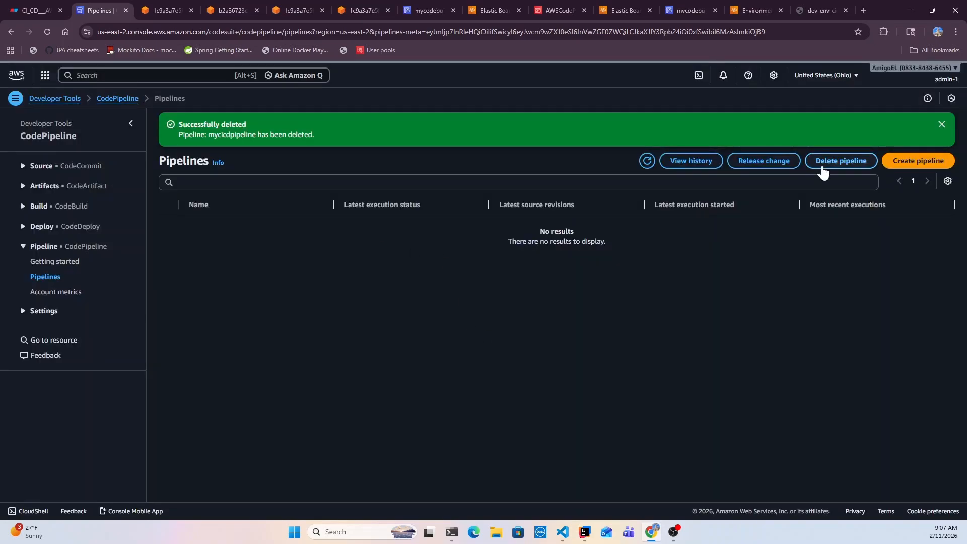
left_click(941, 124)
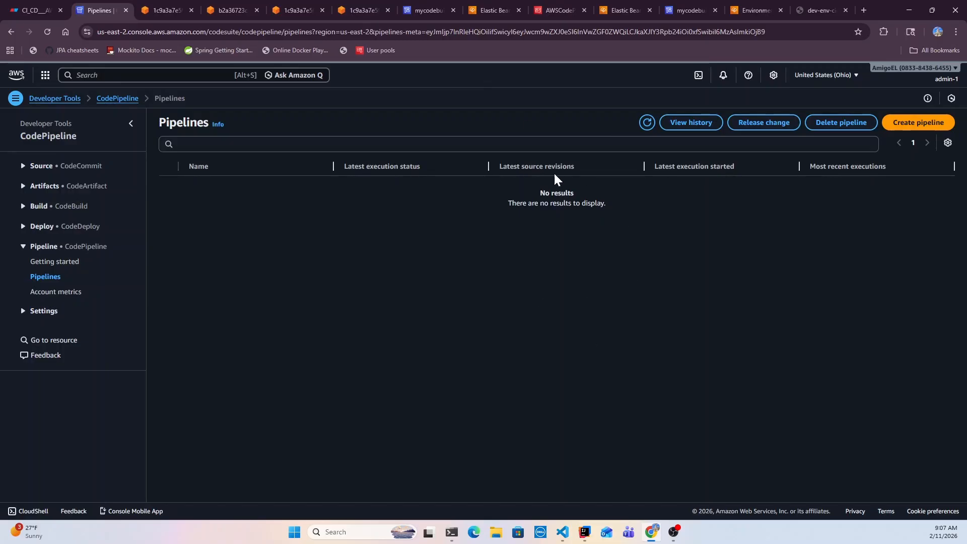
Switch to the Elastic Beanstalk applications list and request deletion of the mywebserver_cicd application.
left_click(490, 5)
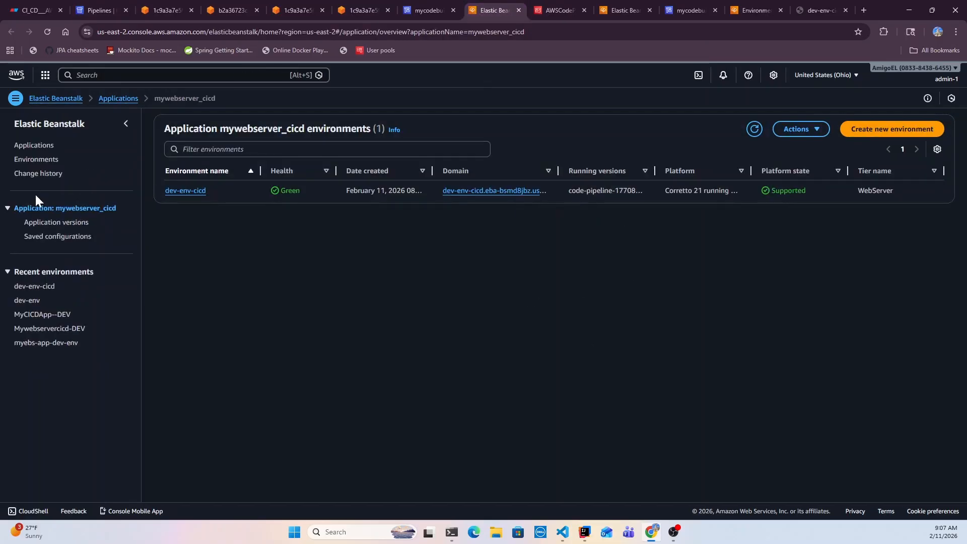
left_click(34, 146)
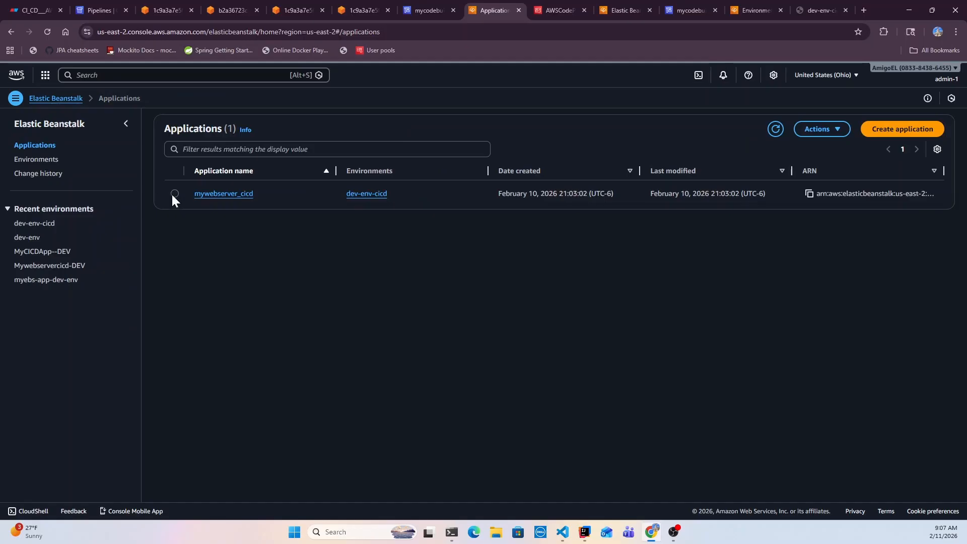
left_click(174, 193)
left_click(838, 132)
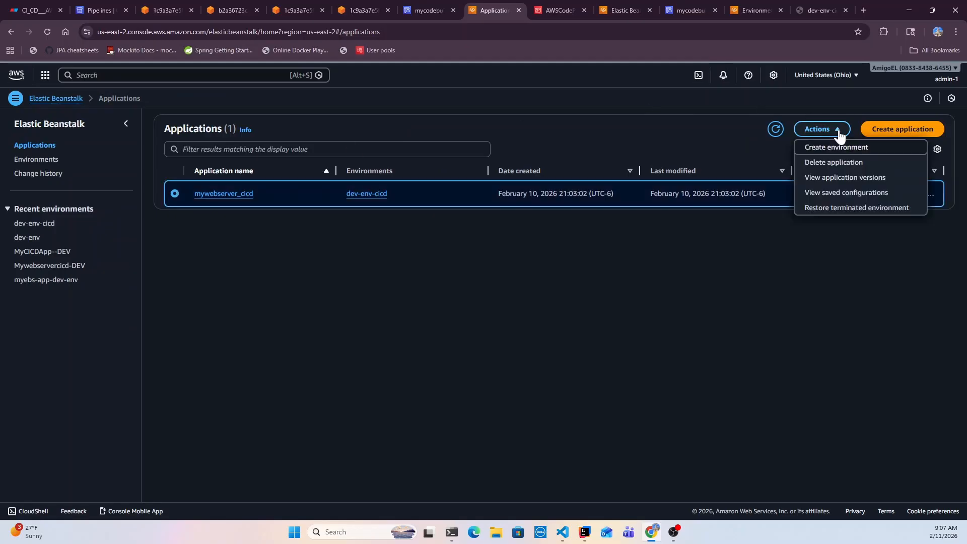
left_click(814, 163)
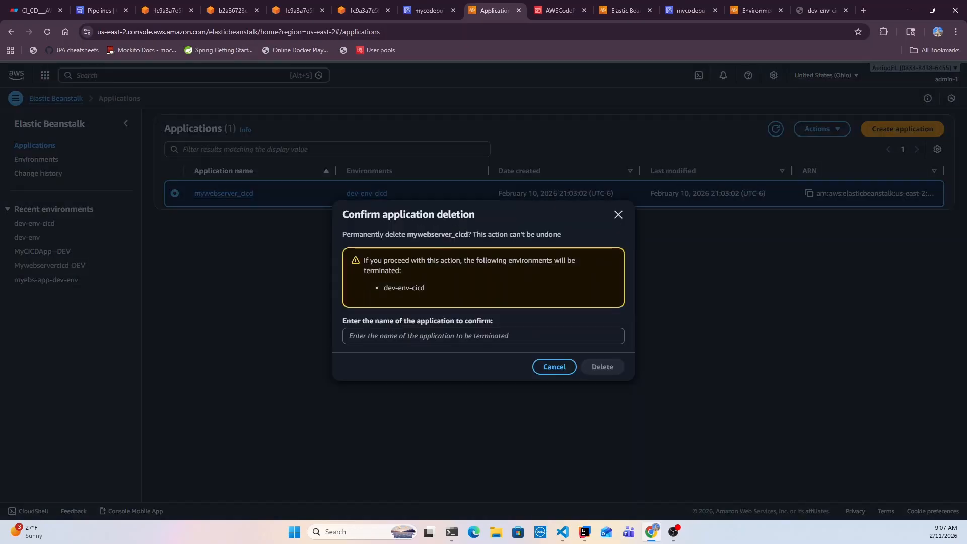
Confirm the application deletion by entering the name mywebserver_cicd copied from the dialog.
left_click(484, 336)
type("dev-env-cicd")
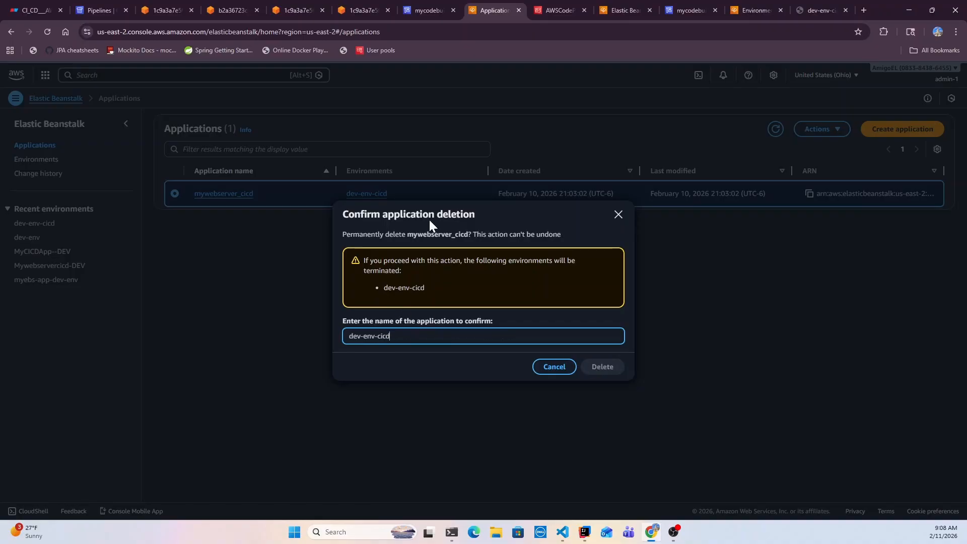
left_click_drag(408, 234, 468, 235)
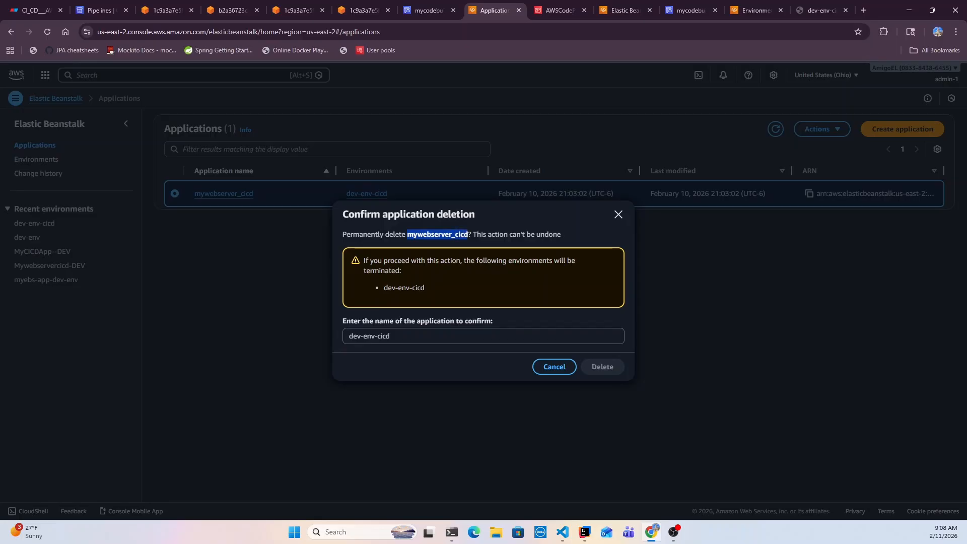
key("ctrl+c")
left_click(483, 337)
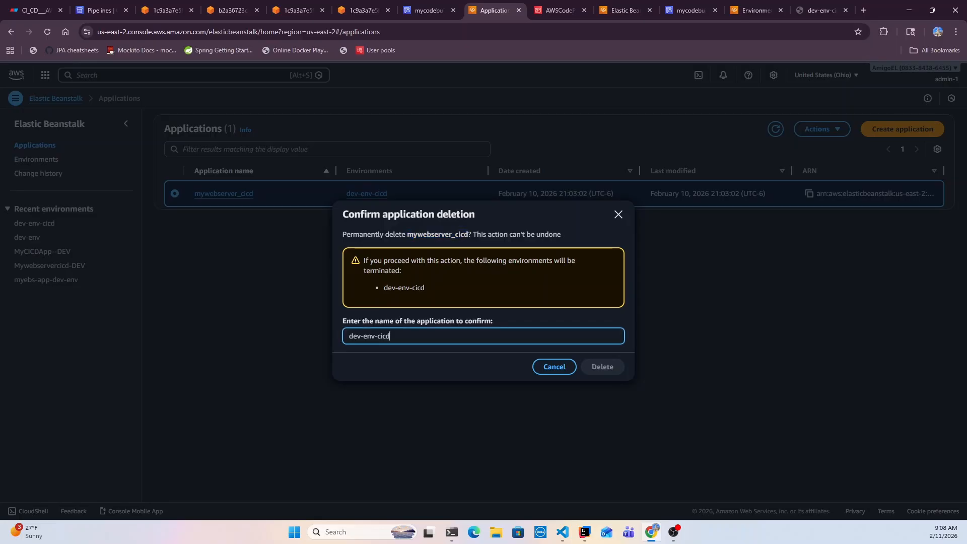
key("ctrl+a")
key("ctrl+v")
left_click(603, 368)
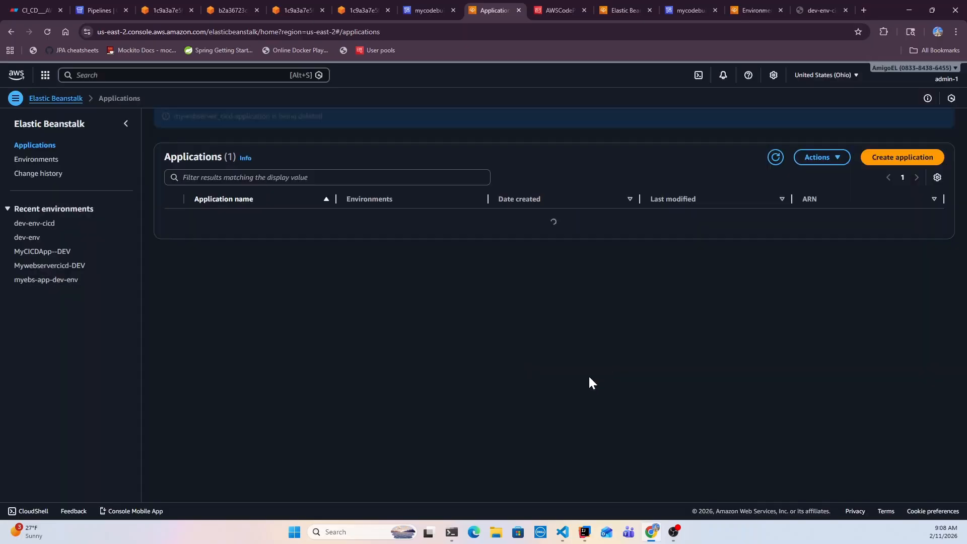